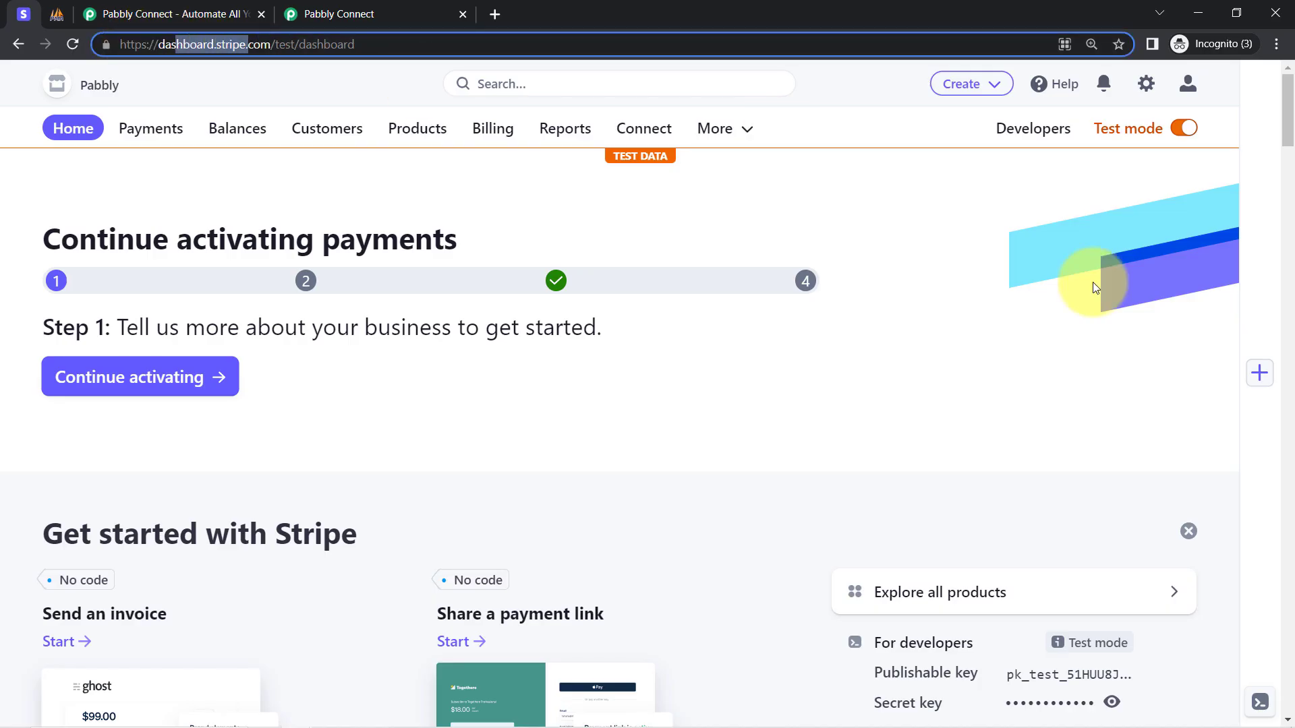
Flip between the phpMyAdmin new_payments table and the Stripe test dashboard tabs.
click(50, 13)
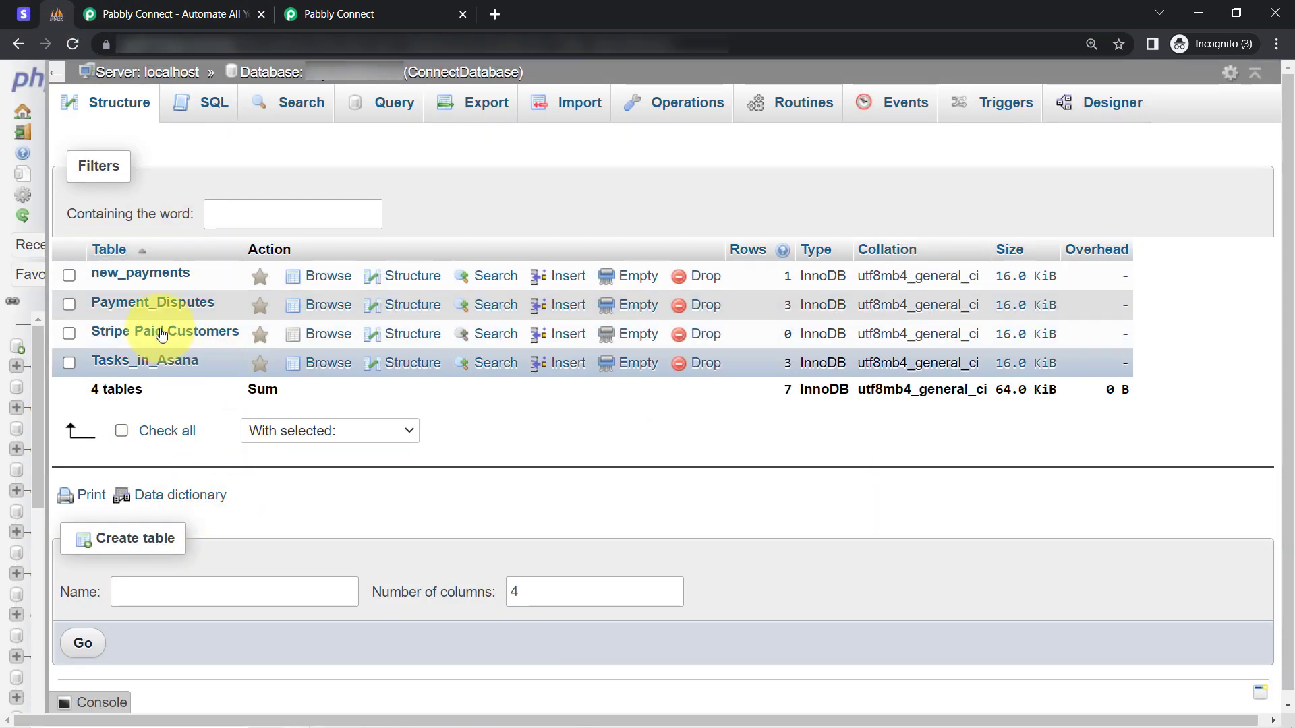
click(133, 275)
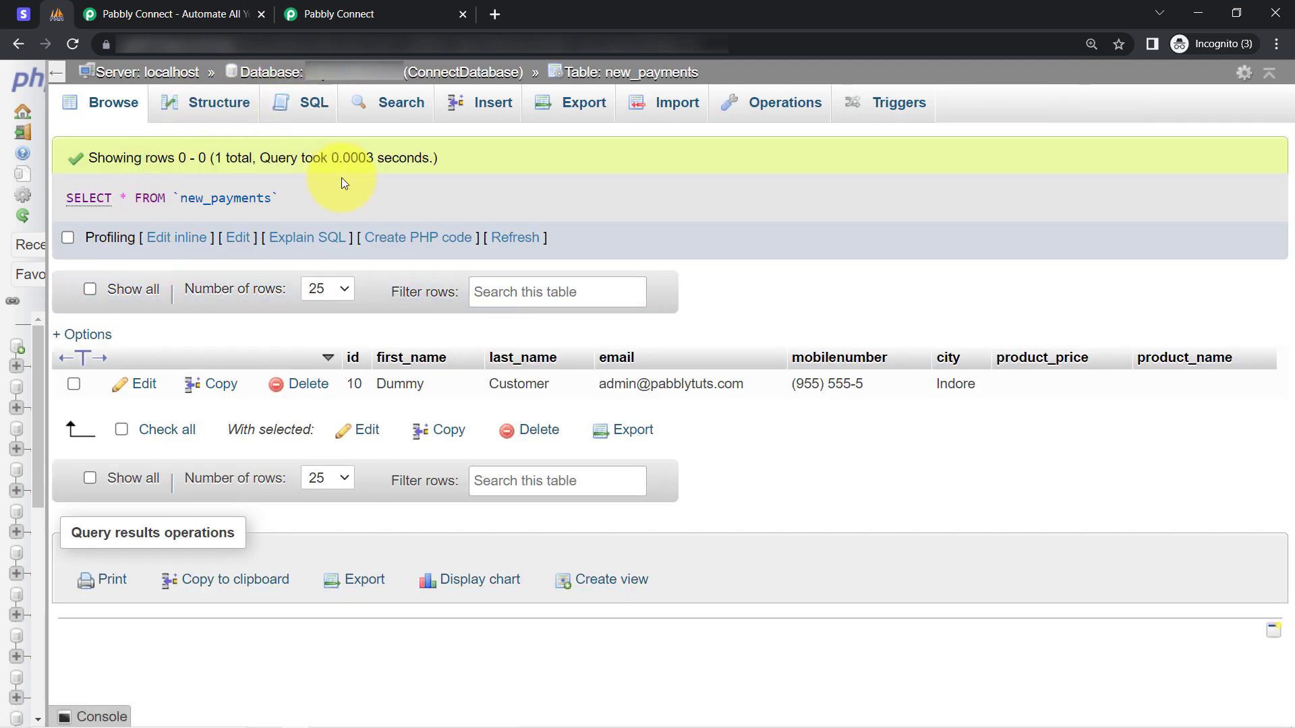
click(23, 11)
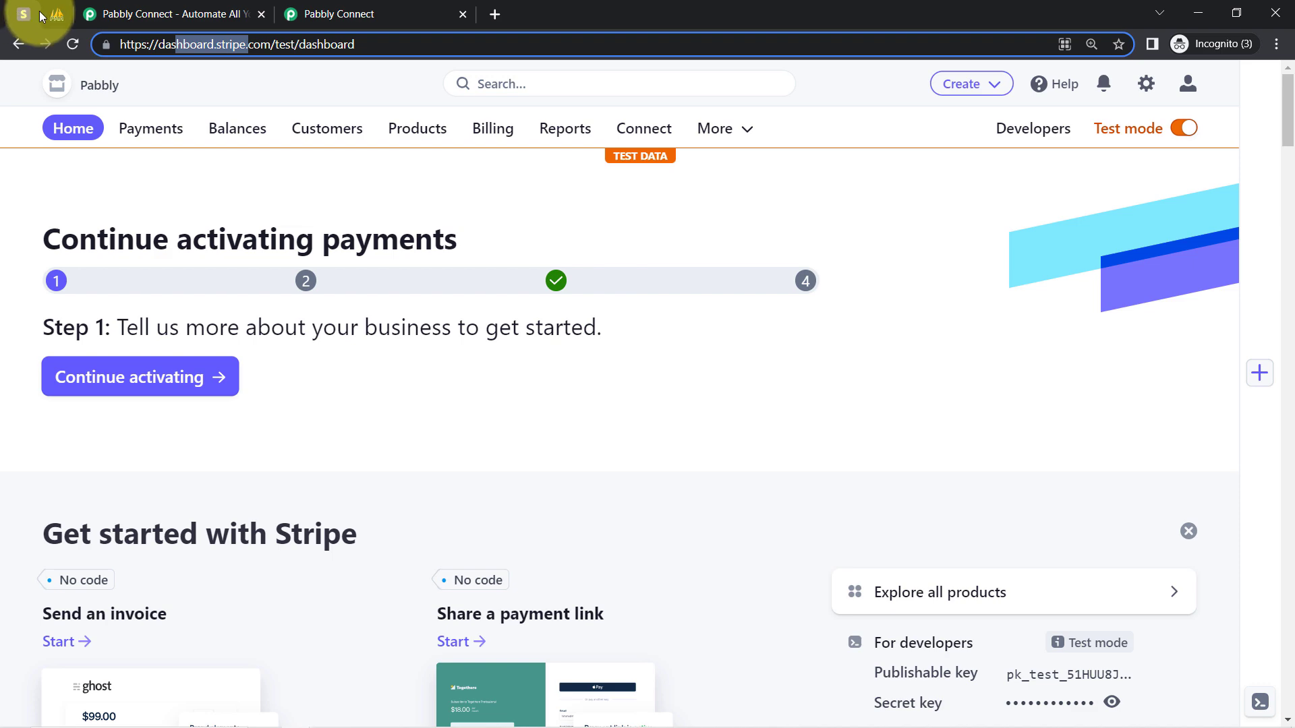
click(44, 14)
click(20, 16)
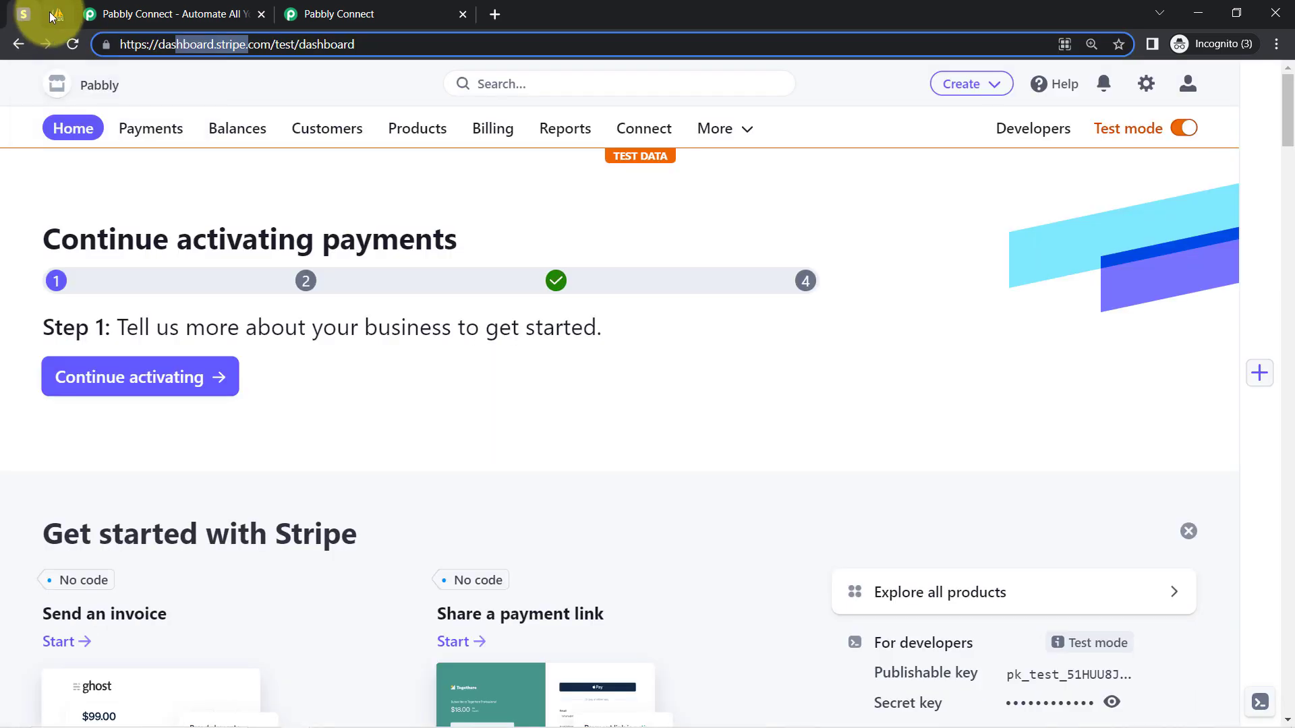
click(54, 15)
click(111, 18)
View the Pabbly Connect landing page headline, then scroll through the connect.pabbly.com dashboard.
click(116, 270)
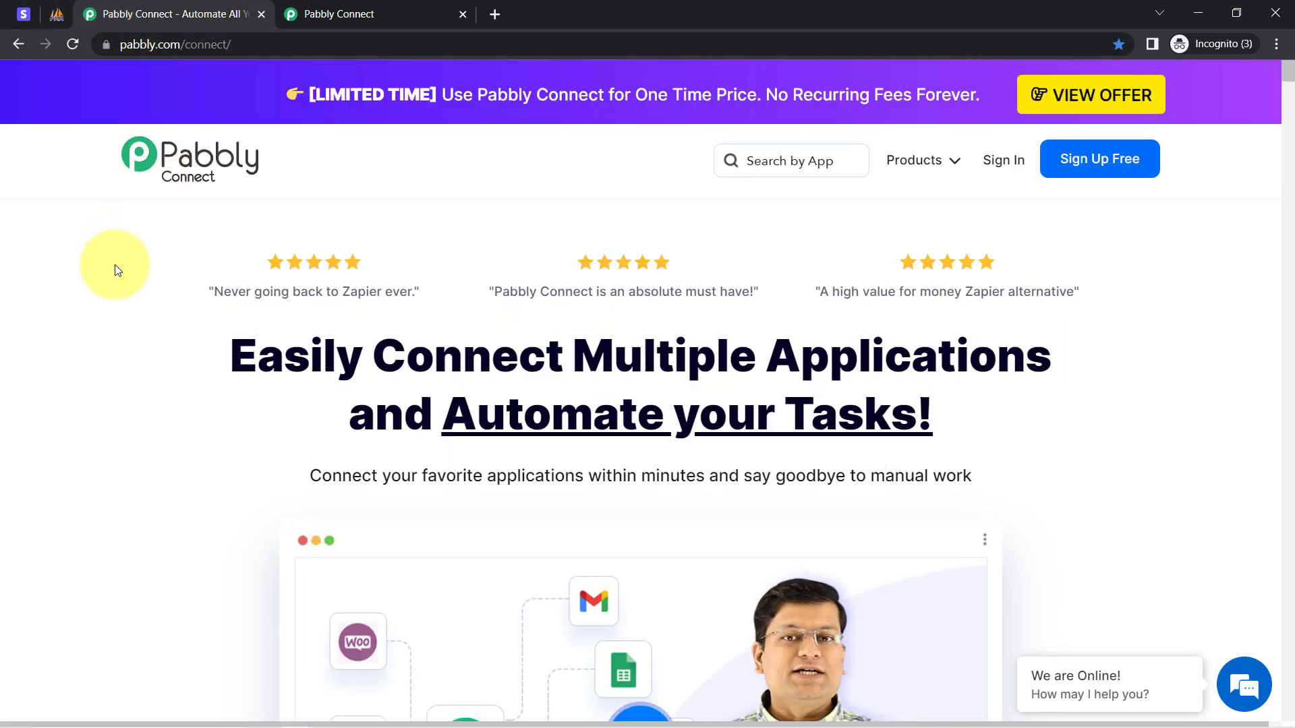
drag(236, 350, 1017, 448)
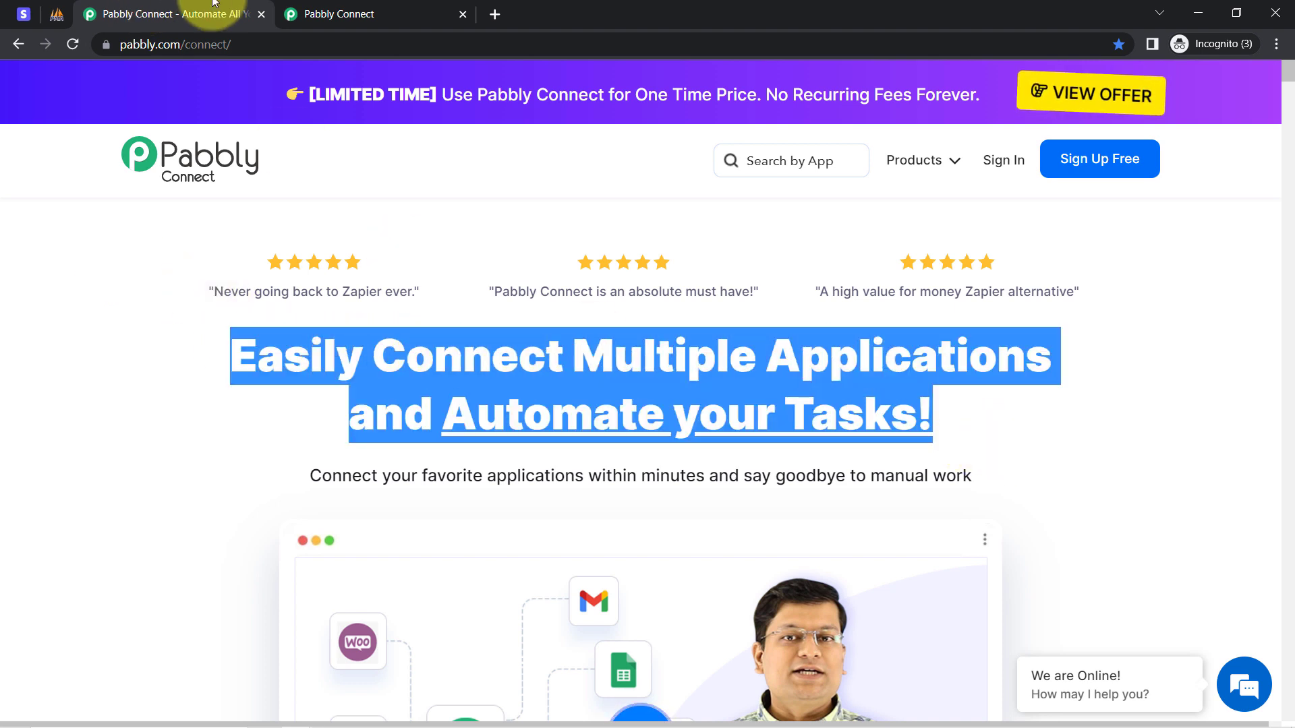
click(292, 11)
scroll(351, 362, down, 3)
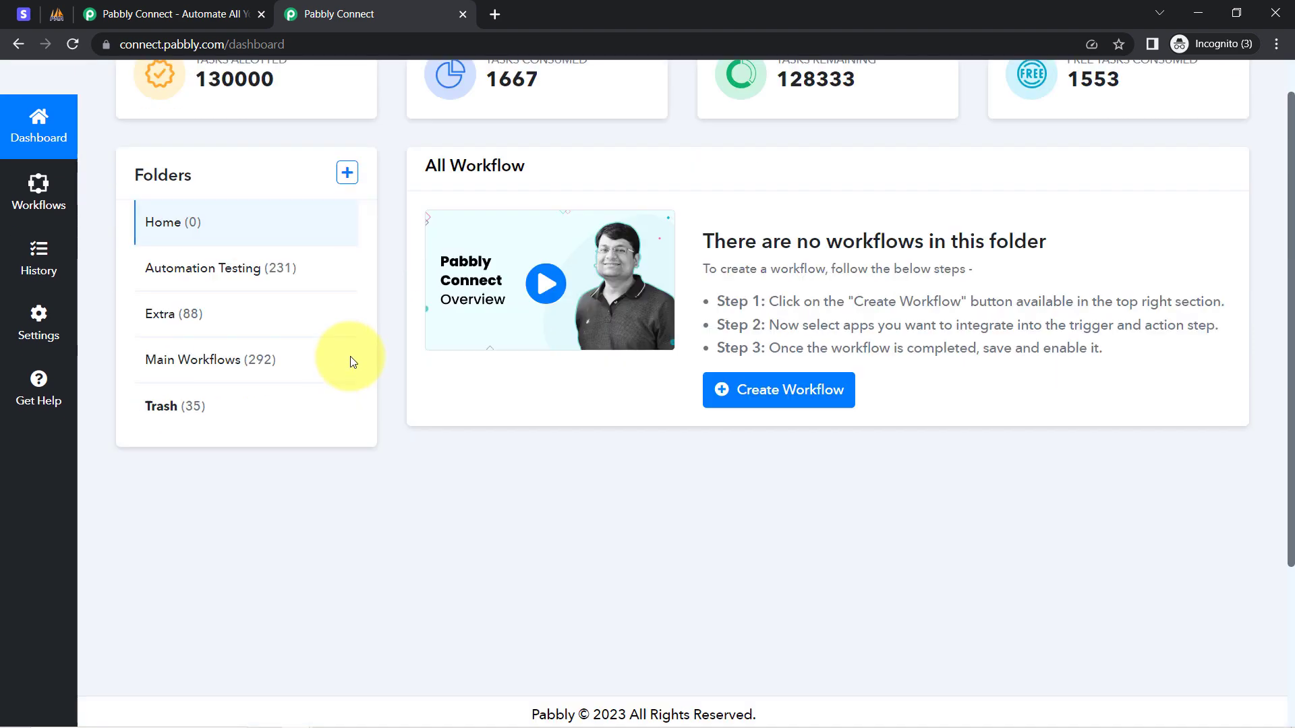
scroll(350, 358, up, 2)
scroll(350, 356, down, 1)
scroll(333, 240, up, 3)
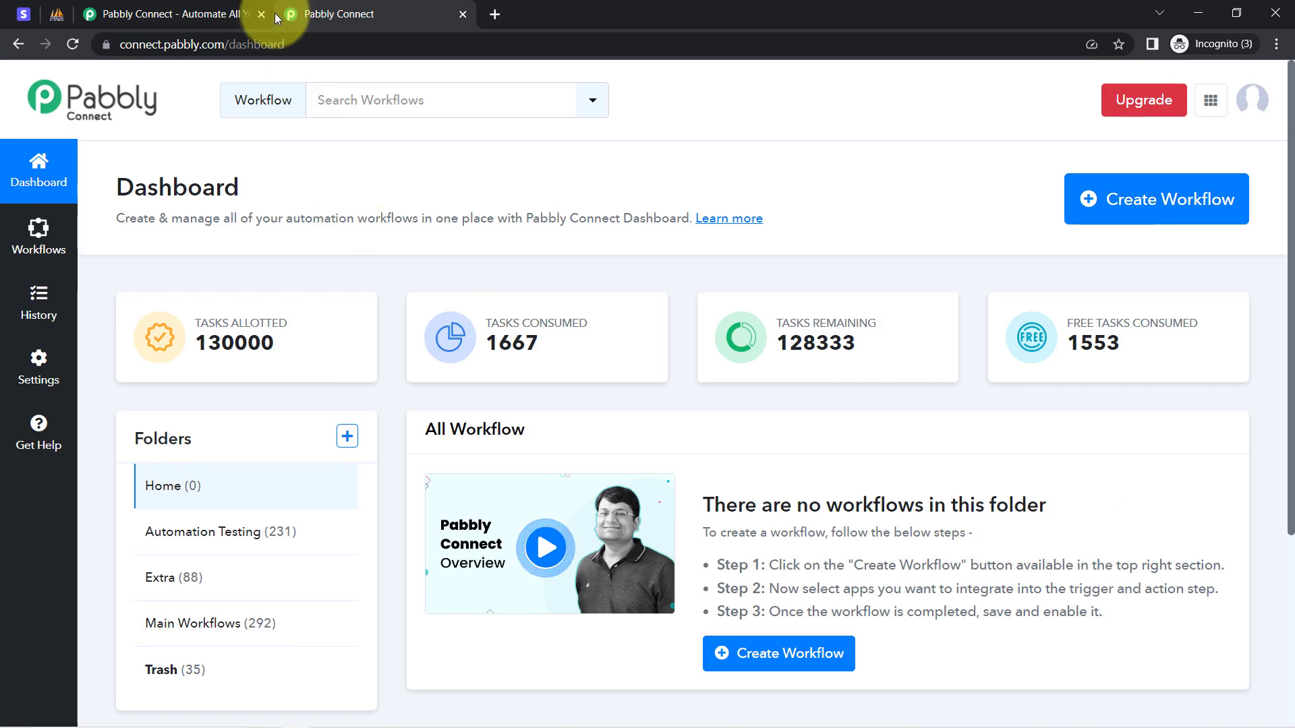
Revisit the landing page and return to the dashboard, highlighting its Dashboard heading.
click(217, 12)
click(17, 405)
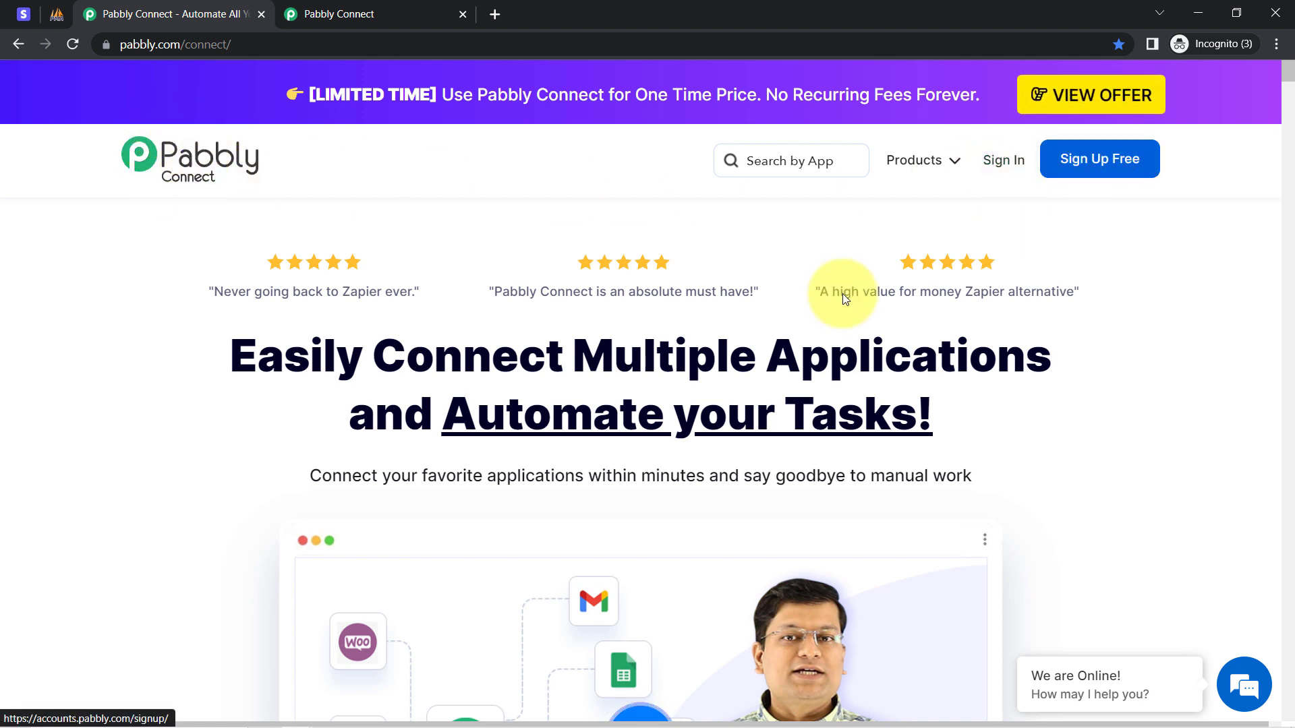
click(395, 7)
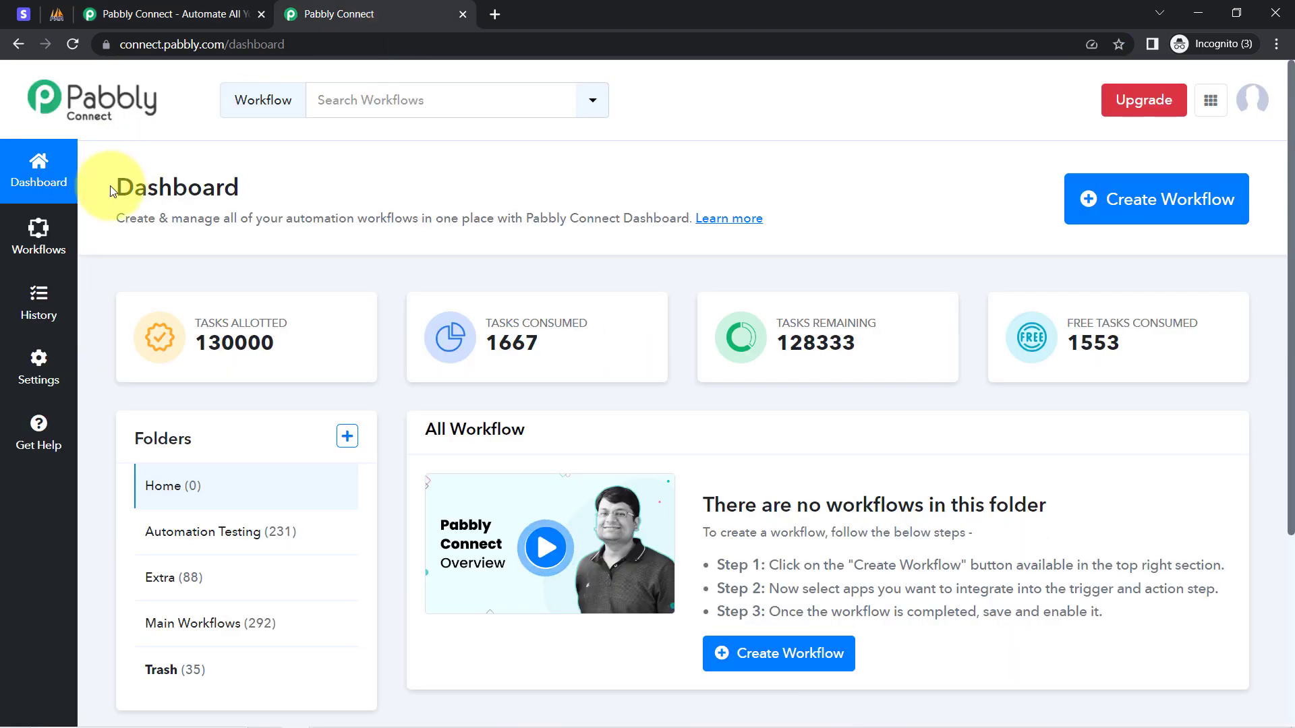
drag(116, 188, 523, 218)
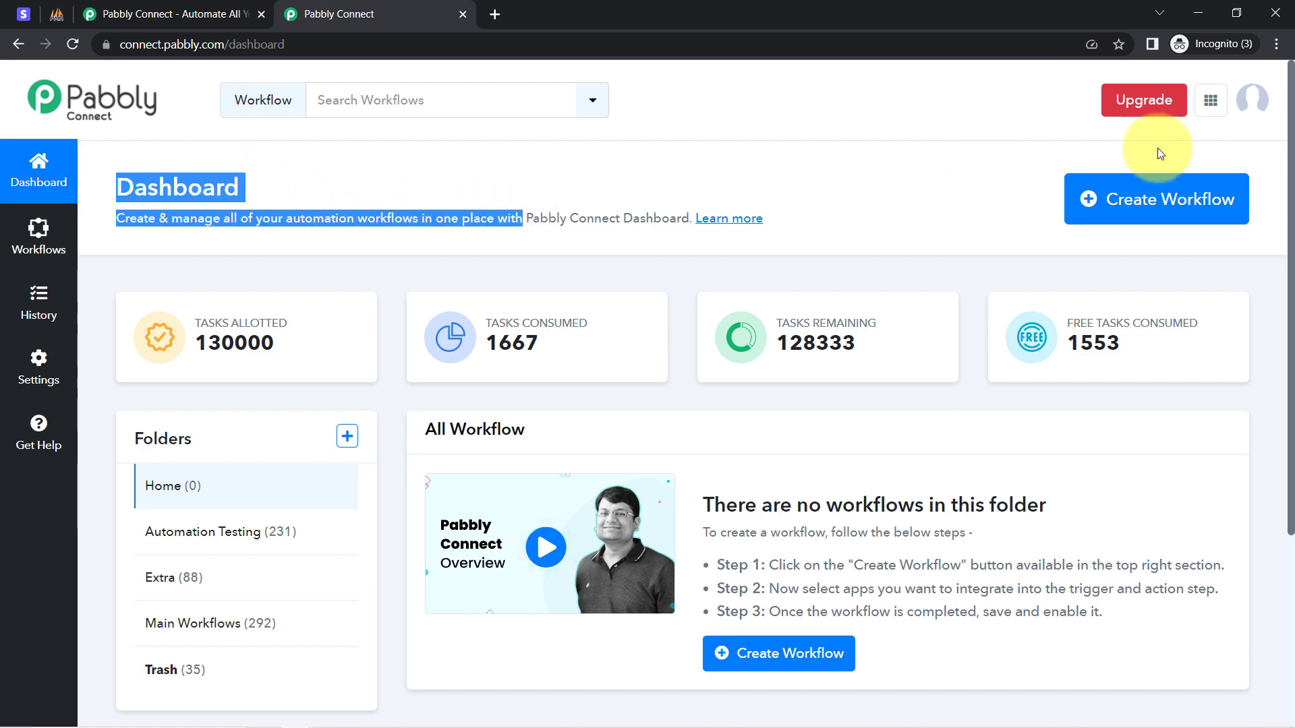
Create a workflow named 'Sync Stripe Customers with MySQL Table Automatically' via Create Workflow.
click(1137, 215)
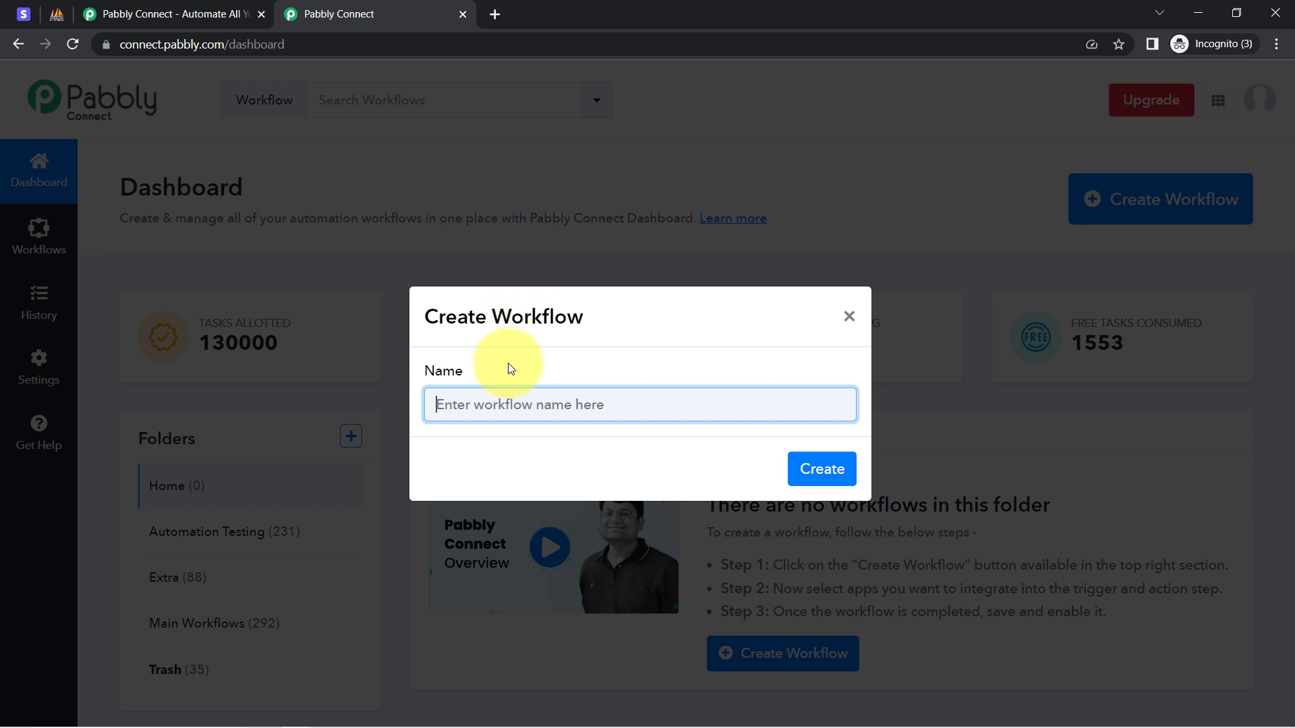
text(Sync Stripe Customers with MySQL Table)
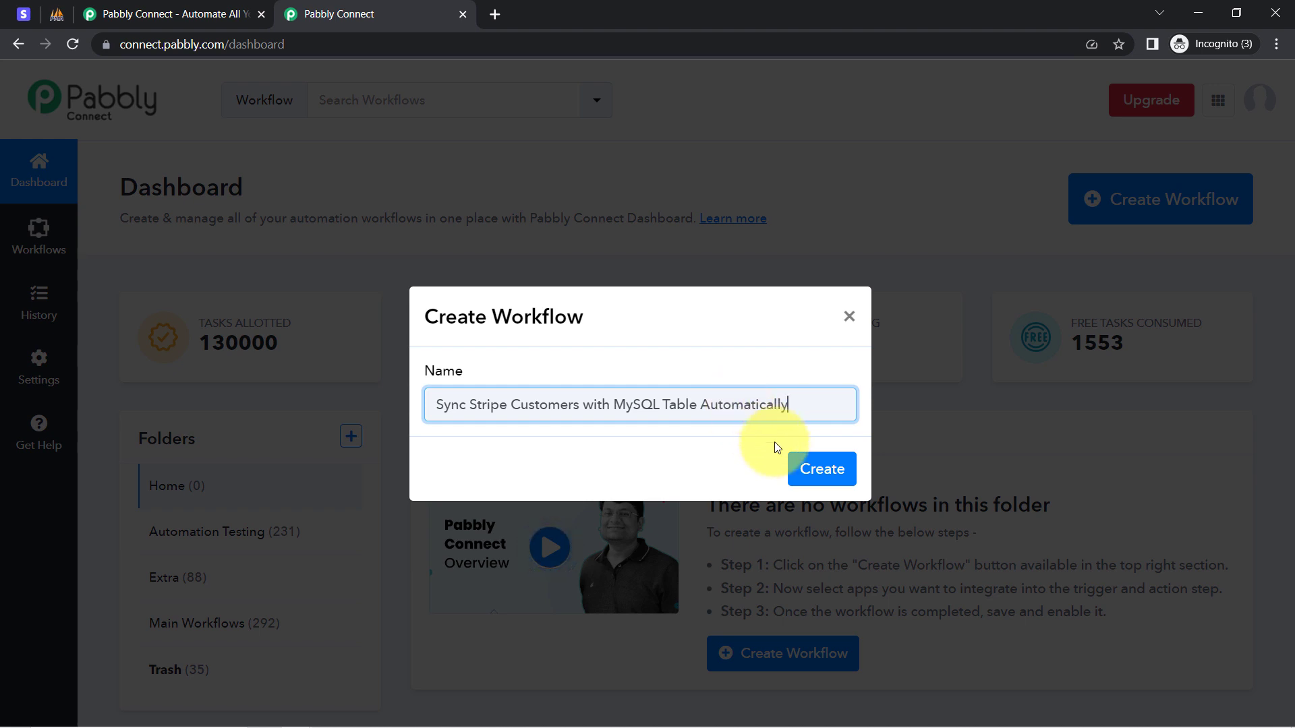
click(823, 468)
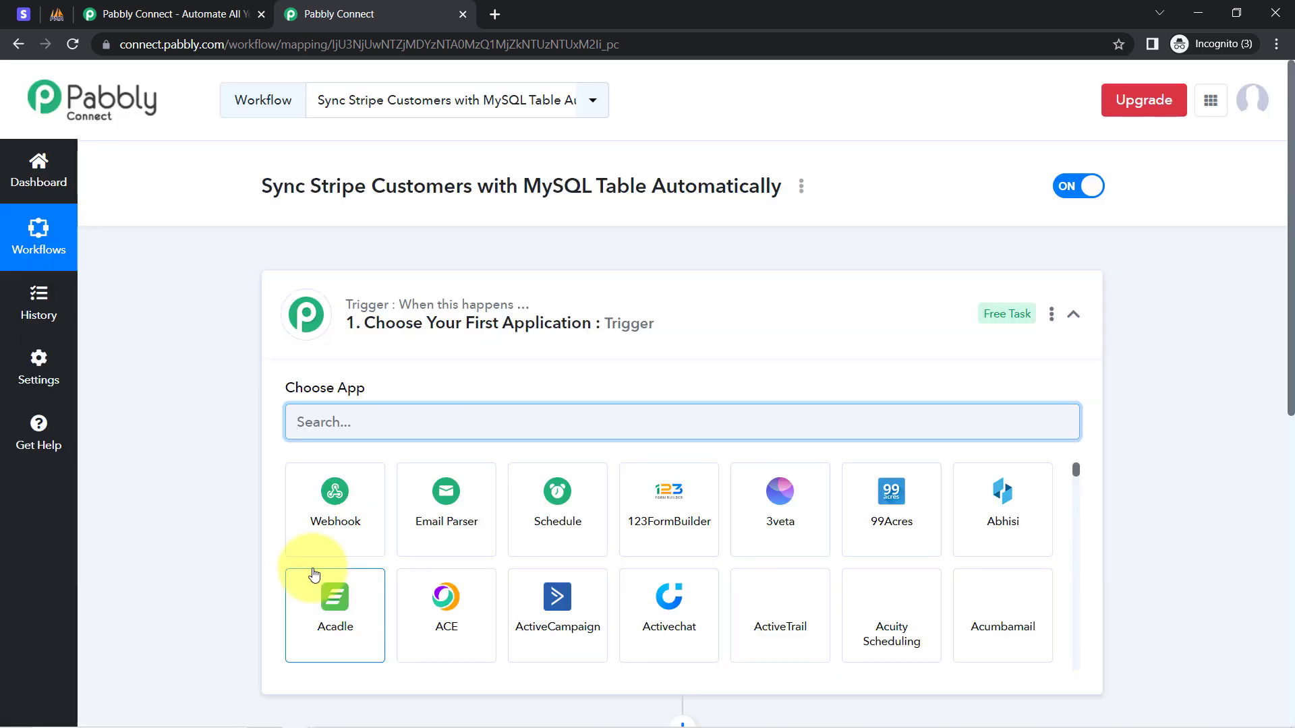
Collapse the trigger card's Choose App panel so the empty trigger and action steps show compactly.
click(359, 322)
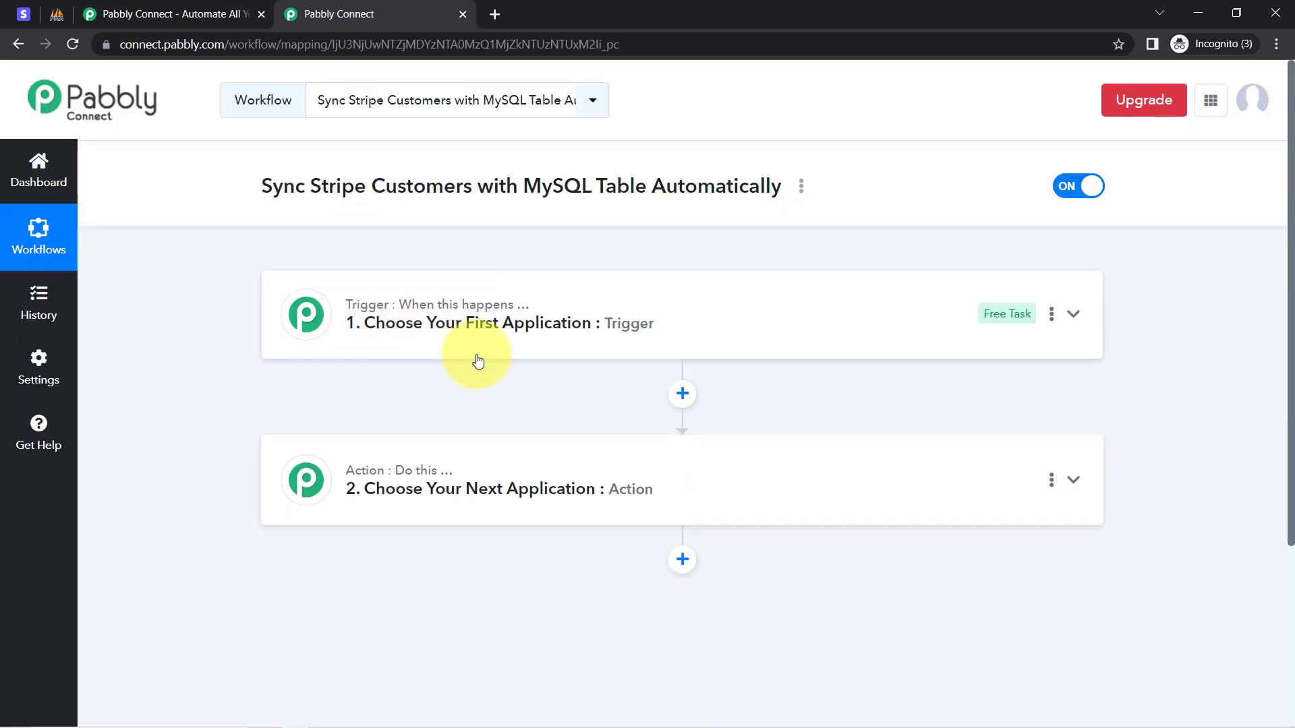
mouse_move(424, 452)
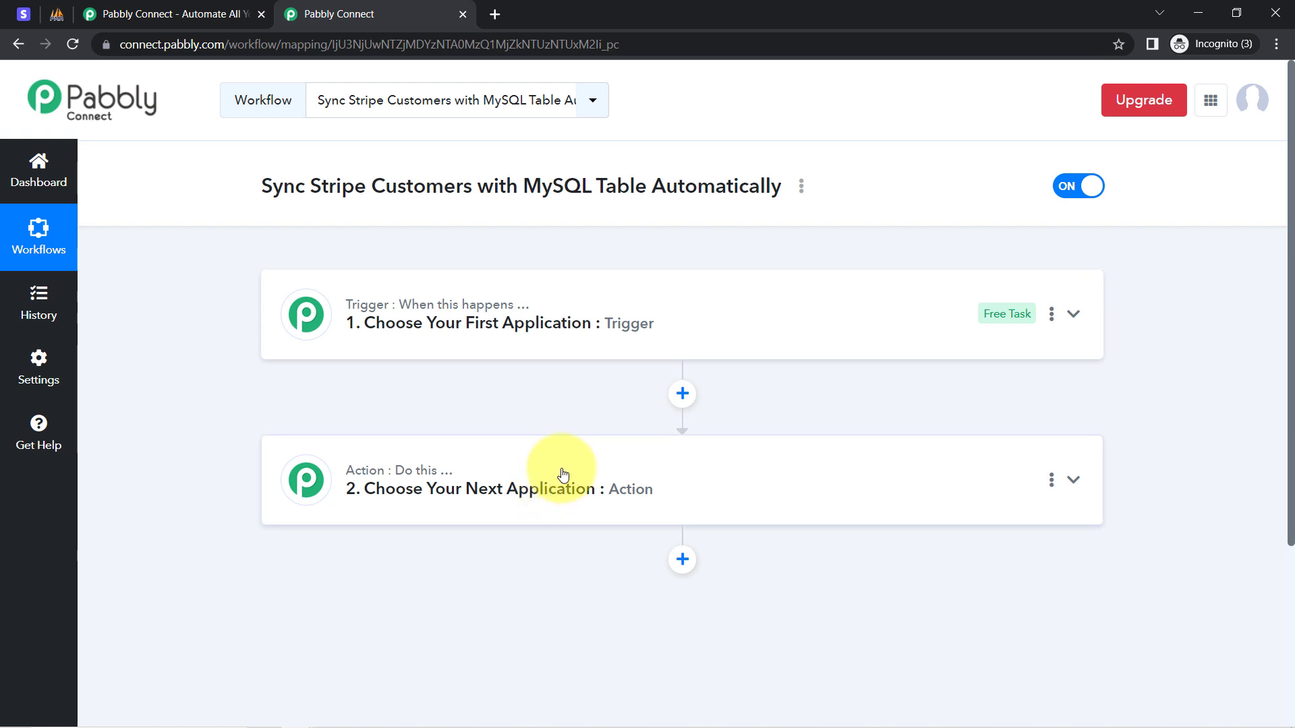
drag(295, 187, 725, 188)
Search 'stri' in the trigger step's app picker and choose Stripe as the trigger app.
click(549, 322)
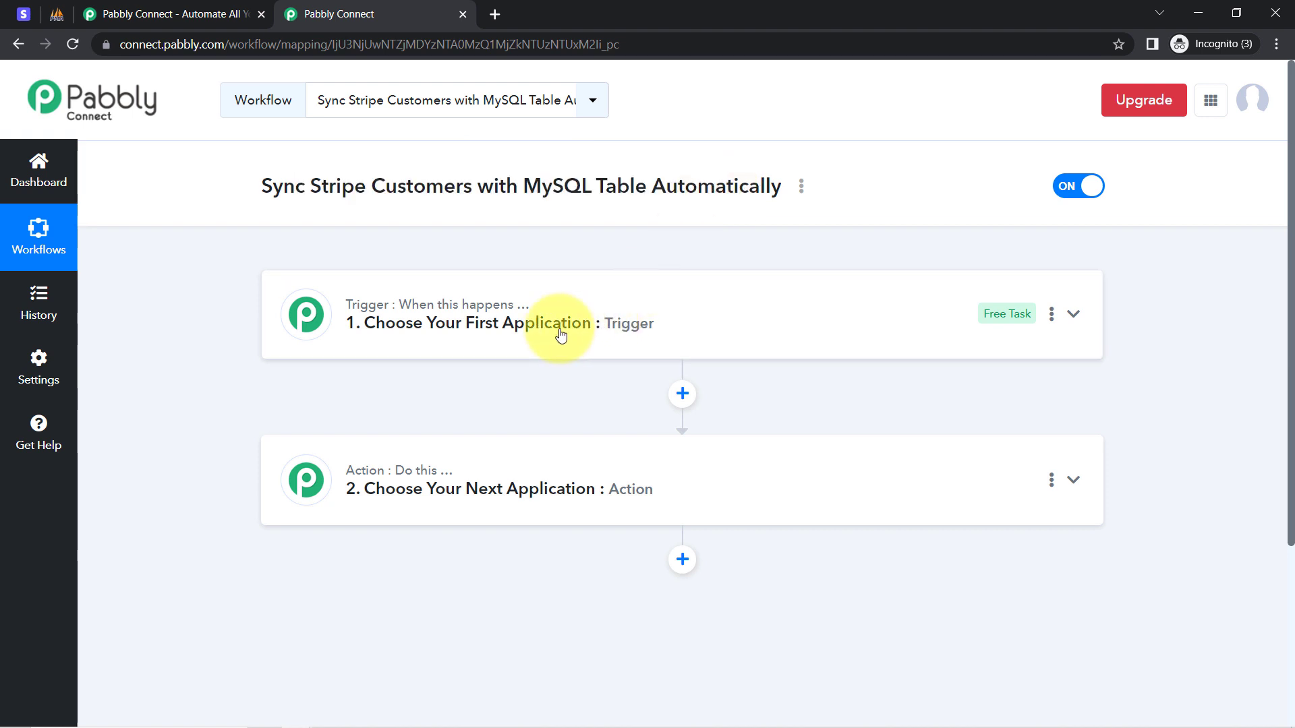
click(373, 426)
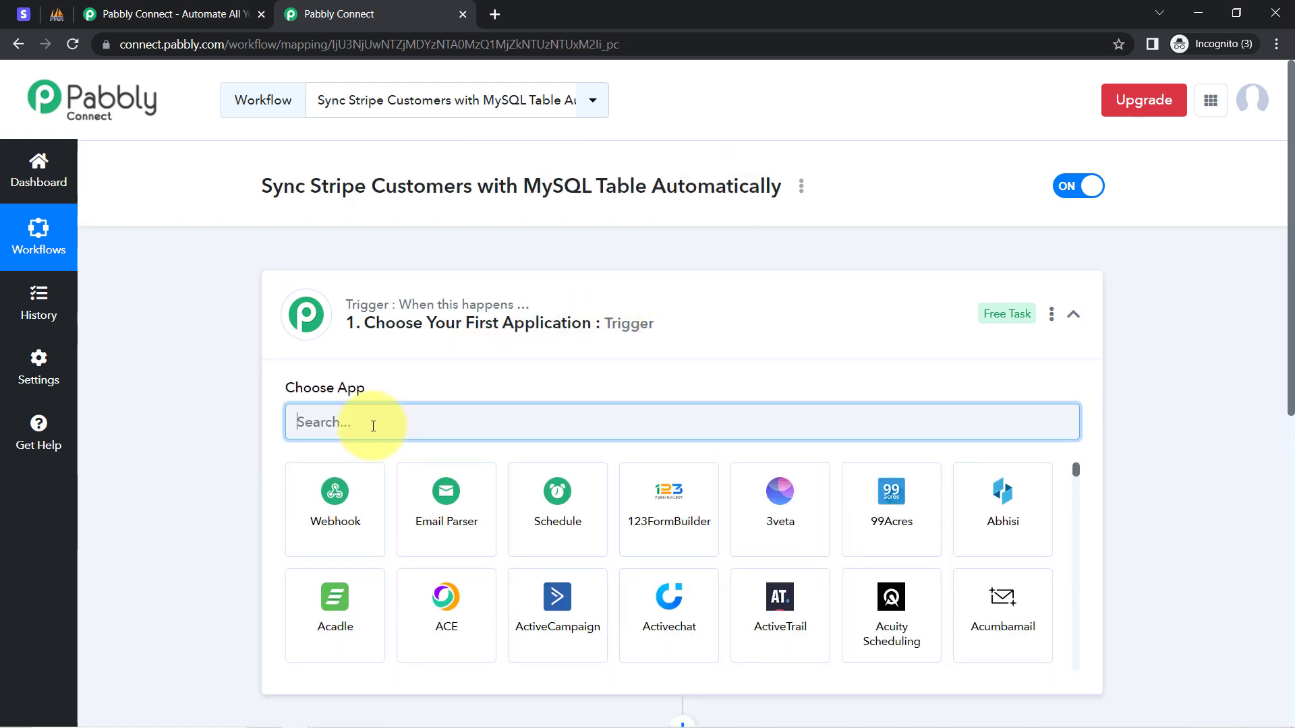
text(strip)
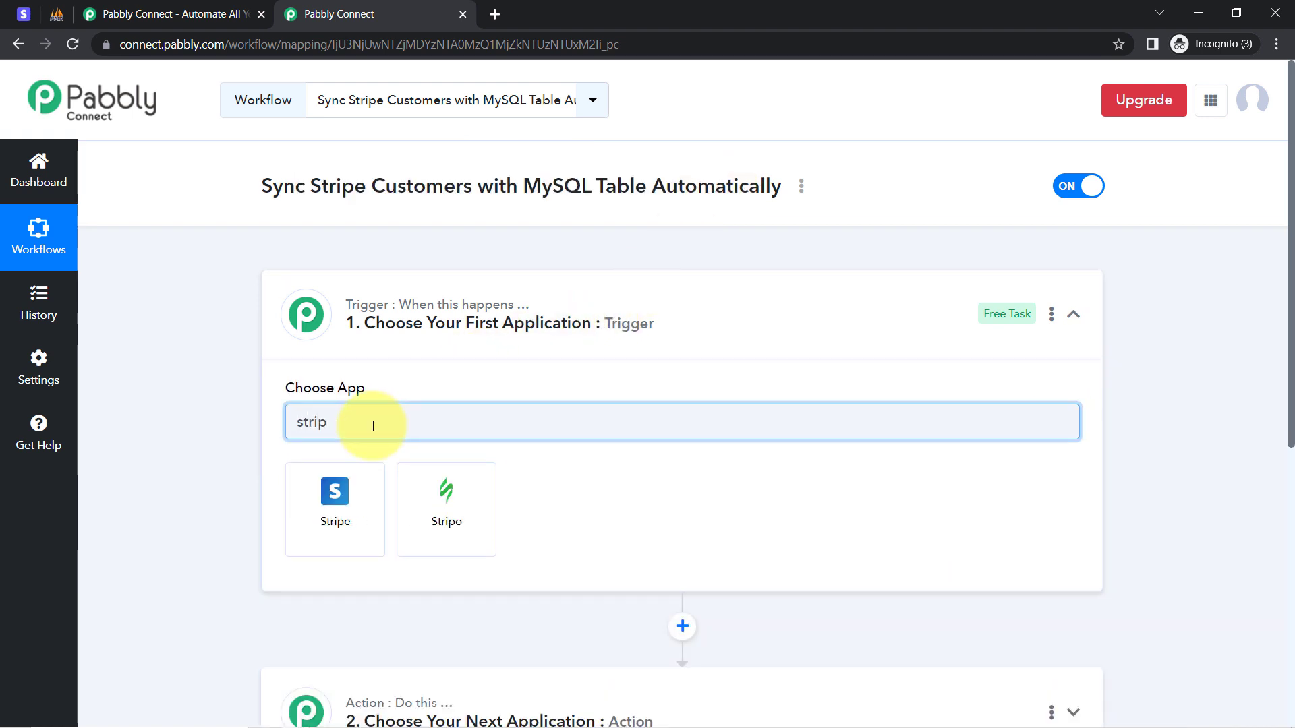
click(333, 465)
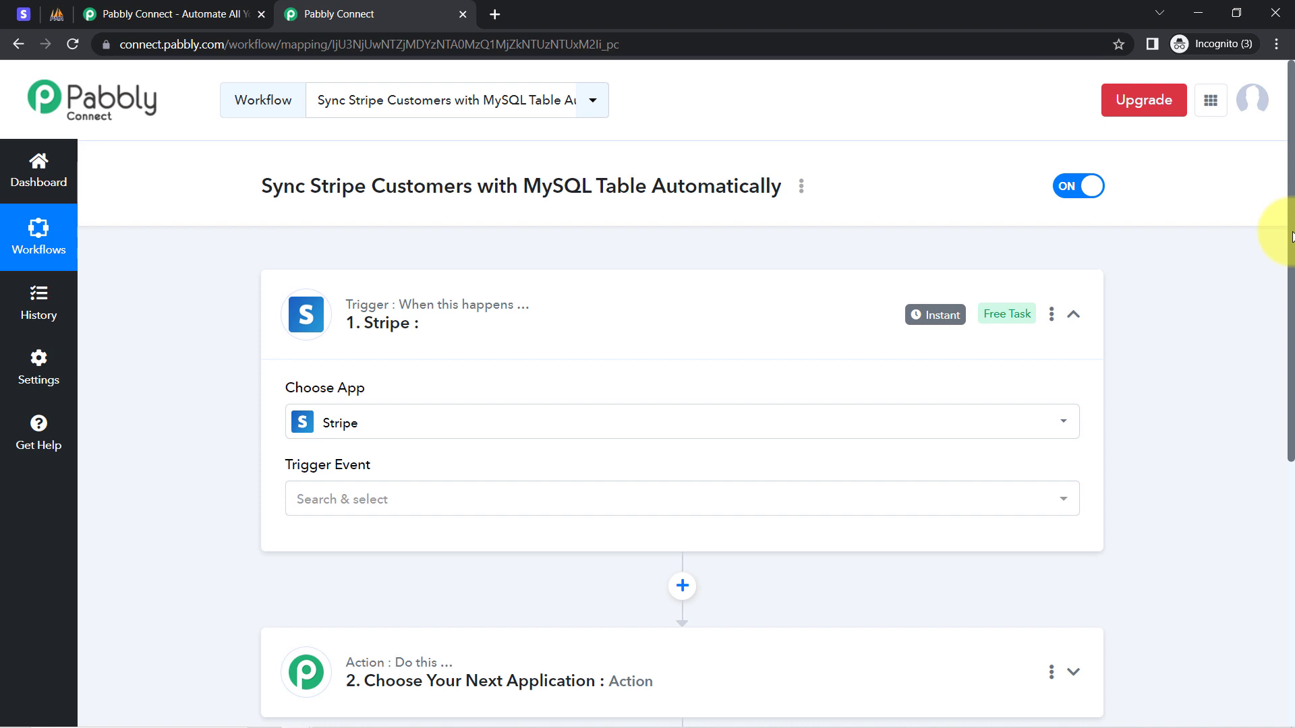
drag(1292, 236, 1290, 480)
Search 'mysq' and choose MySQL as the action app, then collapse both step cards.
click(388, 306)
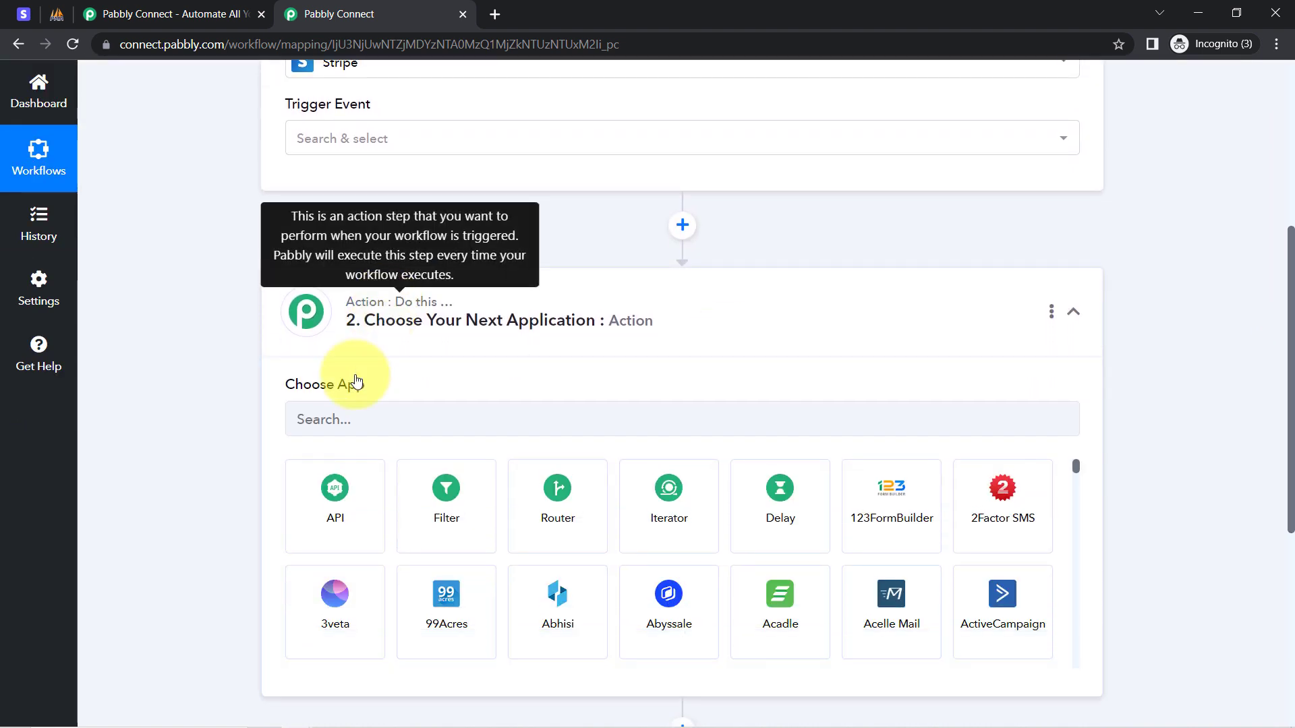
text(mysql)
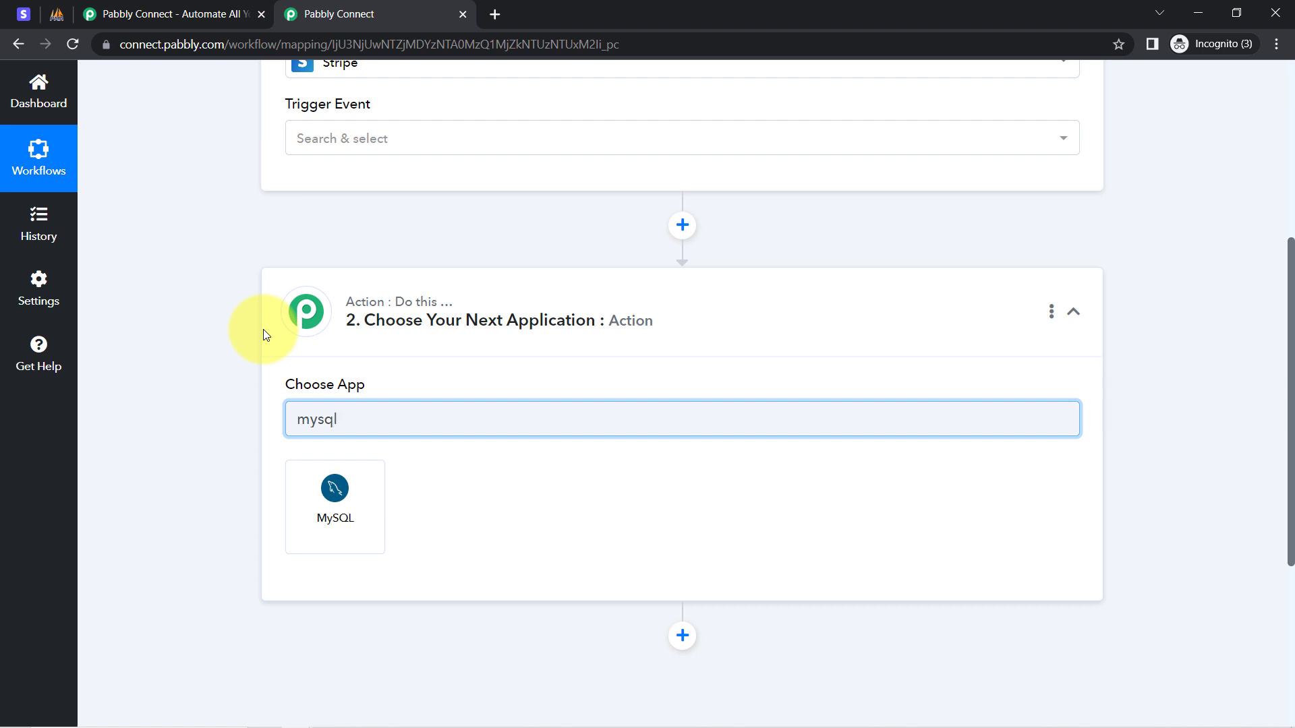
click(317, 497)
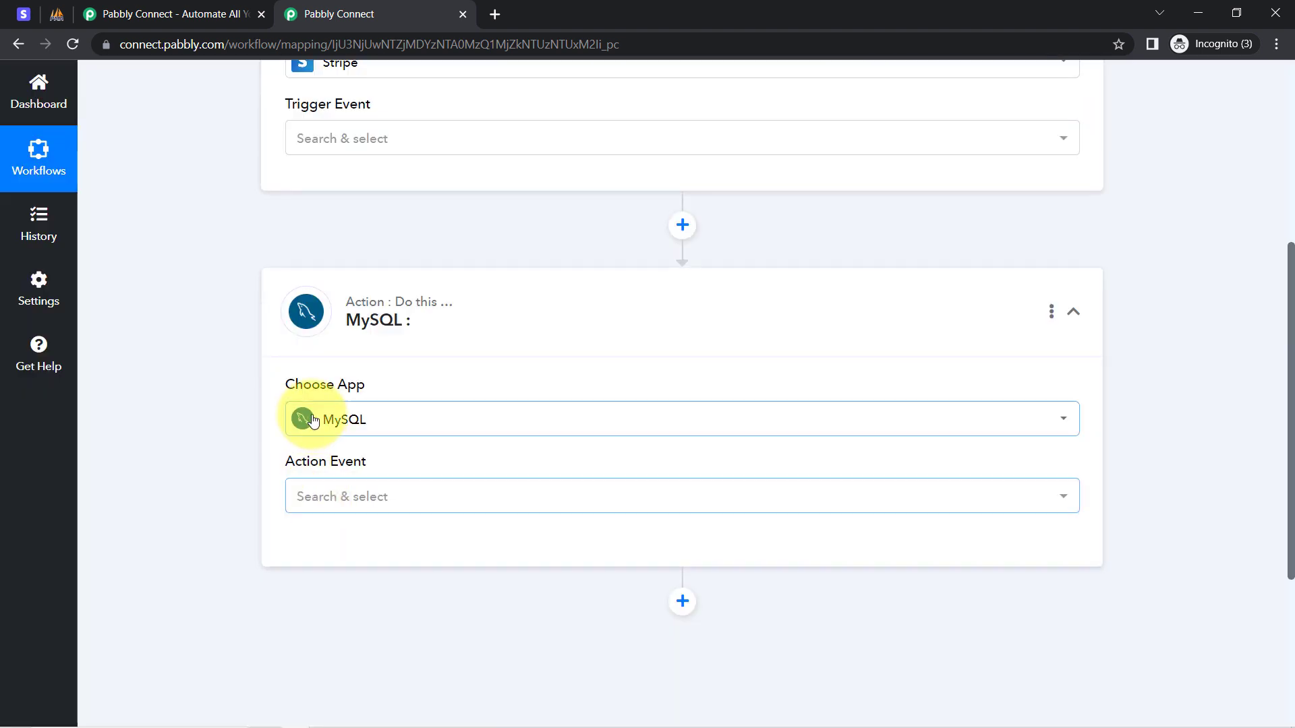
scroll(1292, 404, up, 1)
scroll(1291, 405, up, 5)
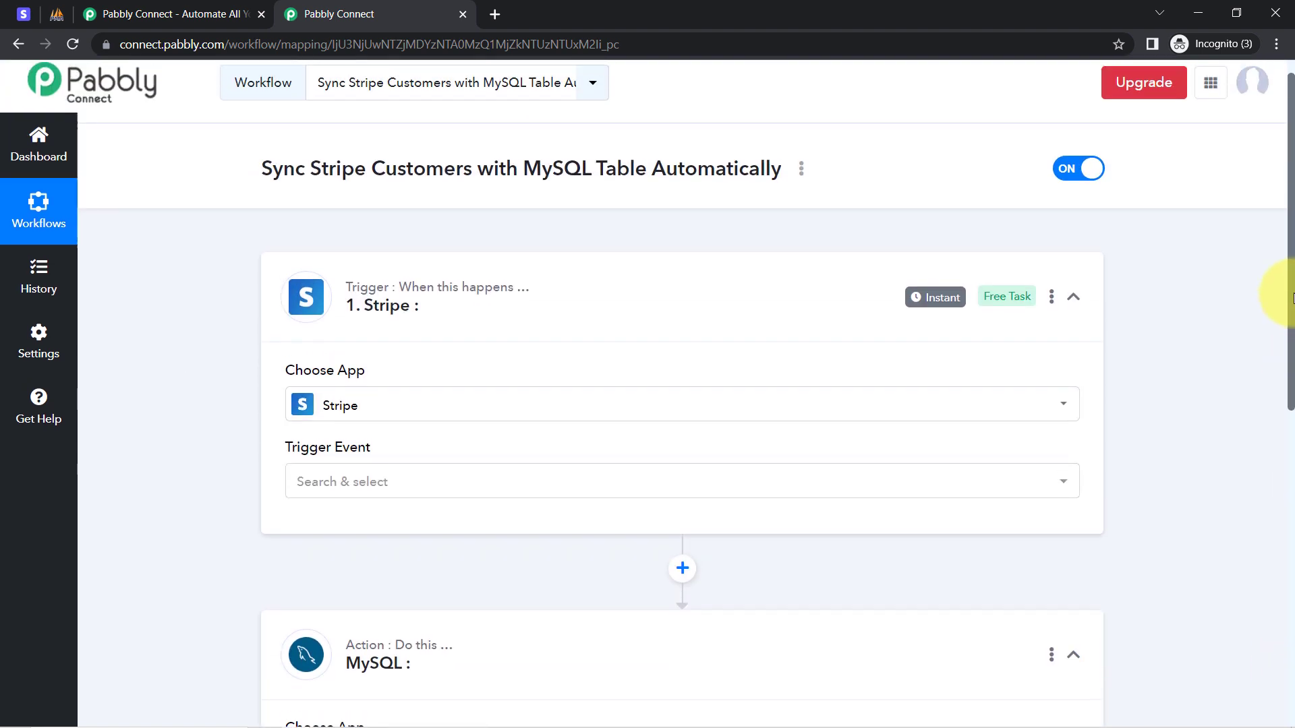
click(442, 337)
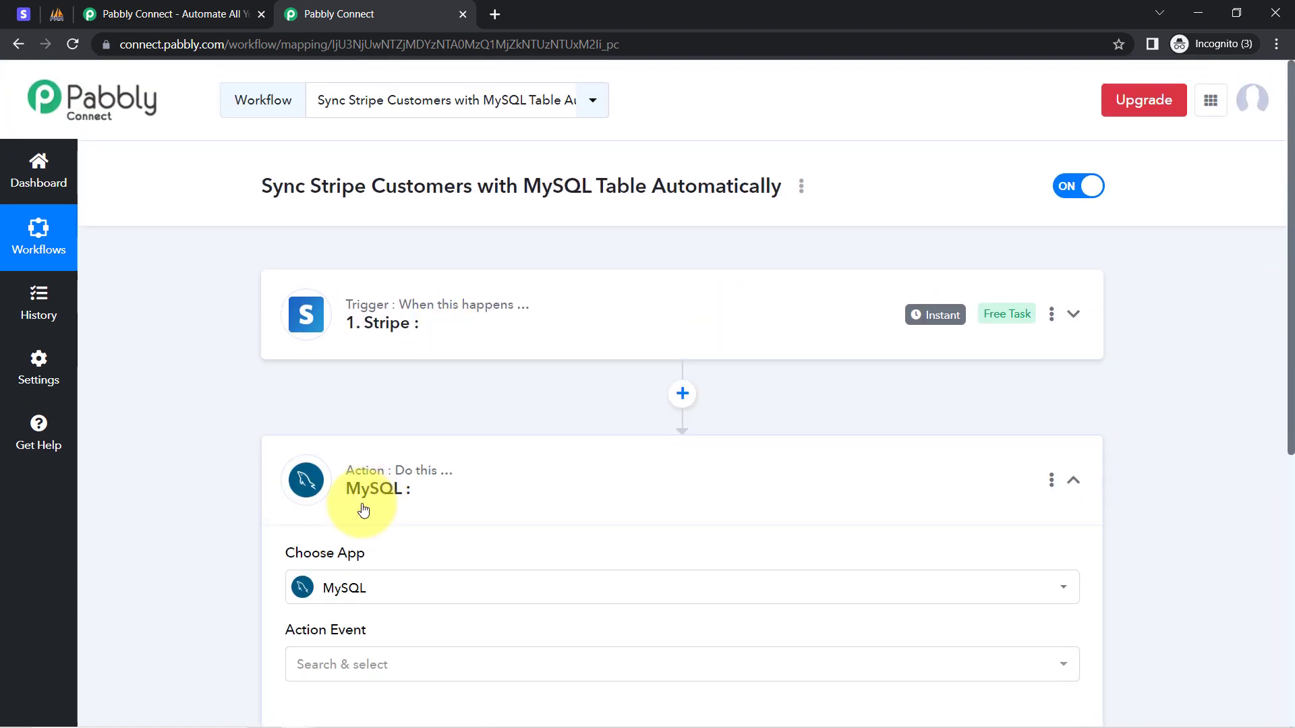
click(402, 511)
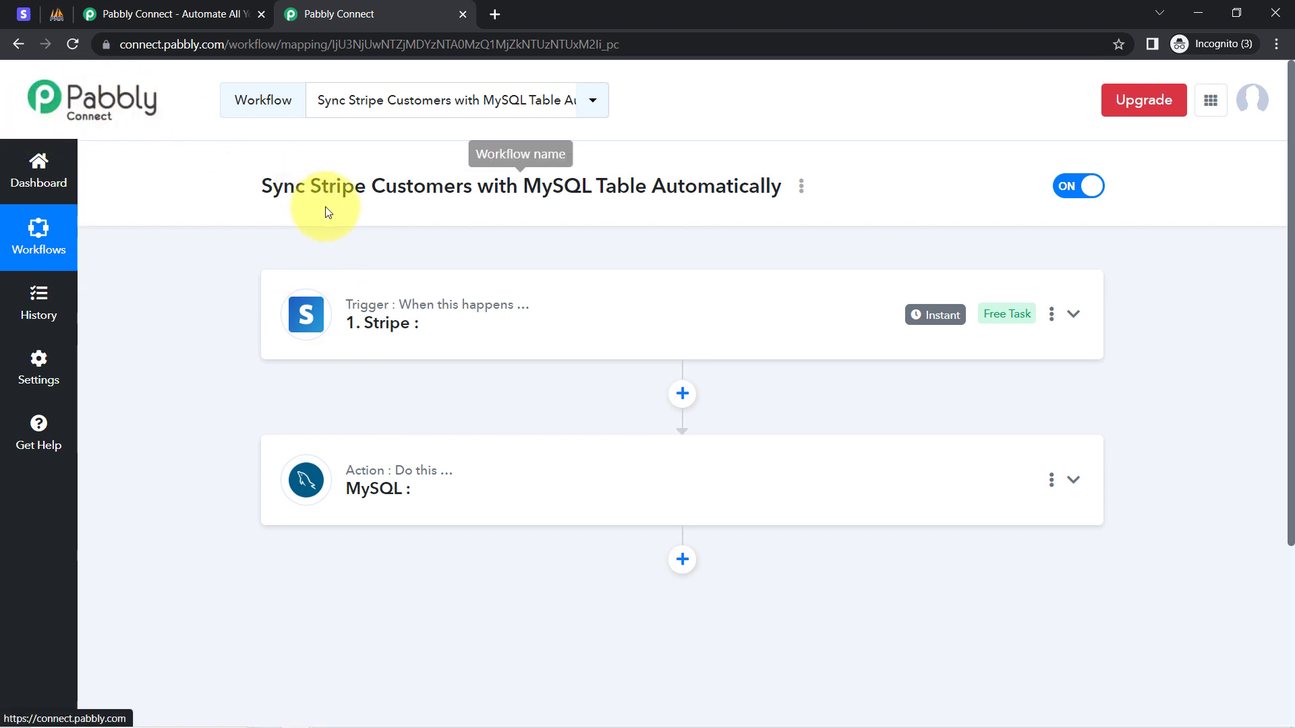
Set the Stripe trigger event to New Charge.
click(380, 321)
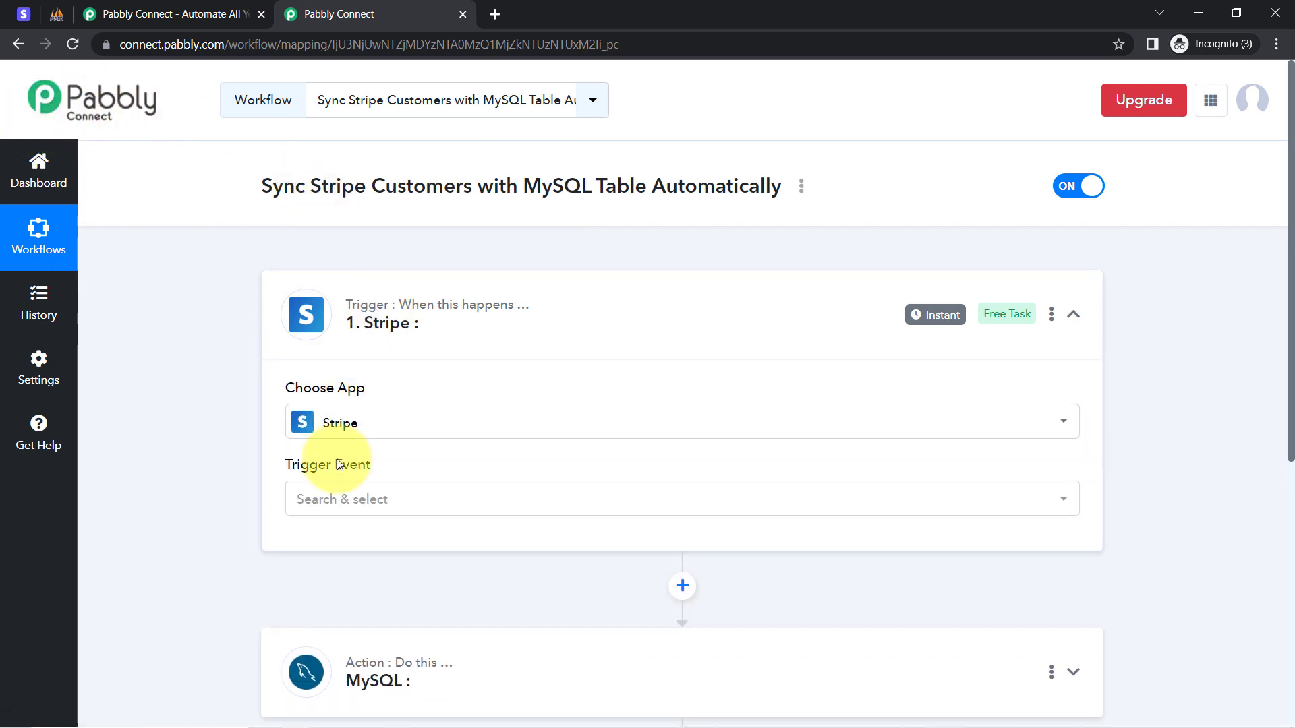
click(318, 497)
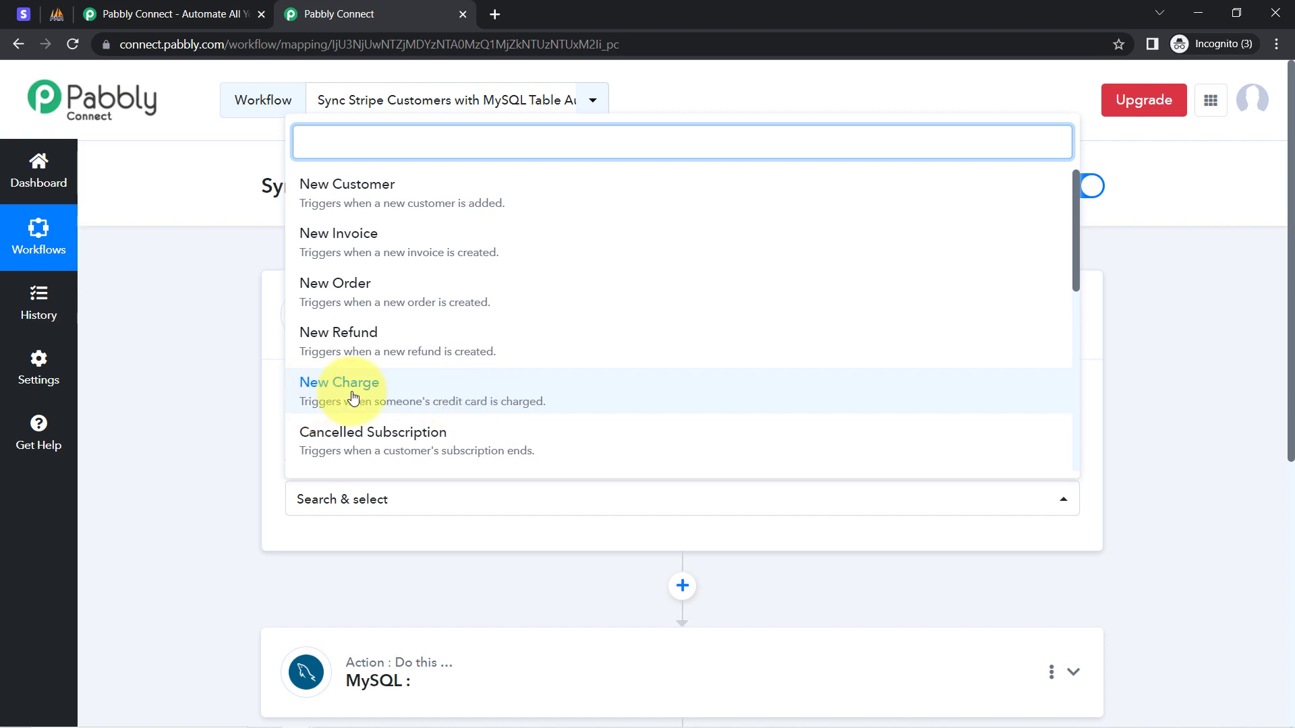
click(441, 385)
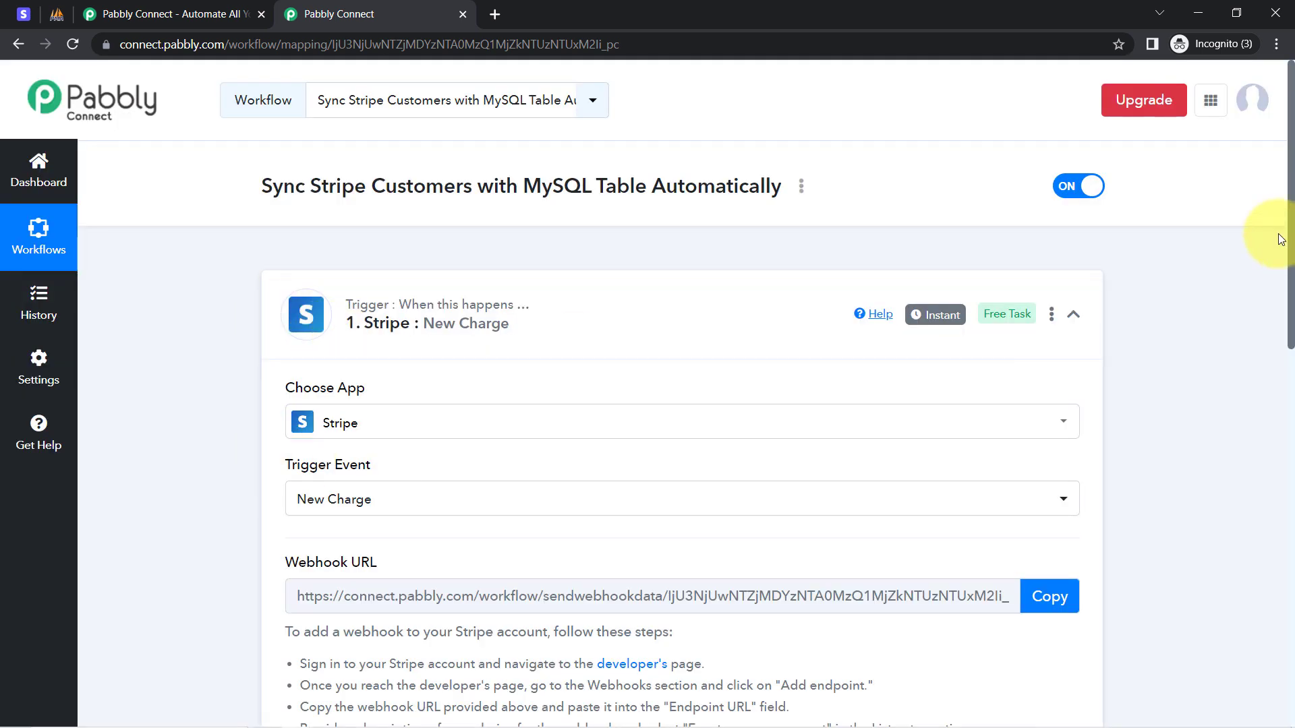
Review the Stripe webhook setup instructions and copy the trigger's webhook URL.
drag(1290, 240, 1290, 297)
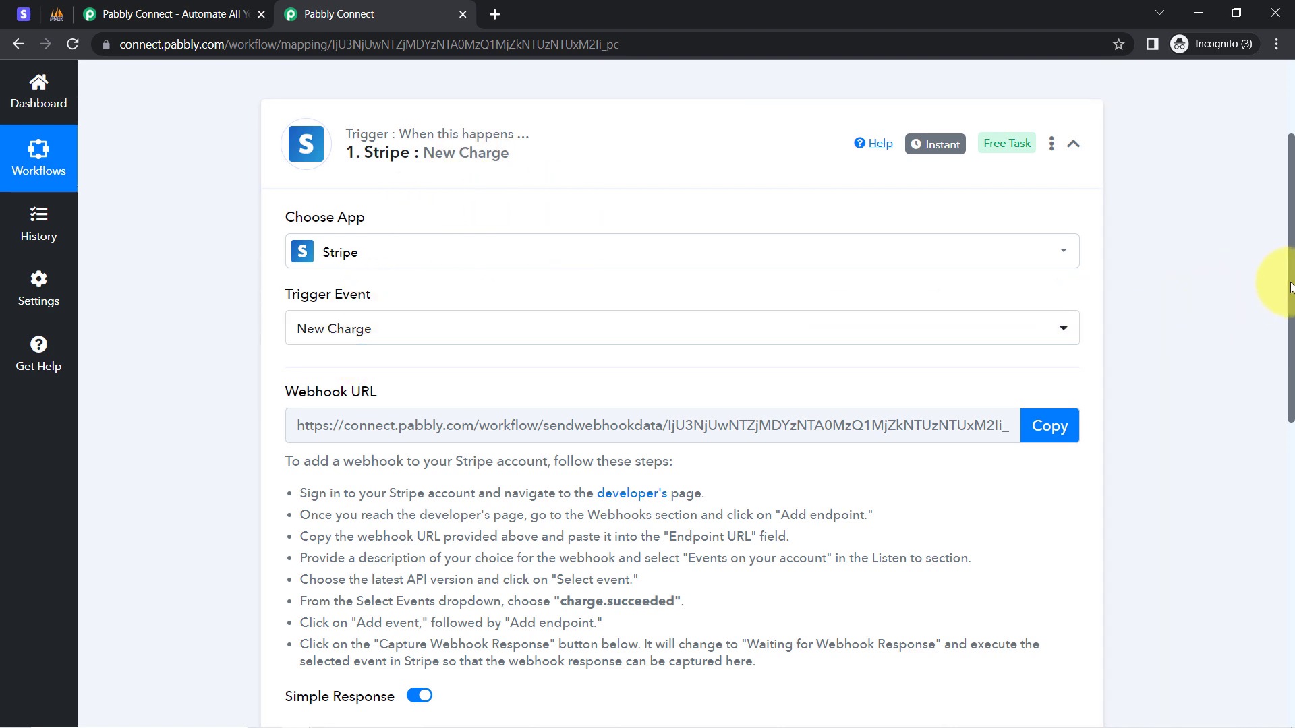
scroll(1289, 290, down, 2)
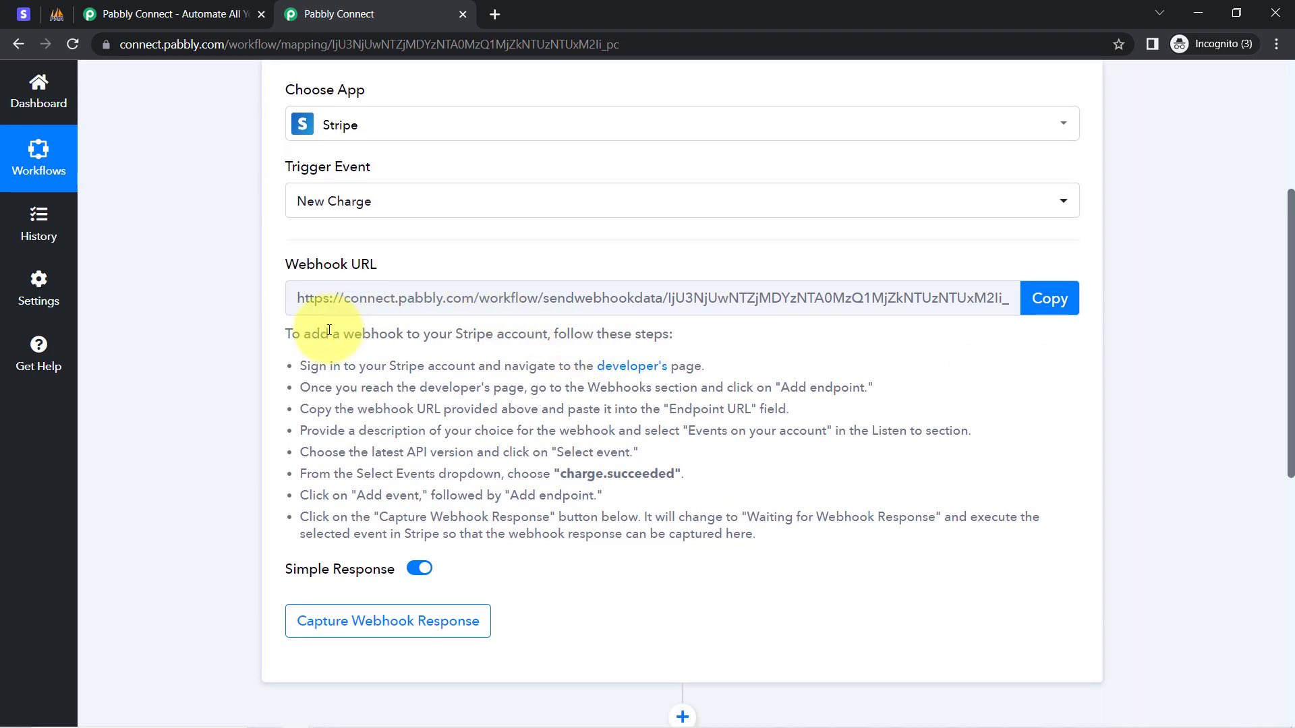
drag(328, 330, 579, 580)
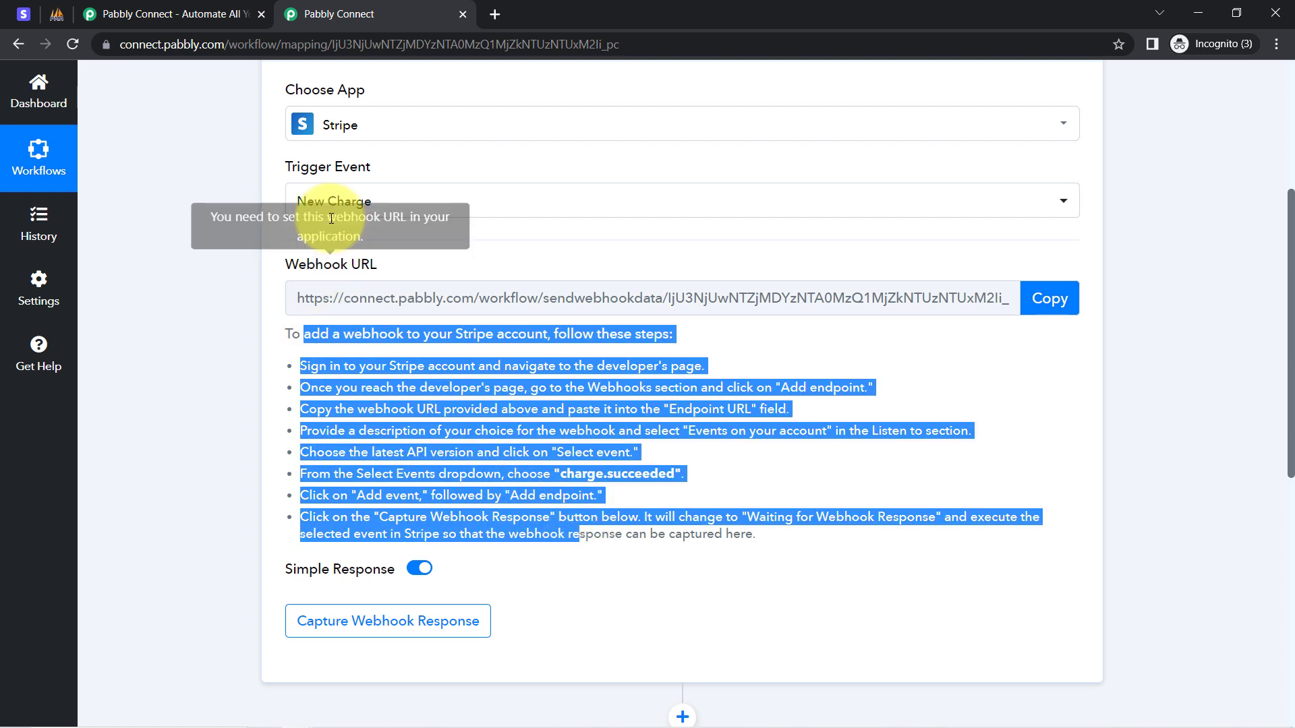
click(327, 169)
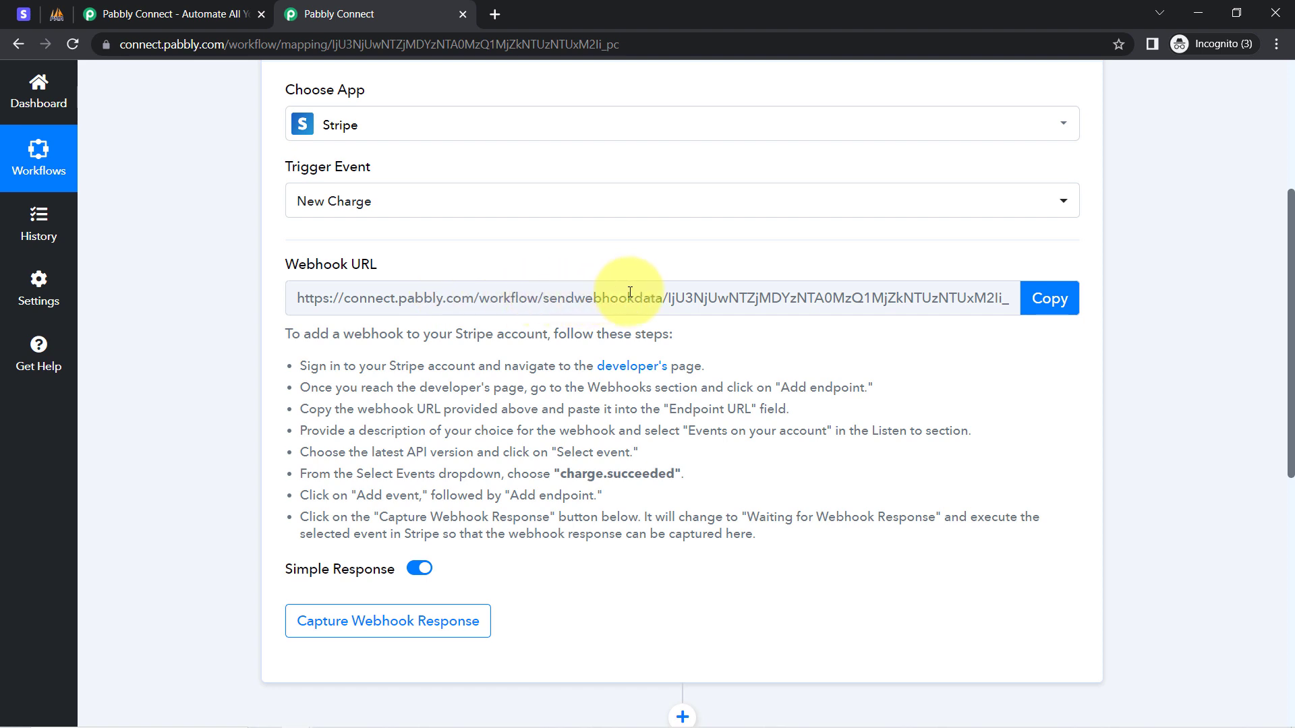
click(1048, 301)
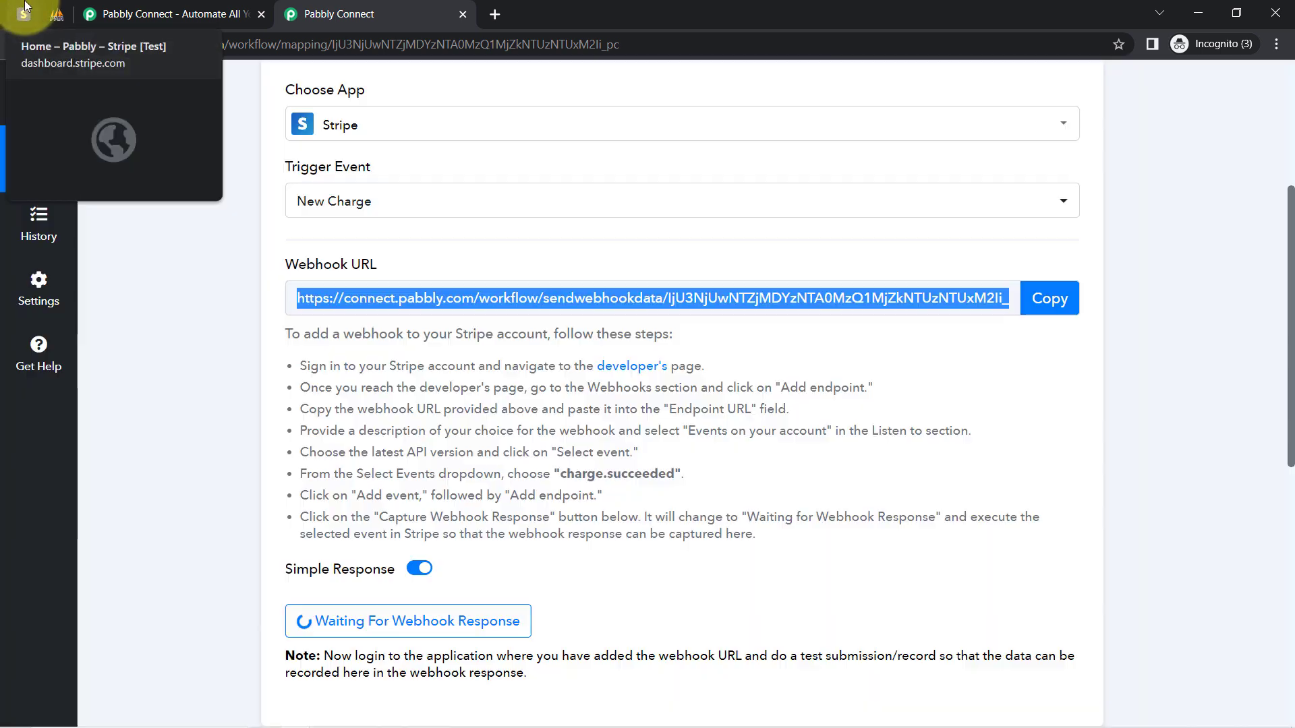
In the Stripe test dashboard, go to Developers > Webhooks and start adding an endpoint.
click(24, 14)
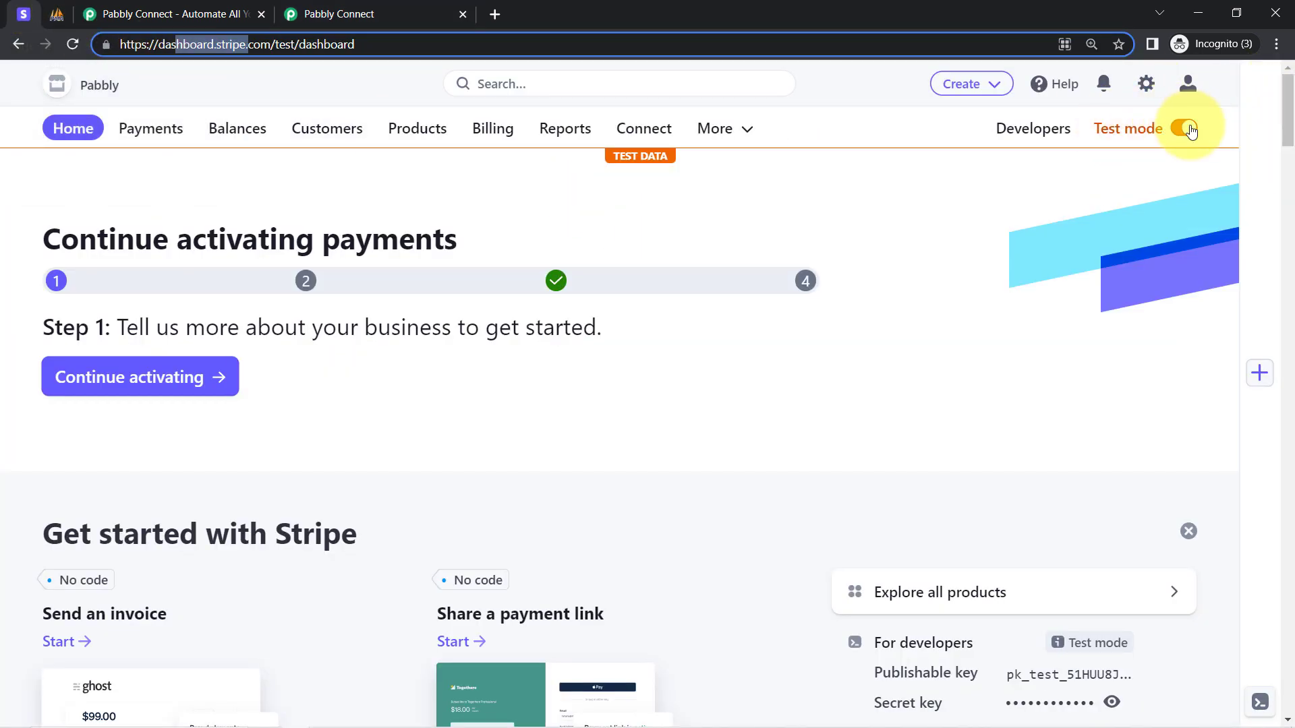
click(1056, 135)
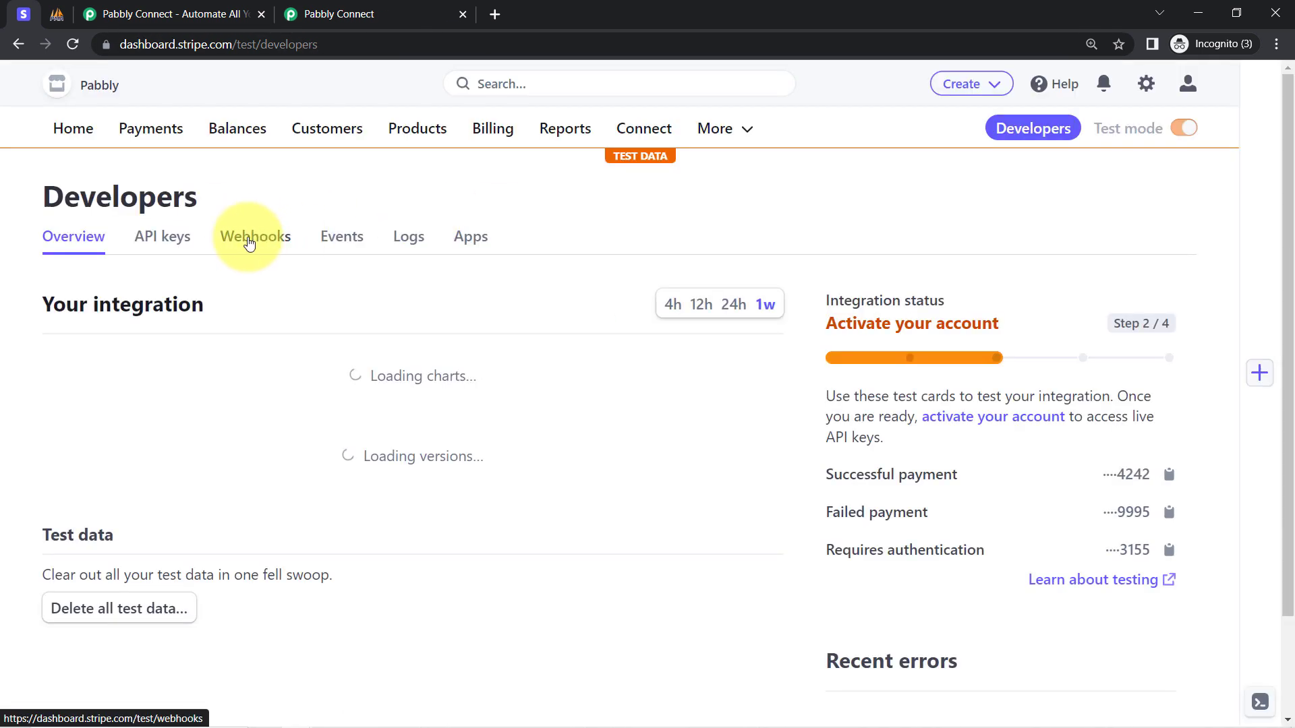
click(250, 242)
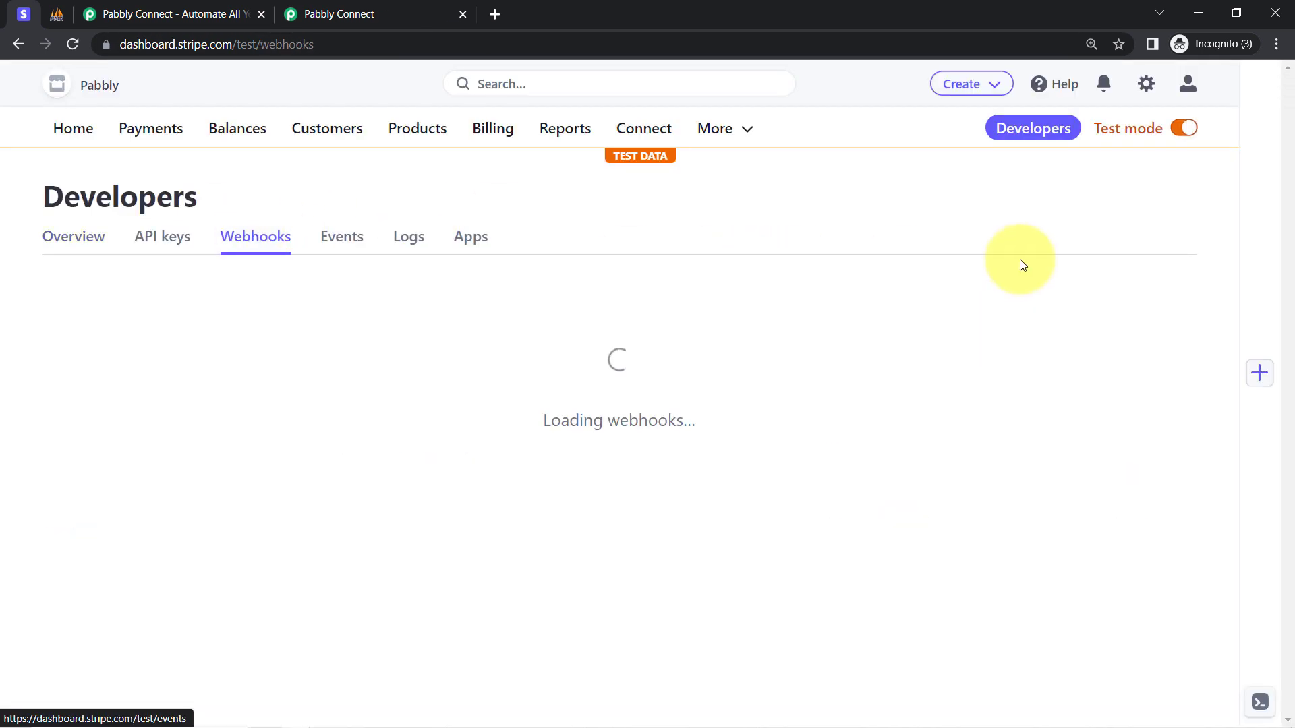
click(1125, 296)
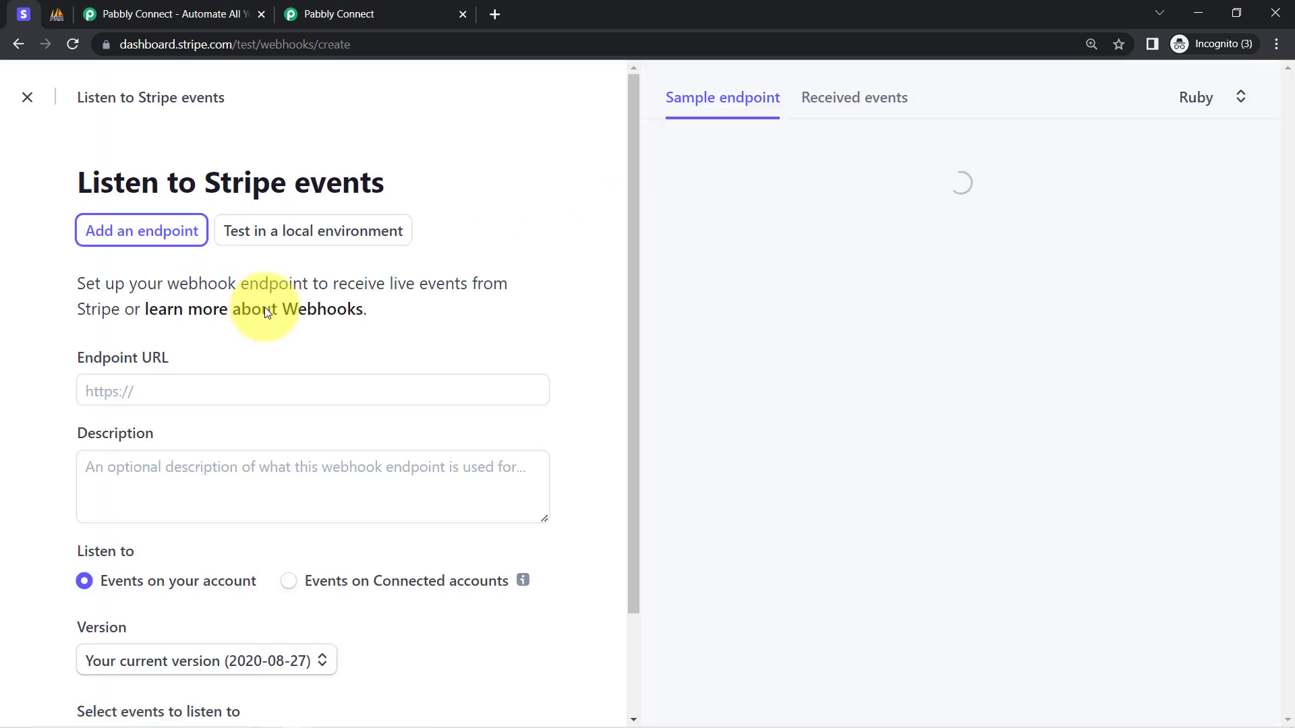
Paste the Pabbly webhook URL into Endpoint URL and open the Select events list.
click(140, 391)
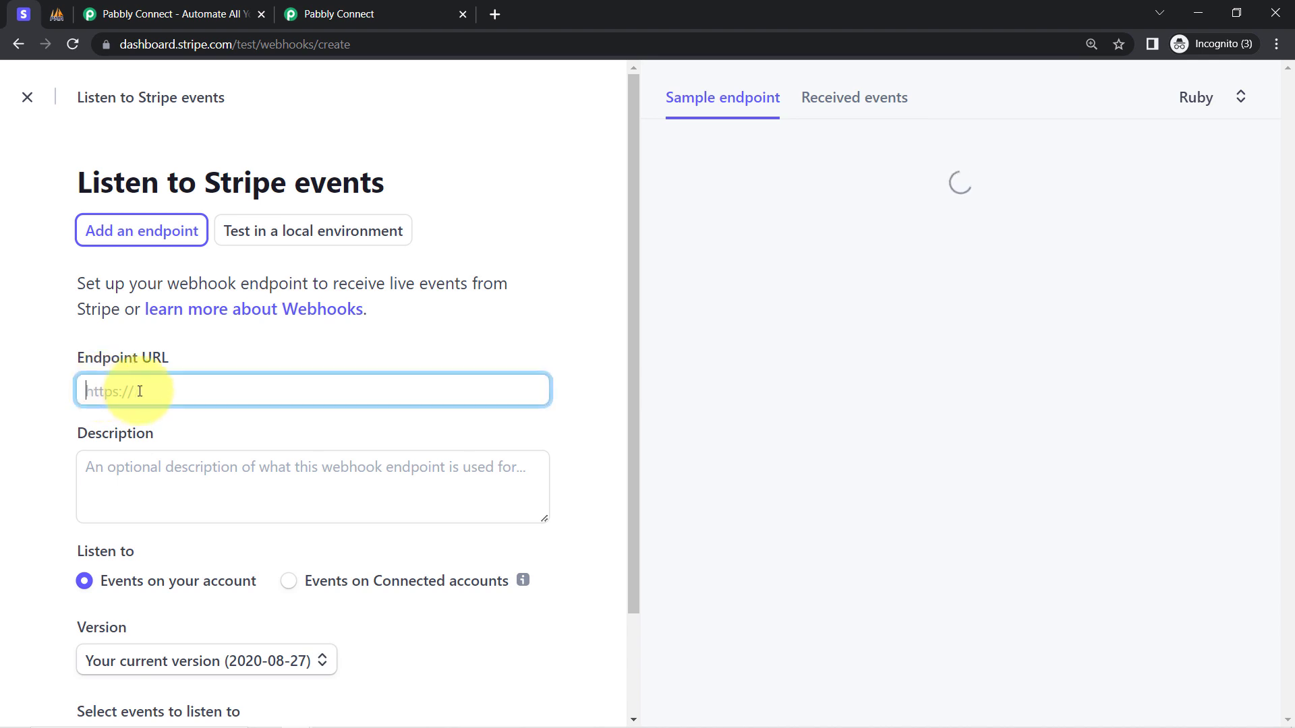
key(ctrl+v)
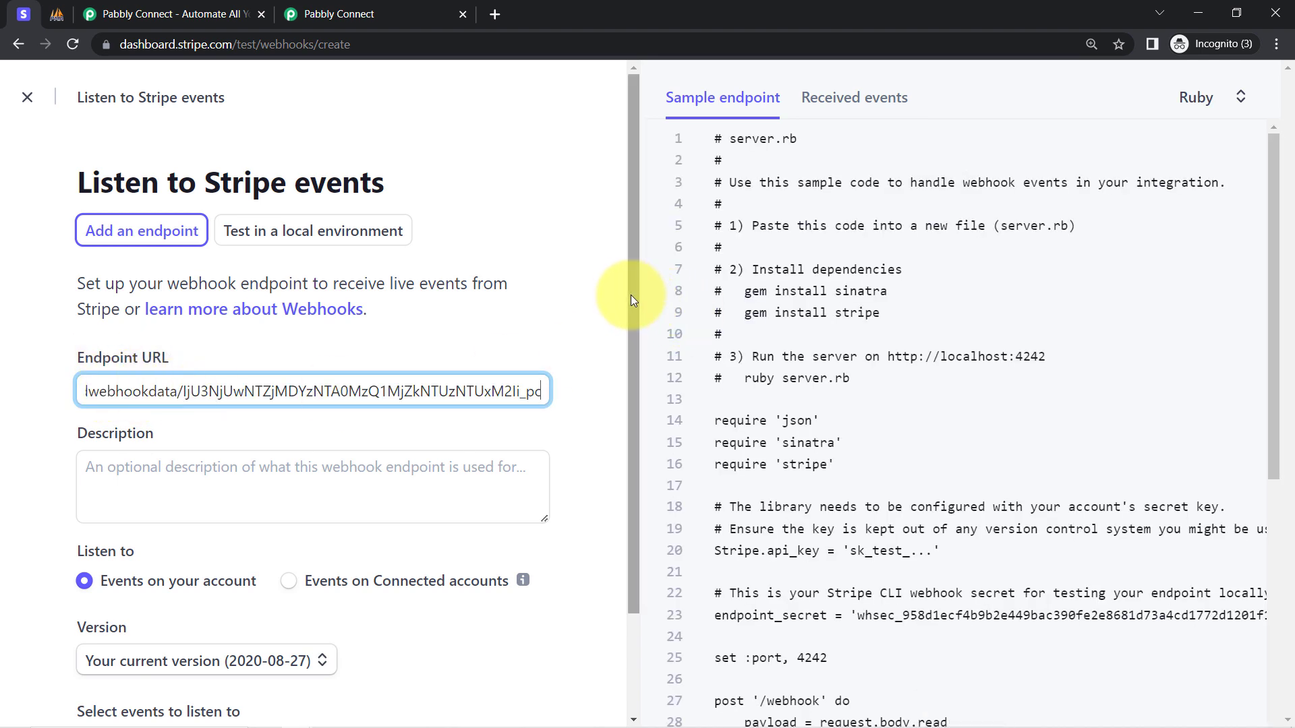
drag(630, 295, 594, 463)
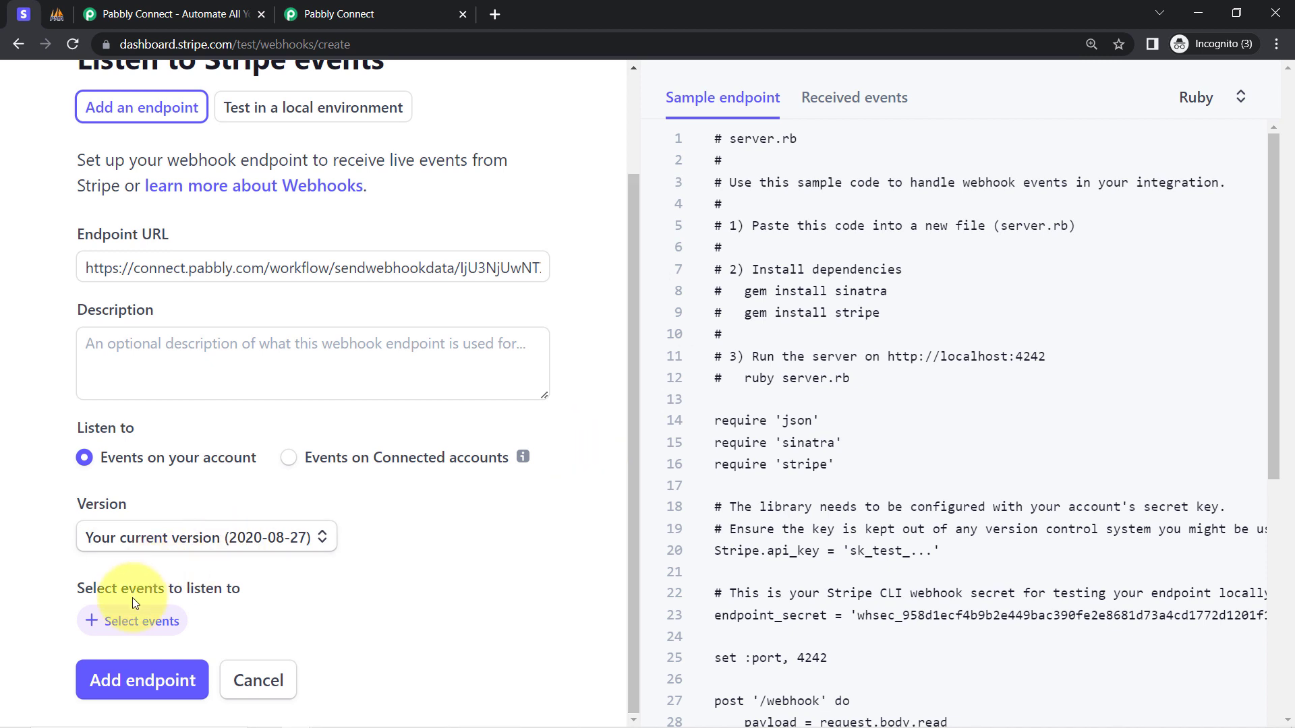
click(135, 621)
click(140, 240)
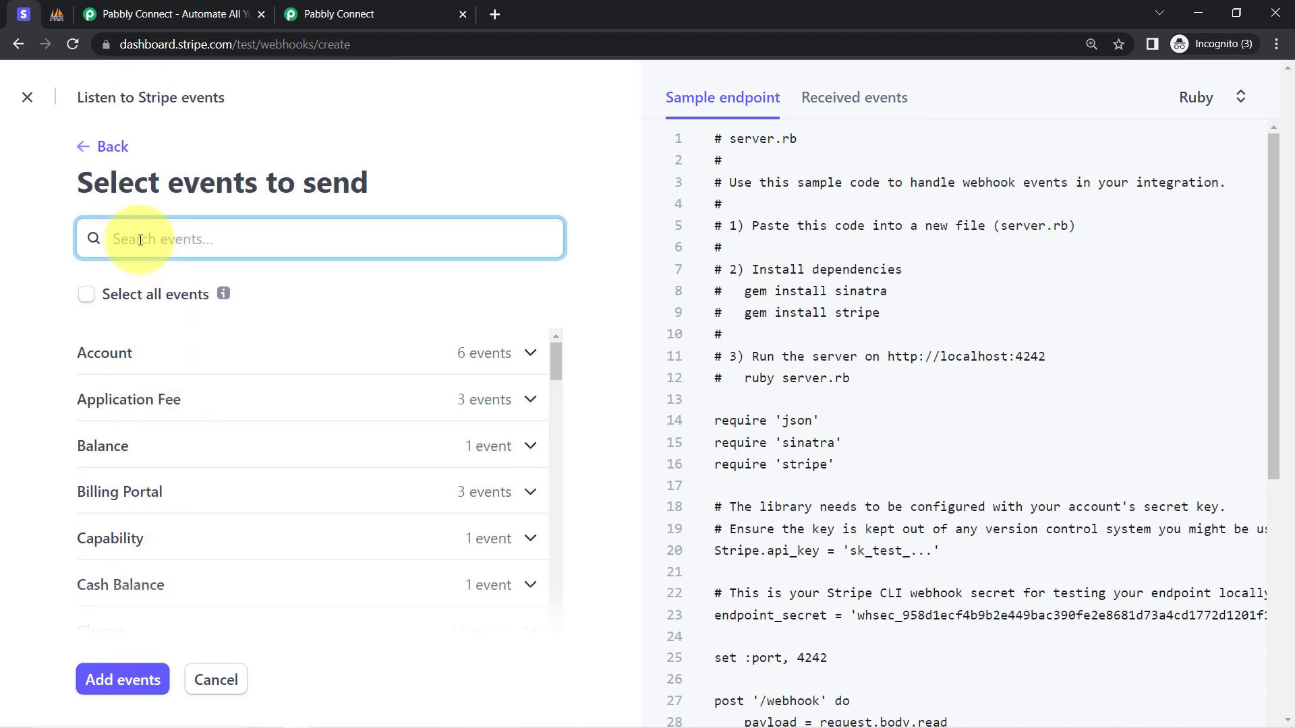
Search events for 'charge.s', tick charge.succeeded and add it to the endpoint.
text(charge.s)
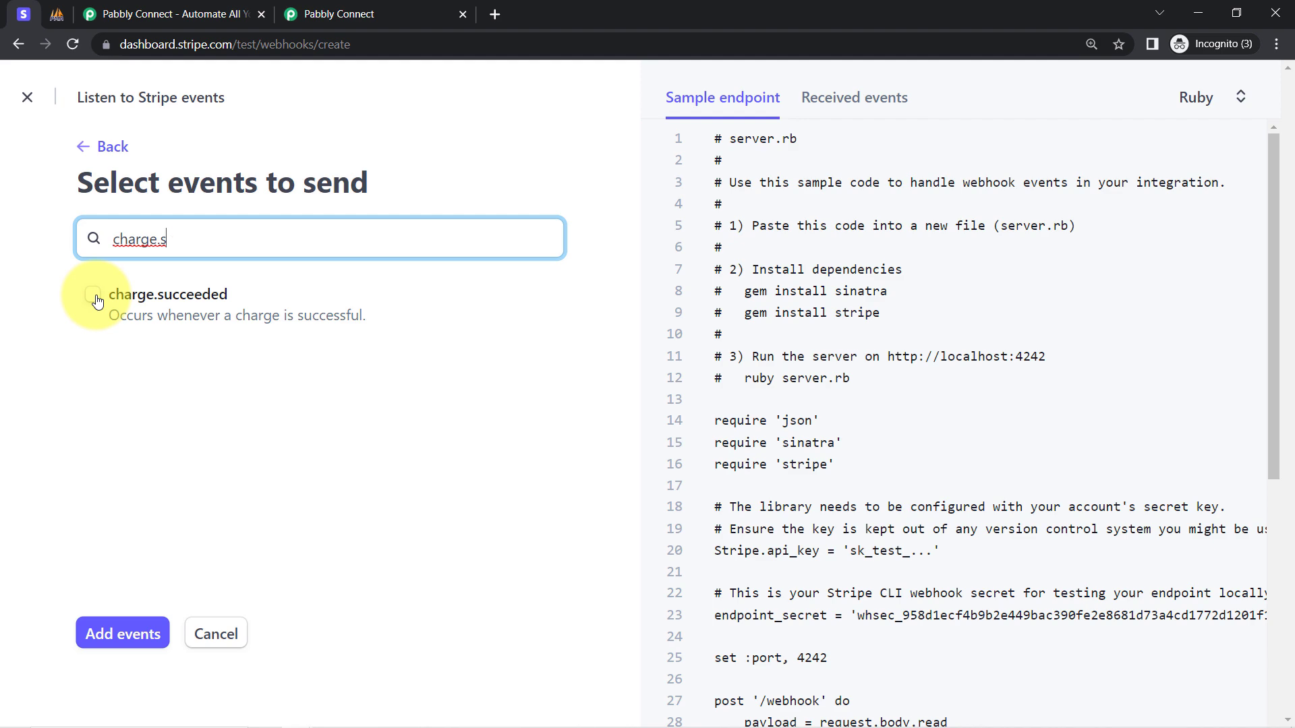
click(95, 297)
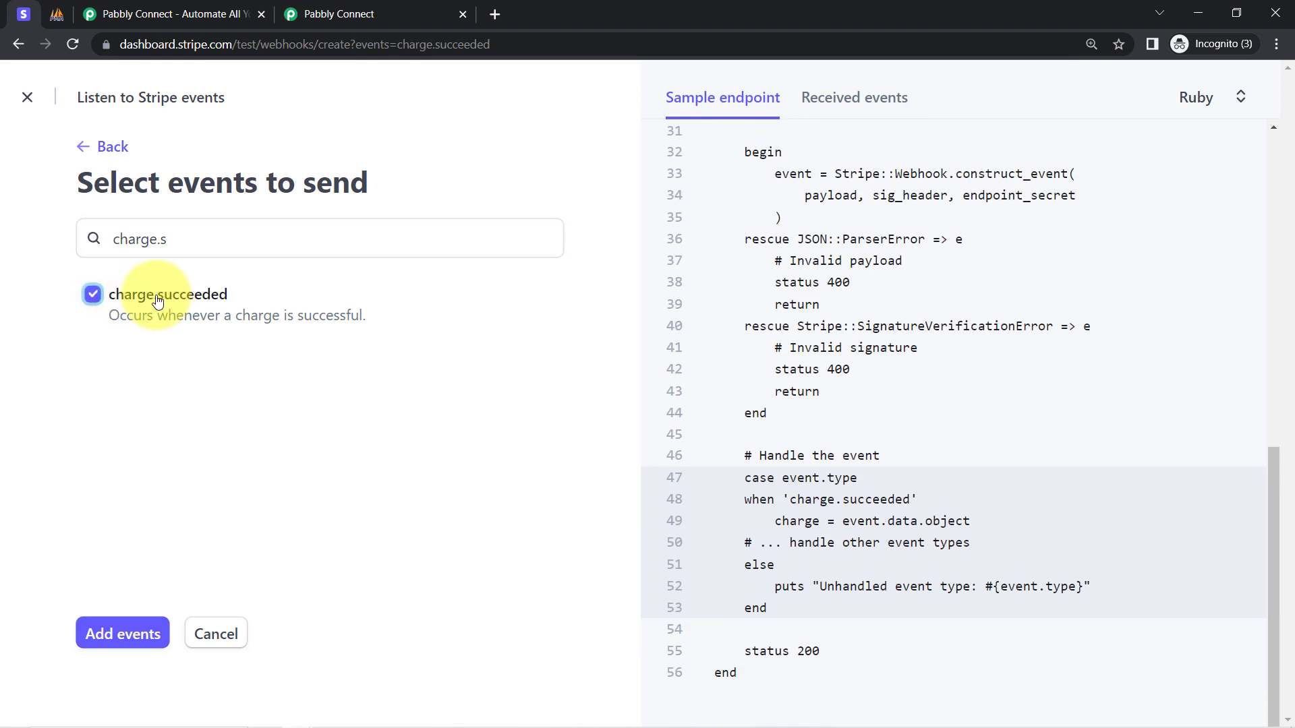
click(111, 649)
Add the endpoint, then review its Pabbly webhook URL and Waiting for events status.
scroll(633, 334, down, 1)
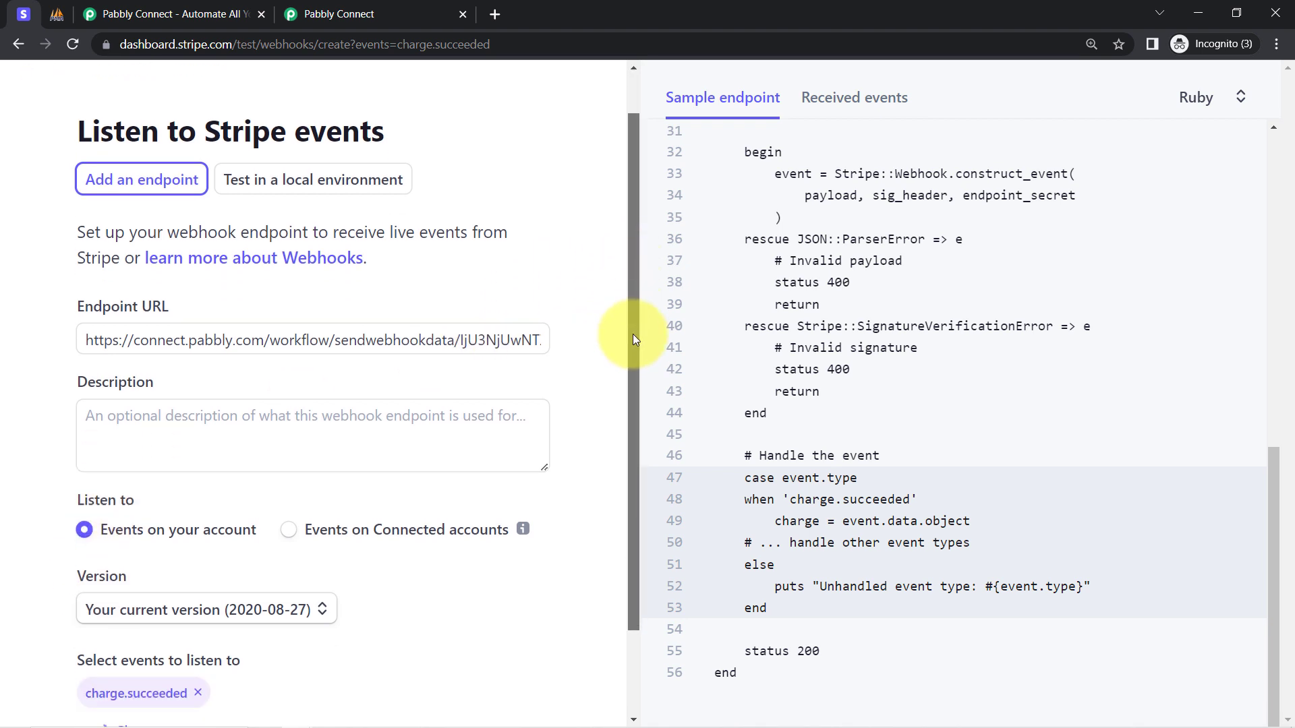
scroll(632, 334, down, 2)
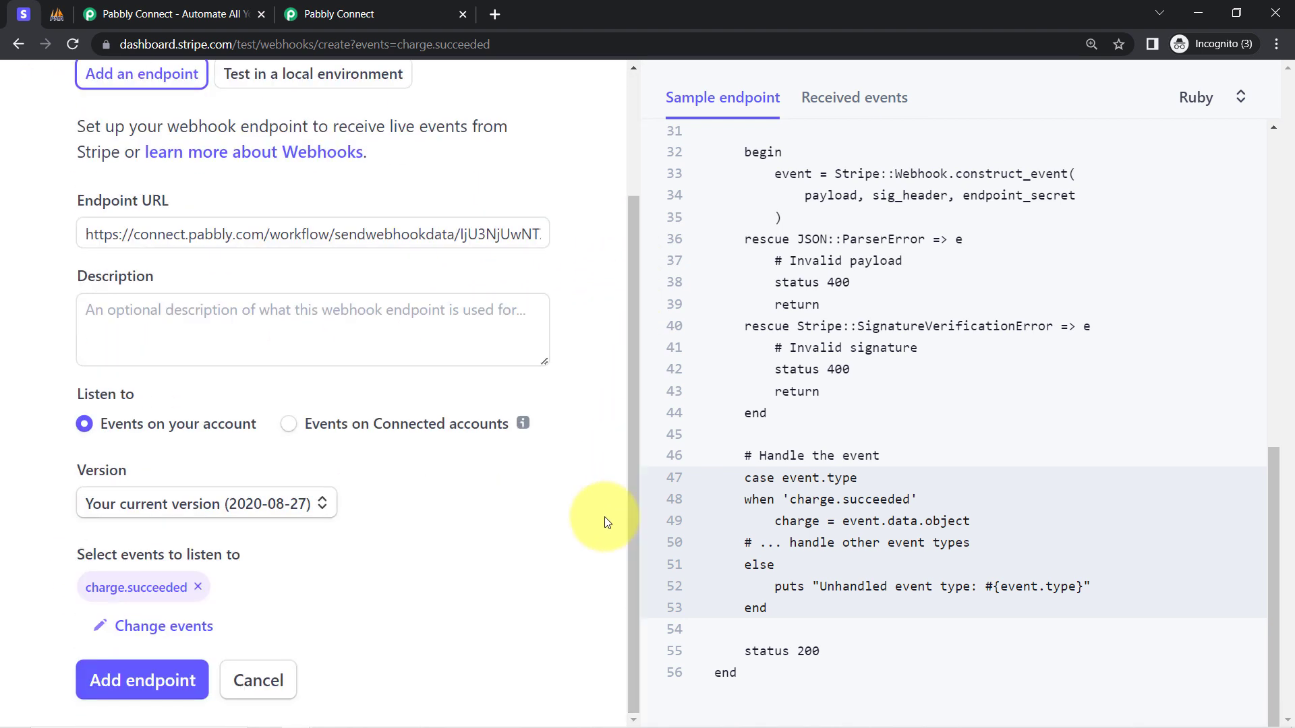
click(142, 679)
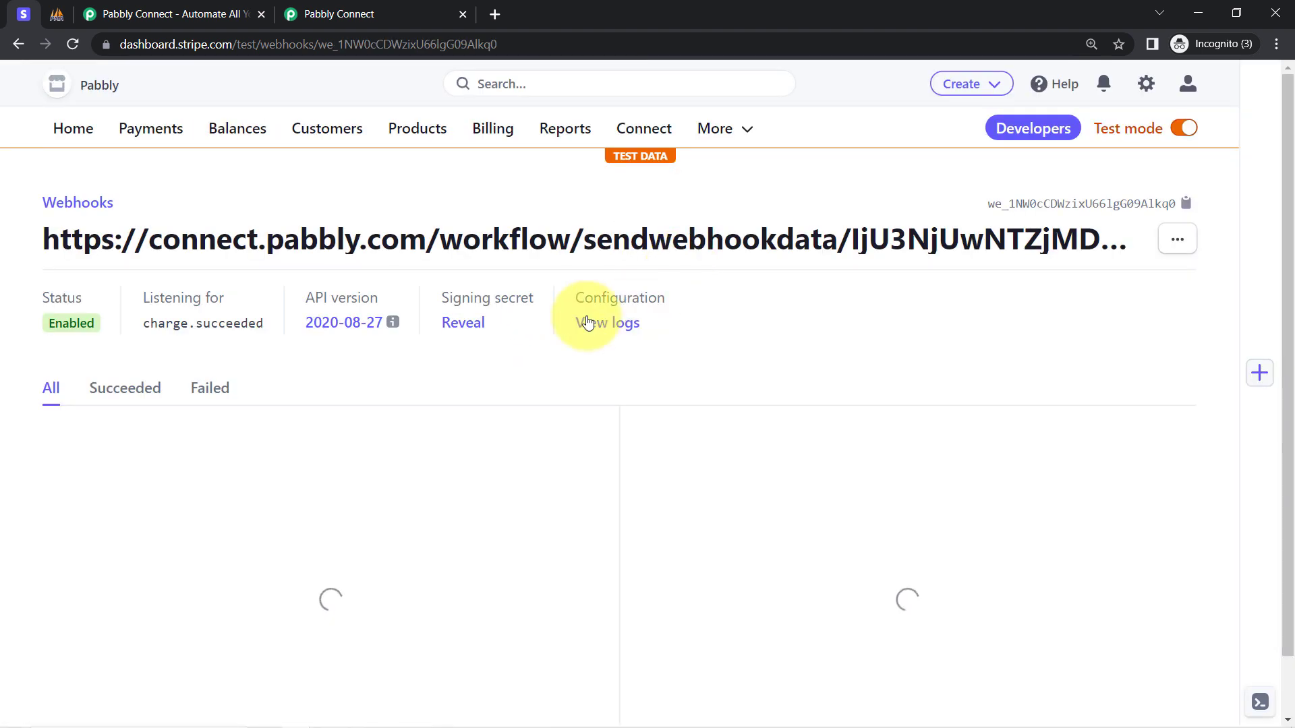
drag(764, 237, 290, 251)
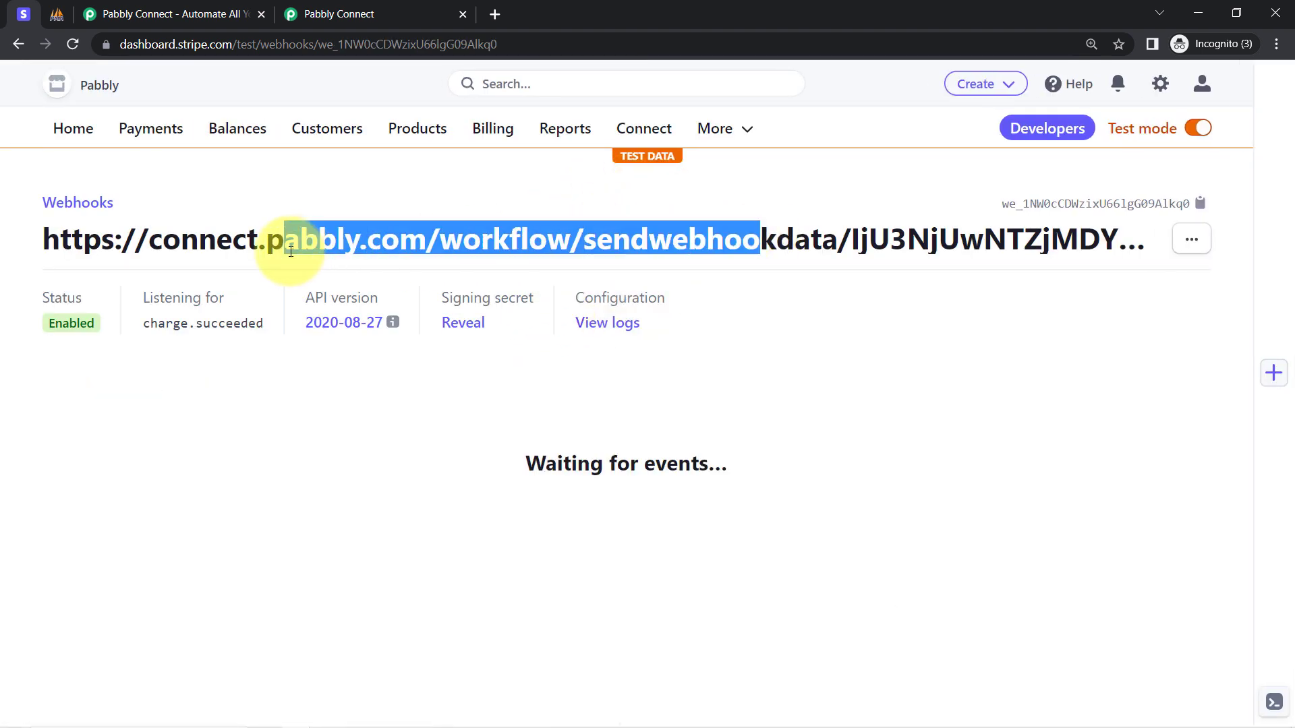
click(381, 239)
drag(148, 242, 821, 240)
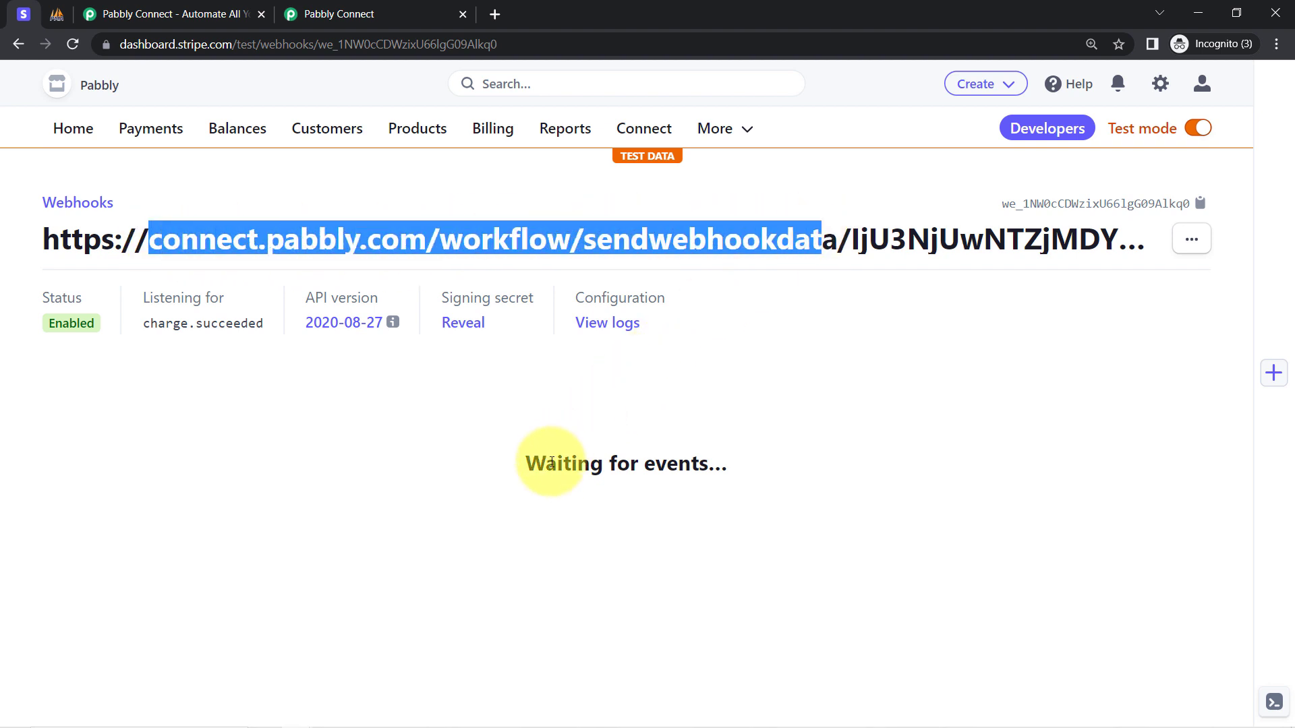
drag(548, 466, 700, 462)
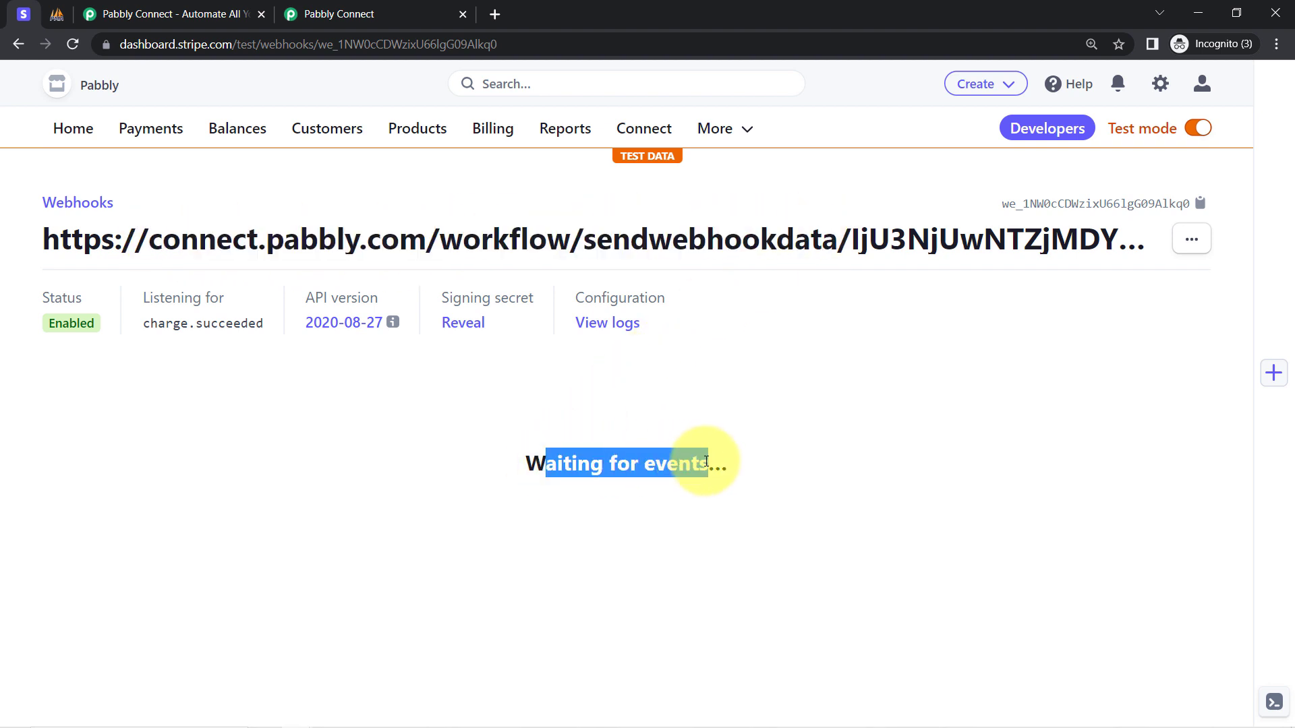
Review the Pabbly trigger's Waiting For Webhook Response notes, then return to Stripe's webhook page.
click(410, 22)
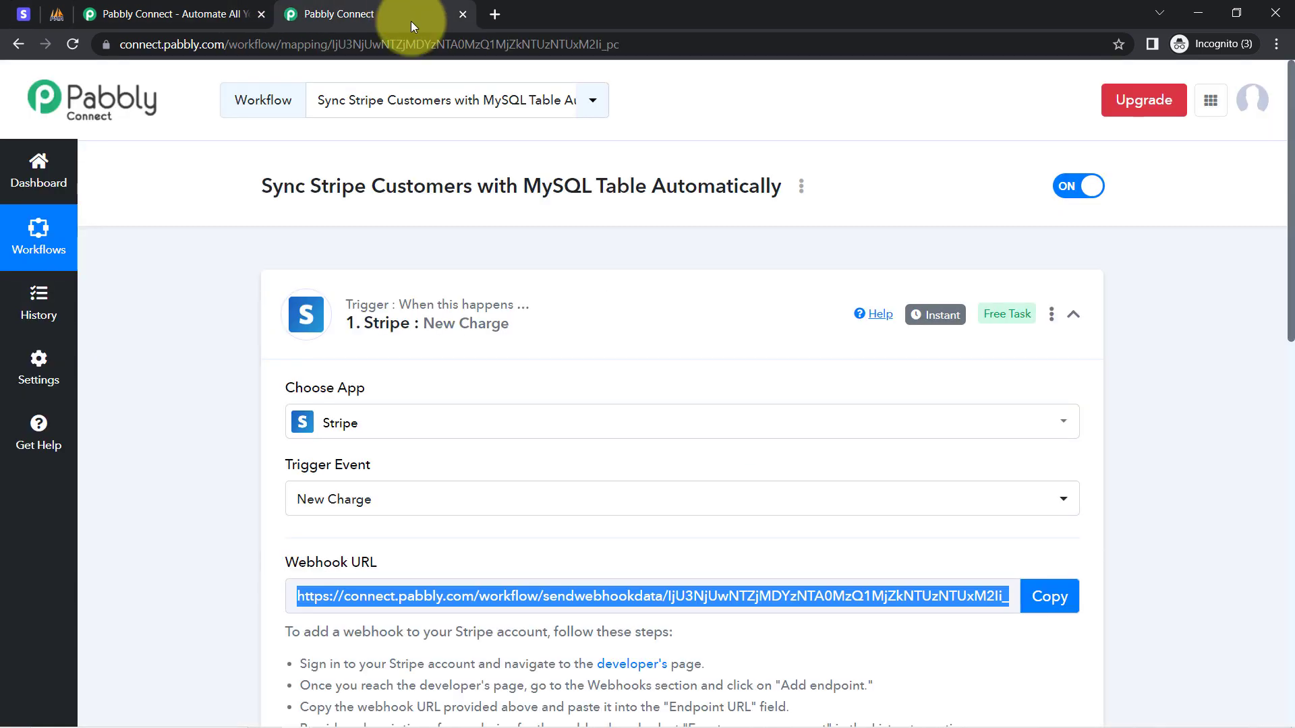
scroll(1263, 318, down, 7)
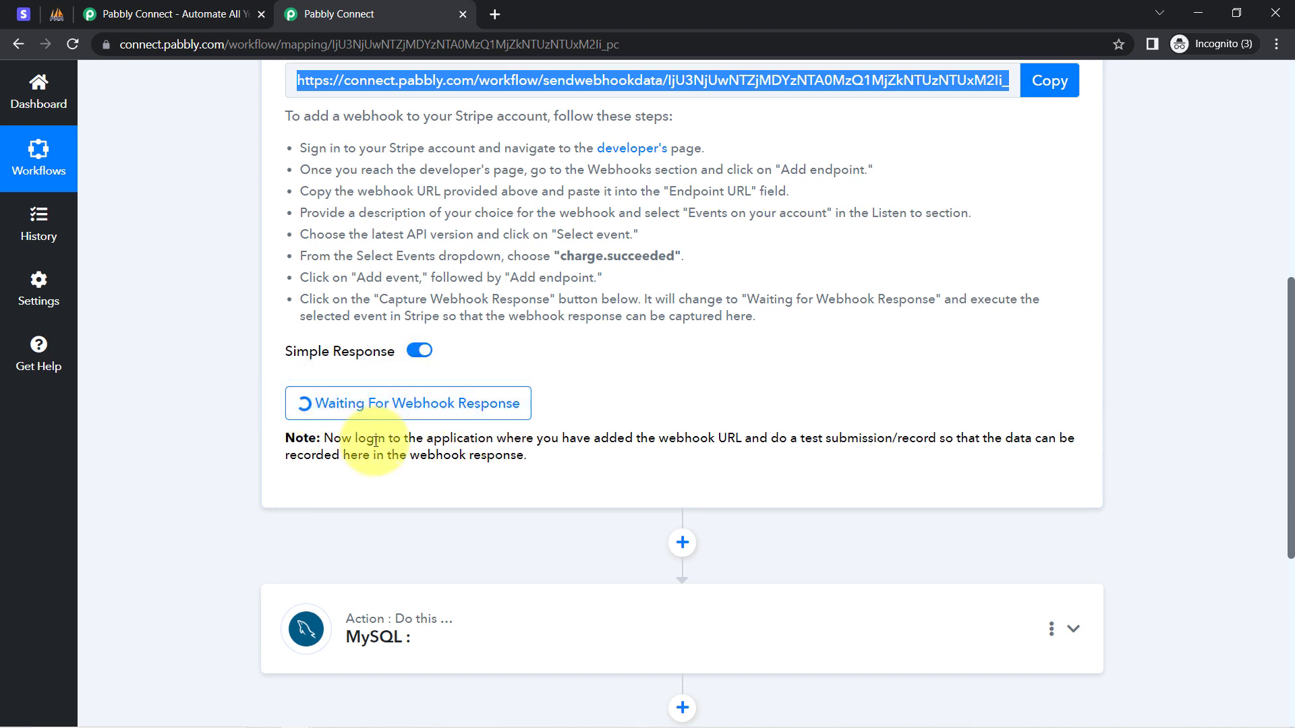
drag(375, 438, 376, 465)
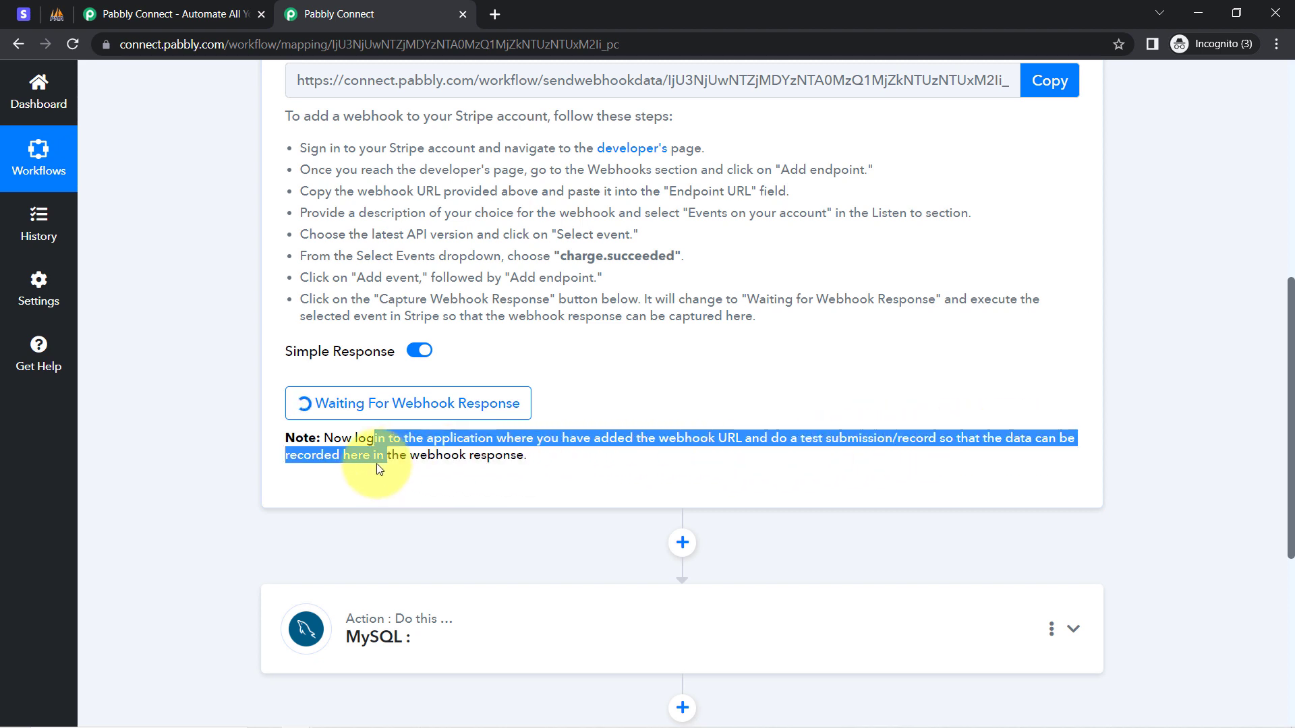
click(516, 465)
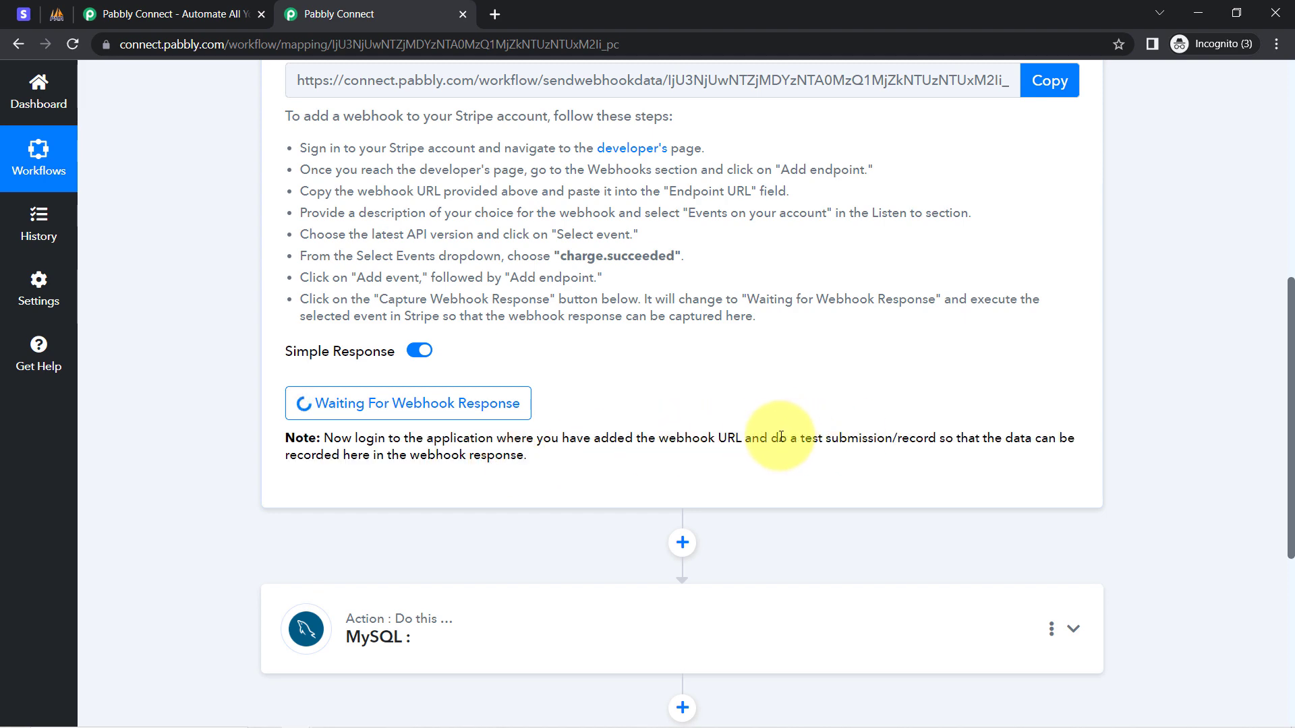
drag(779, 438, 939, 439)
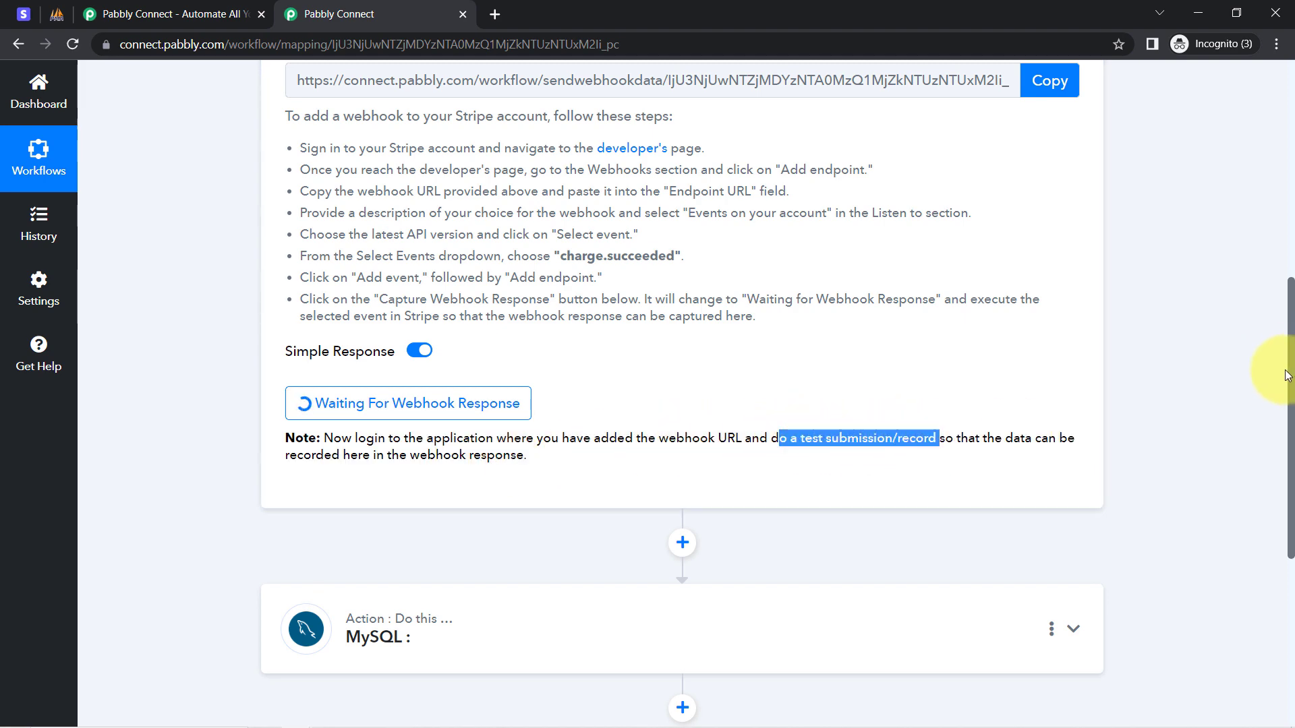
drag(1292, 376, 1291, 147)
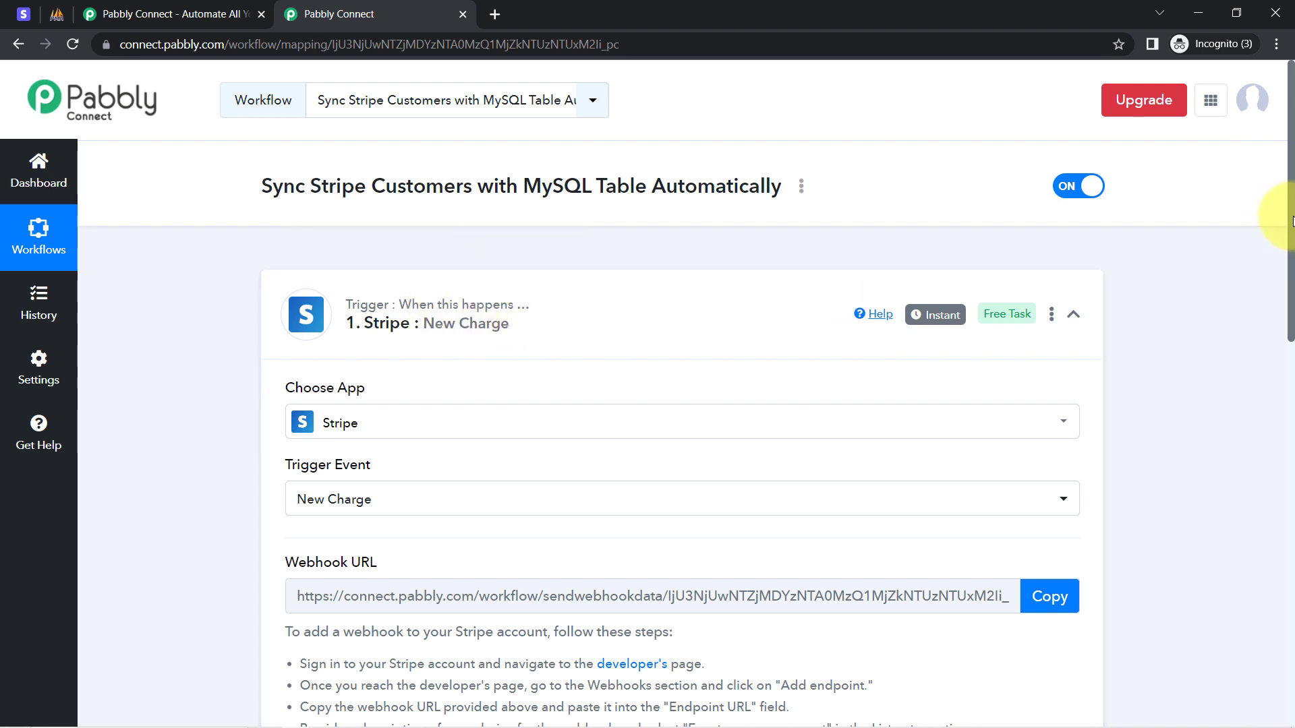
drag(1292, 219, 1262, 432)
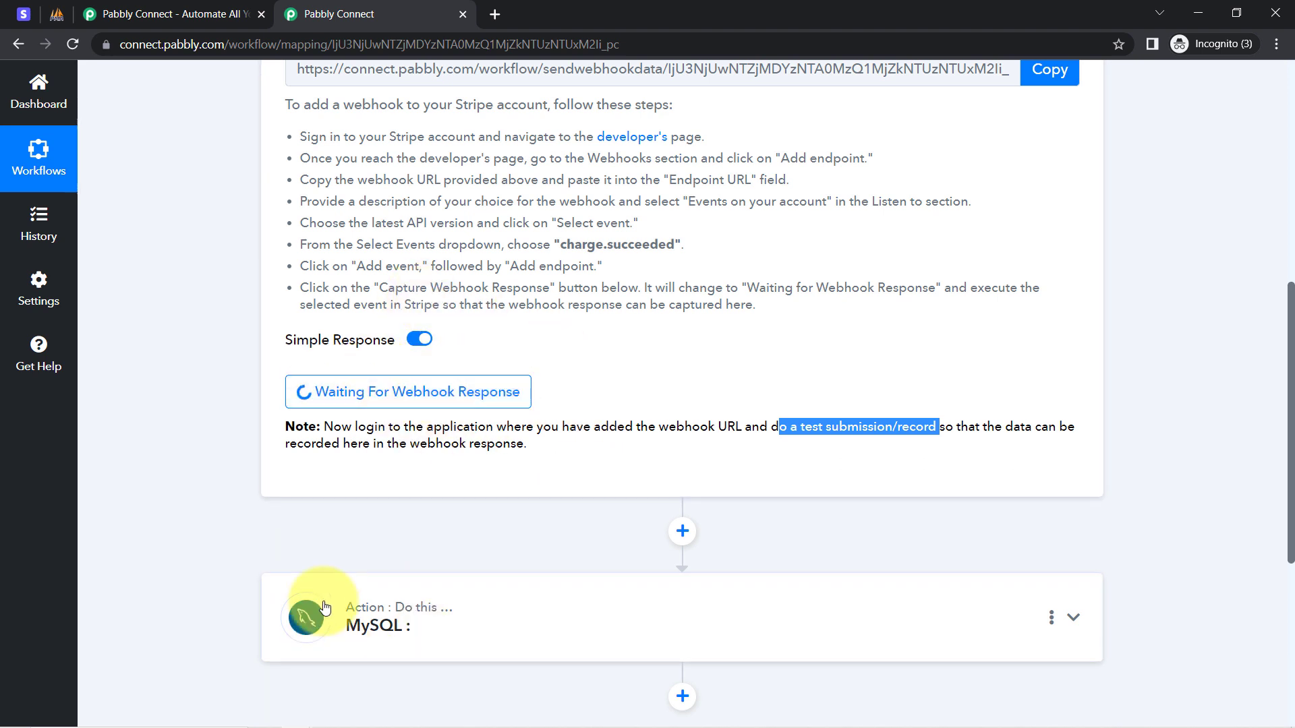
click(27, 8)
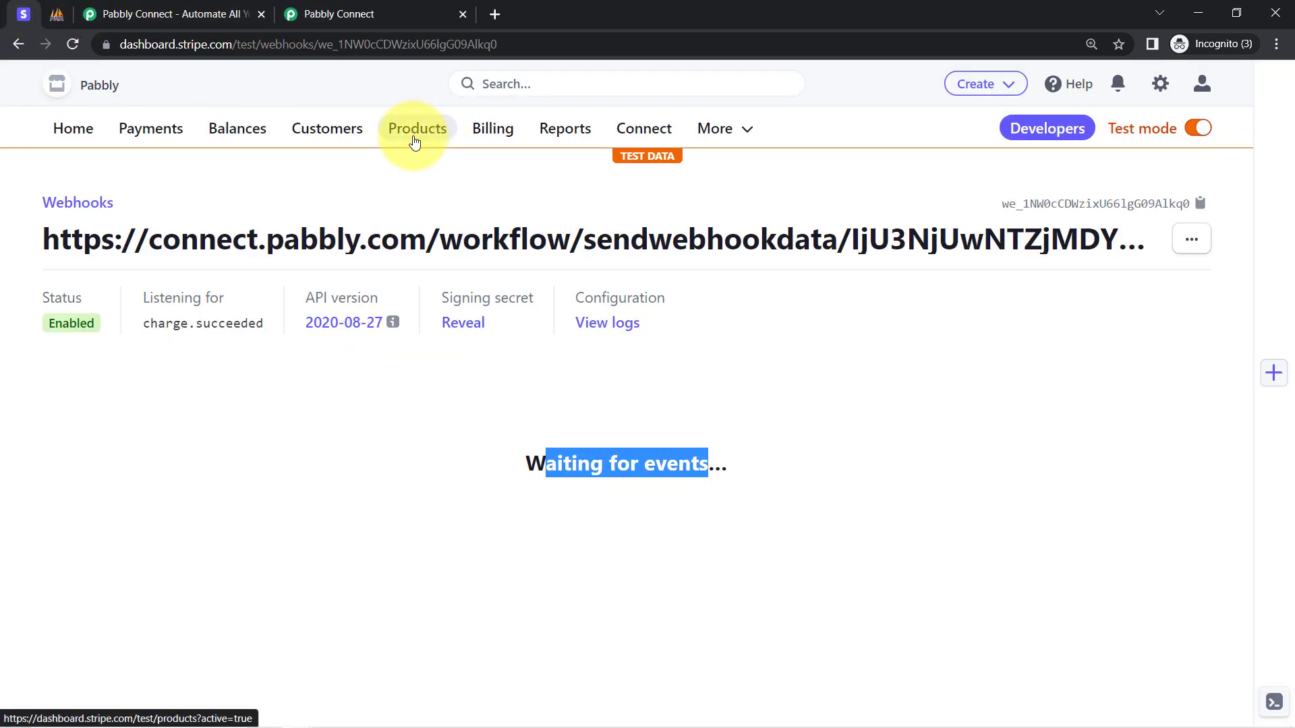
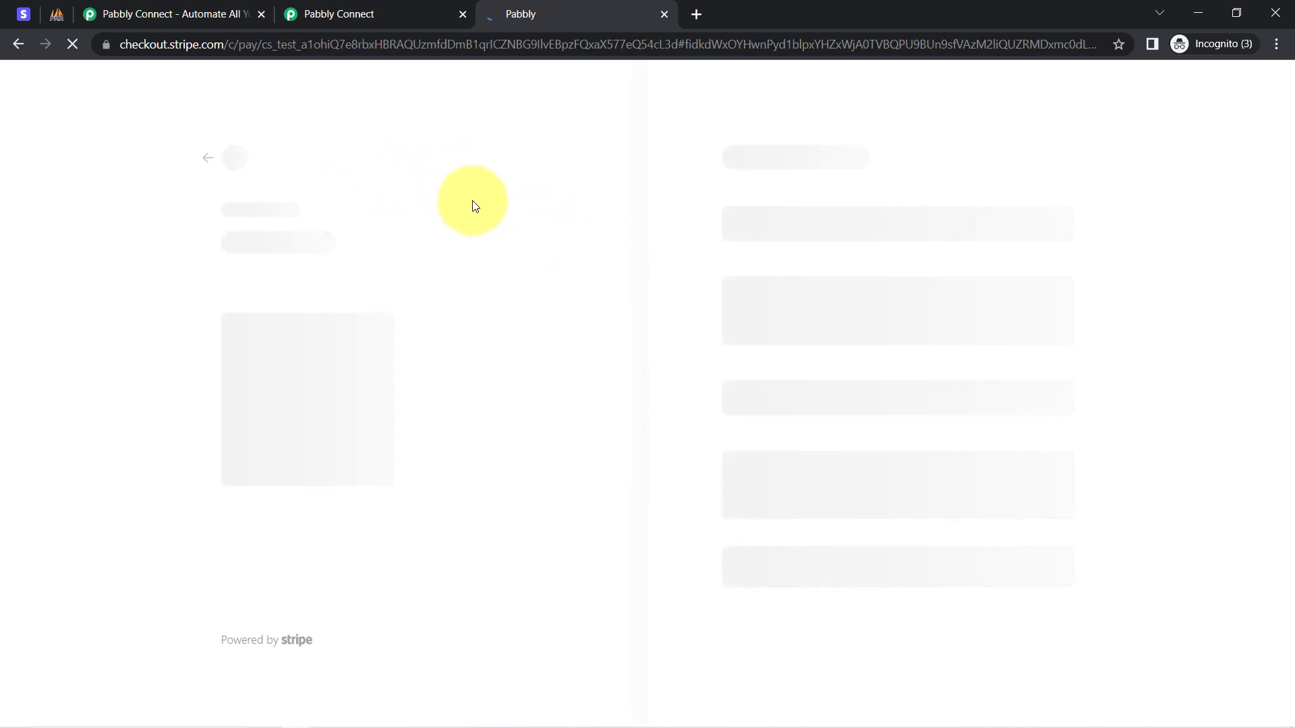
Autofill the saved test Visa card details and enter the CVC.
click(795, 189)
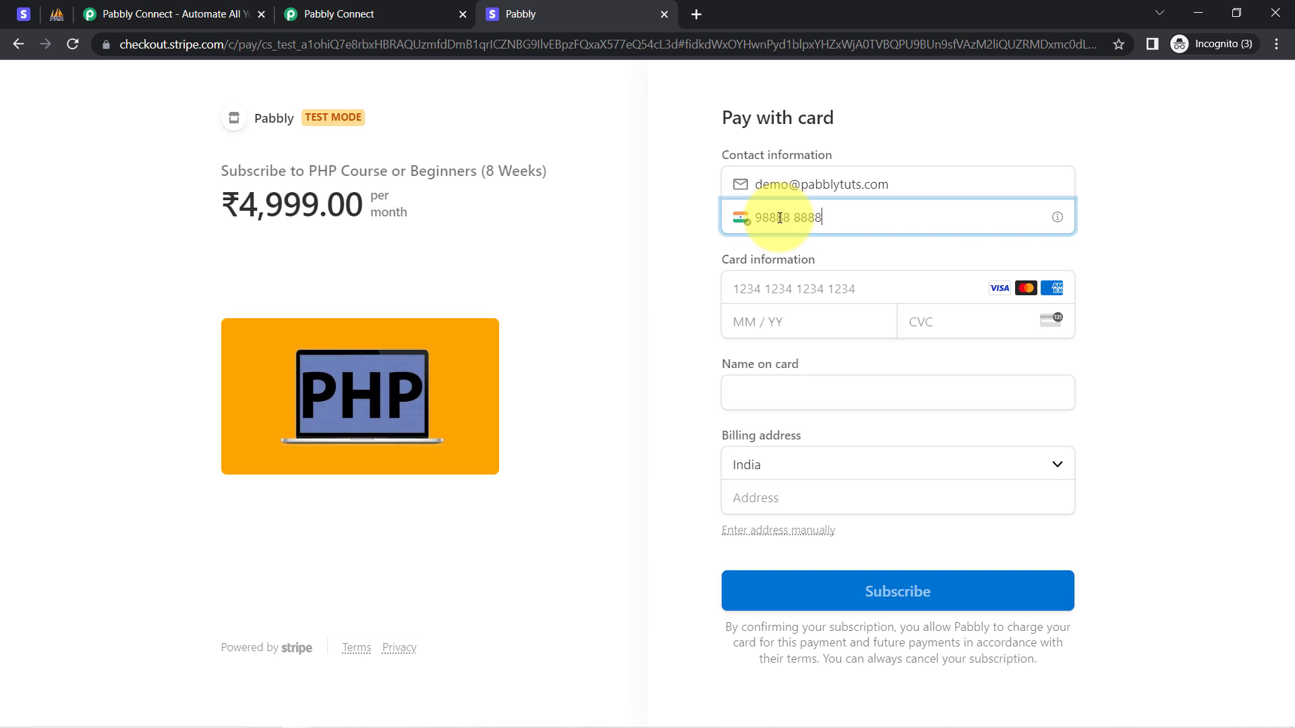
click(749, 286)
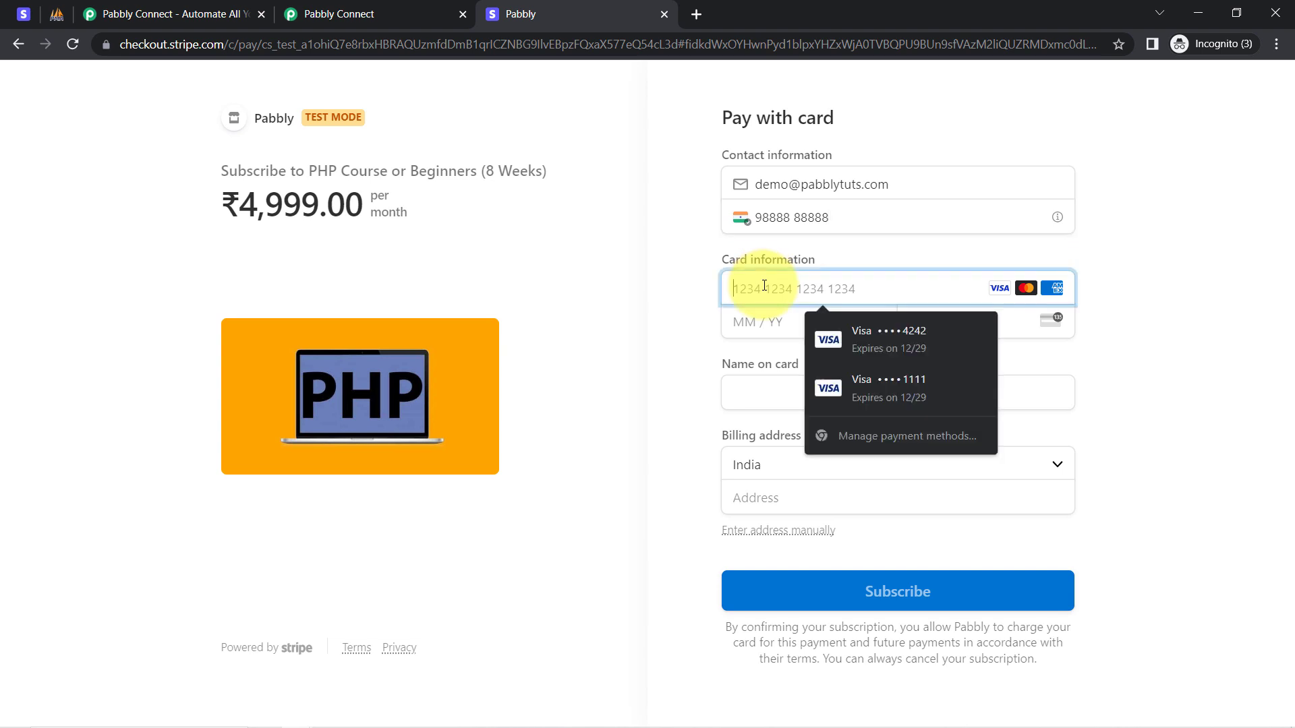
click(856, 330)
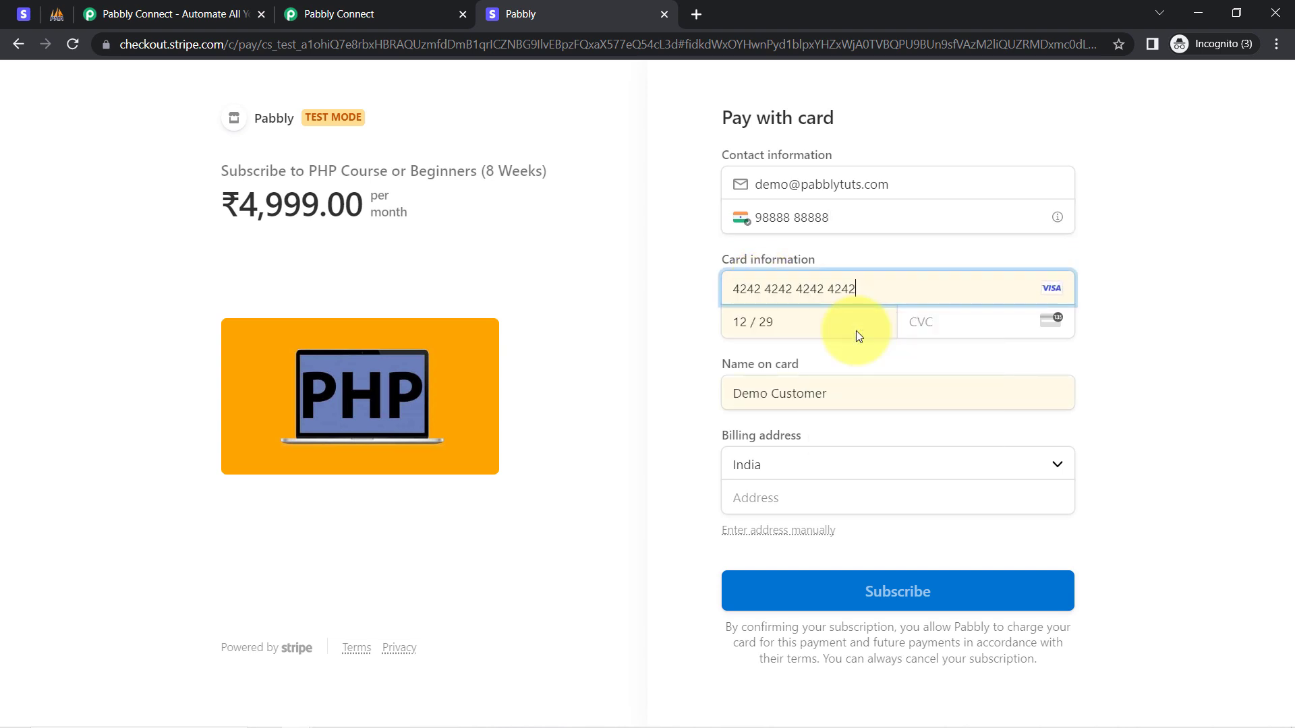
click(937, 323)
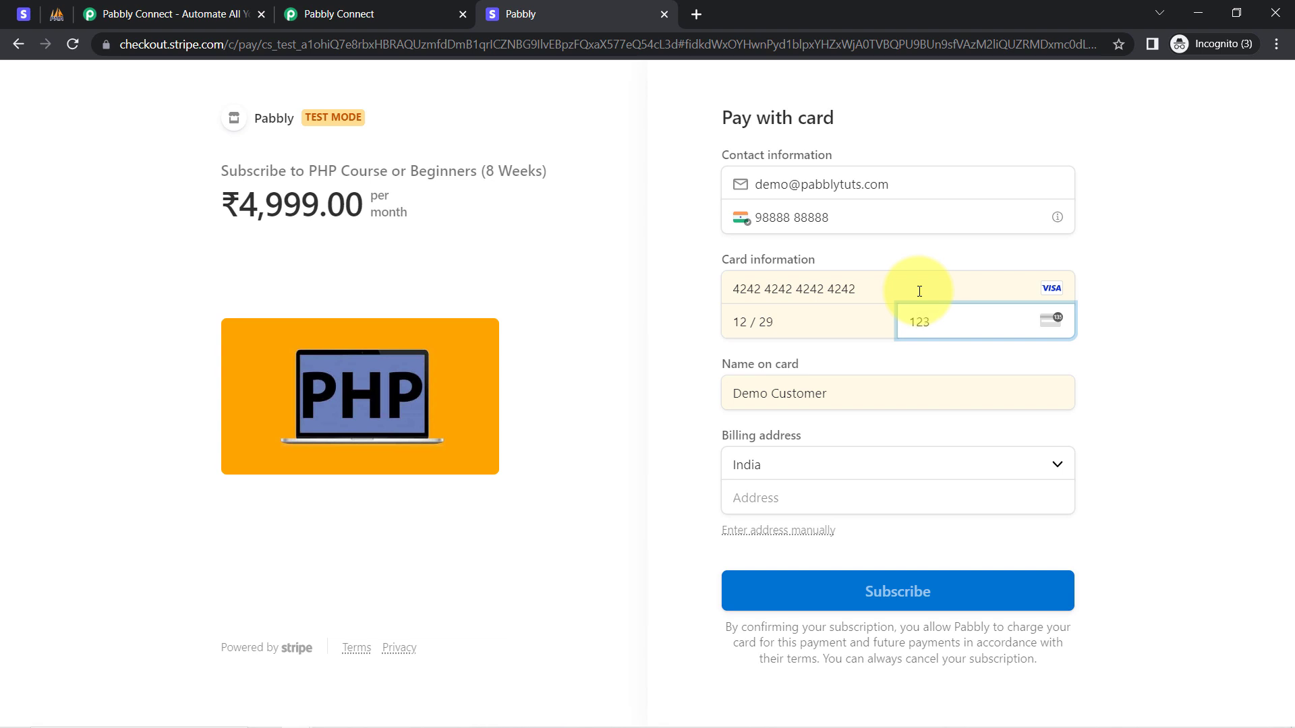
drag(749, 395, 870, 390)
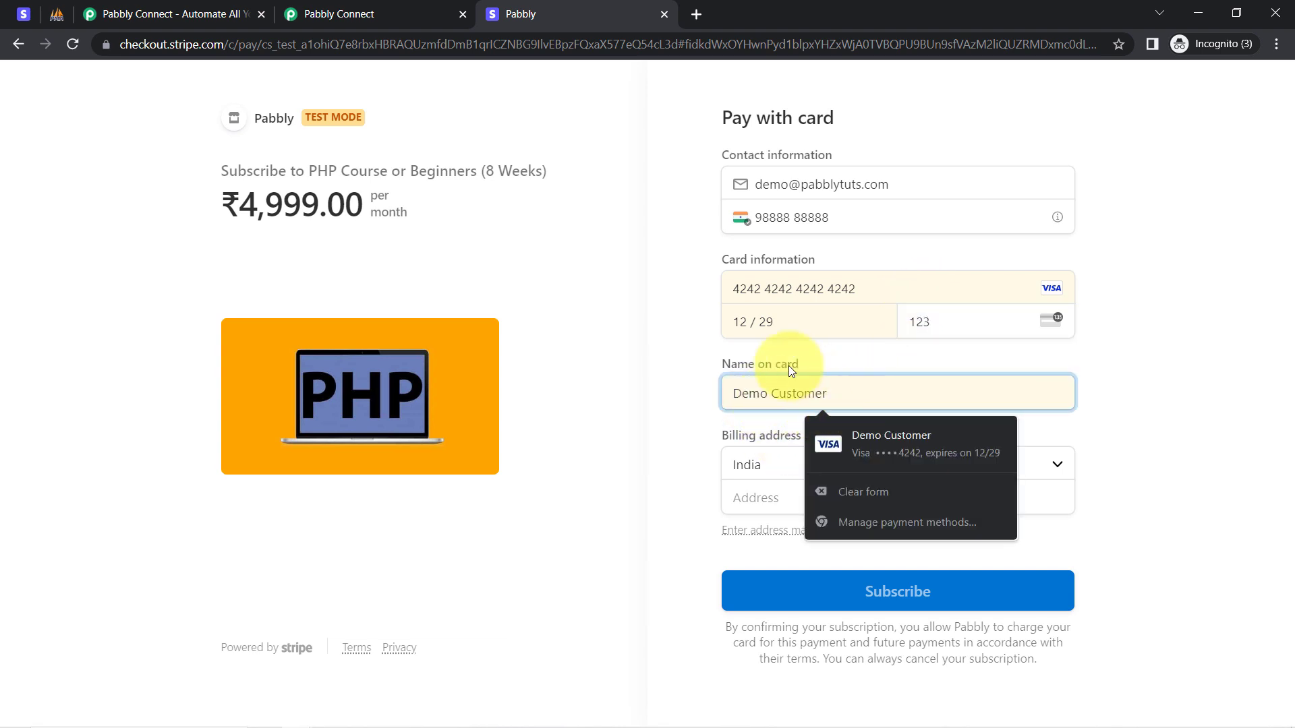
click(769, 345)
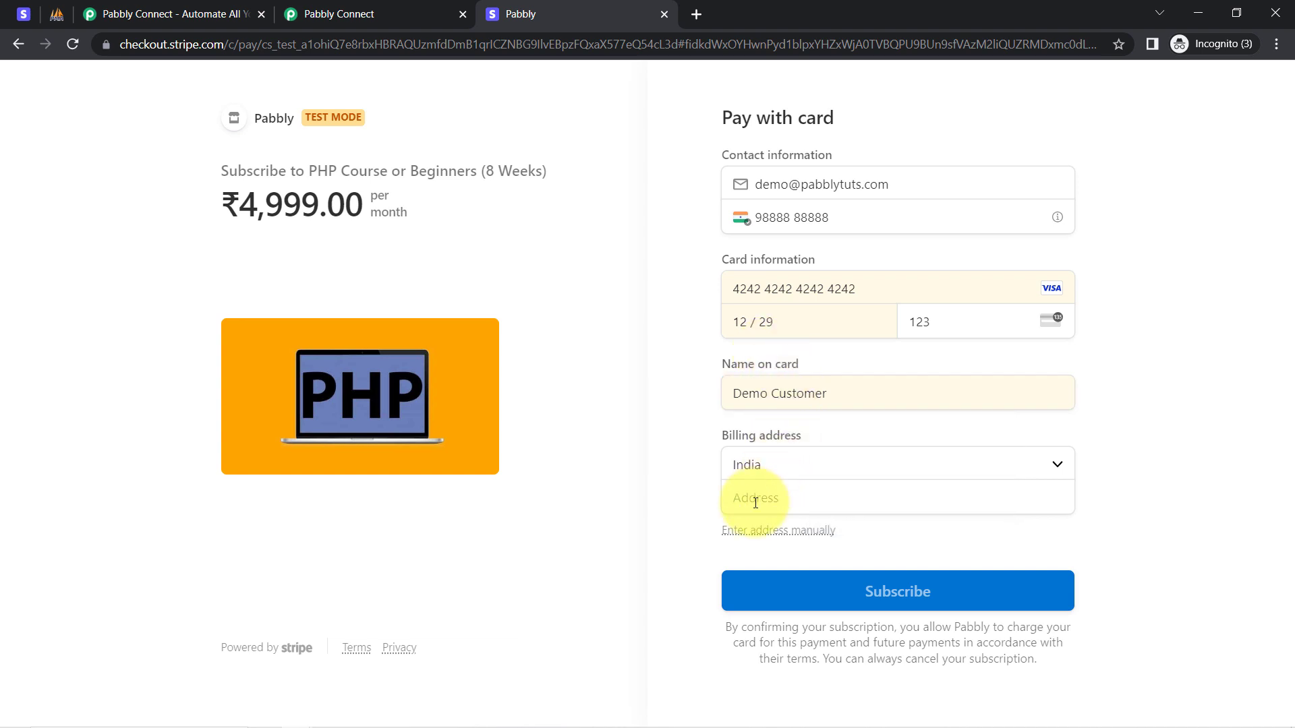
Enter the India billing address manually with state Madhya Pradesh, city, PIN and address line 1, then subscribe.
click(789, 500)
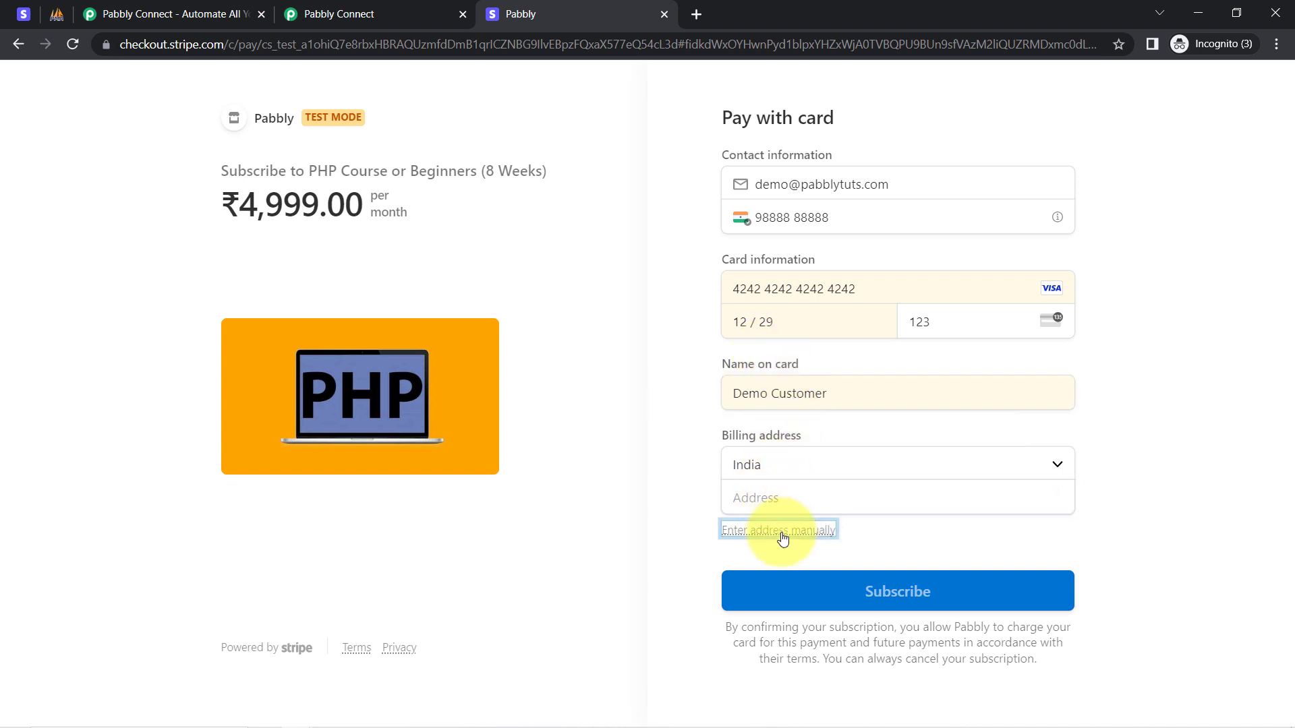
click(780, 530)
click(734, 599)
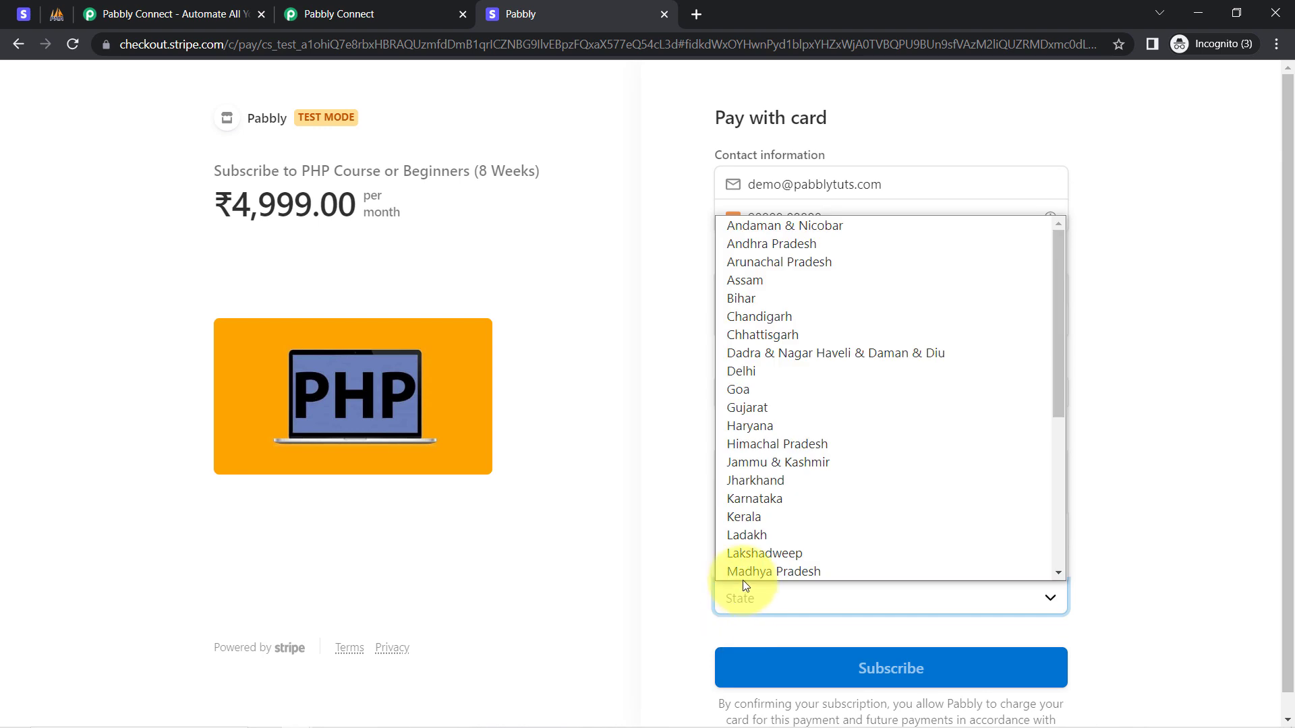
click(743, 572)
click(742, 593)
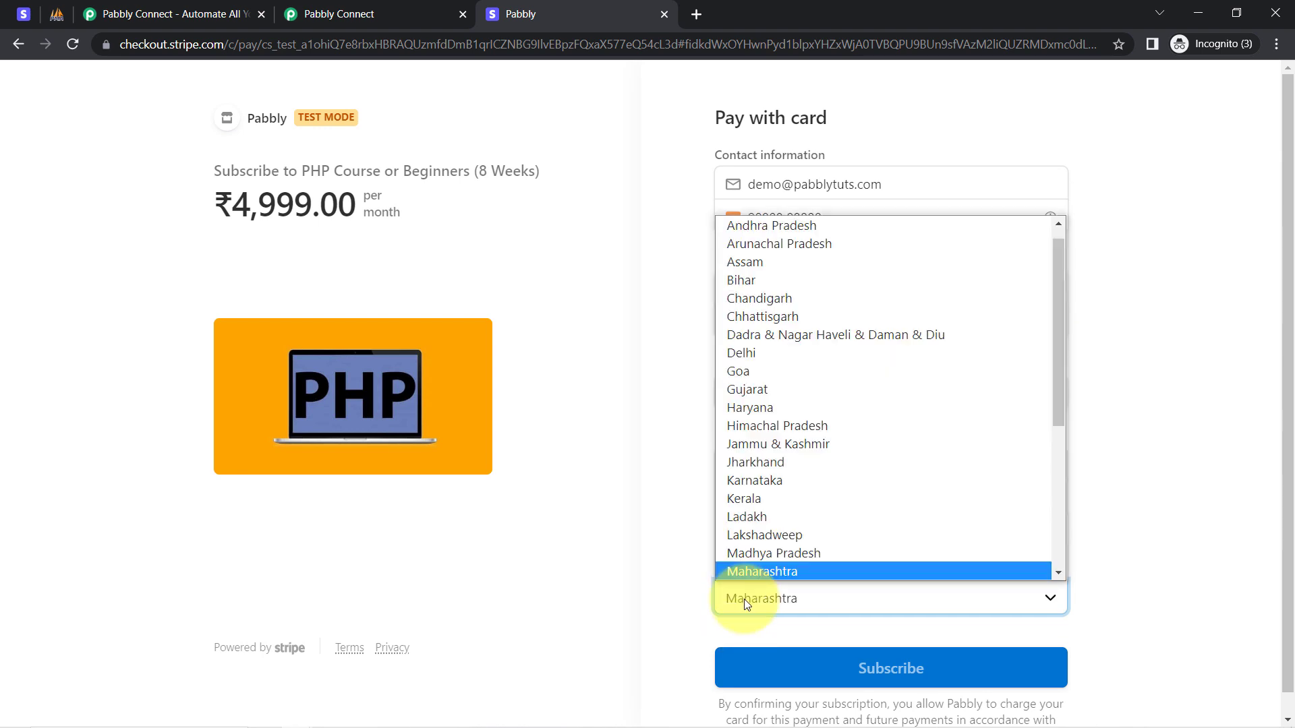
click(749, 564)
click(747, 565)
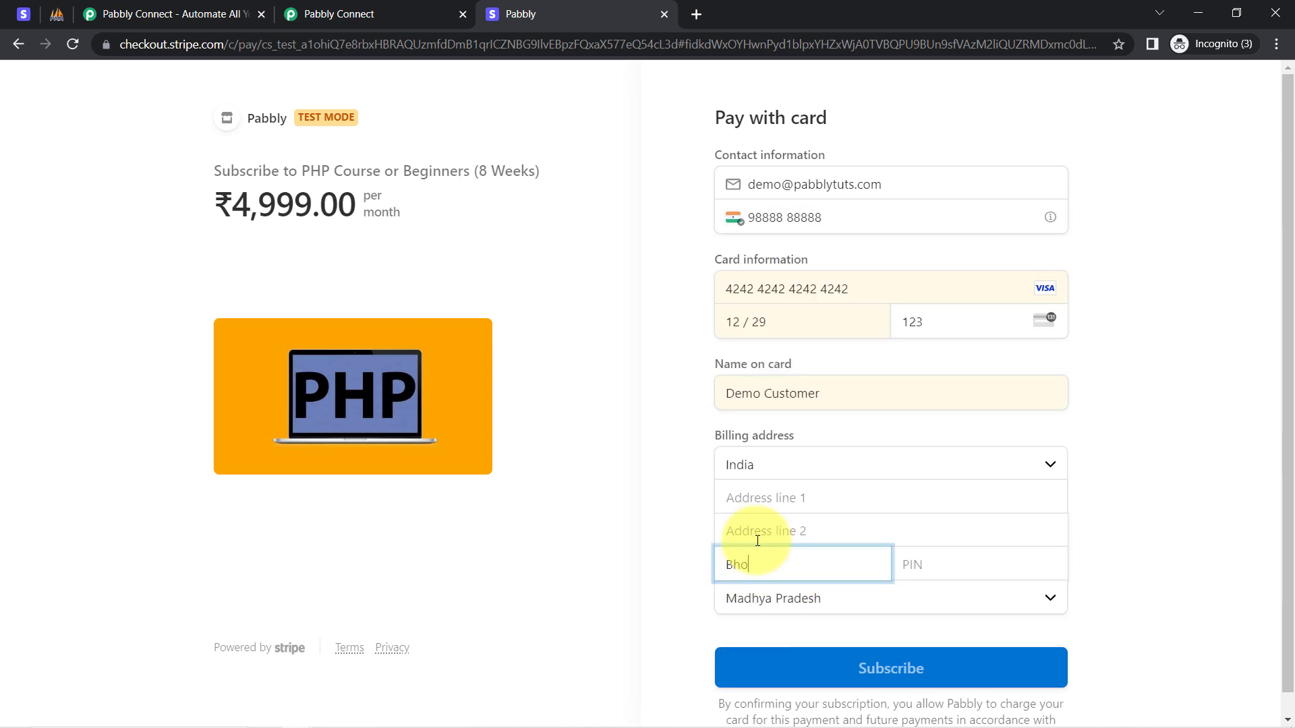
click(945, 556)
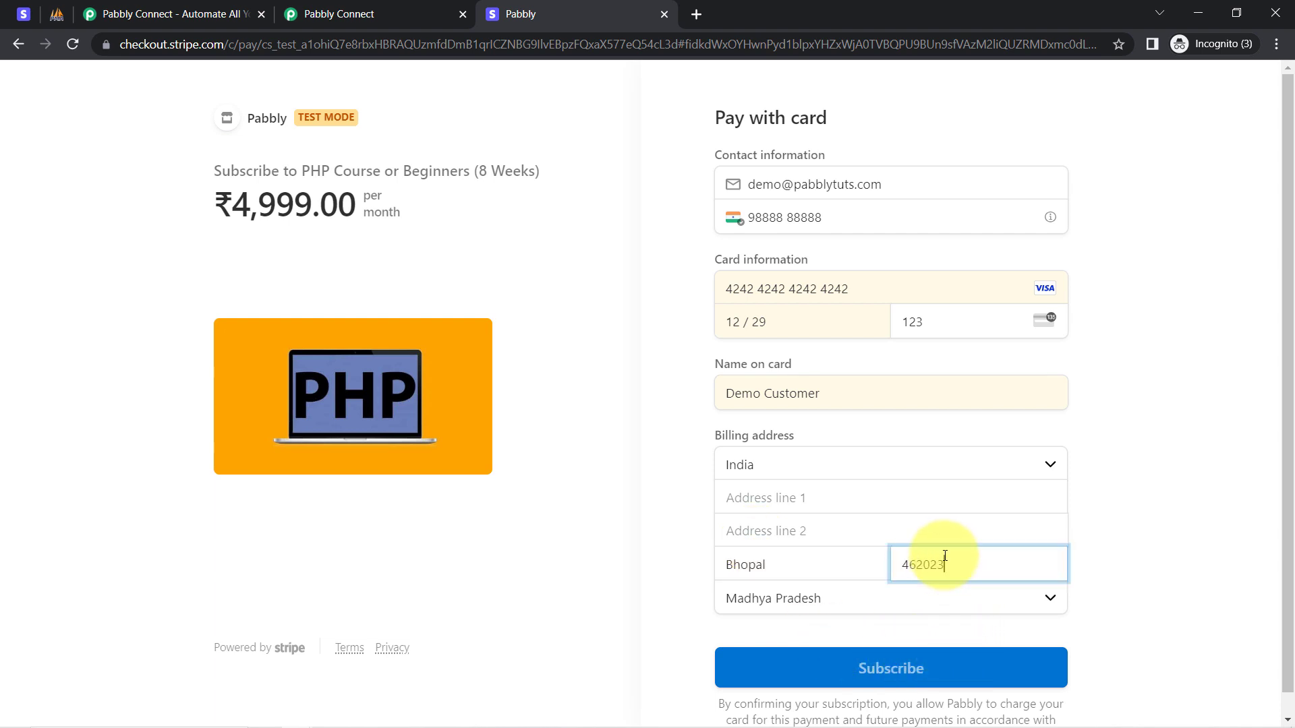
click(736, 507)
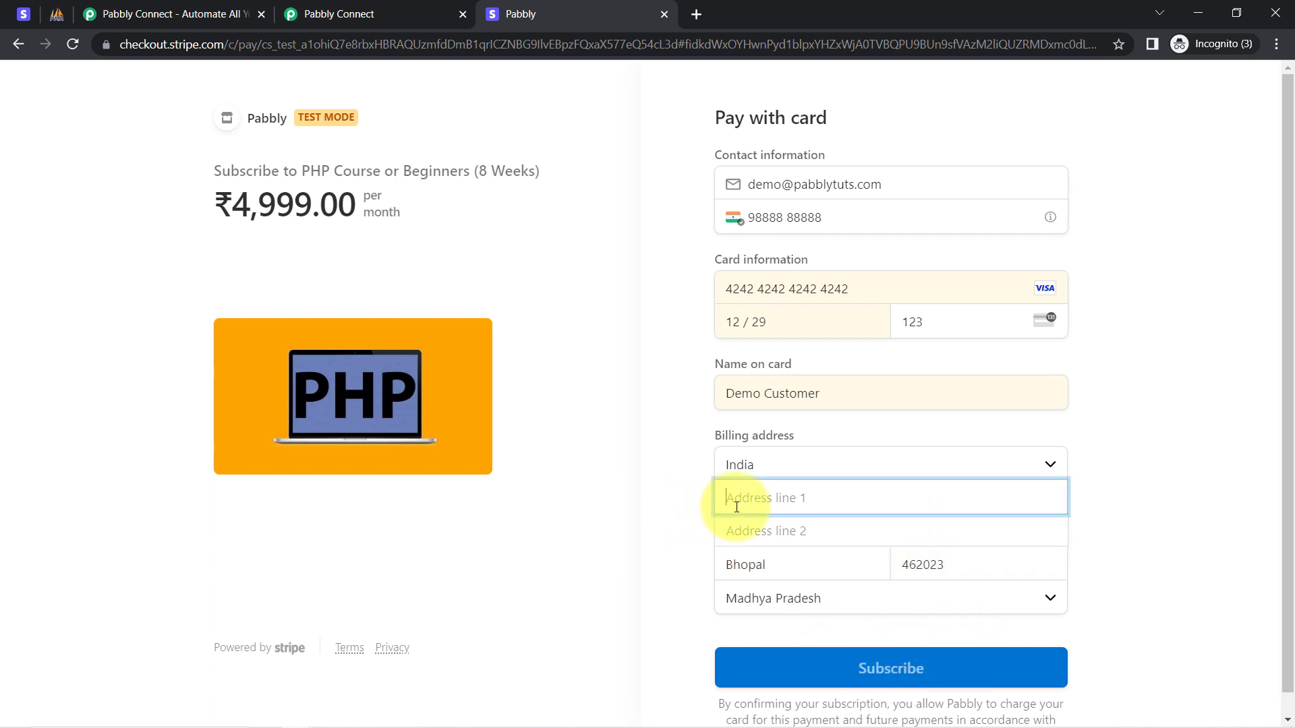
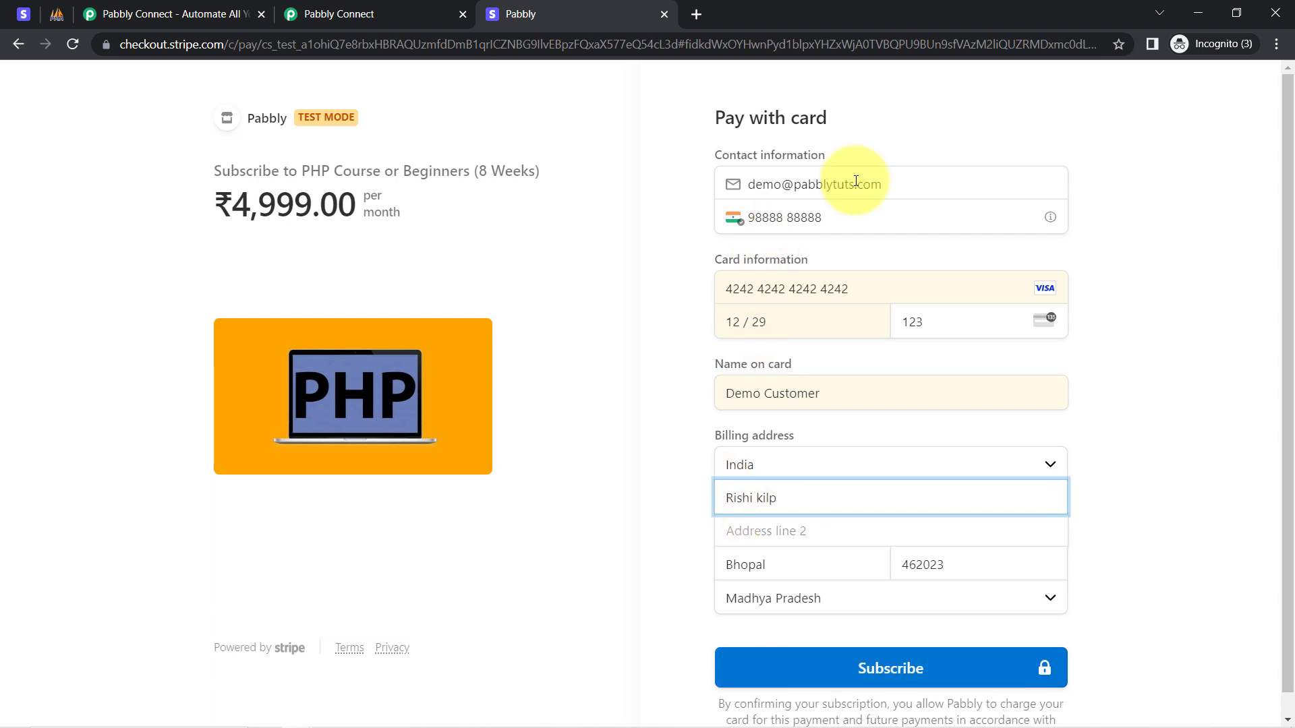
click(887, 669)
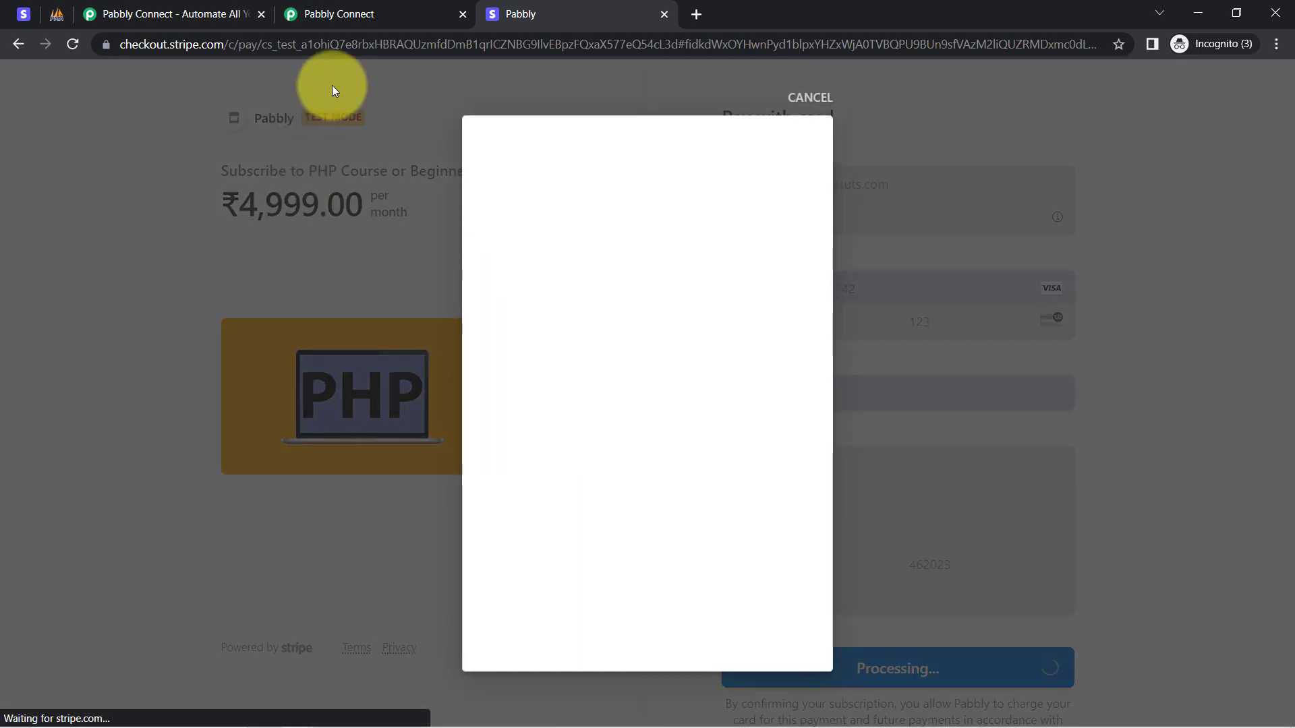
Confirm the subscription succeeded in Checkout and reopen Pabbly's Response Received details.
click(356, 7)
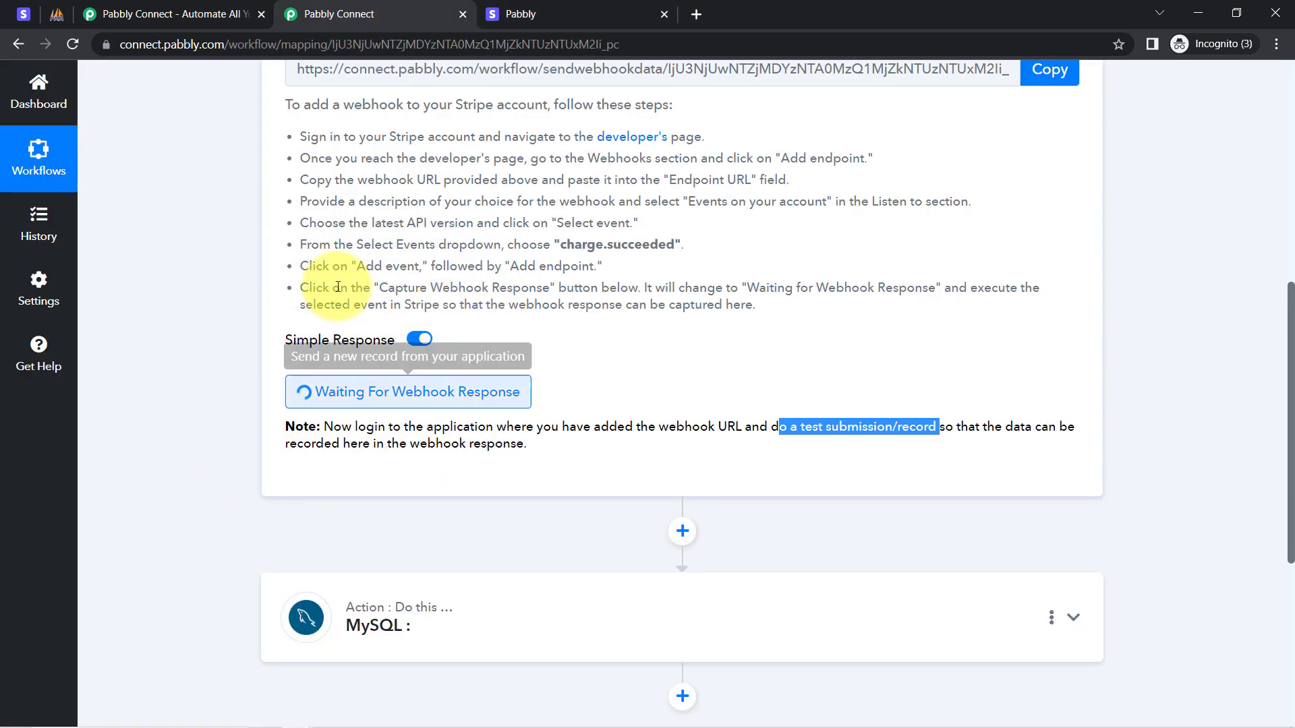
click(521, 12)
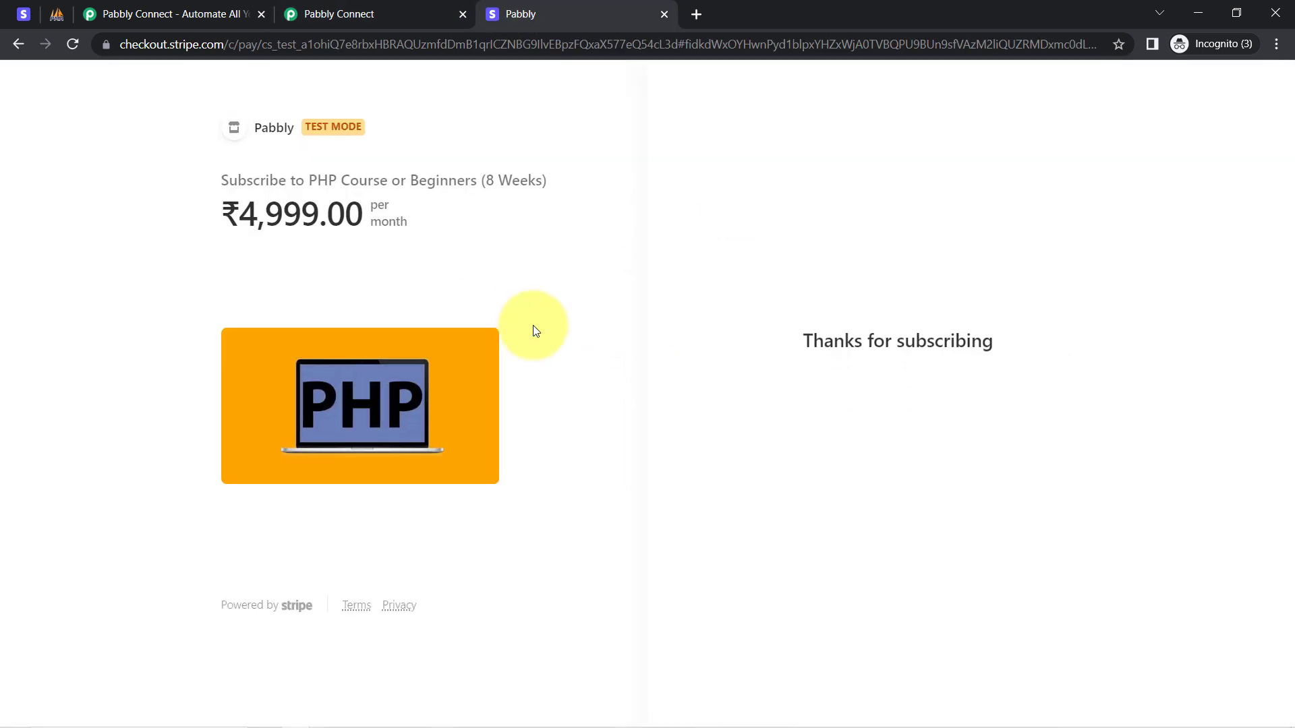
drag(834, 334, 954, 337)
click(379, 12)
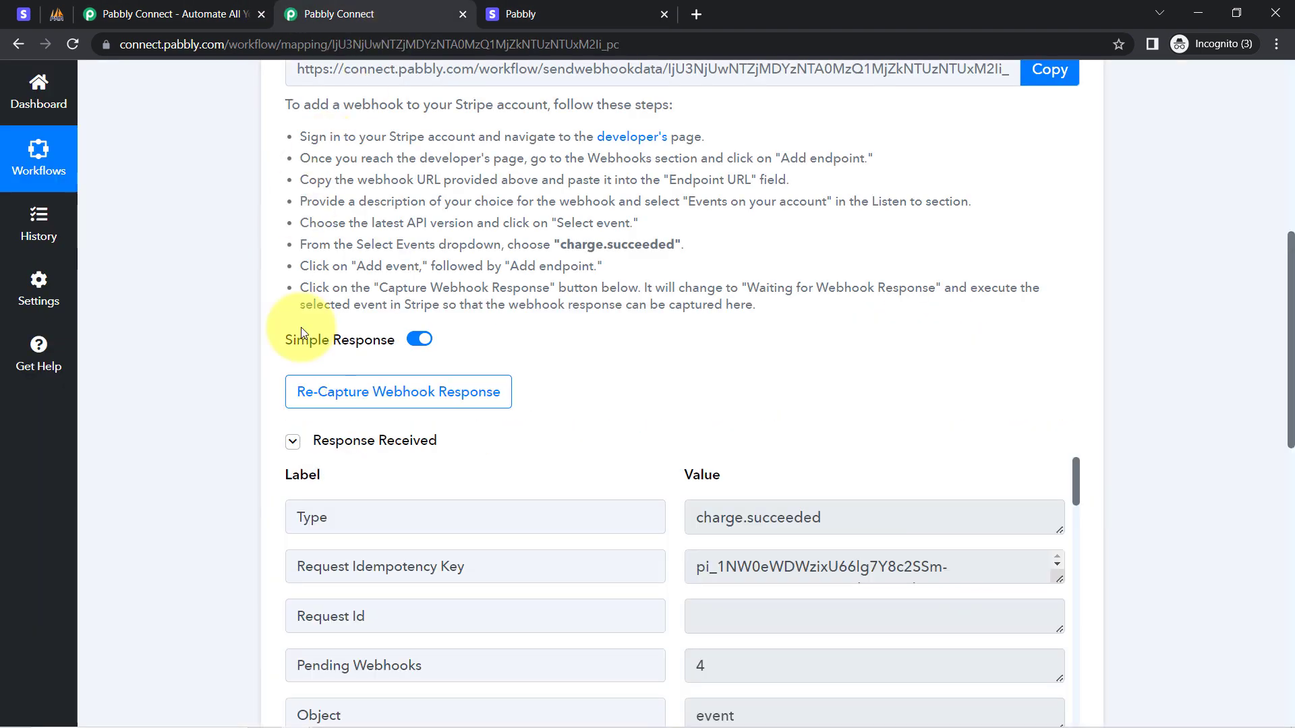
click(294, 454)
click(294, 453)
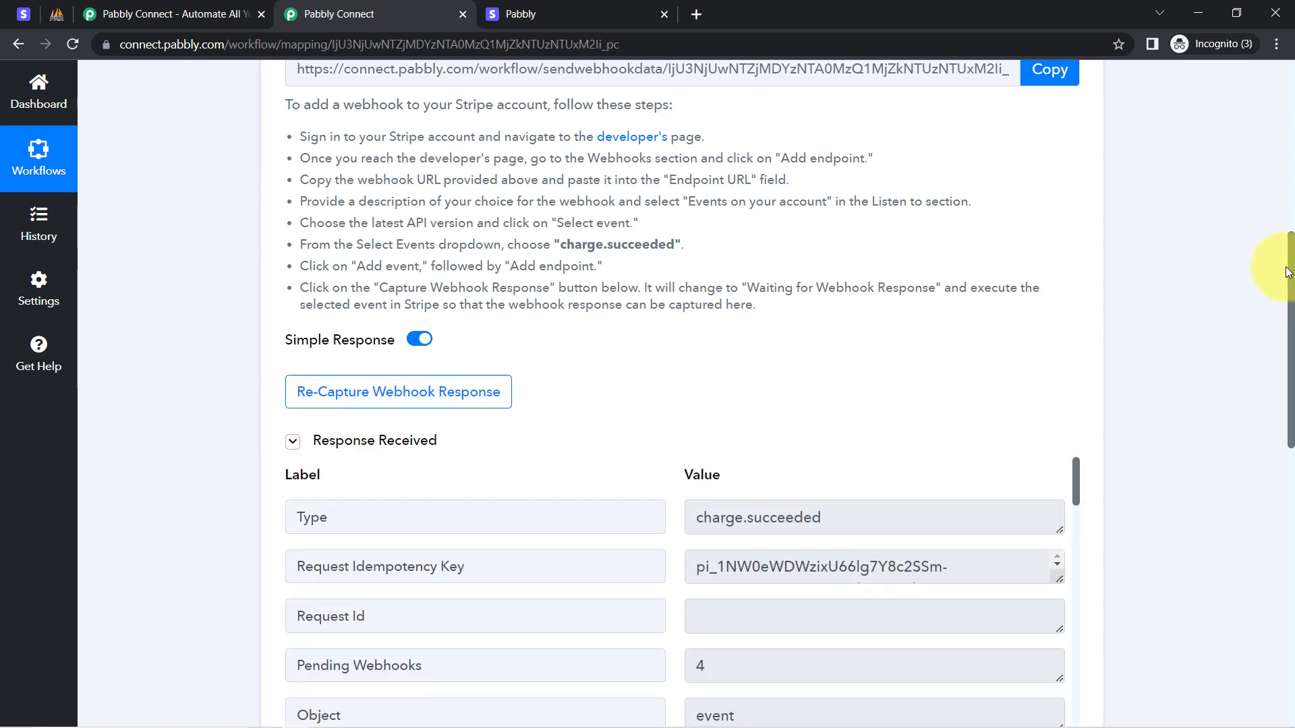
Review the captured charge.succeeded event type and card payment method.
drag(1292, 270, 1260, 363)
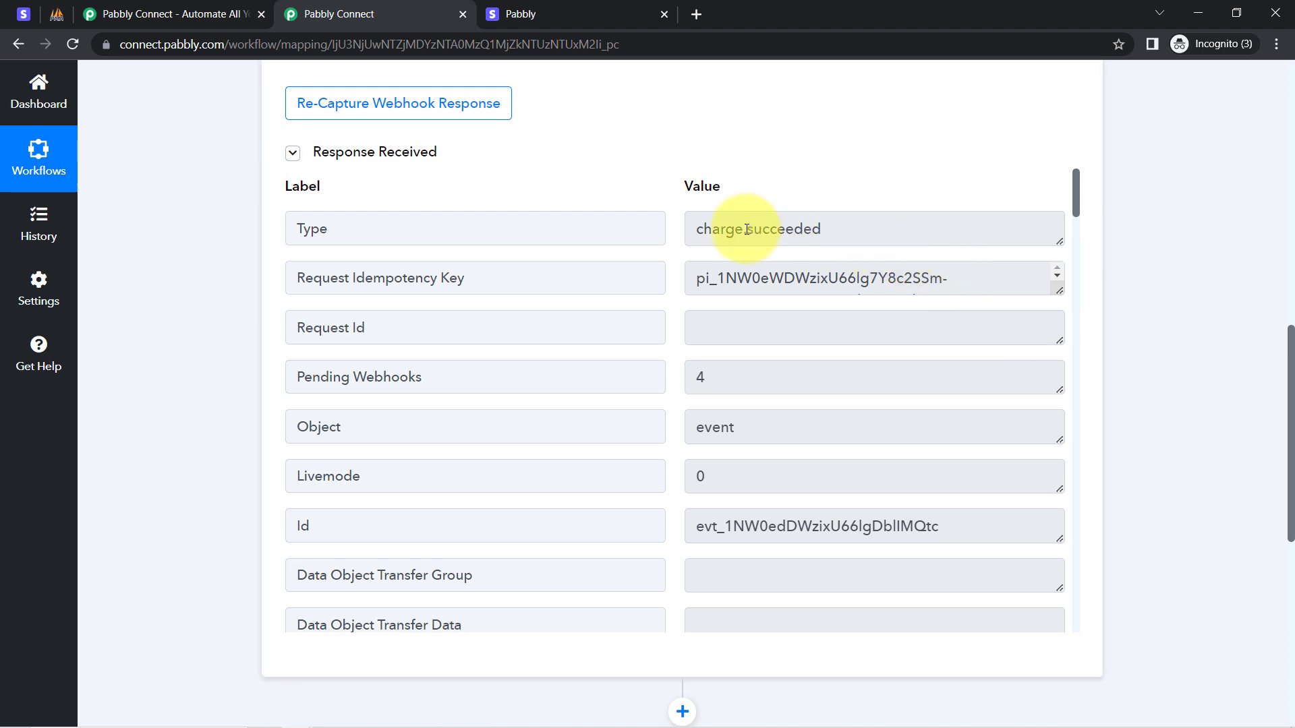
drag(701, 229, 818, 243)
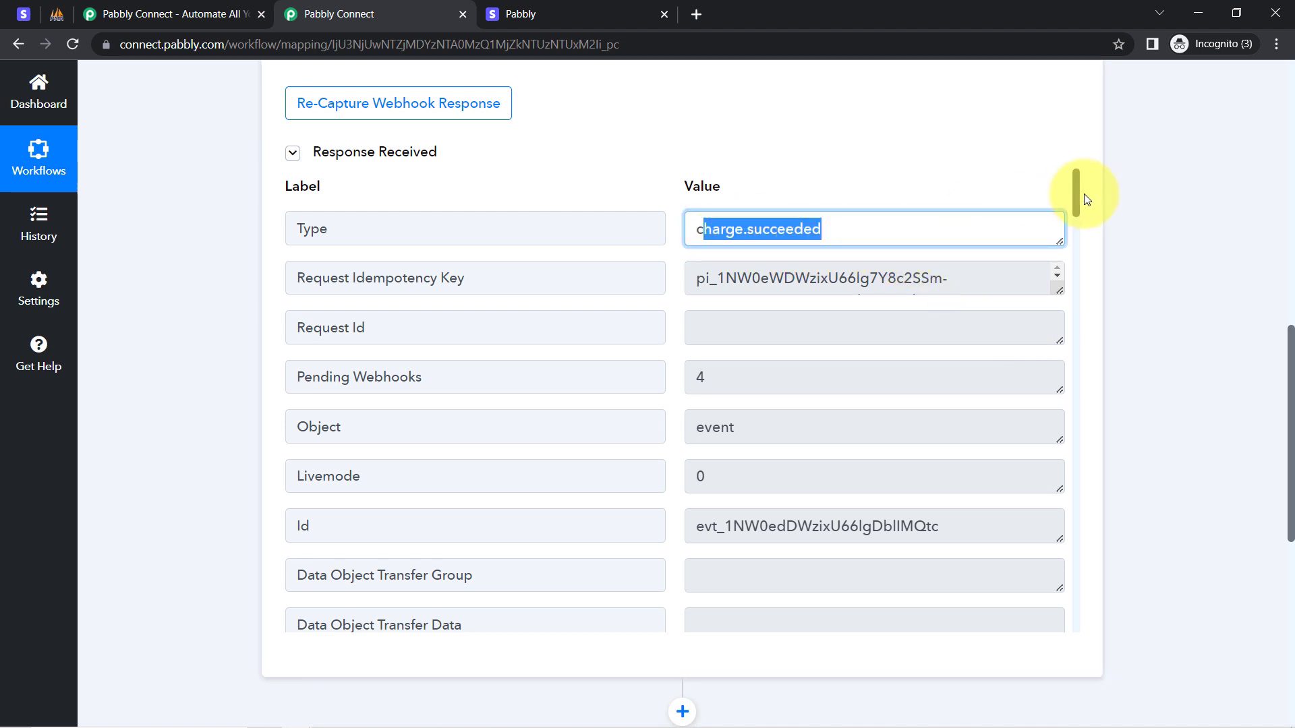
drag(1075, 191, 1049, 315)
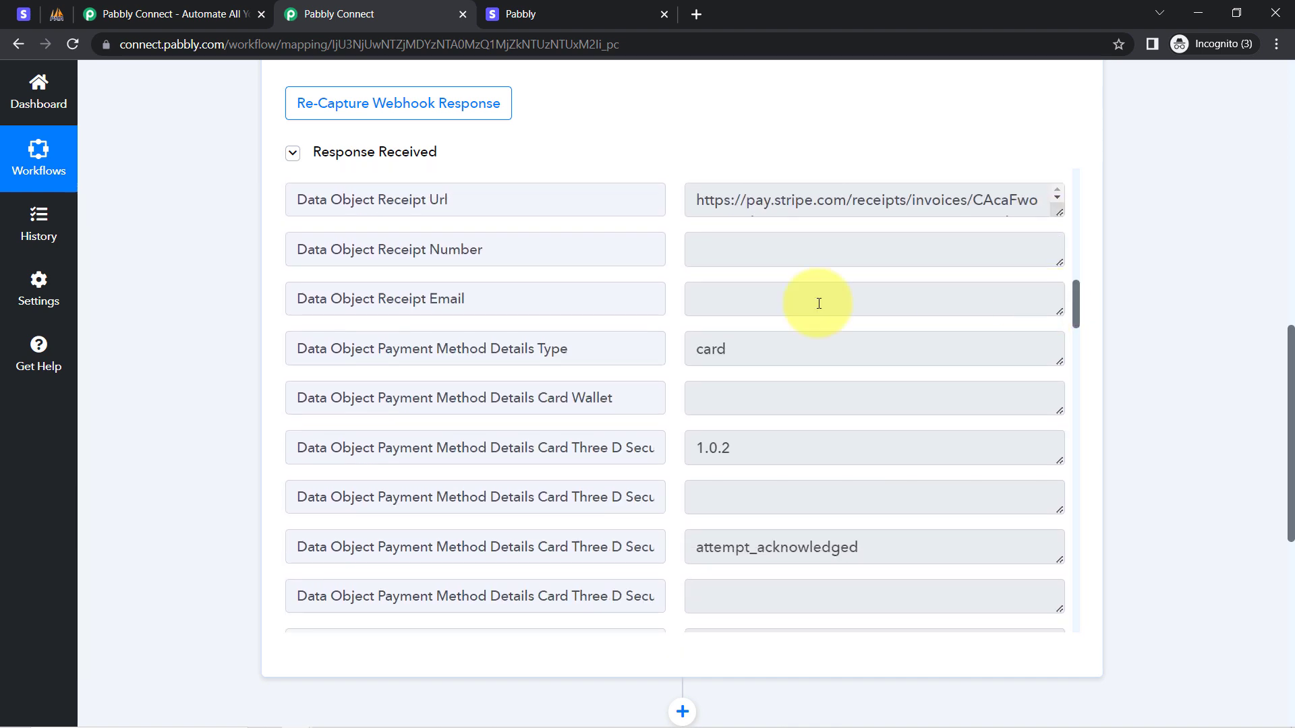
drag(742, 344, 704, 348)
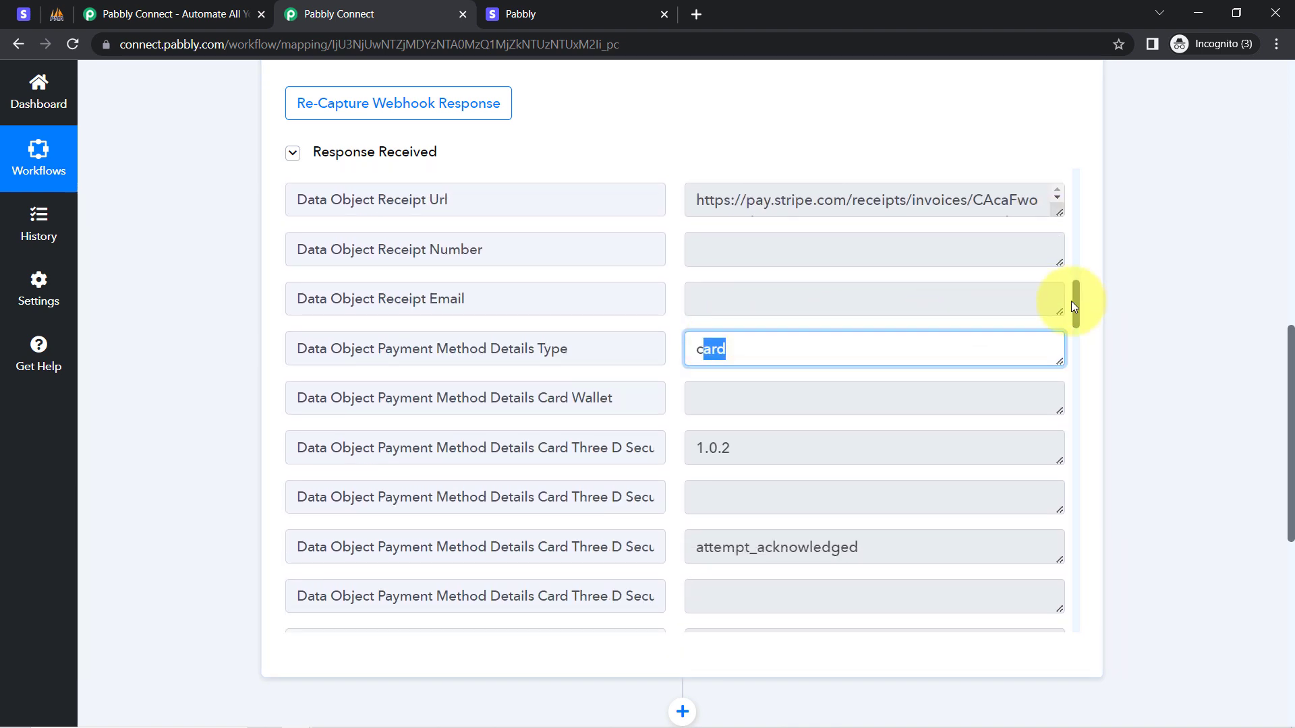
drag(1078, 305, 1085, 560)
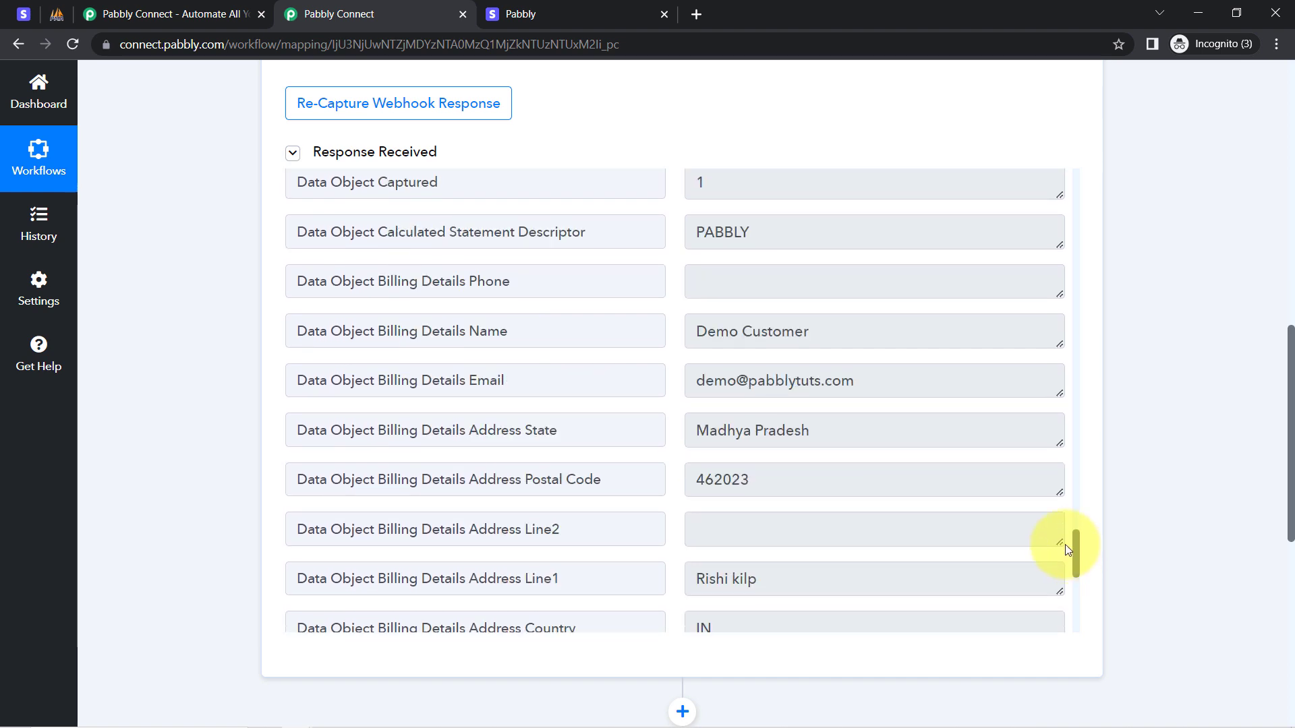
Review the captured billing name, email, state, postal code and country IN.
drag(715, 330, 814, 335)
drag(741, 382, 848, 379)
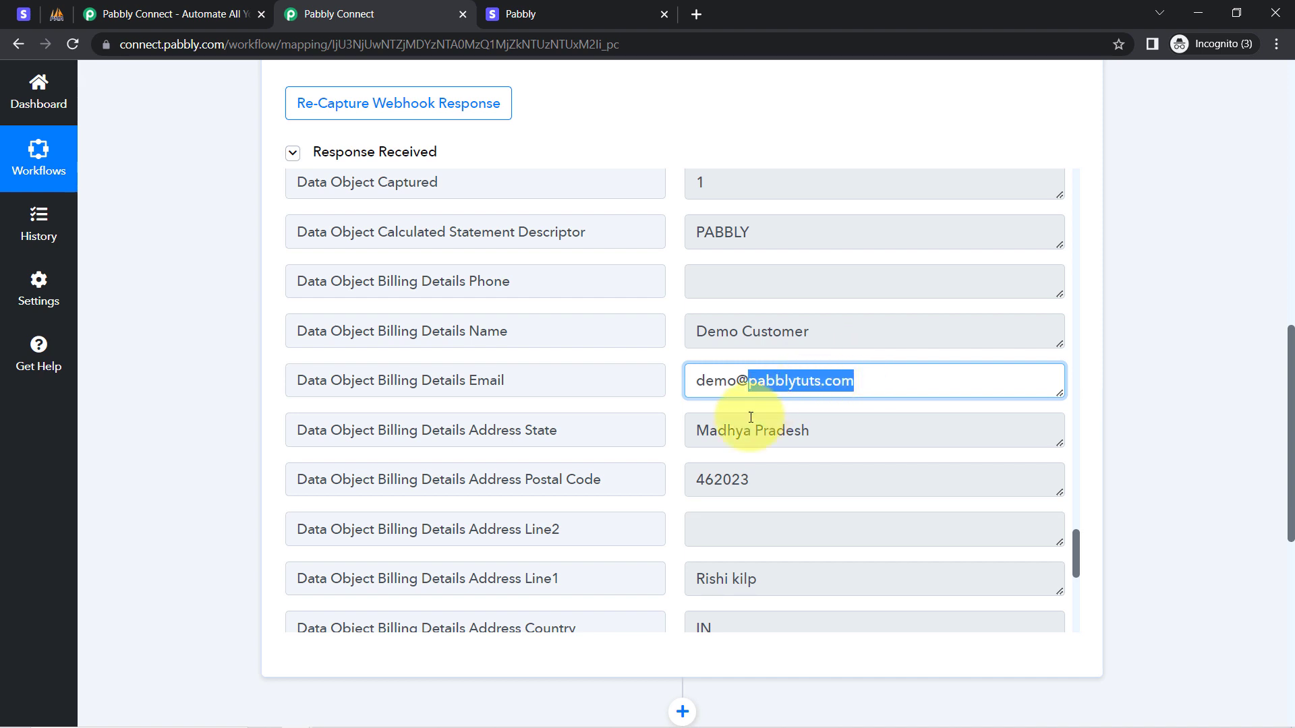
click(730, 432)
drag(730, 432, 826, 433)
drag(714, 480, 839, 464)
scroll(749, 545, down, 2)
click(715, 453)
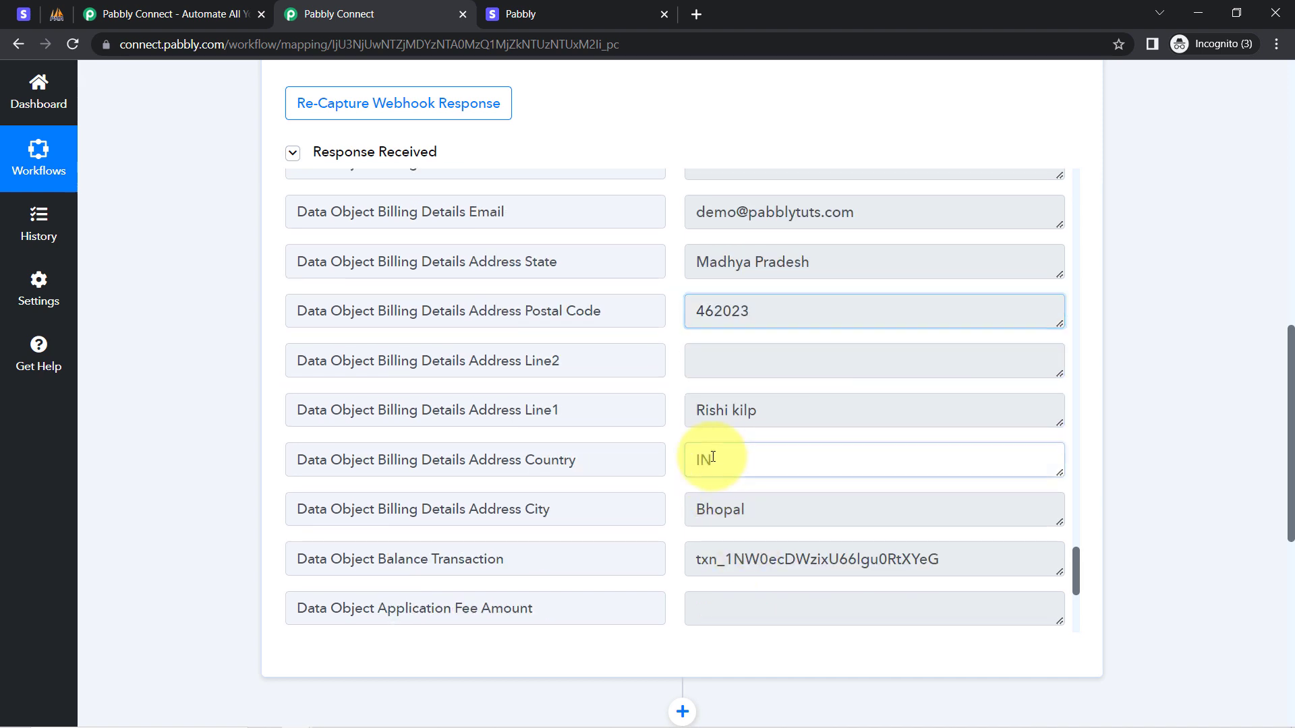
double_click(715, 453)
drag(1076, 573, 1073, 607)
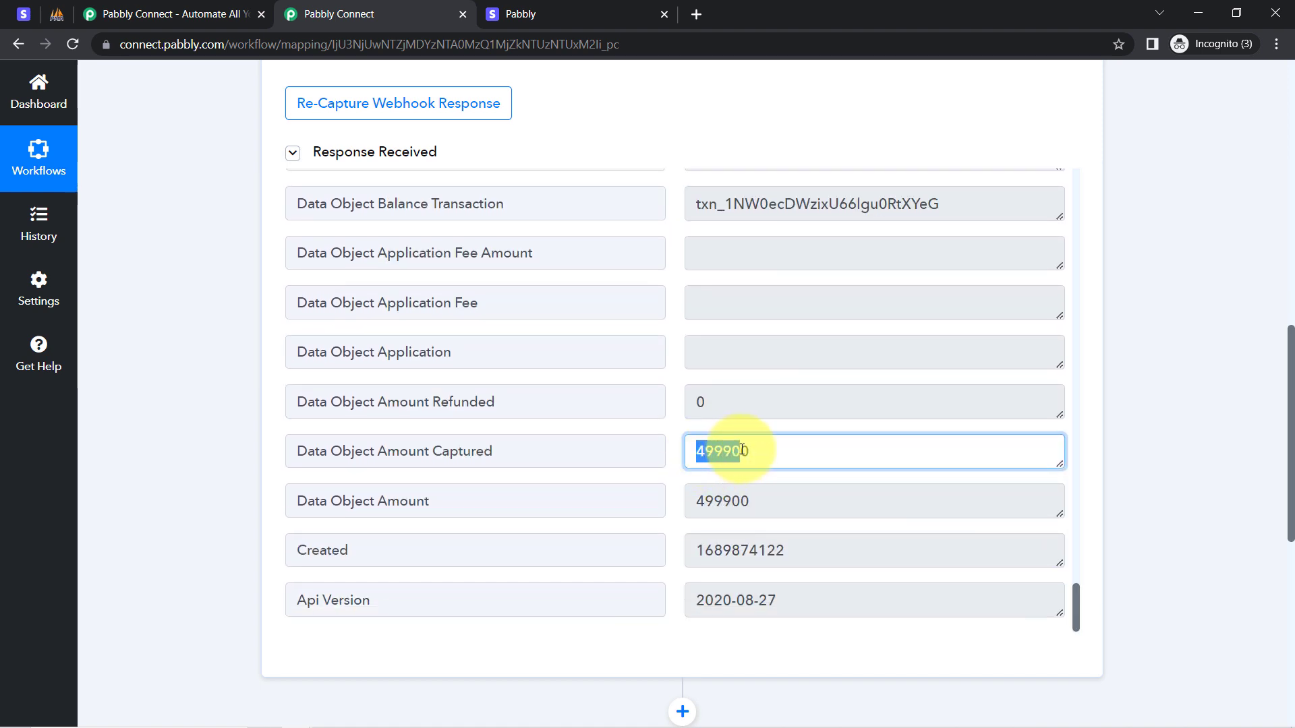
Compare the price paid on the confirmation page with the captured amount's extra zeros.
click(539, 14)
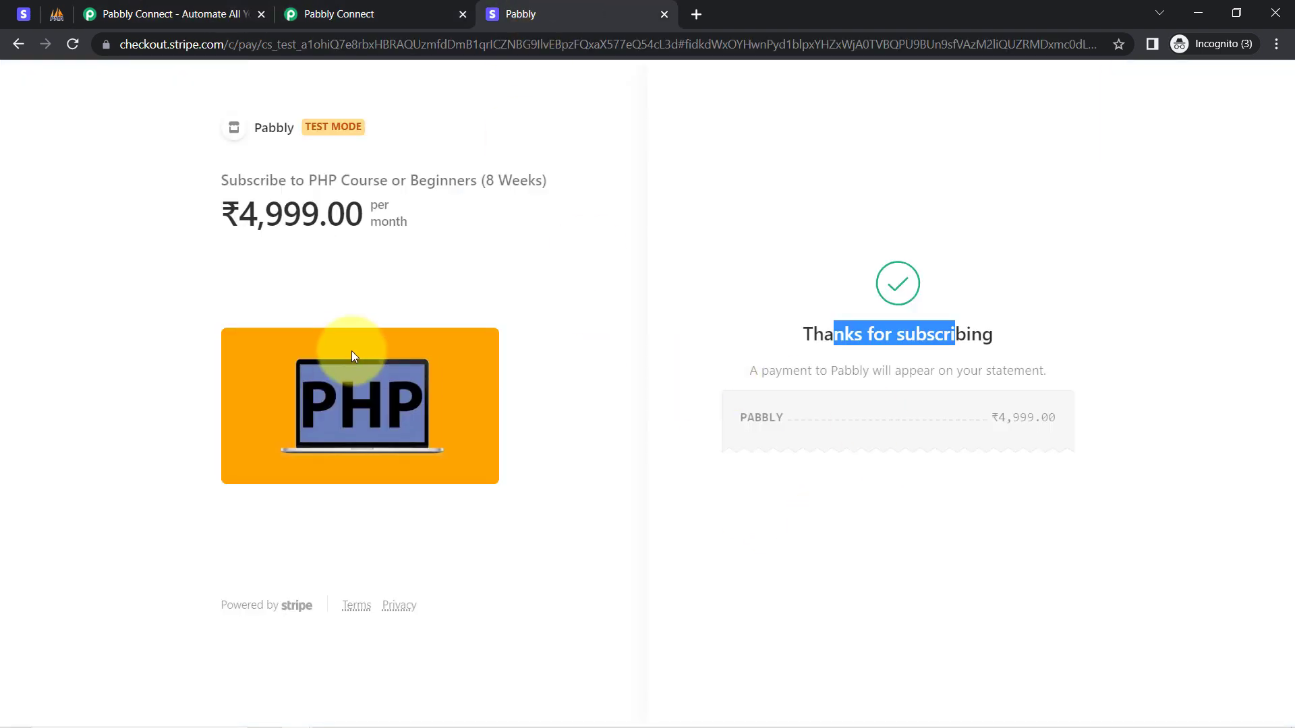
drag(244, 216, 362, 213)
click(433, 14)
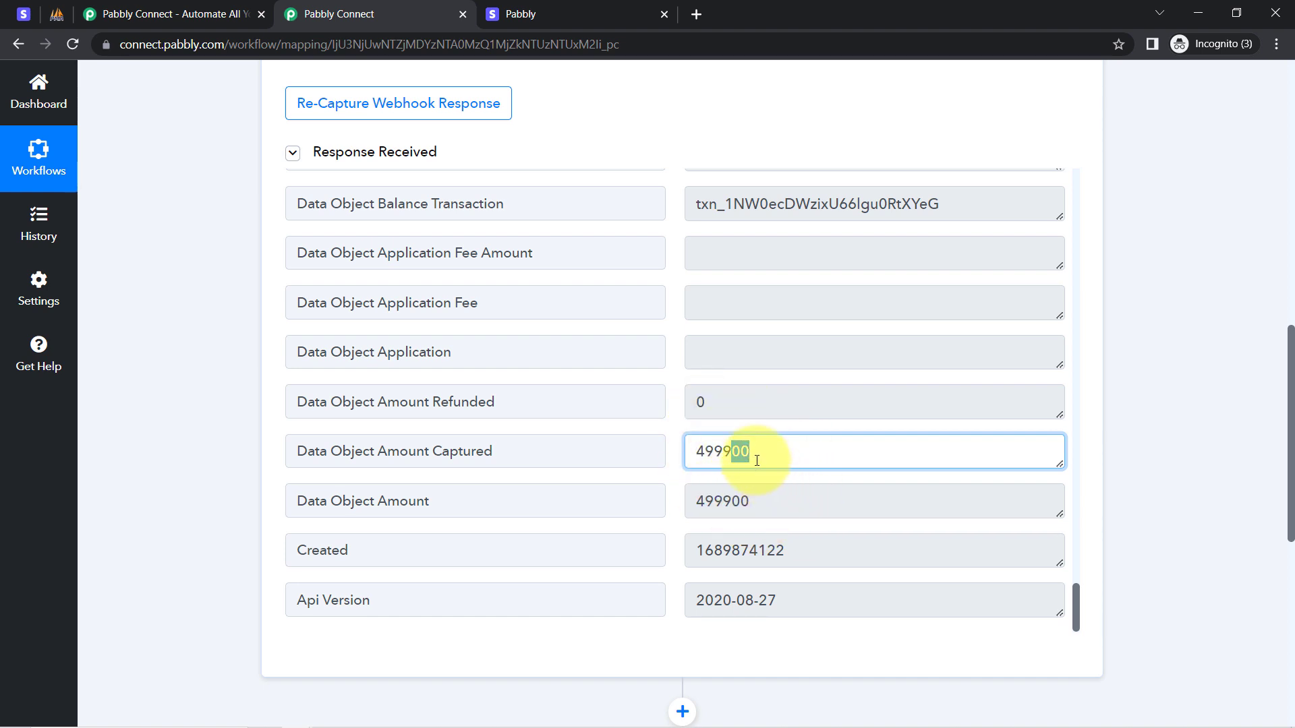
drag(764, 458, 703, 461)
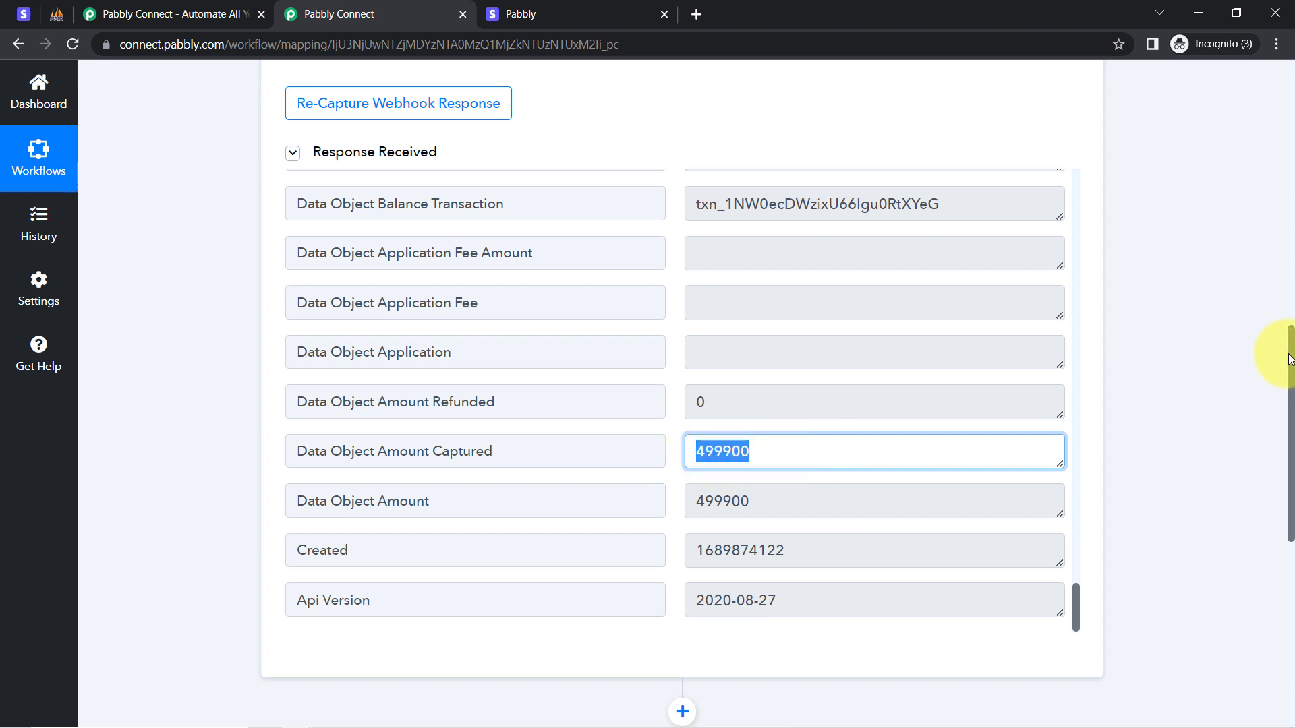
Locate Amount Captured 499900 in the Retrieve Payment Intent response.
scroll(1289, 364, down, 2)
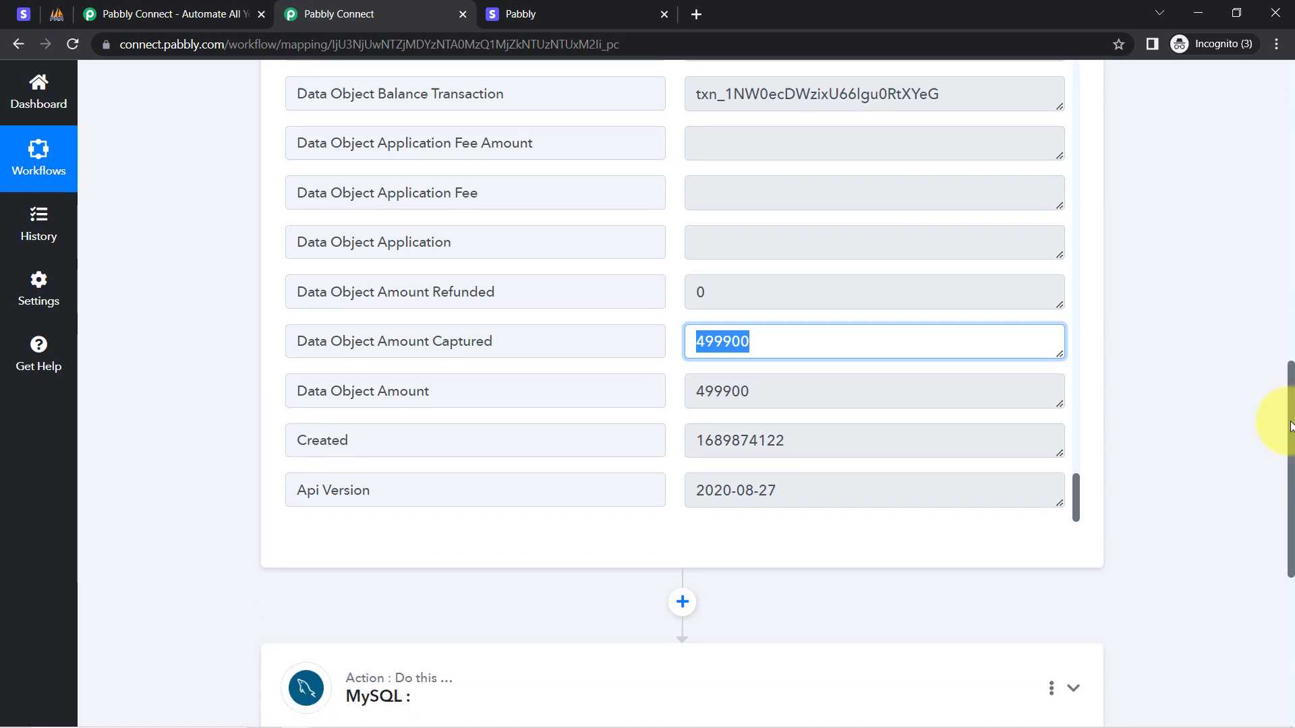
scroll(1280, 418, up, 1)
scroll(1281, 411, down, 2)
scroll(1285, 425, up, 1)
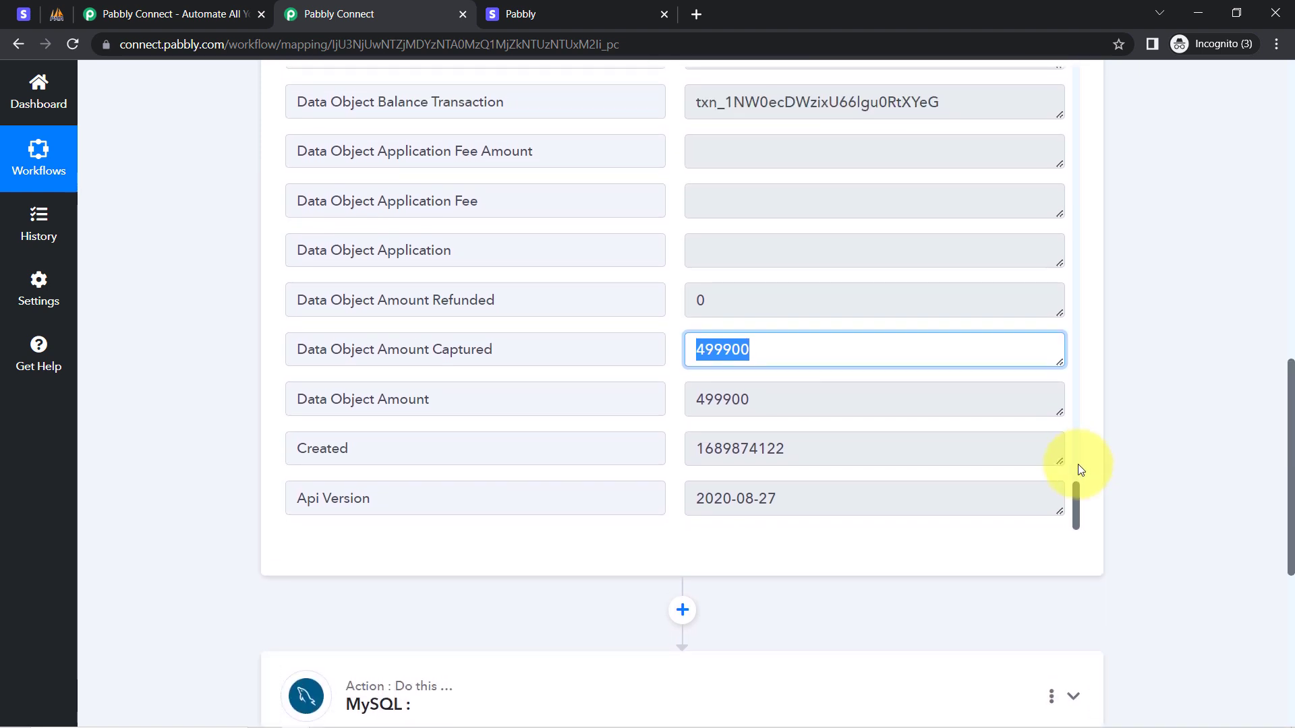
scroll(1079, 512, up, 3)
scroll(1120, 513, down, 2)
scroll(1115, 472, up, 15)
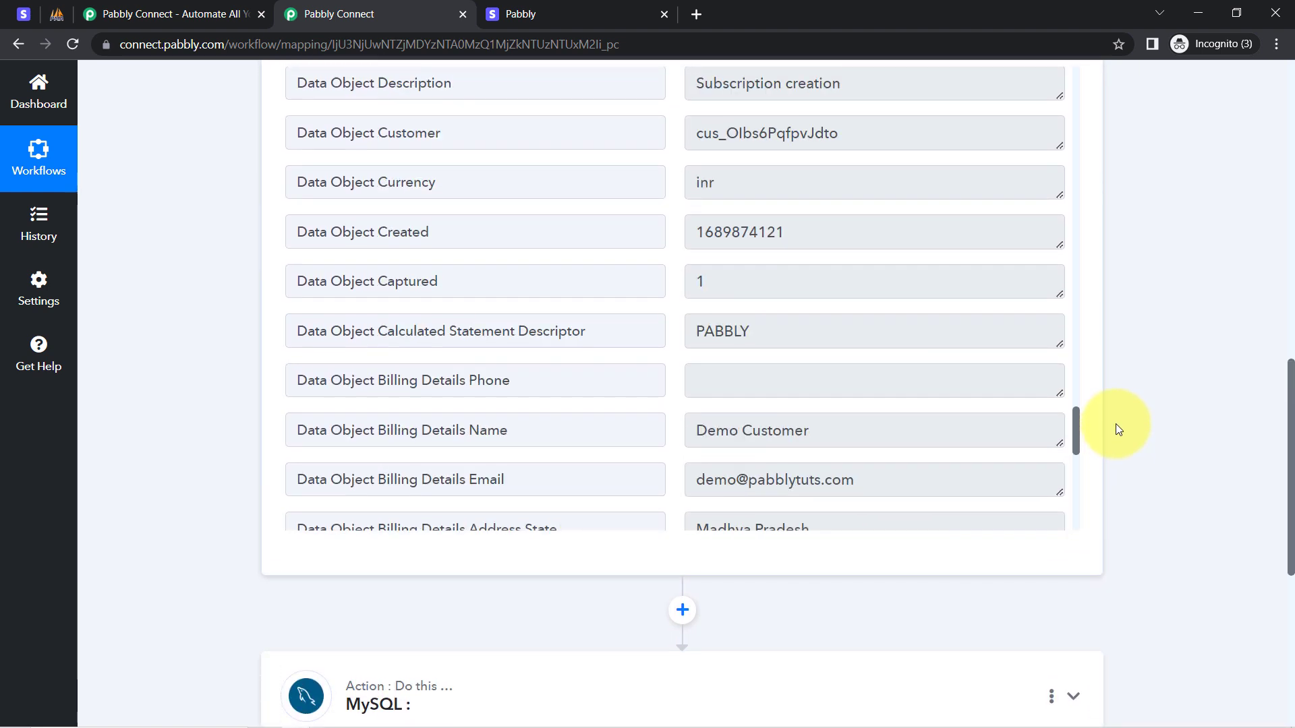
scroll(1119, 418, down, 6)
key(Tab)
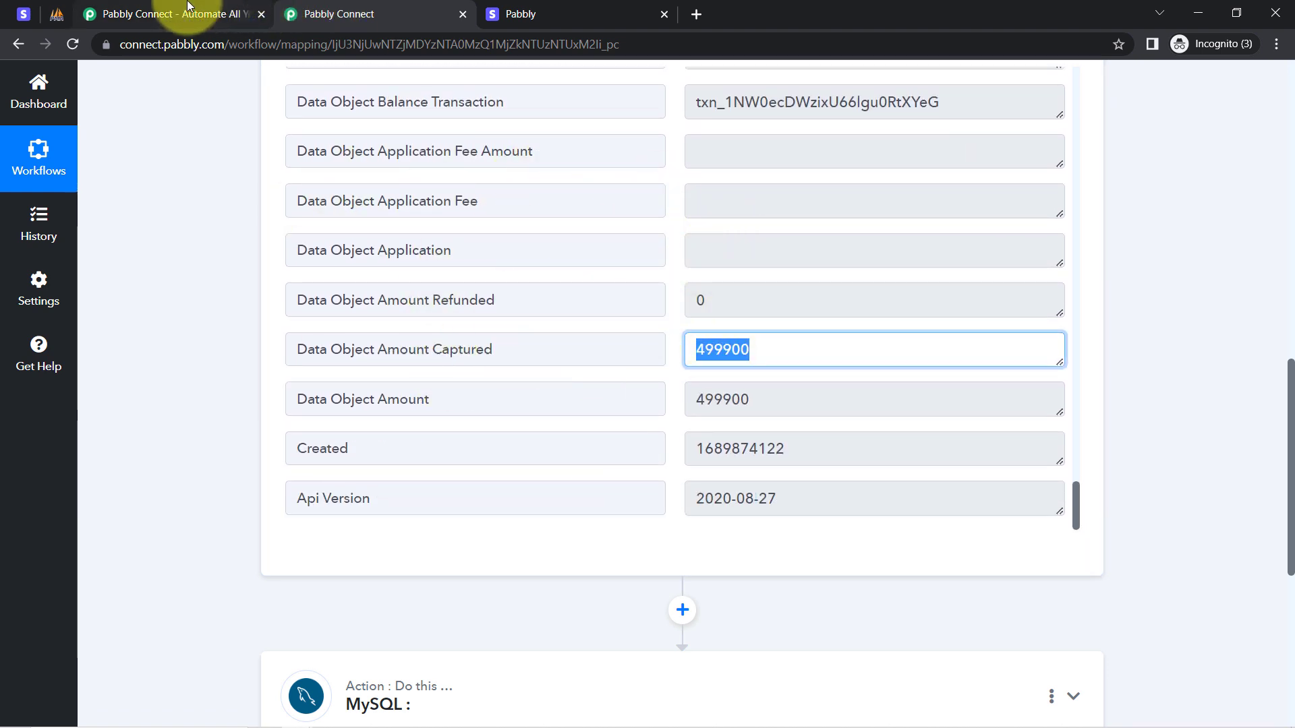
Glance at the Stripe payment links, then scroll the workflow down to the MySQL step.
click(27, 19)
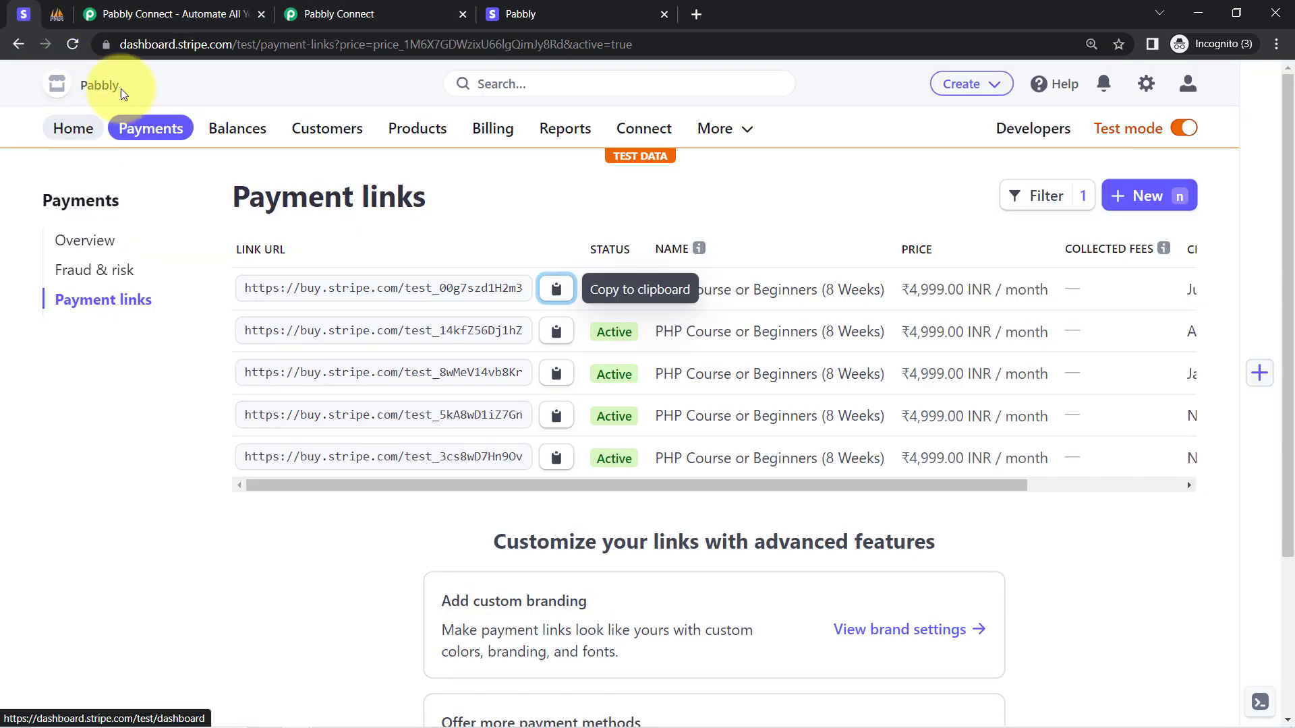
click(316, 15)
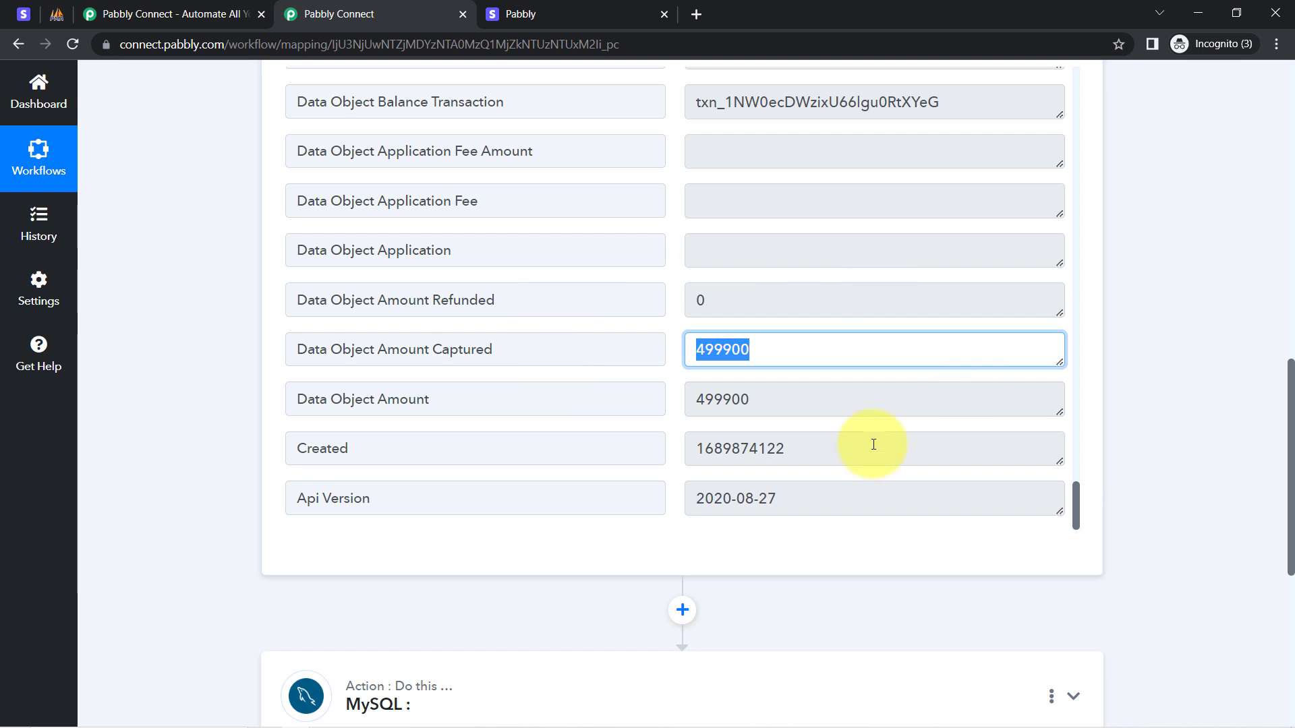
drag(1289, 383, 1268, 512)
Set the MySQL action event to Insert Row.
click(347, 315)
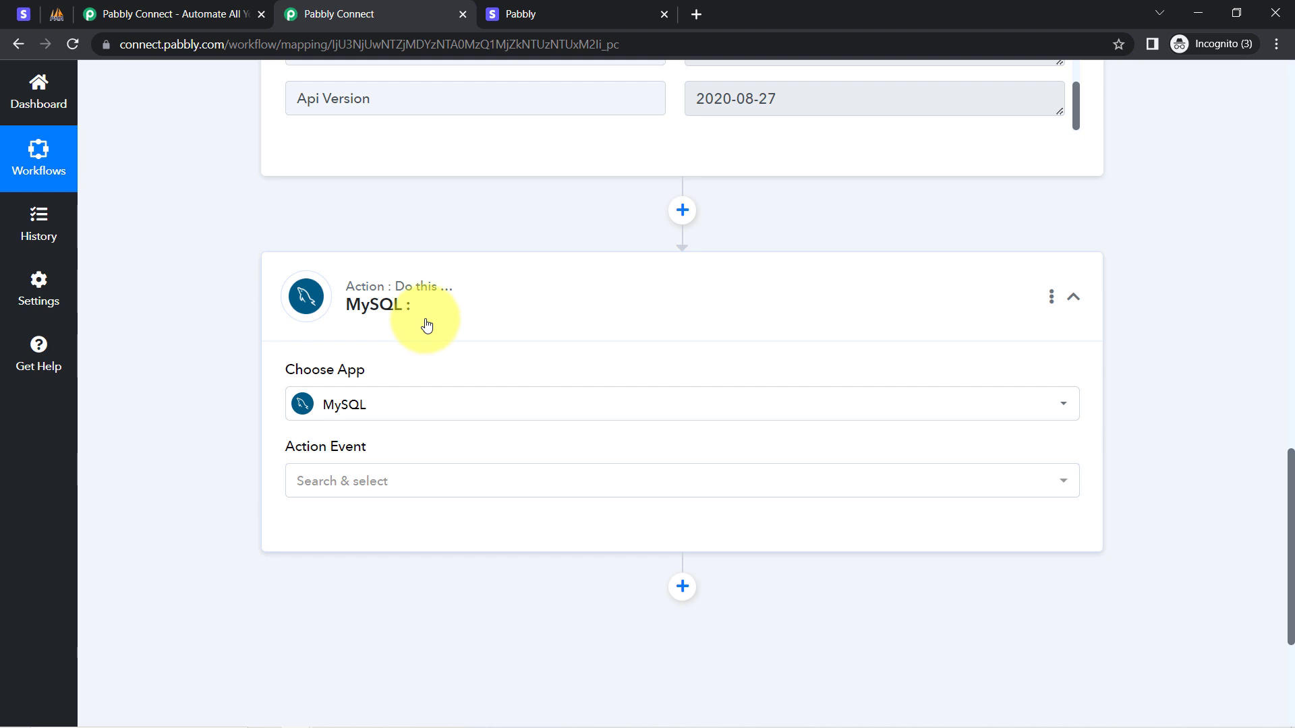
click(363, 477)
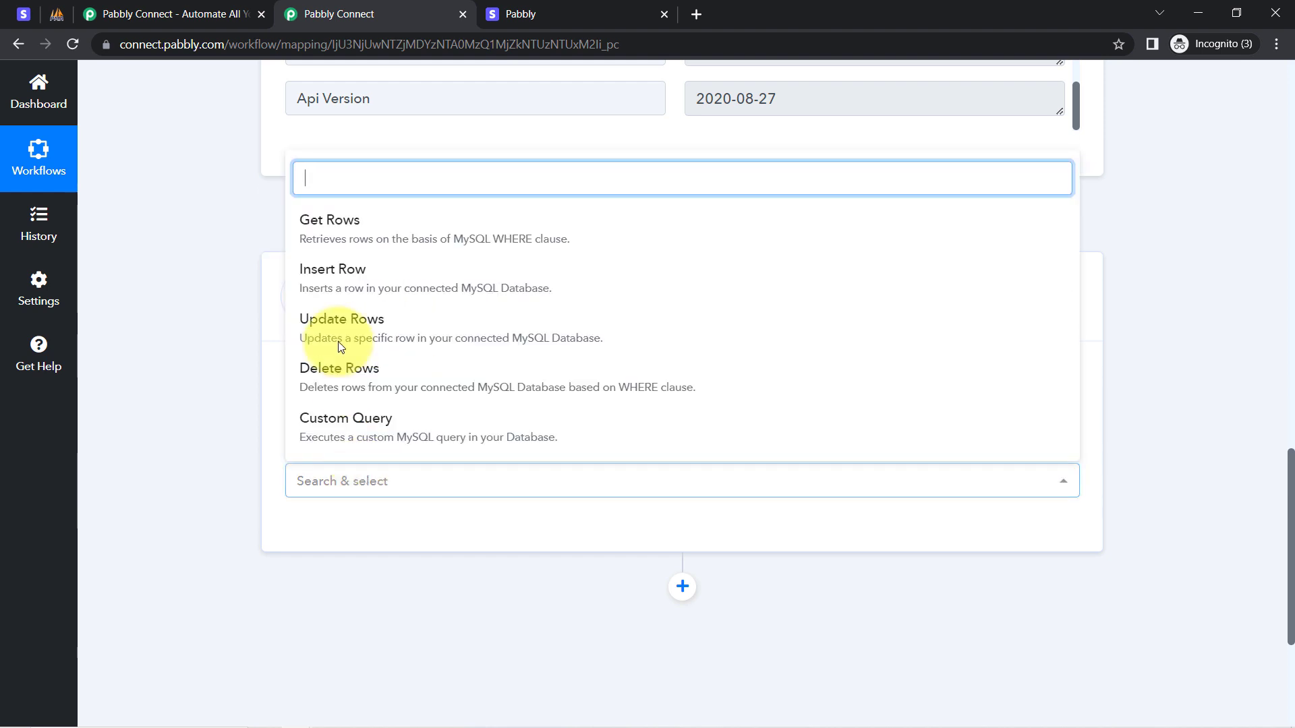
click(339, 275)
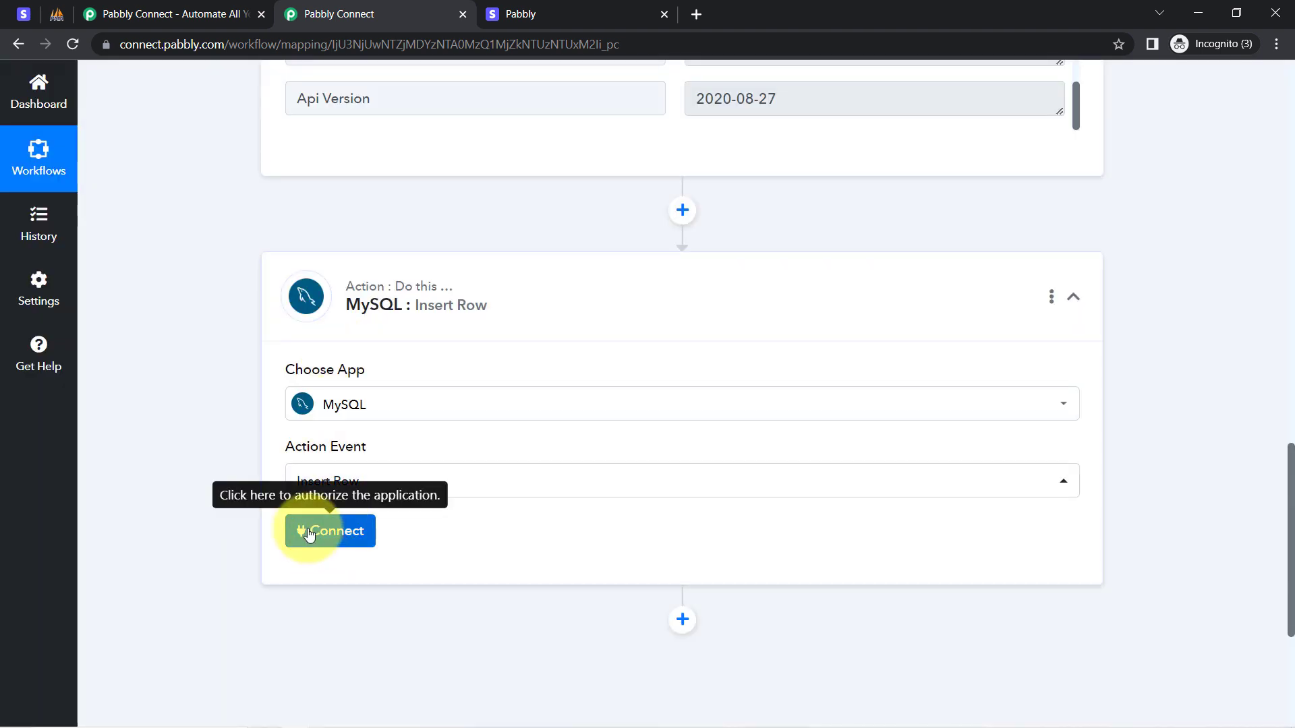
Connect the MySQL step using the existing MySQL #2 connection and save.
click(309, 533)
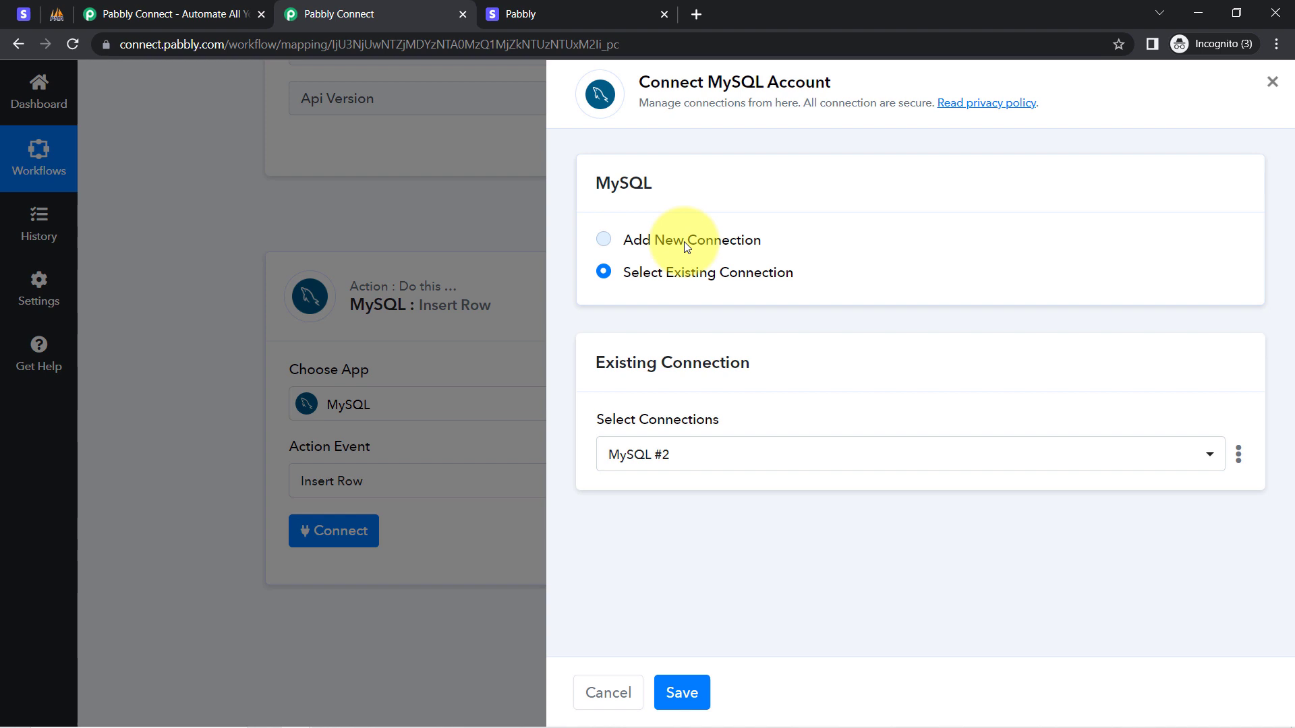
click(683, 242)
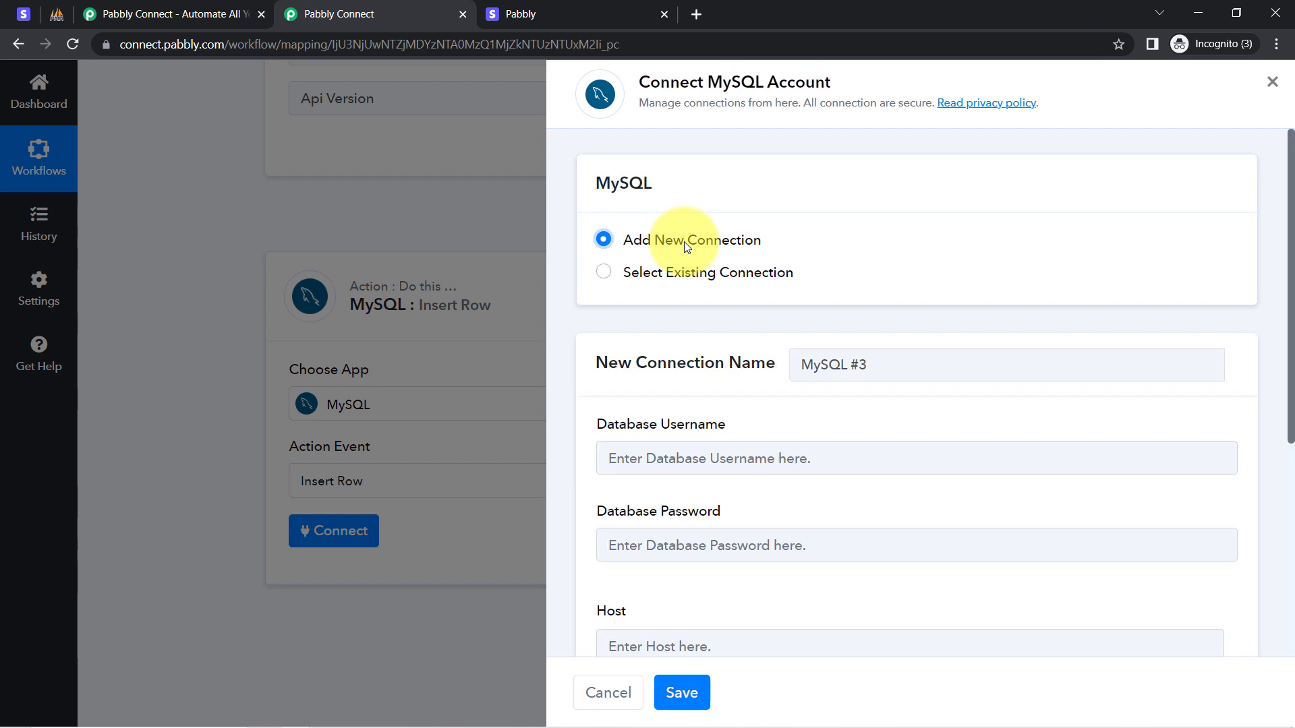
drag(684, 78, 820, 76)
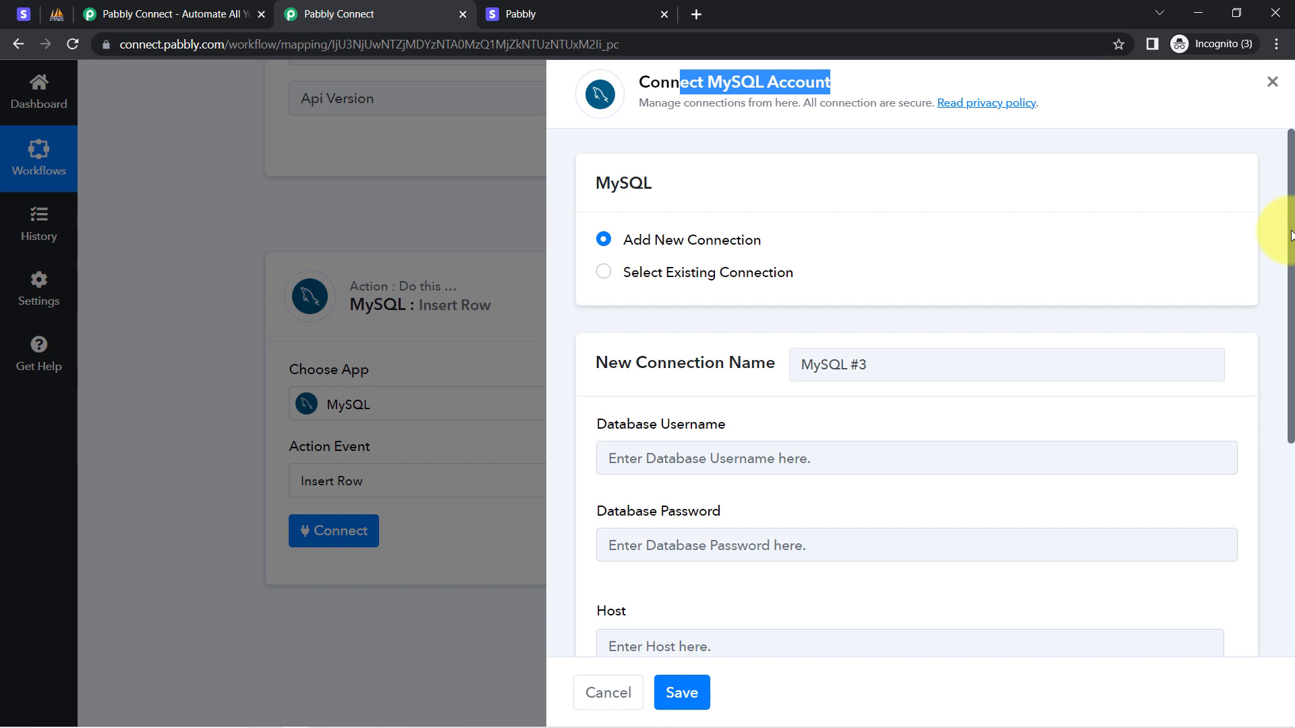
drag(1290, 234, 1263, 385)
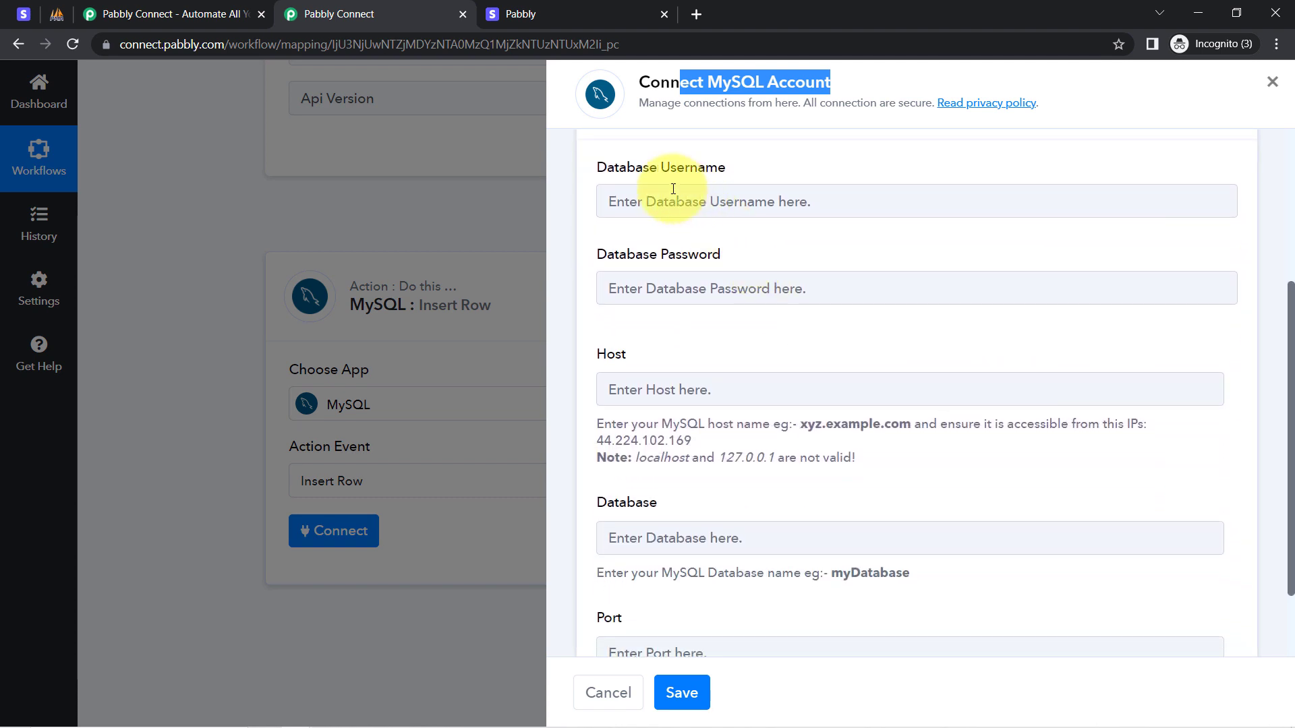
drag(608, 170, 728, 169)
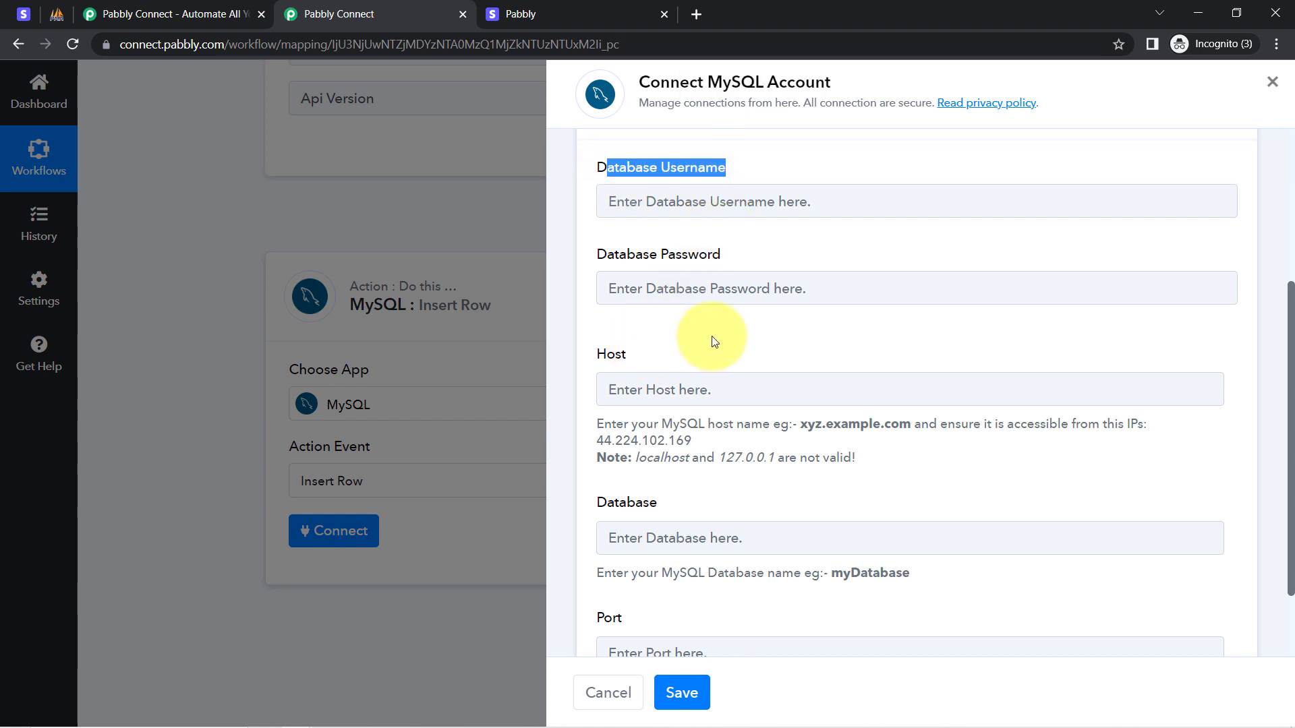
drag(1292, 294, 1278, 101)
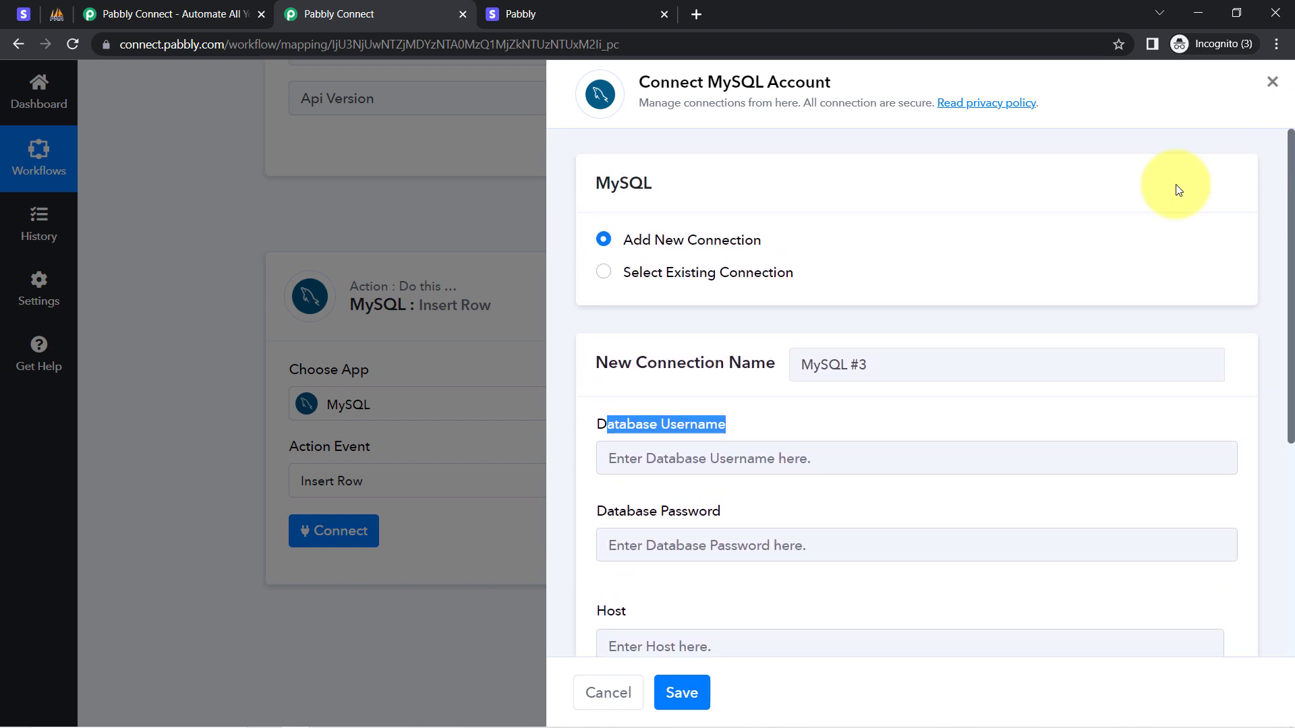
click(691, 273)
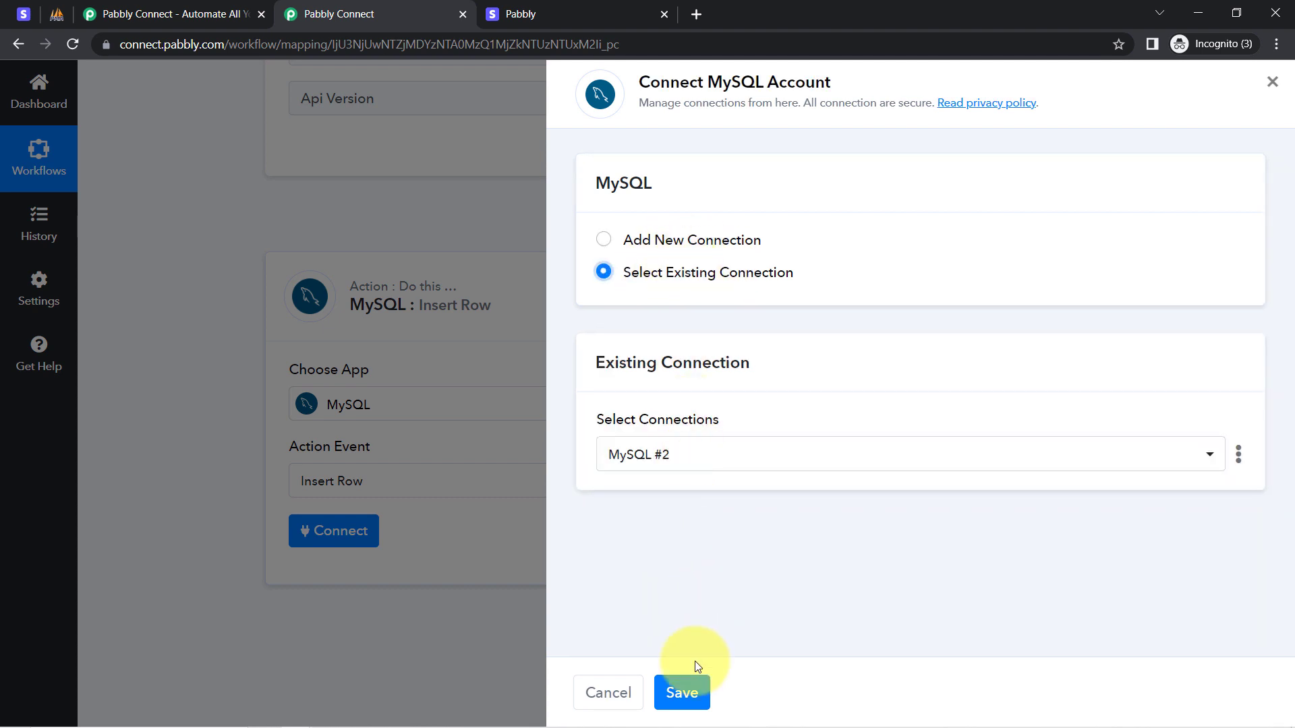
click(685, 695)
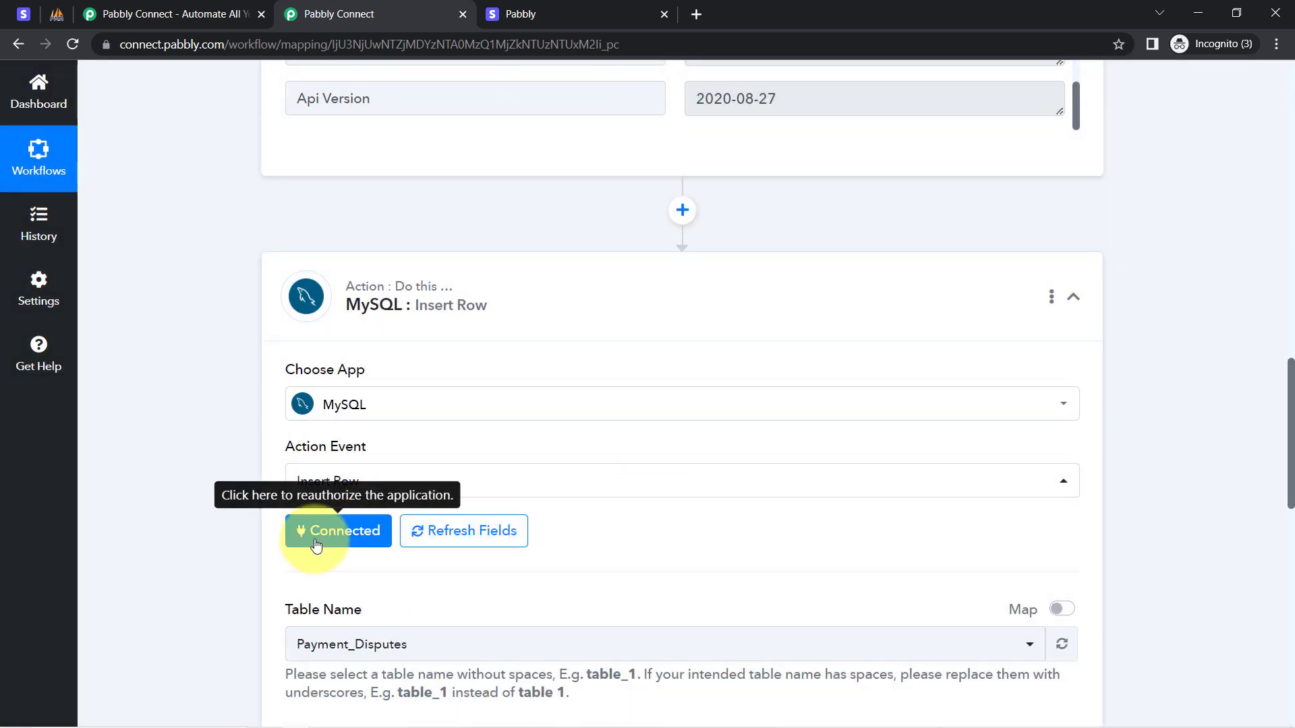
Check the Table Name list, keep Payment_Disputes, and switch to phpMyAdmin's new_payments table.
scroll(1290, 379, down, 5)
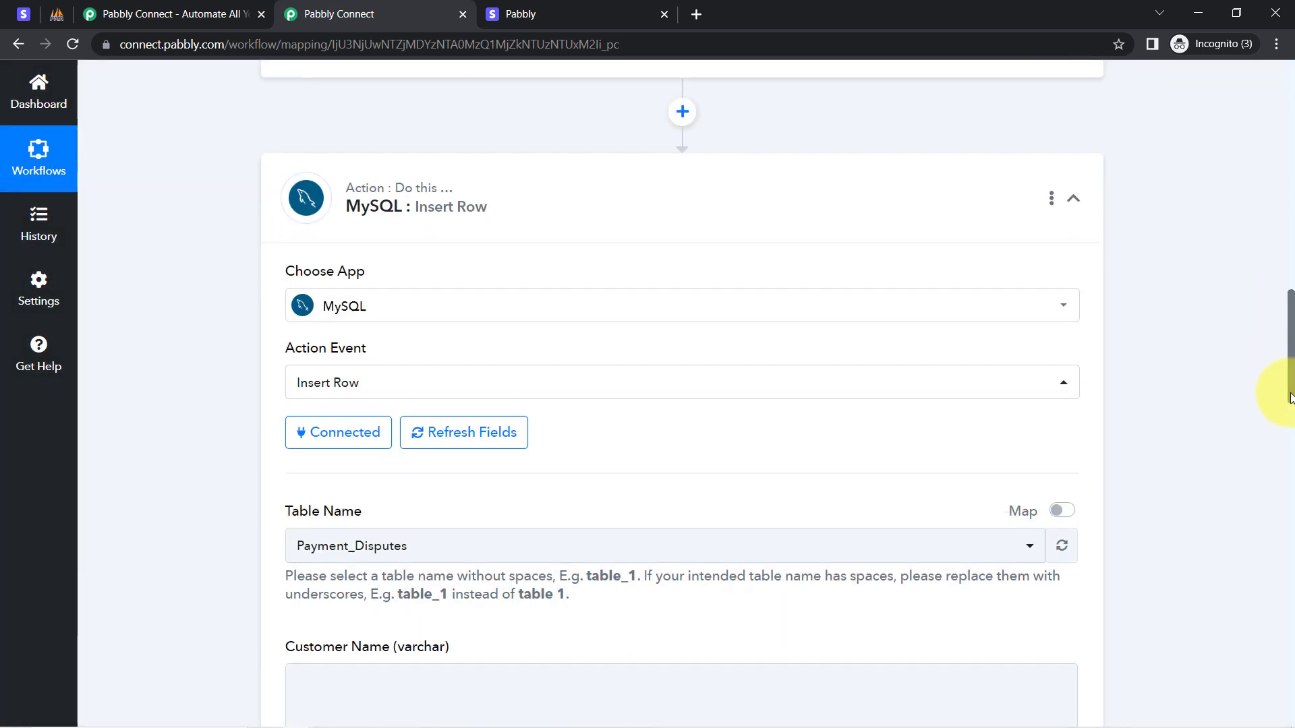
scroll(1288, 449, down, 1)
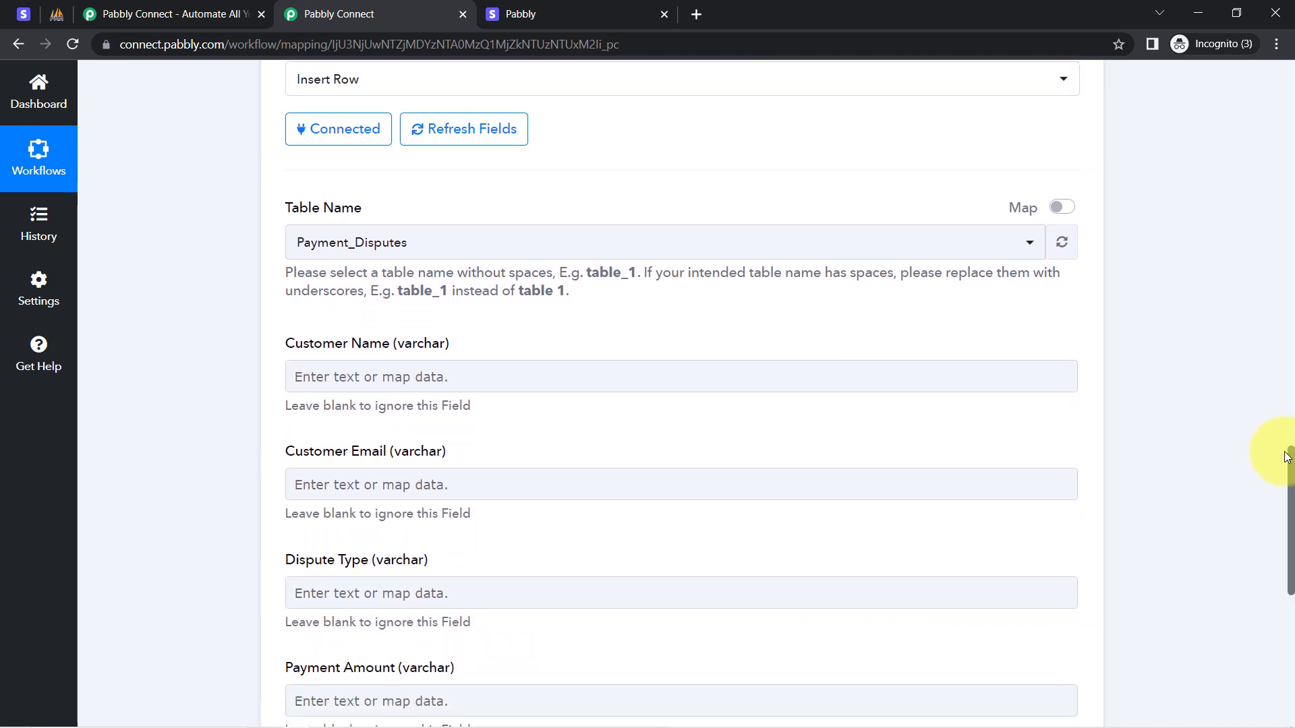
scroll(1288, 452, up, 1)
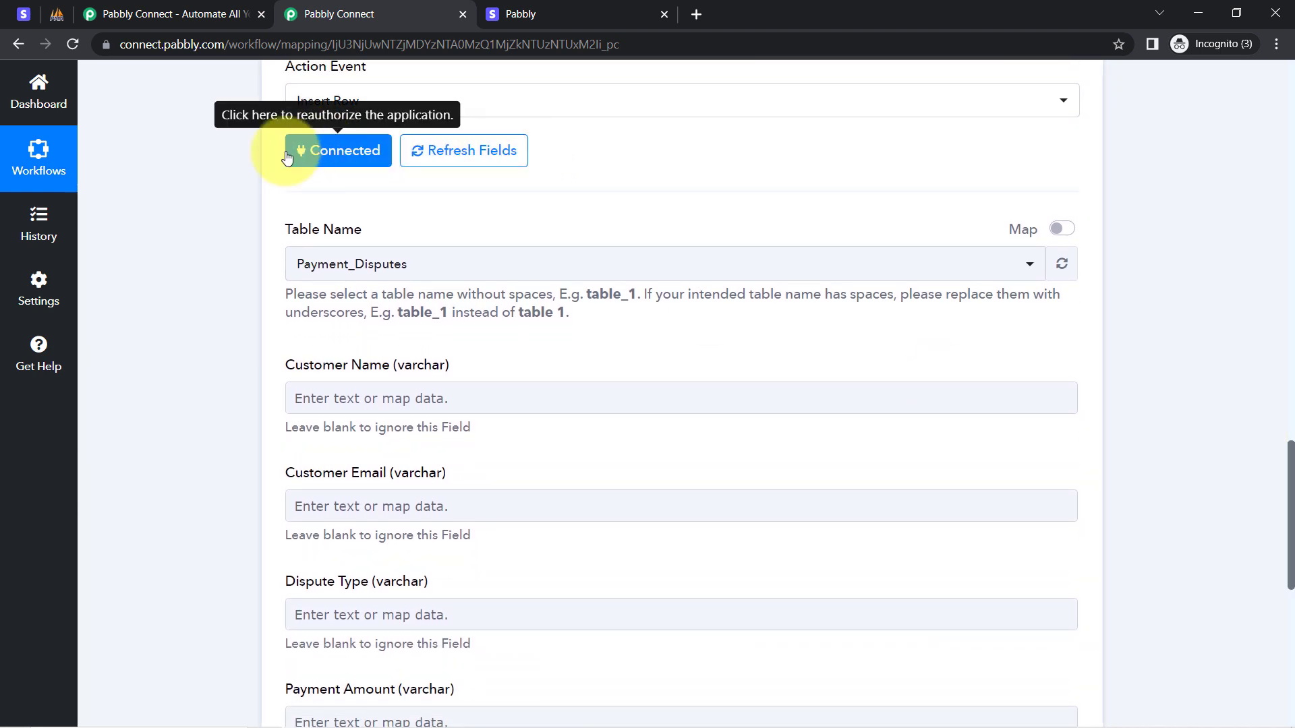
drag(288, 238, 371, 233)
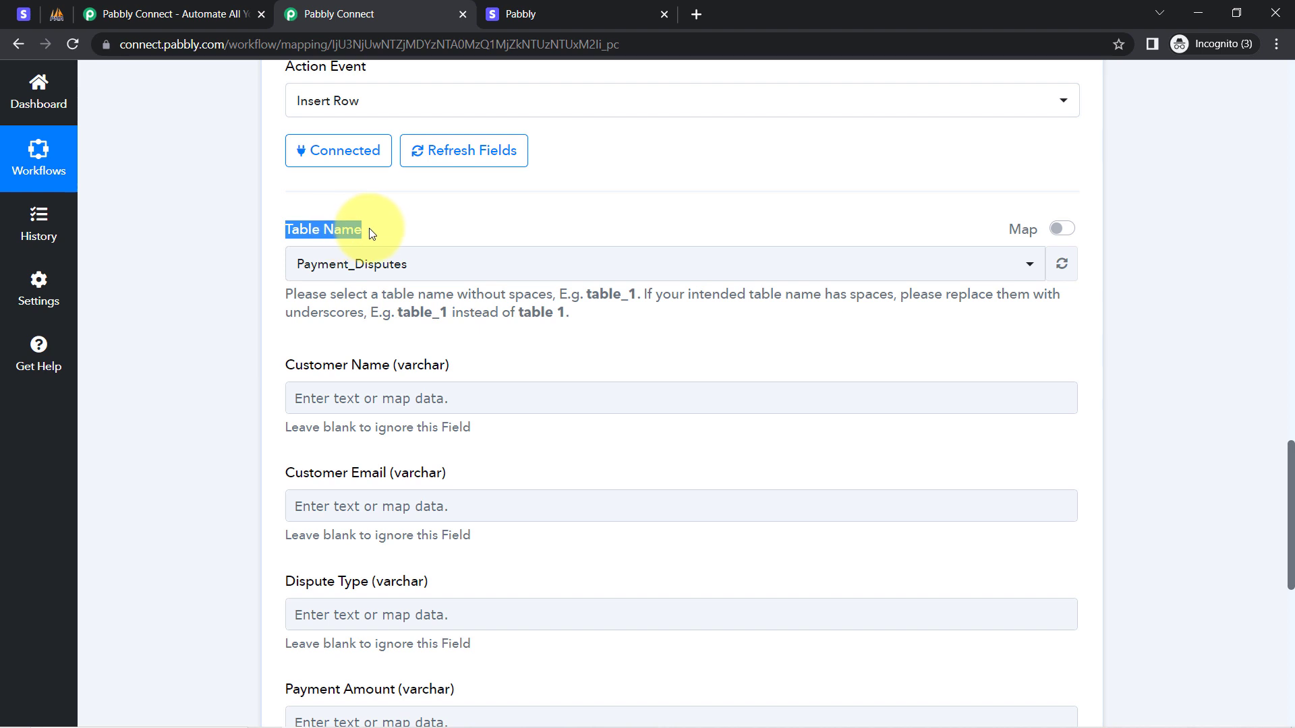
click(331, 264)
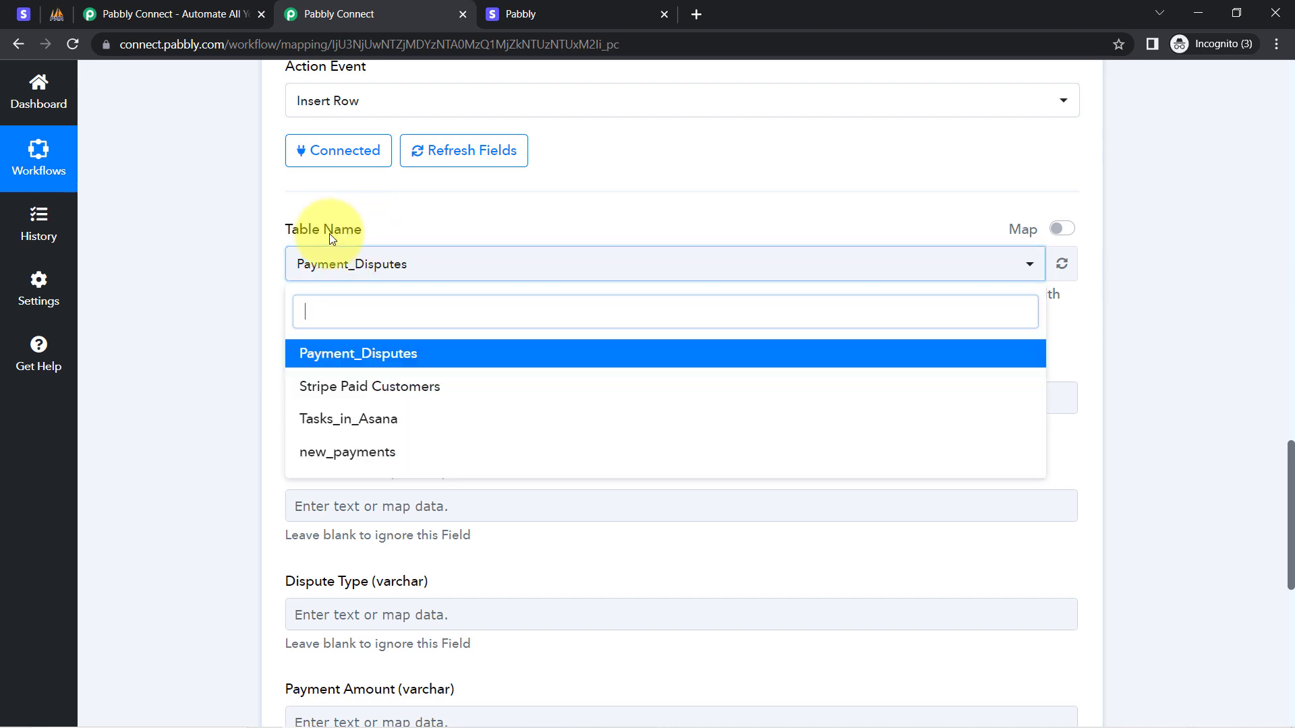
click(212, 220)
click(54, 14)
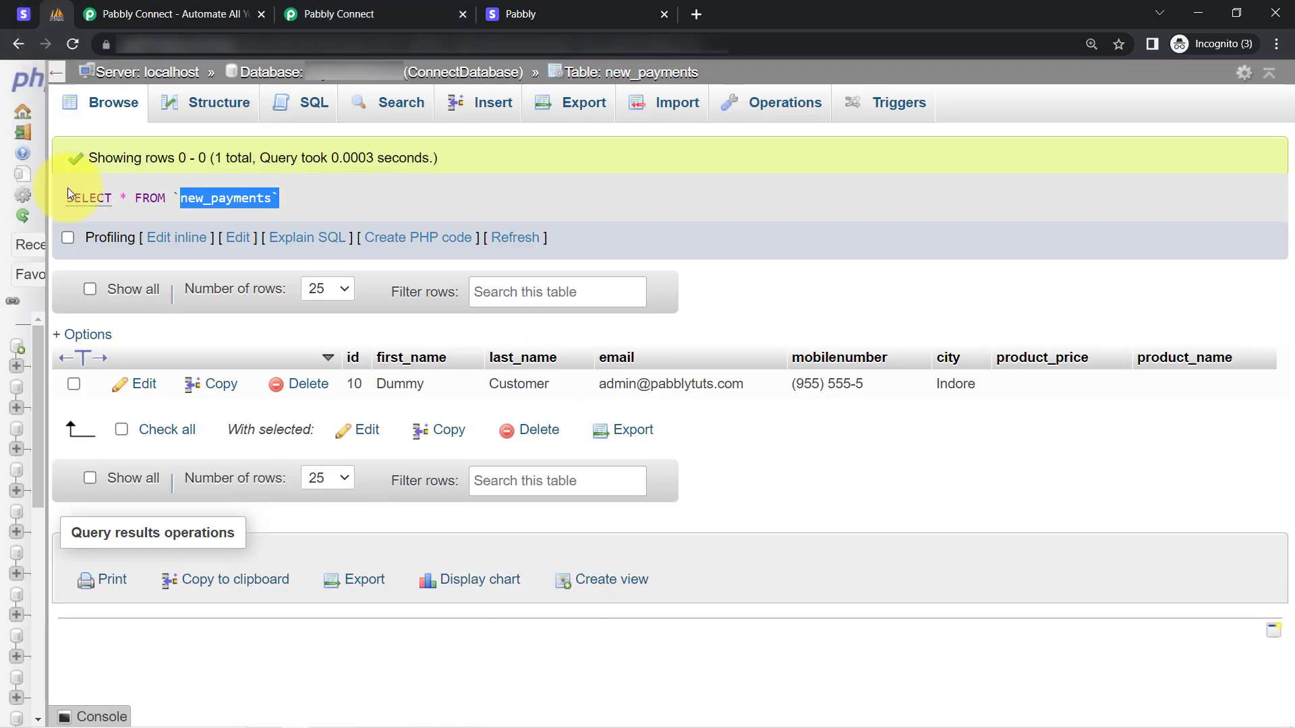
Widen phpMyAdmin's navigation panel and view the database's four tables on the Structure page.
drag(46, 241, 121, 255)
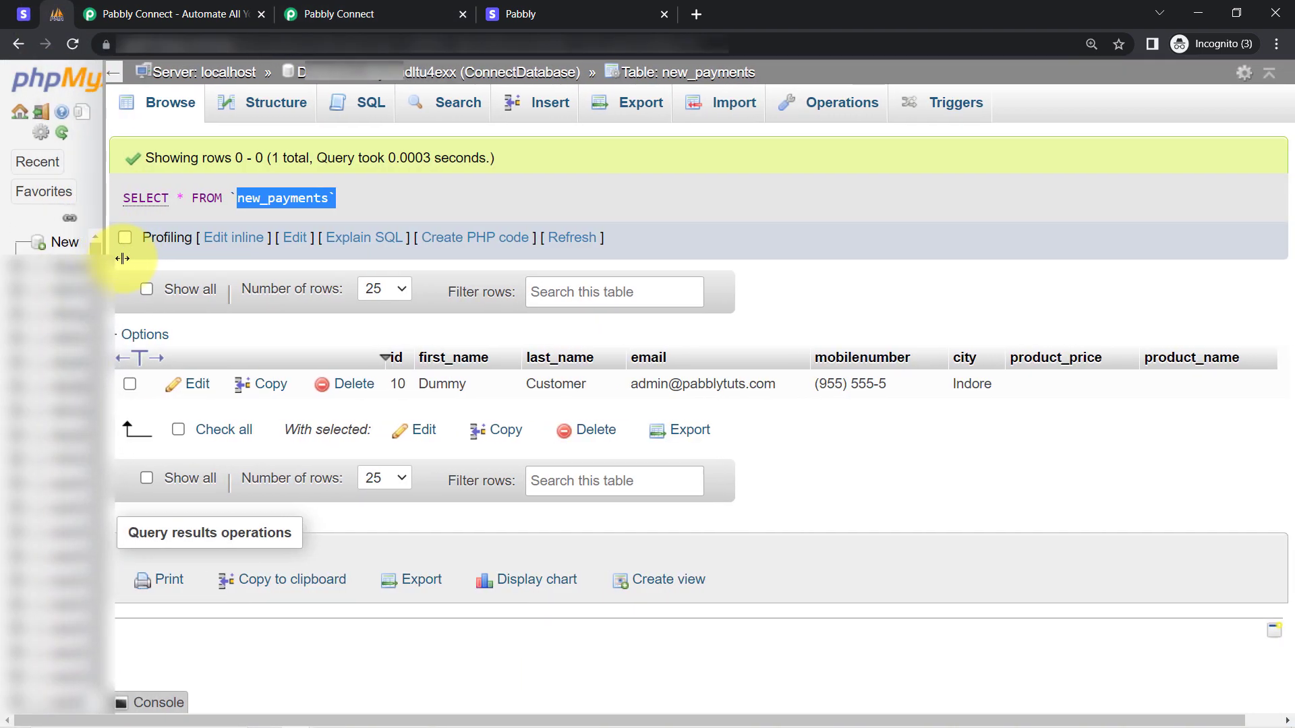
click(95, 289)
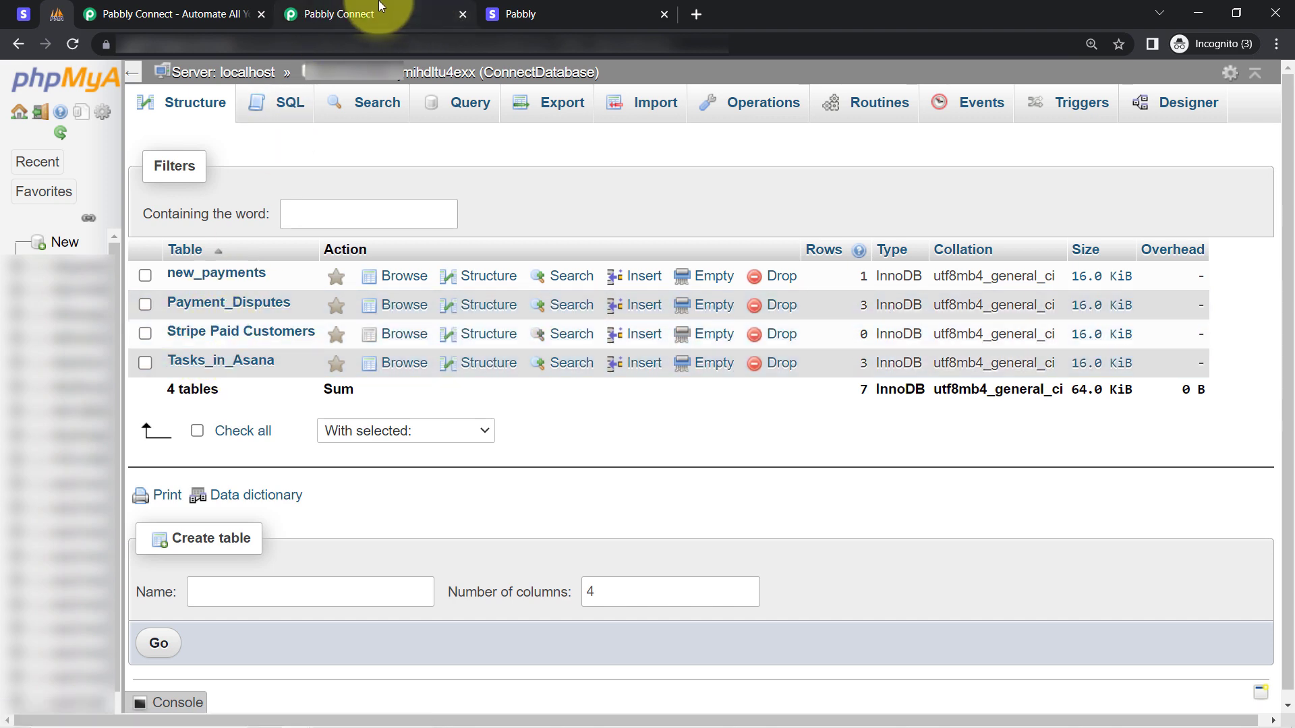
click(431, 13)
click(330, 256)
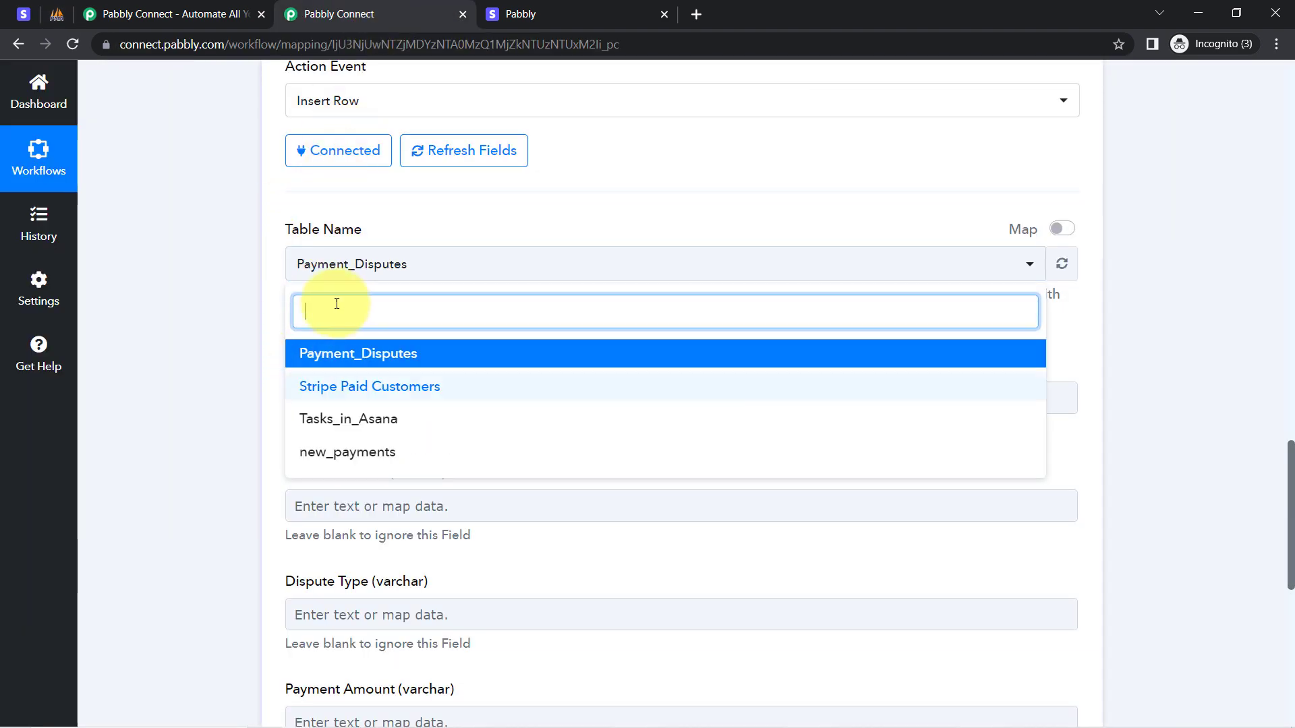
click(139, 165)
click(57, 13)
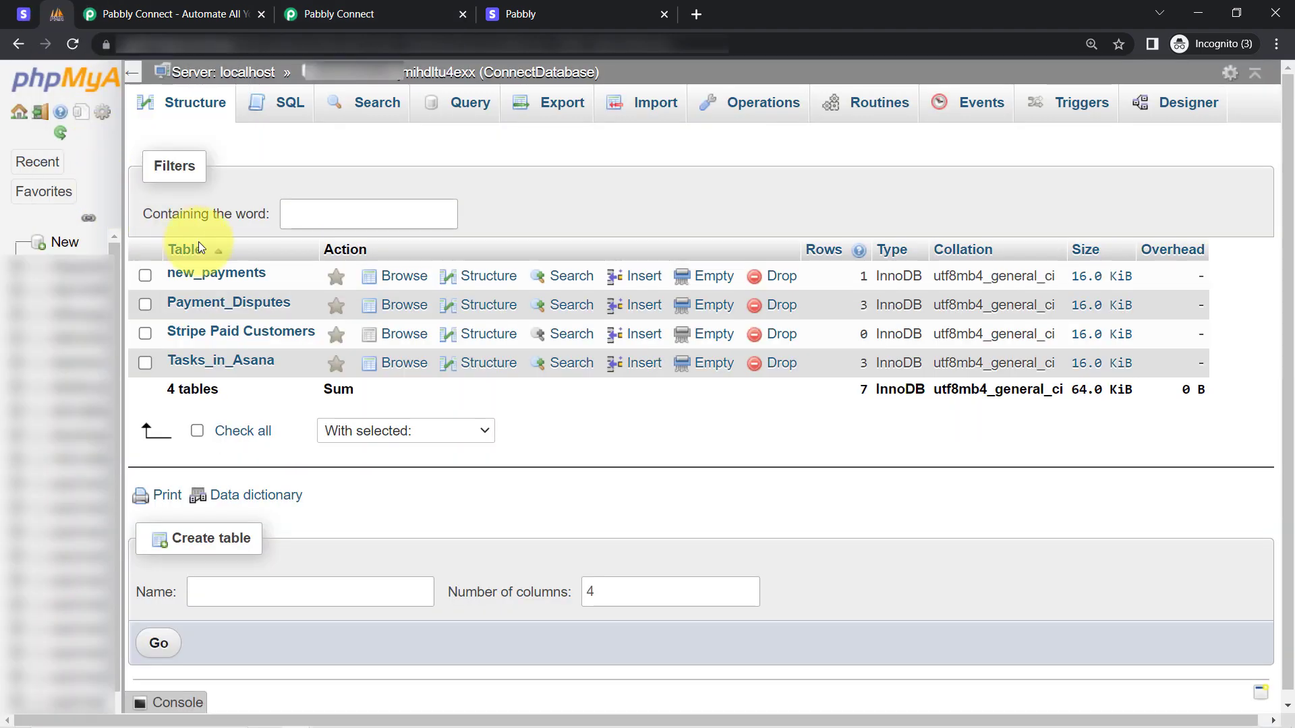
Browse the single sample row in new_payments and return to Pabbly Connect.
click(194, 271)
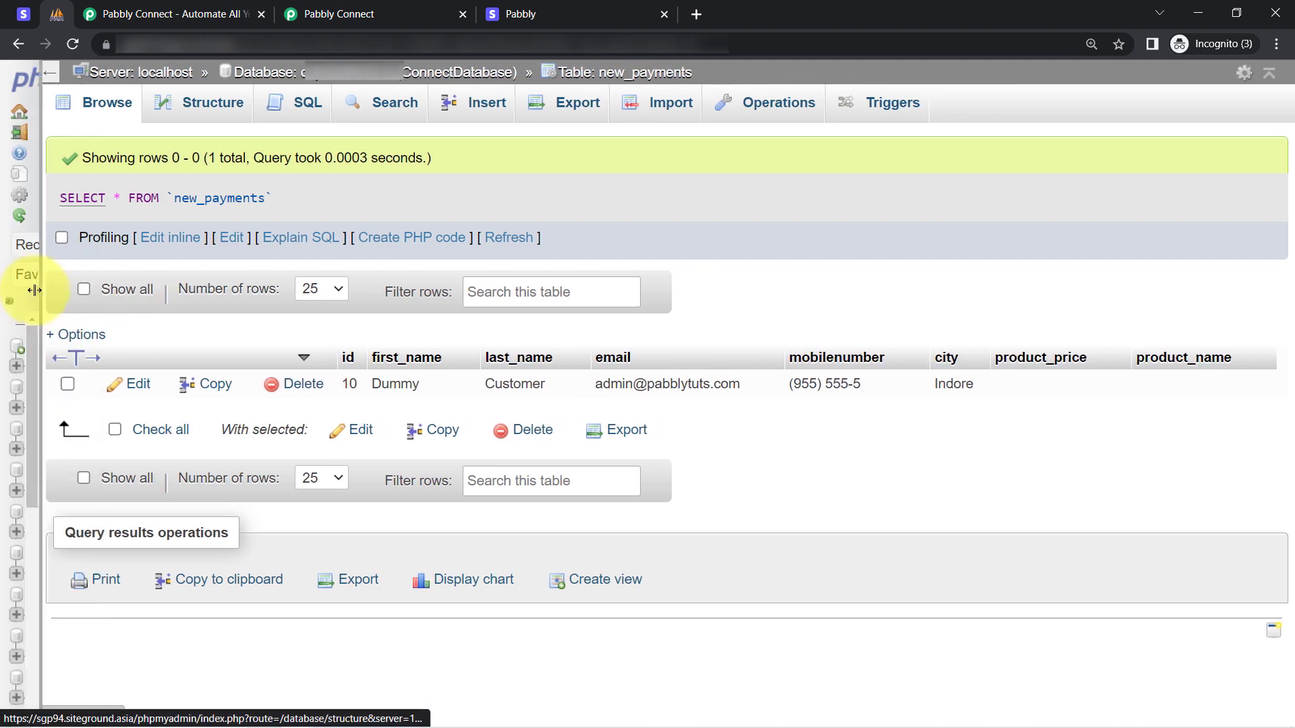
click(325, 8)
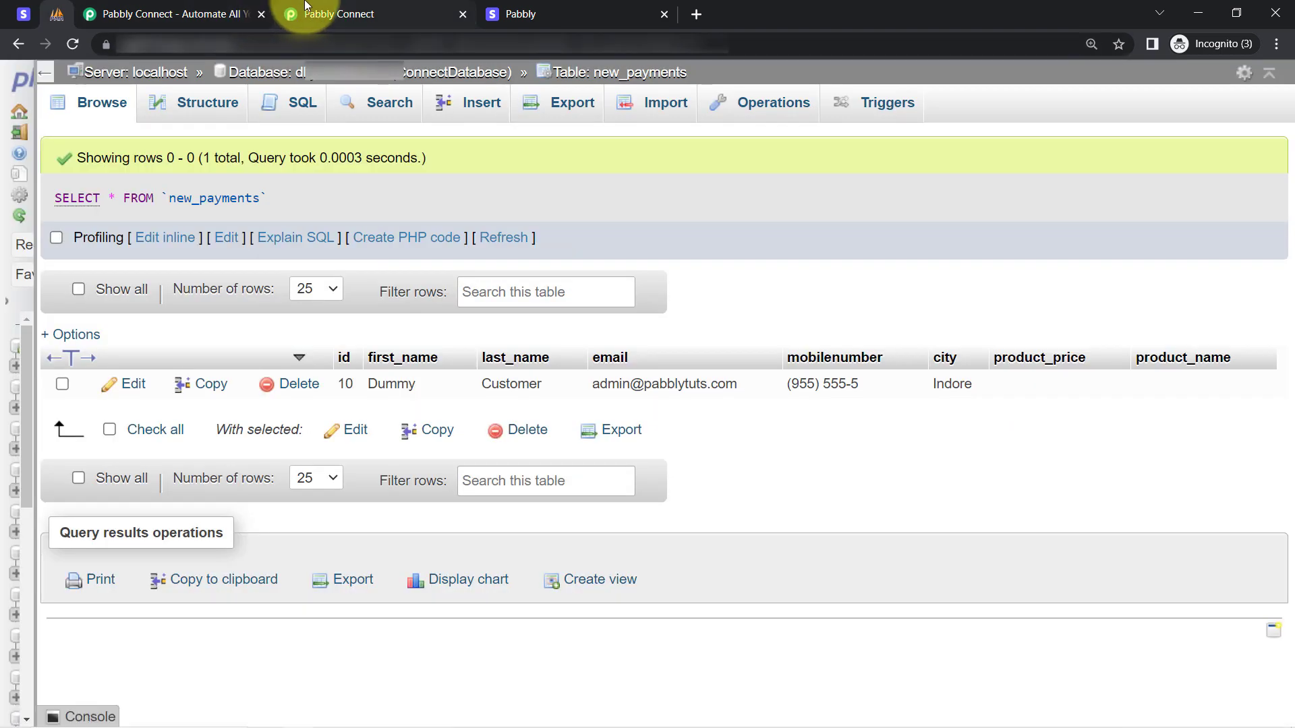
click(307, 6)
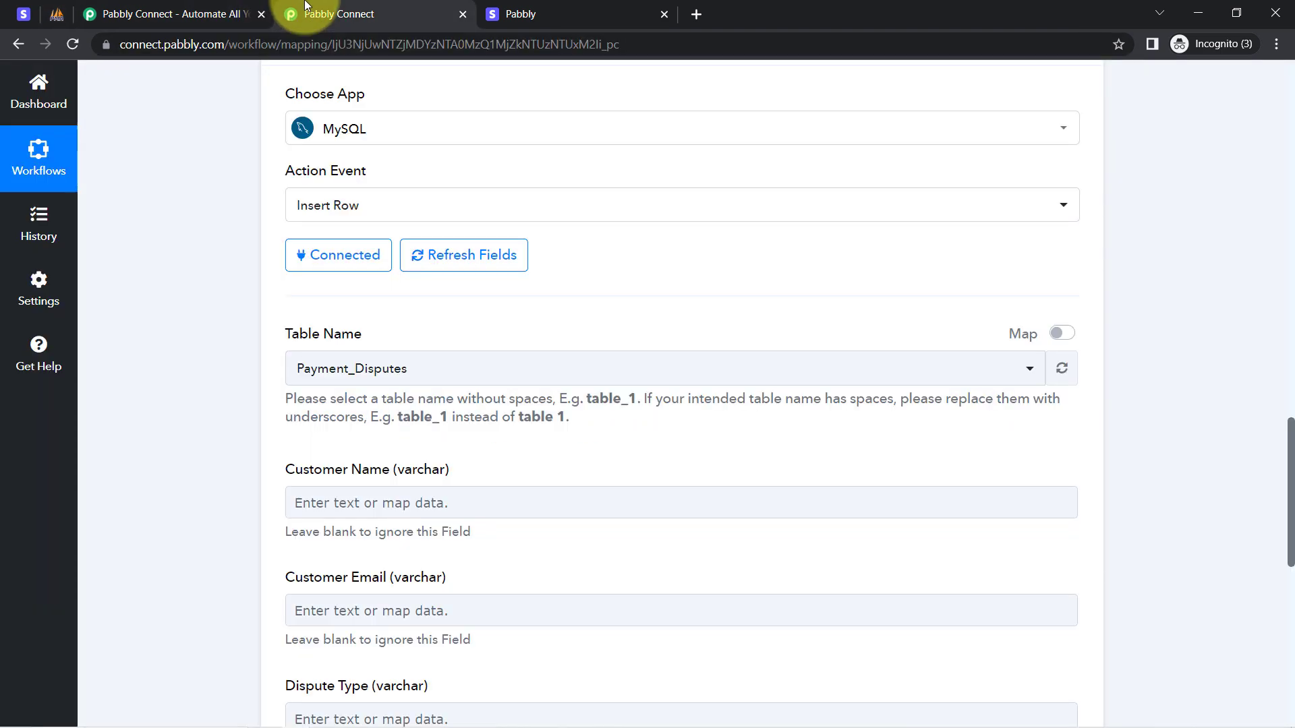
Choose new_payments as the Insert Row table, cross-checking it in phpMyAdmin.
click(311, 373)
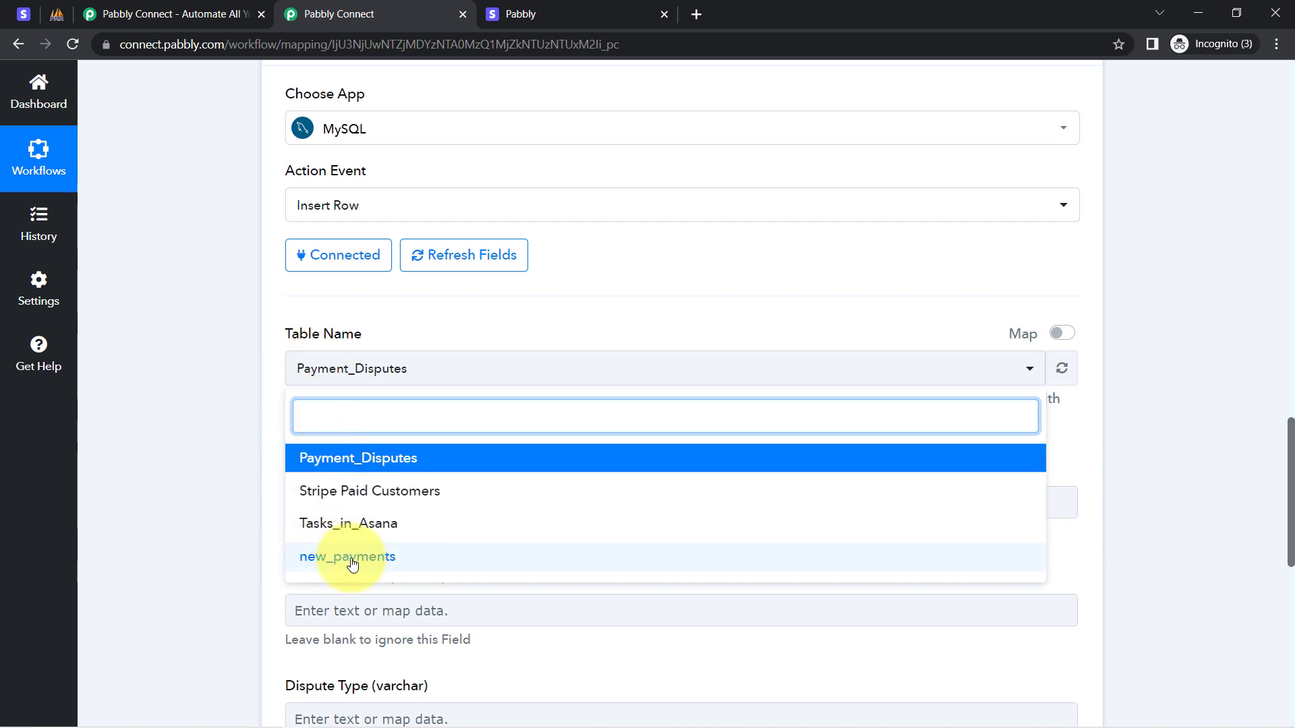
click(350, 557)
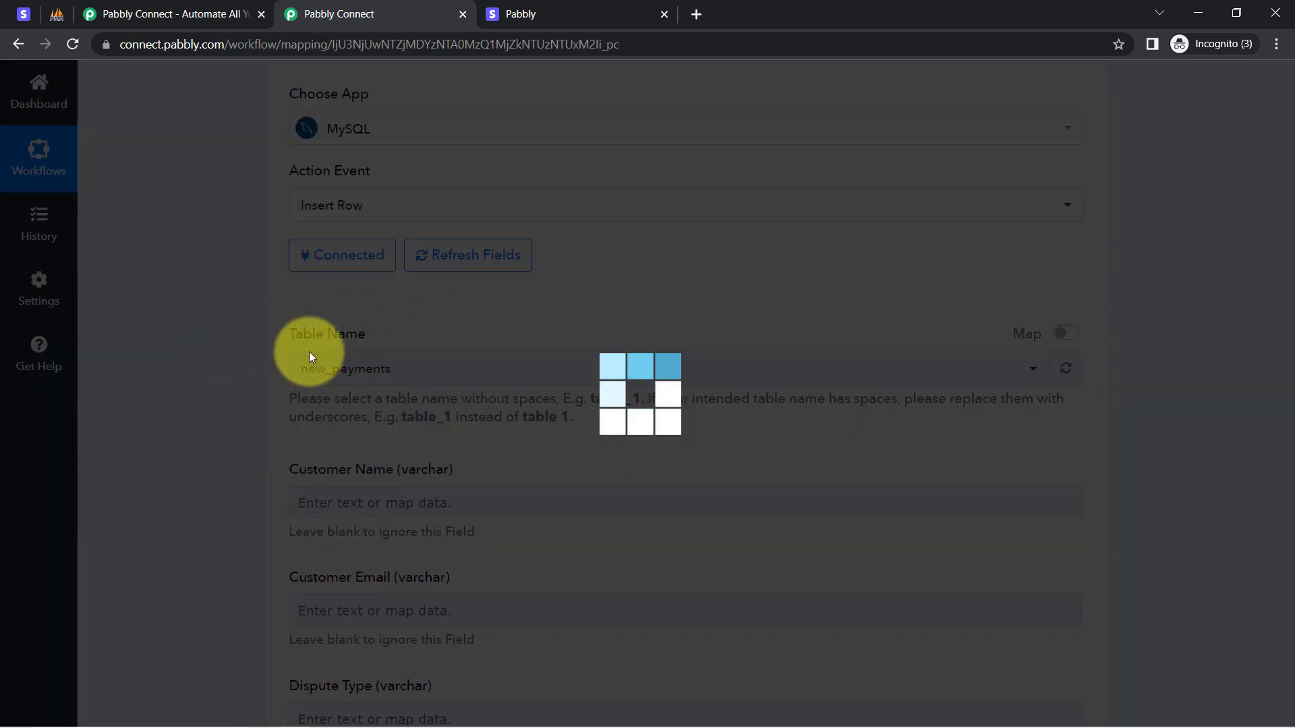
click(56, 7)
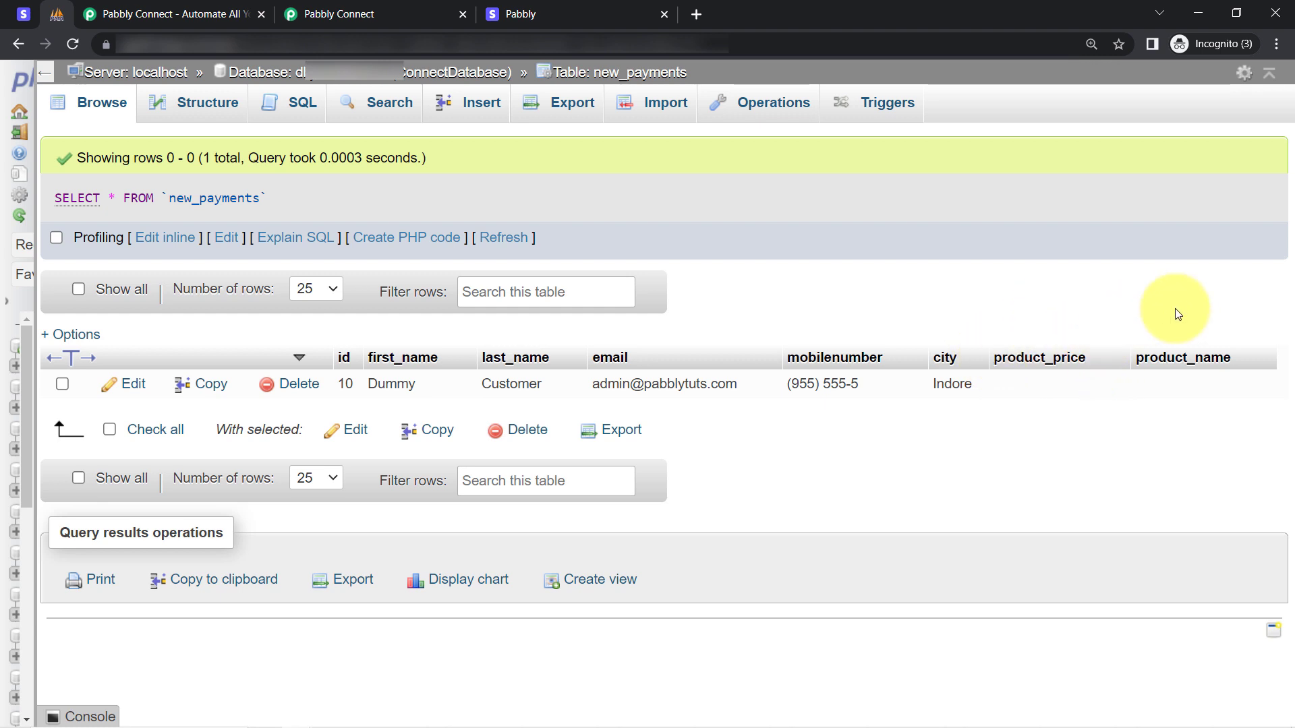
click(334, 13)
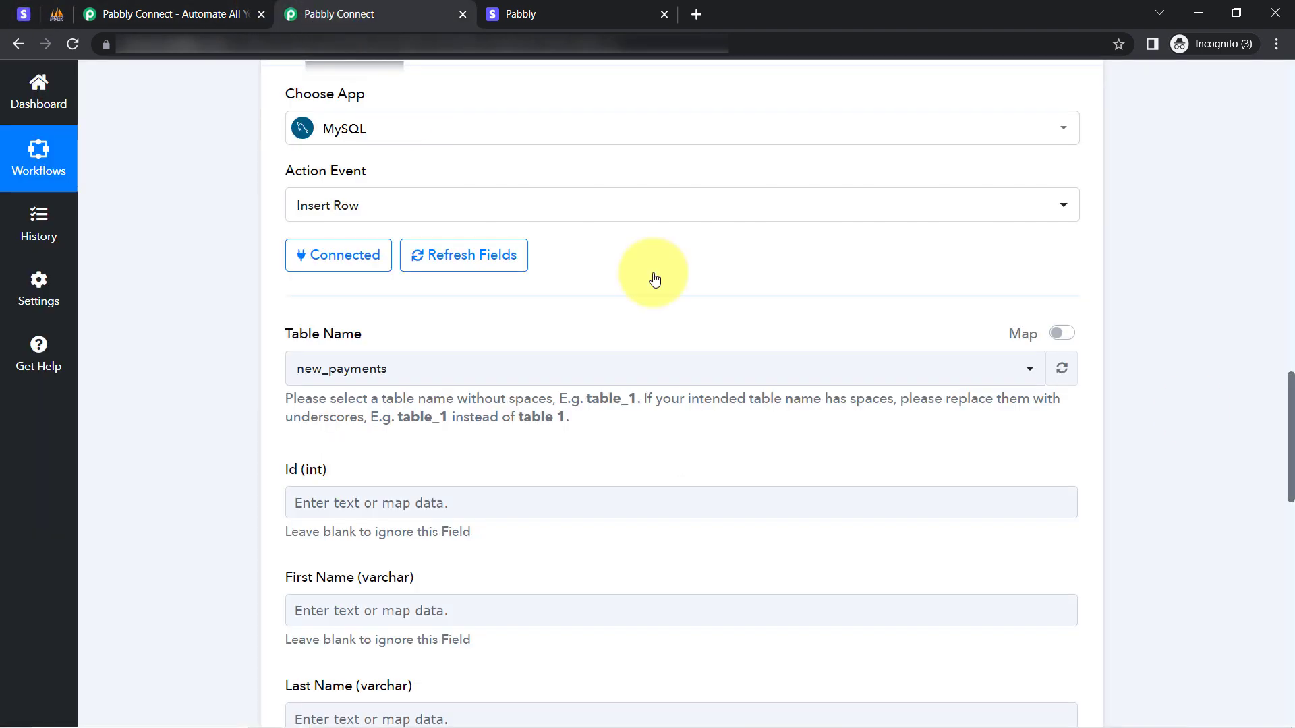
drag(1292, 388, 1248, 432)
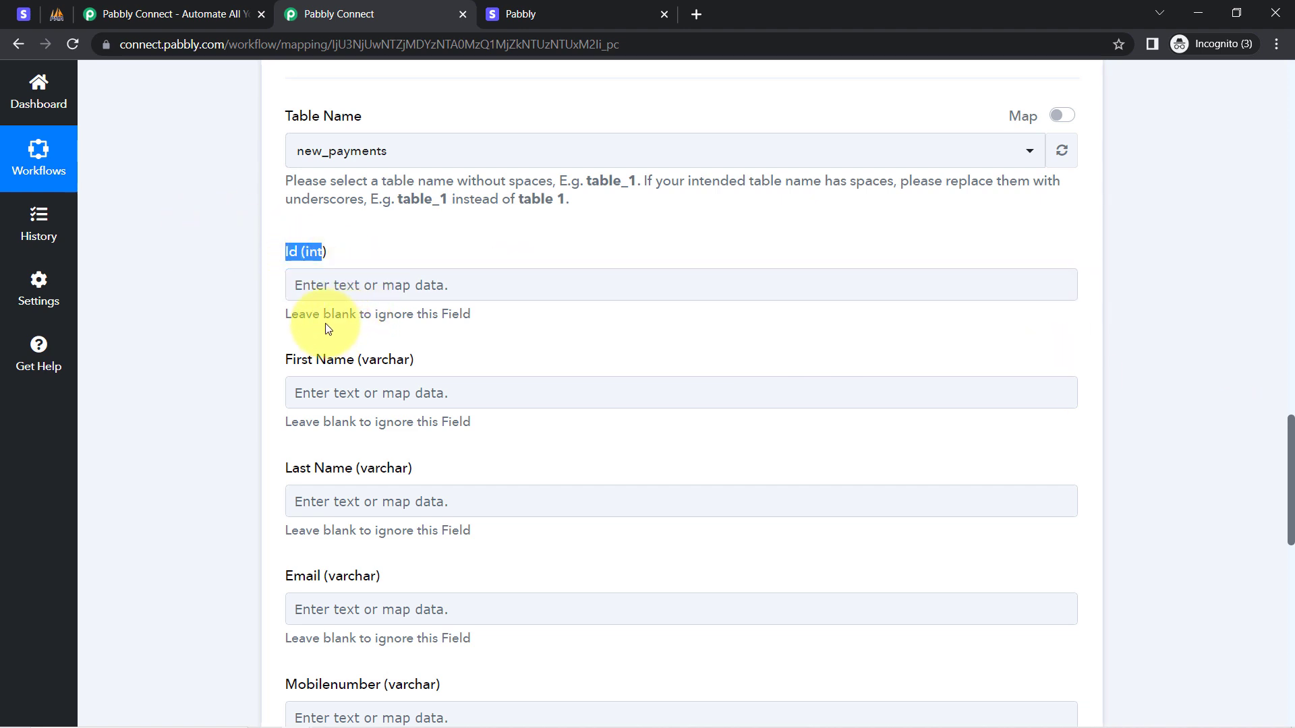
drag(322, 318, 476, 327)
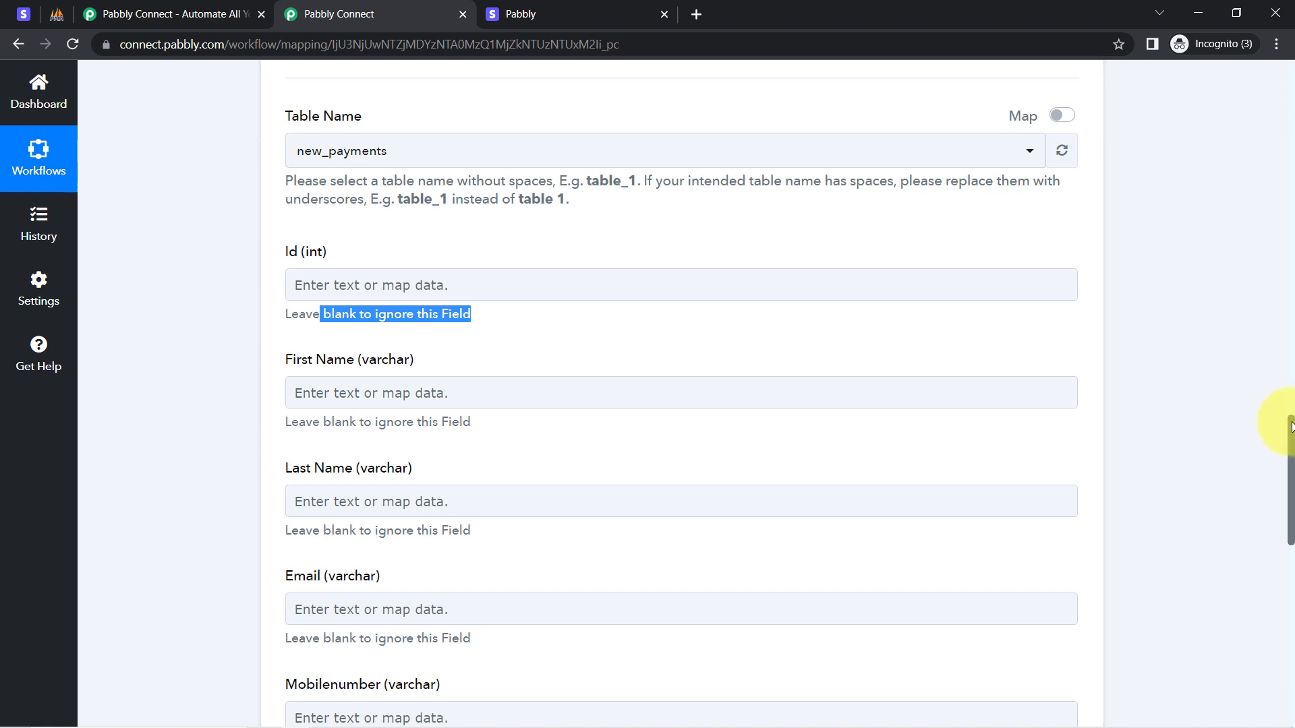
drag(1291, 426, 1195, 280)
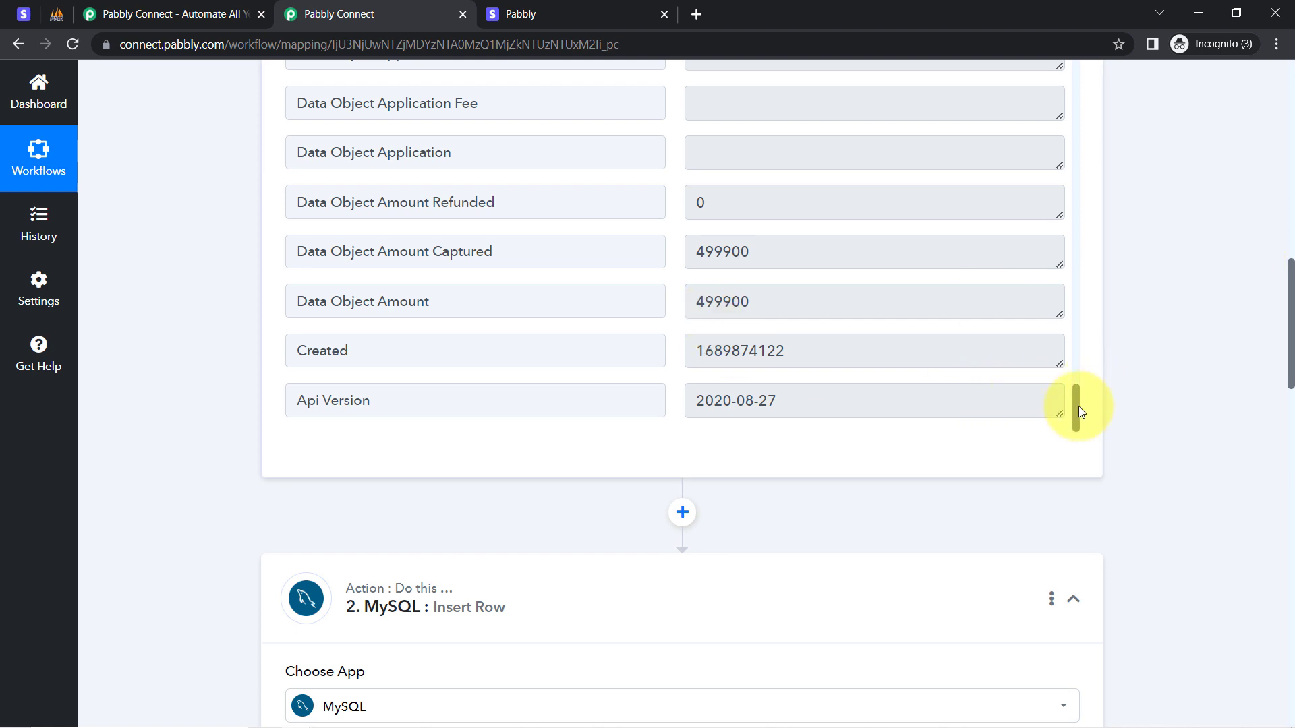
drag(1075, 410, 1073, 354)
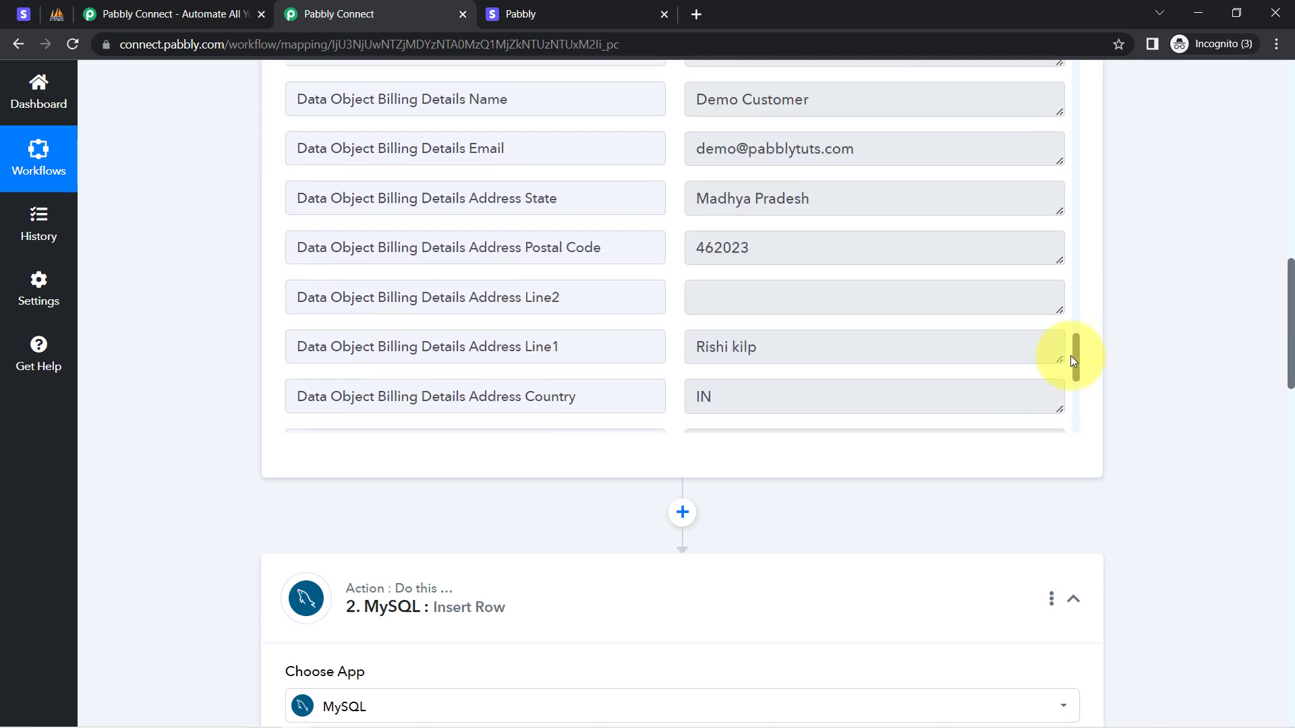
drag(804, 114, 767, 115)
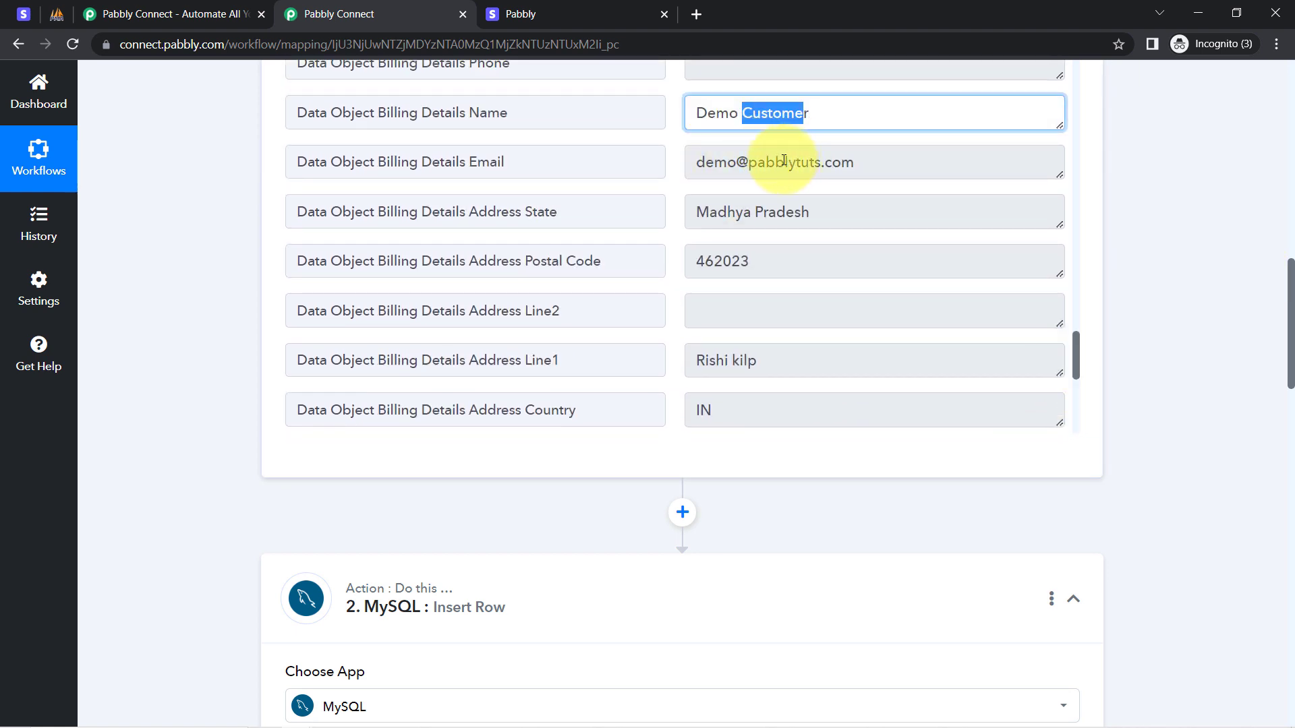
drag(784, 161, 727, 162)
drag(1291, 293, 1266, 487)
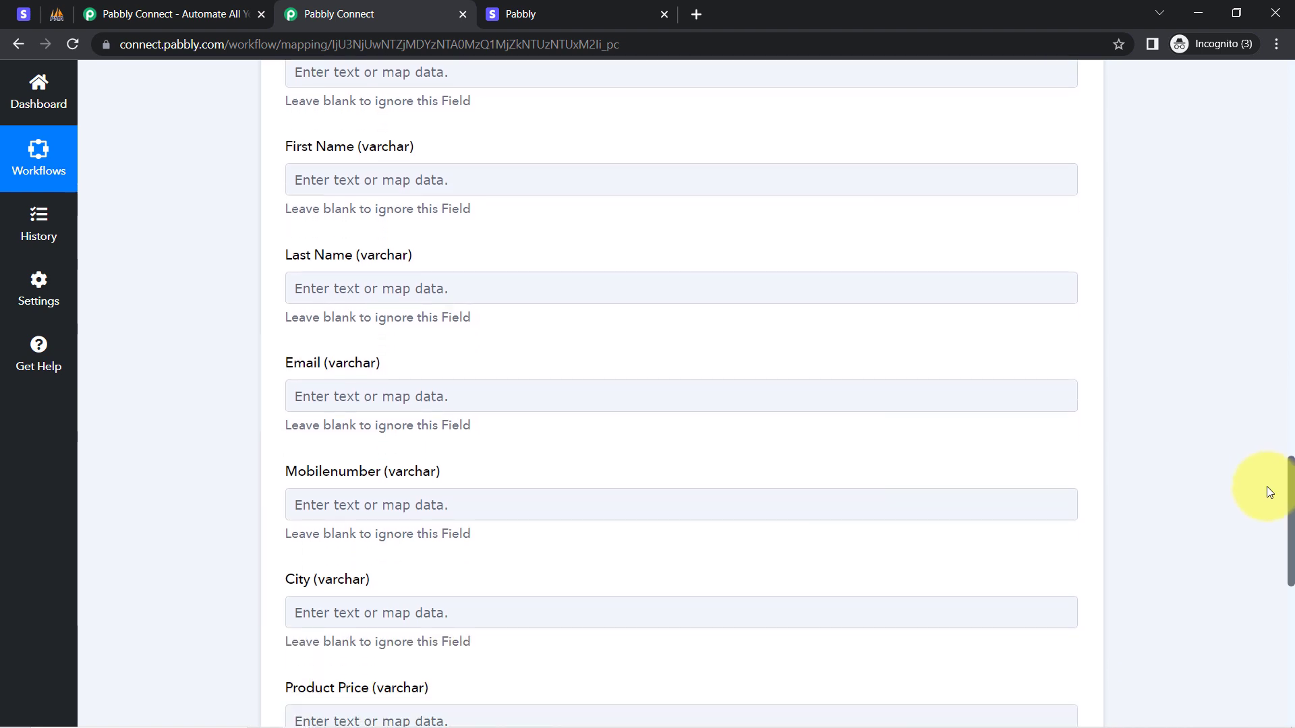
Map First Name to Stripe New Charge's Data Object Billing Details Name, searching 'dem'.
click(333, 179)
click(358, 320)
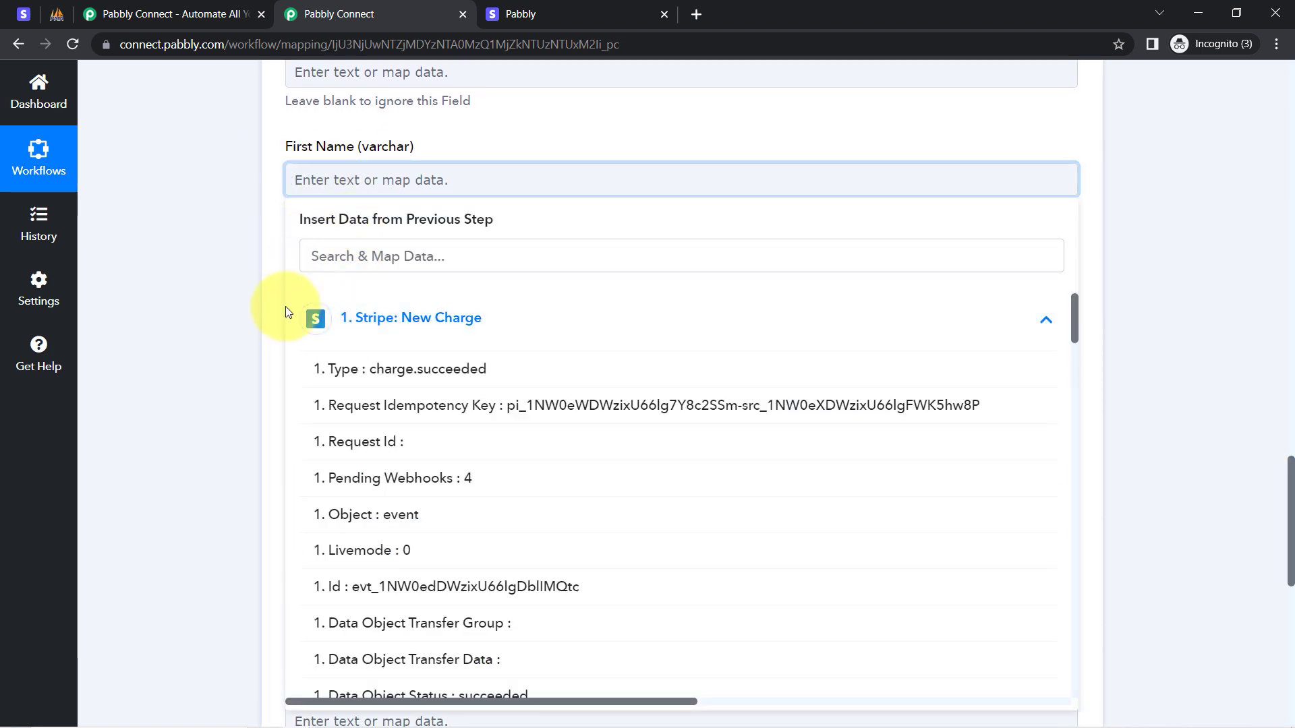
click(336, 259)
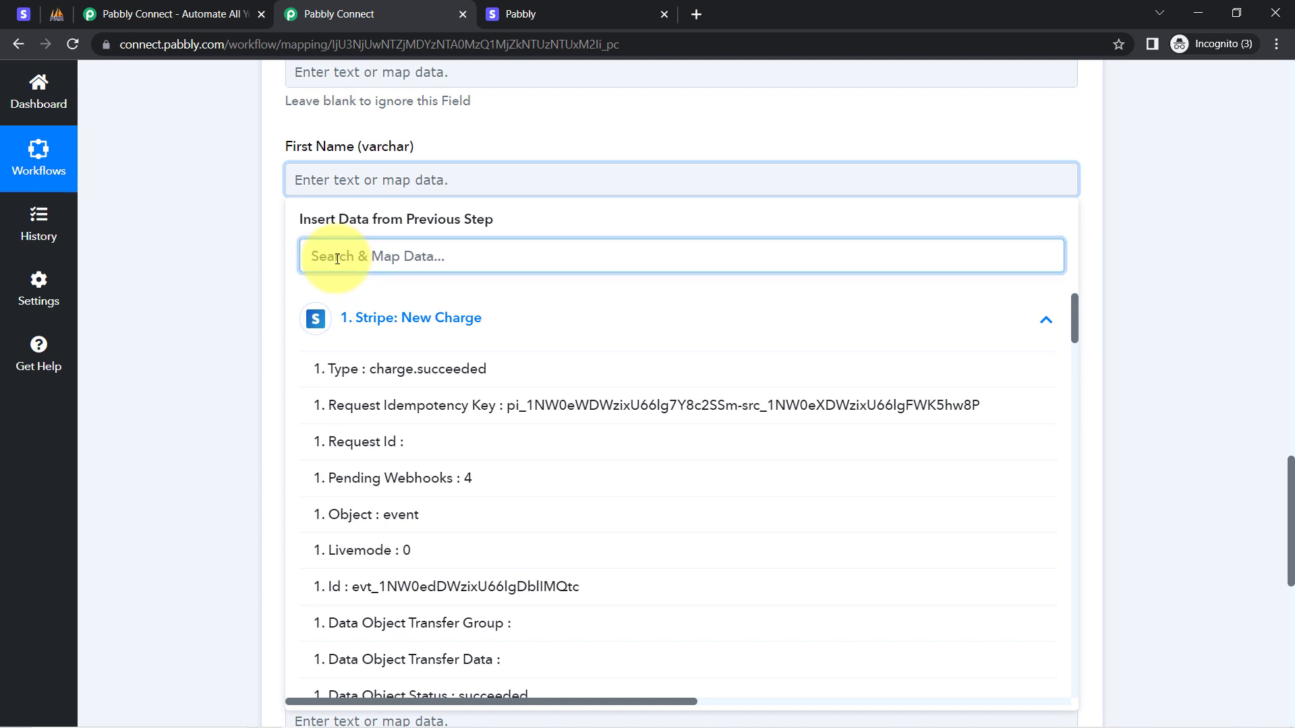
text(dem)
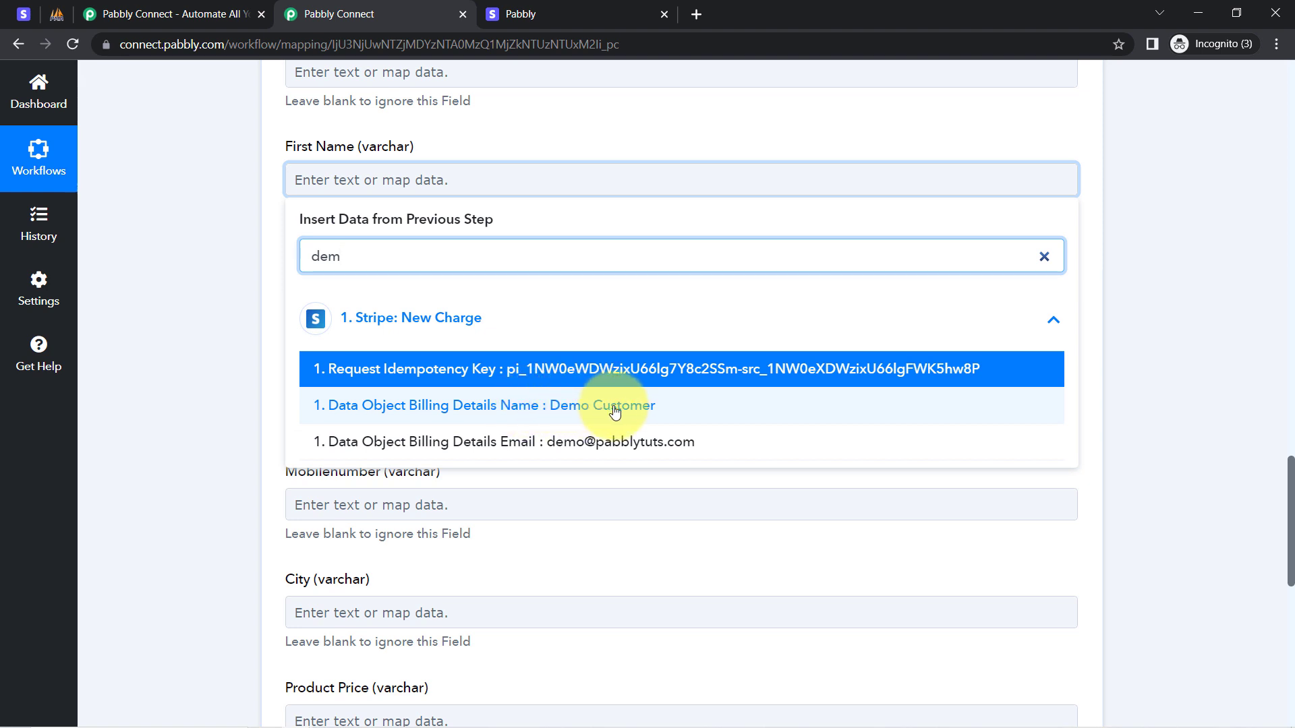
click(618, 411)
click(206, 266)
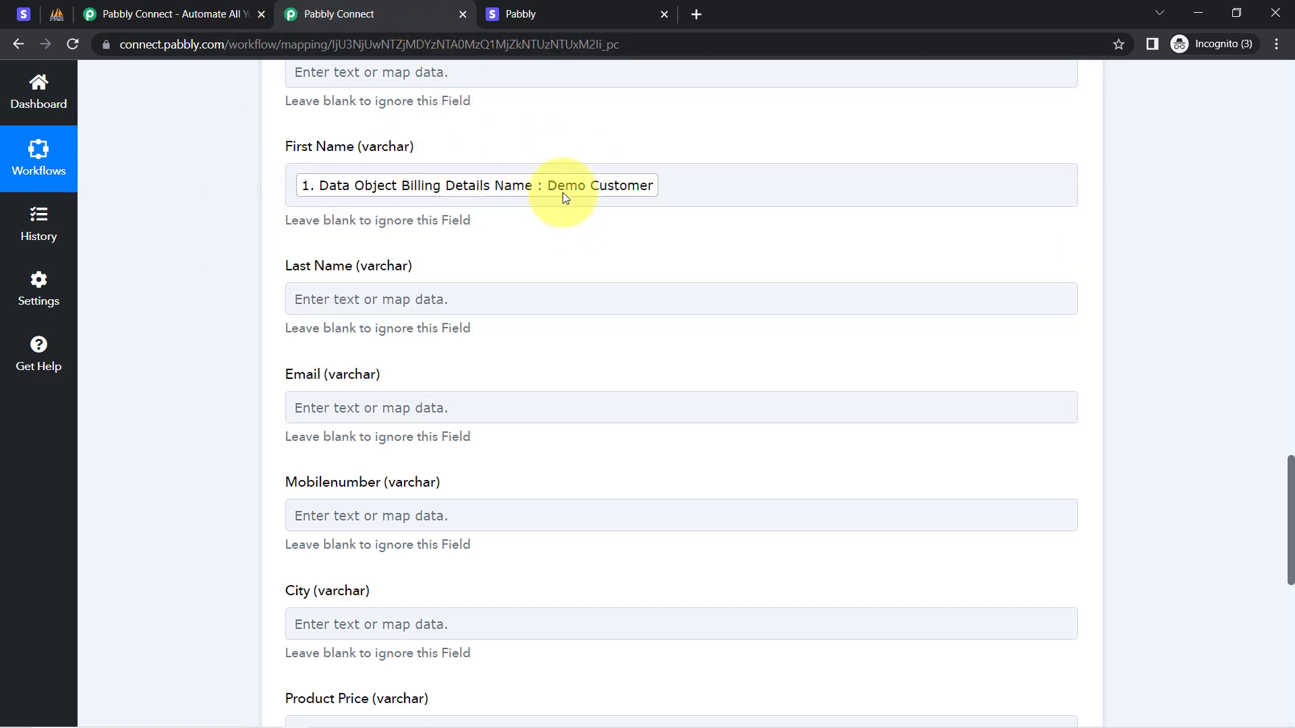
Compare the First Name and Last Name field labels with the new_payments table in phpMyAdmin.
drag(284, 146, 360, 150)
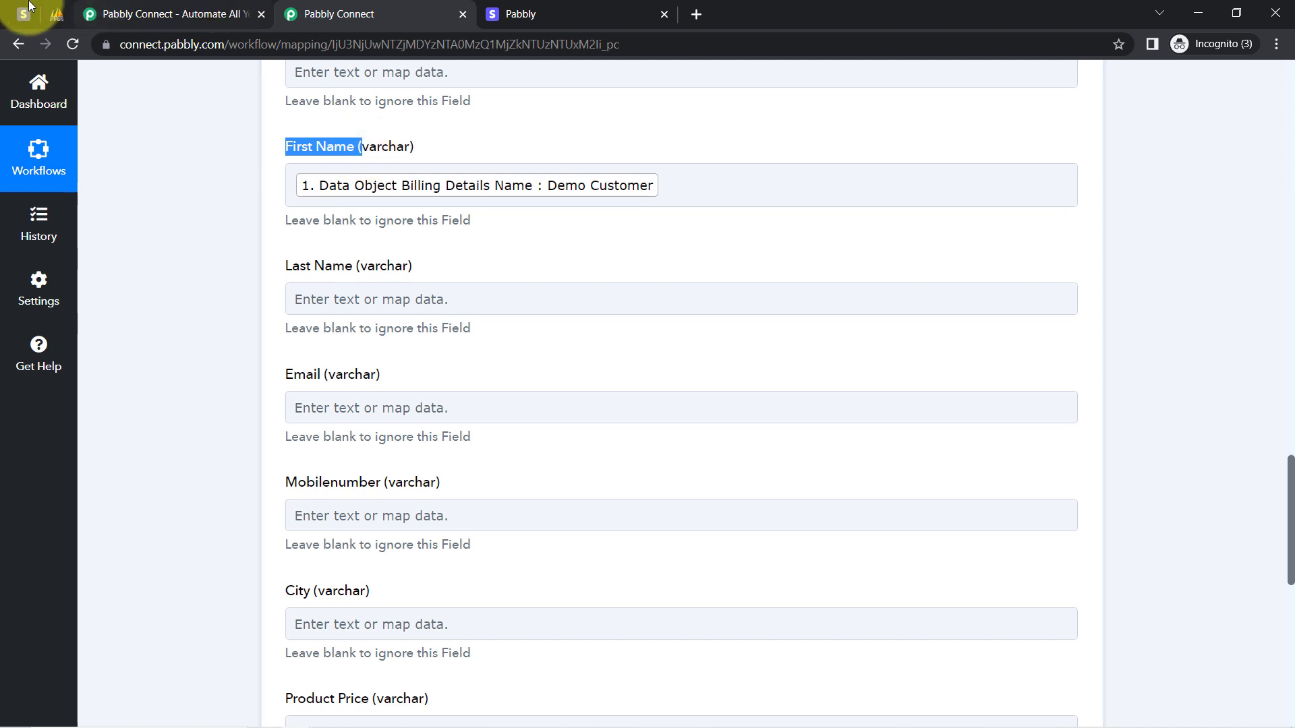
click(325, 147)
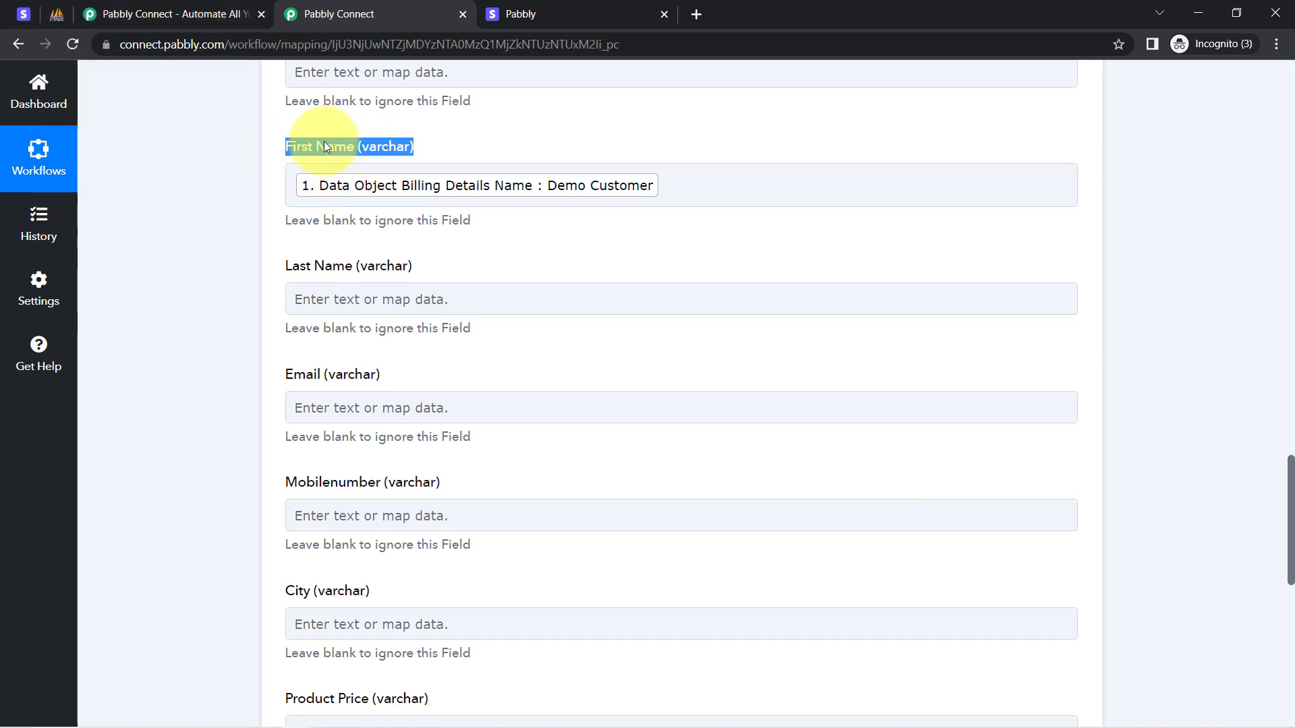
double_click(321, 266)
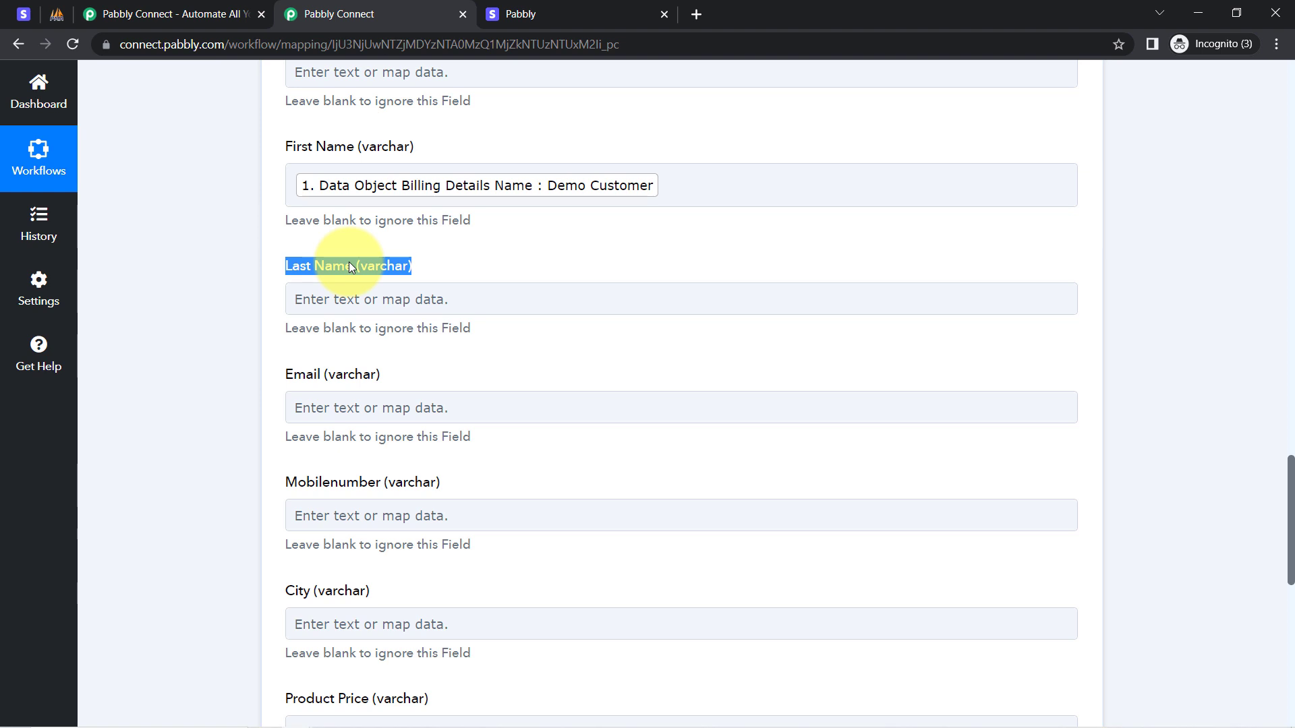
triple_click(310, 145)
click(325, 265)
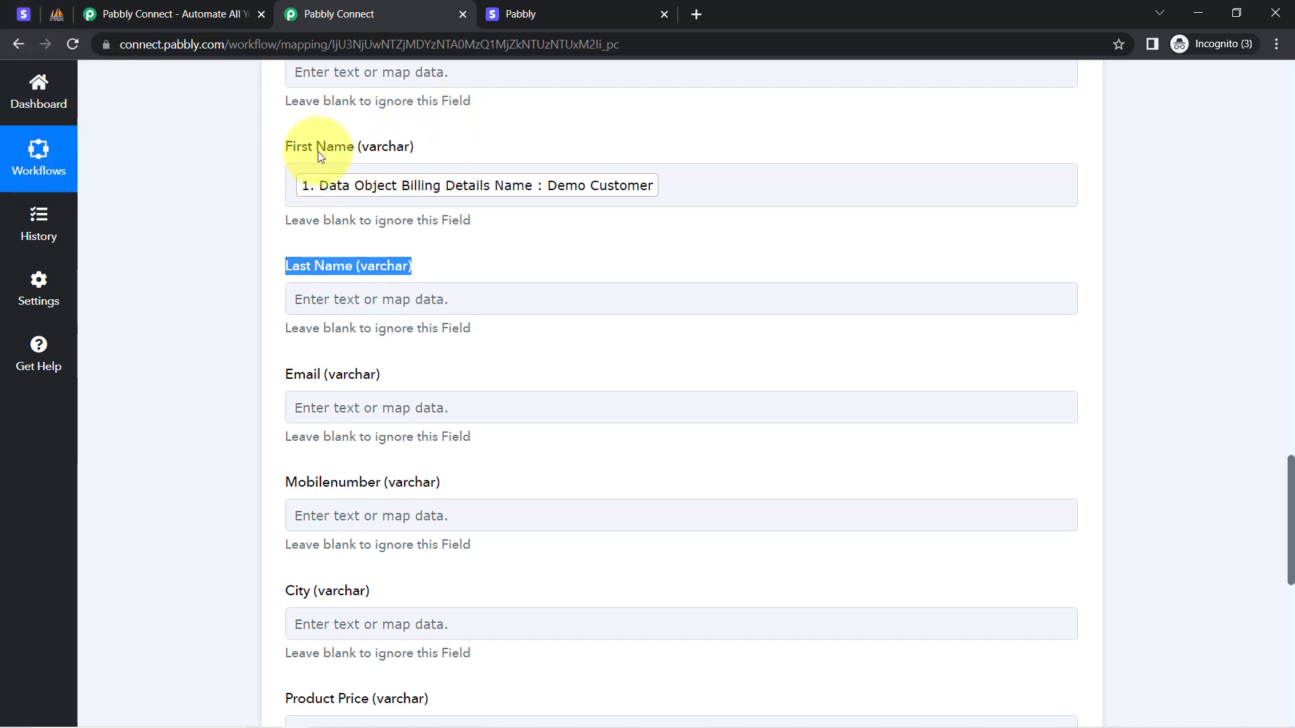
click(229, 203)
drag(286, 146, 342, 141)
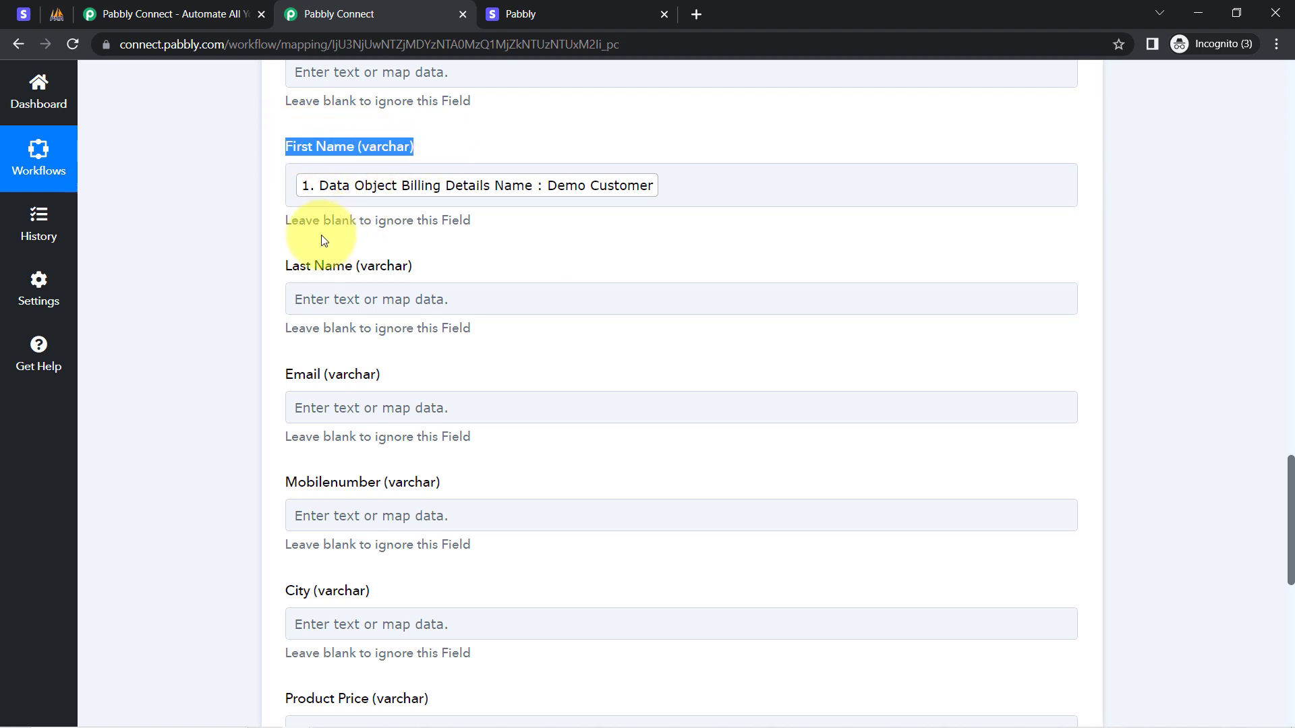
click(58, 16)
click(364, 5)
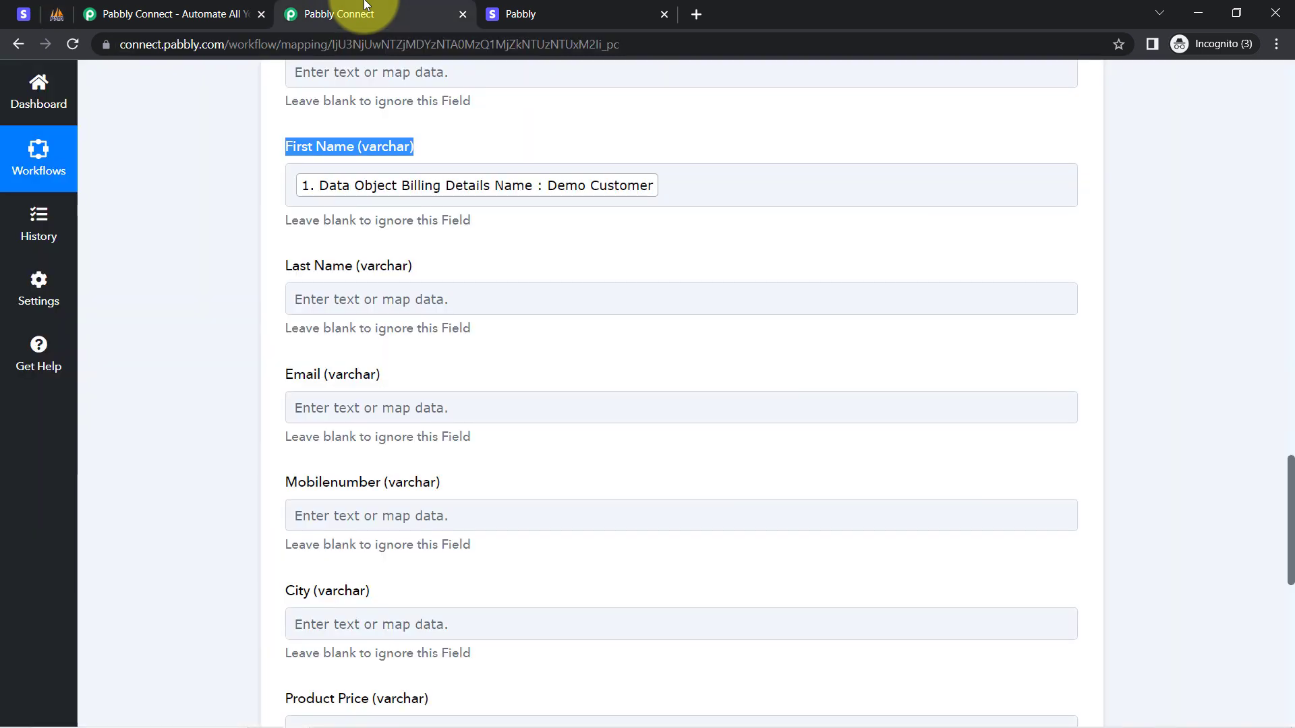
click(221, 257)
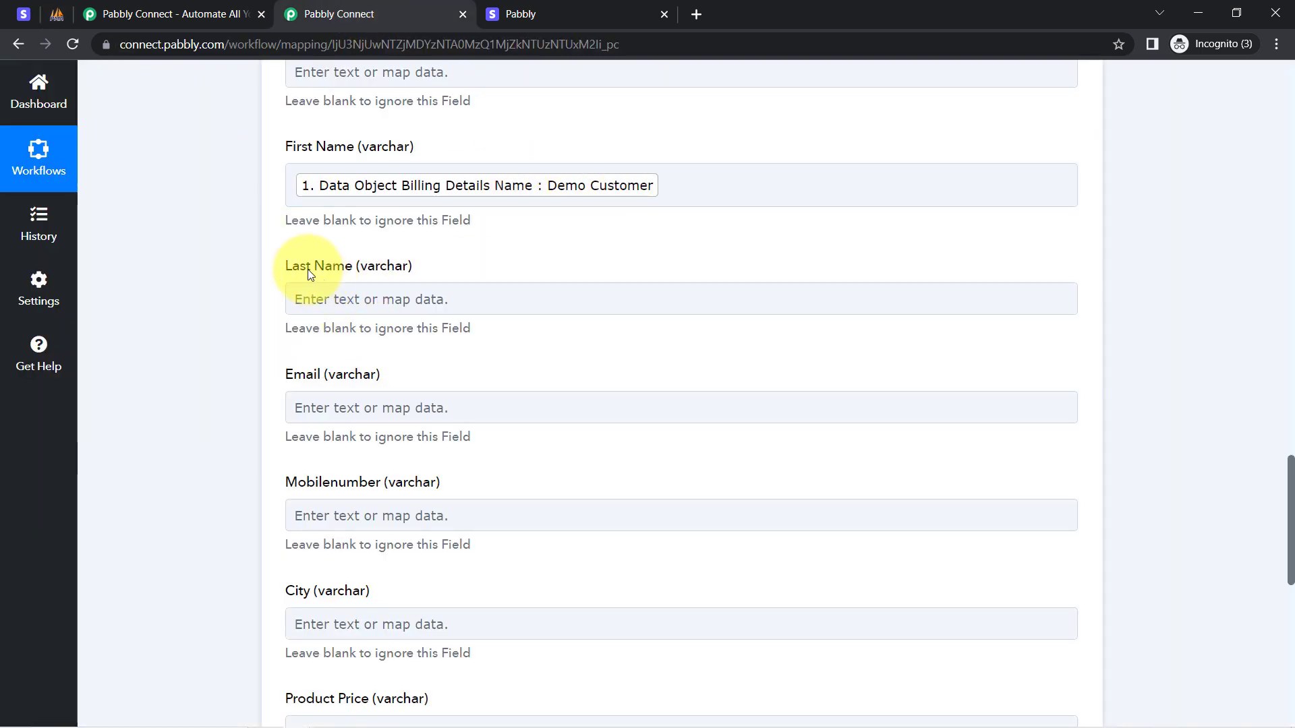
click(254, 321)
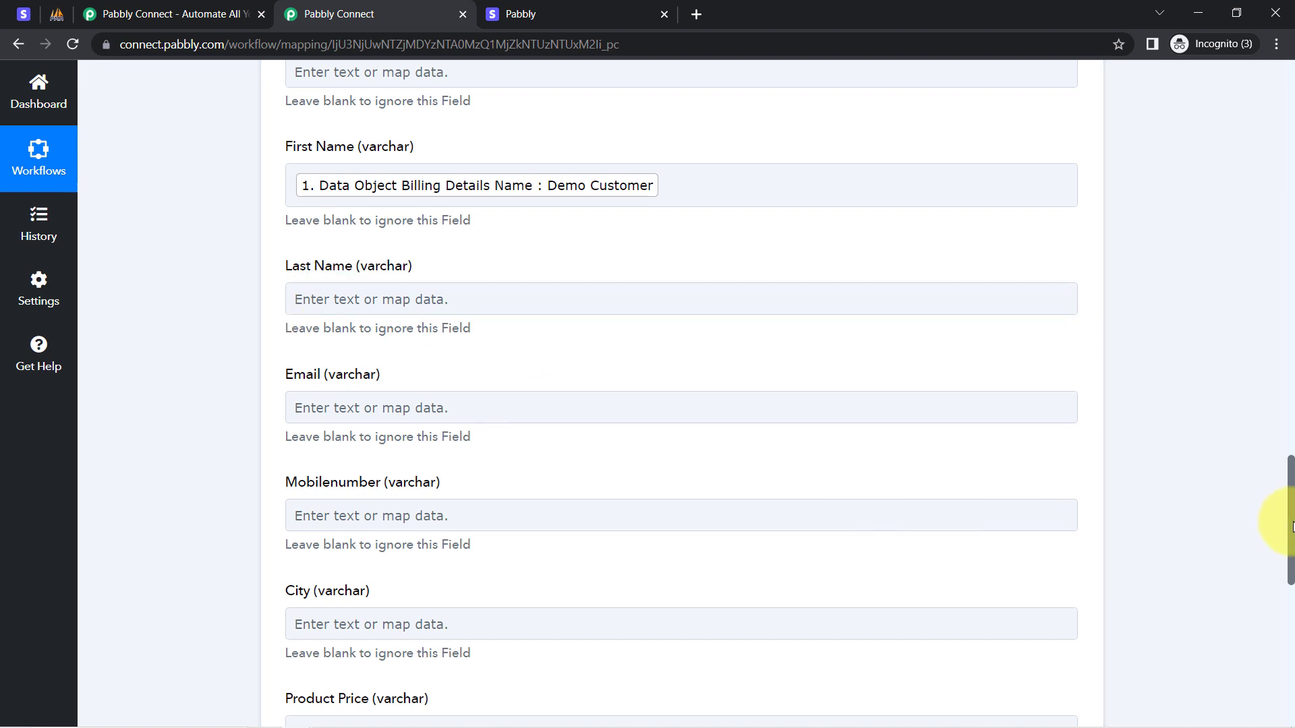
drag(1290, 501, 1289, 531)
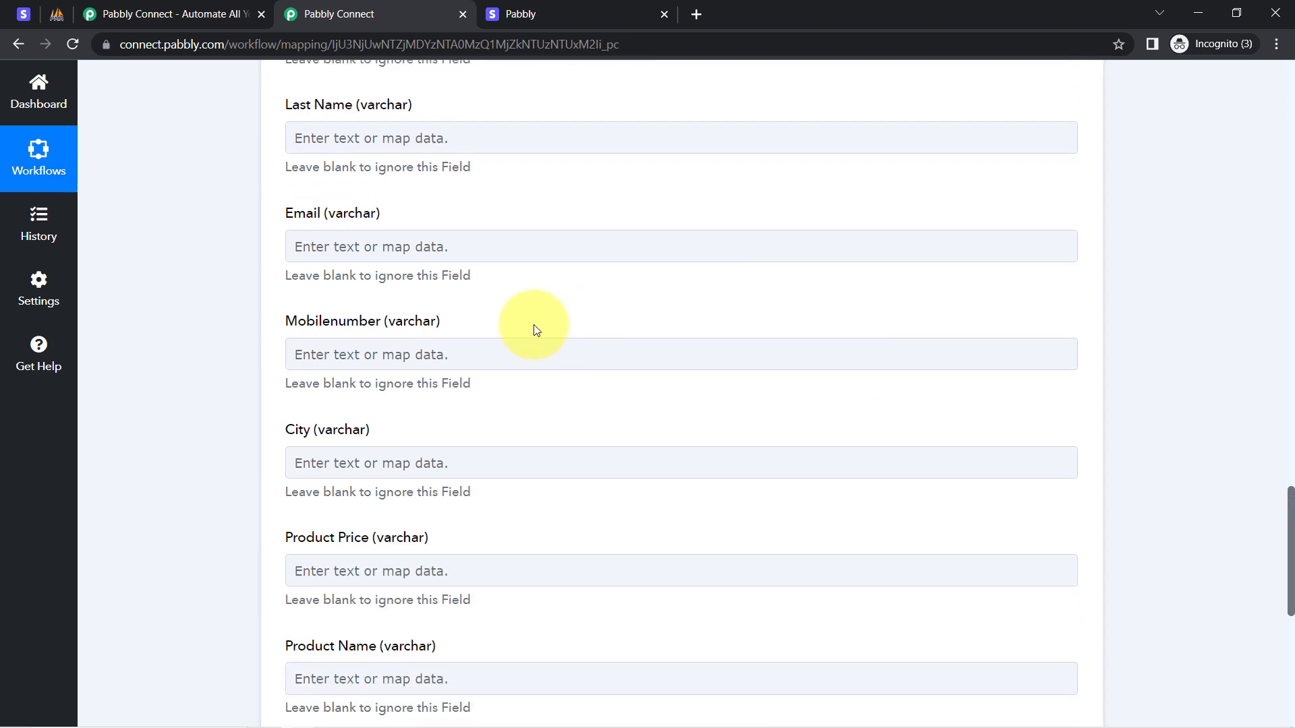
Map Email to Data Object Billing Details Email by searching '@'.
click(350, 242)
click(356, 323)
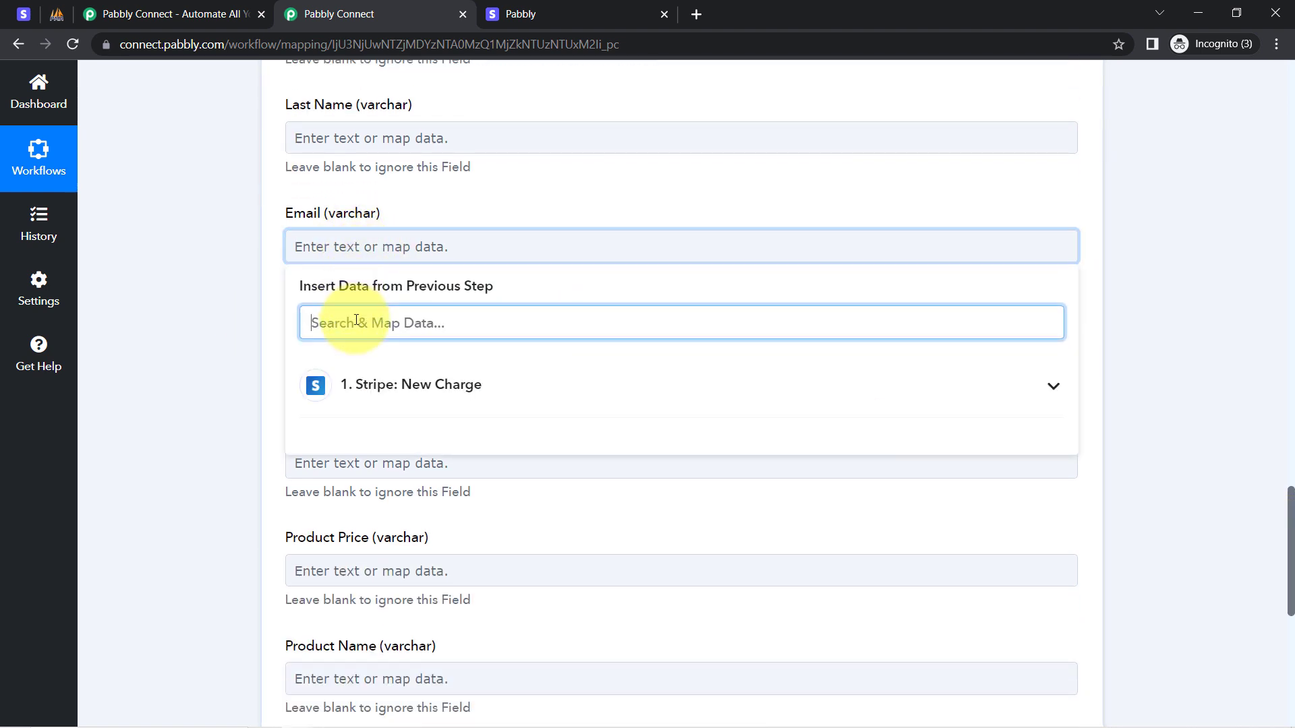
text(@)
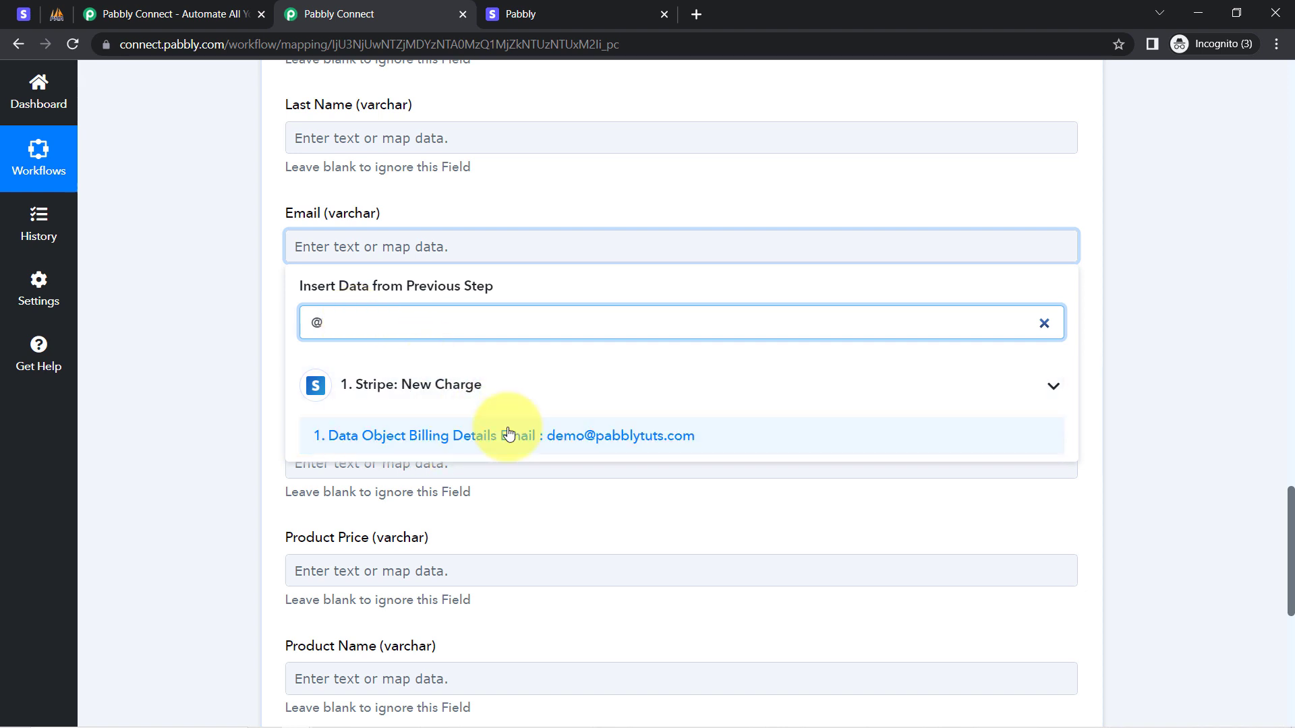
click(512, 436)
click(247, 322)
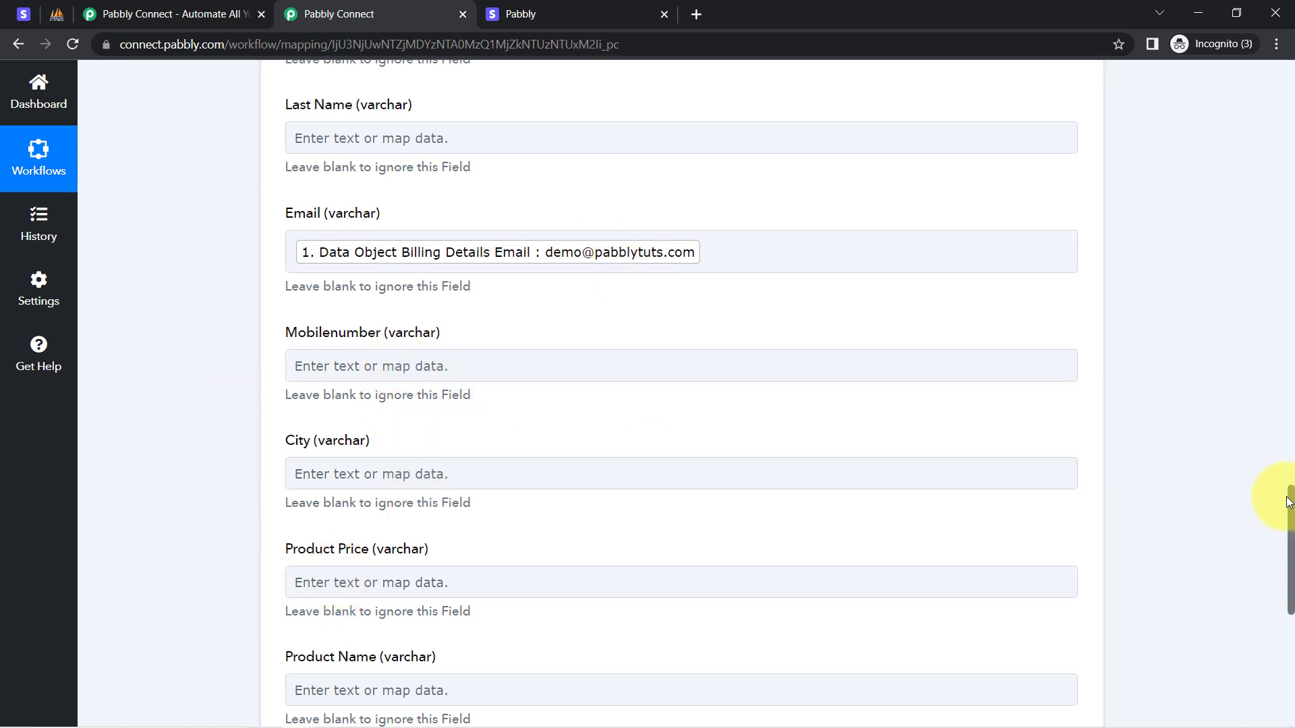
Open Mobilenumber's mapping list and close it without mapping anything.
drag(1288, 502, 1281, 521)
click(325, 269)
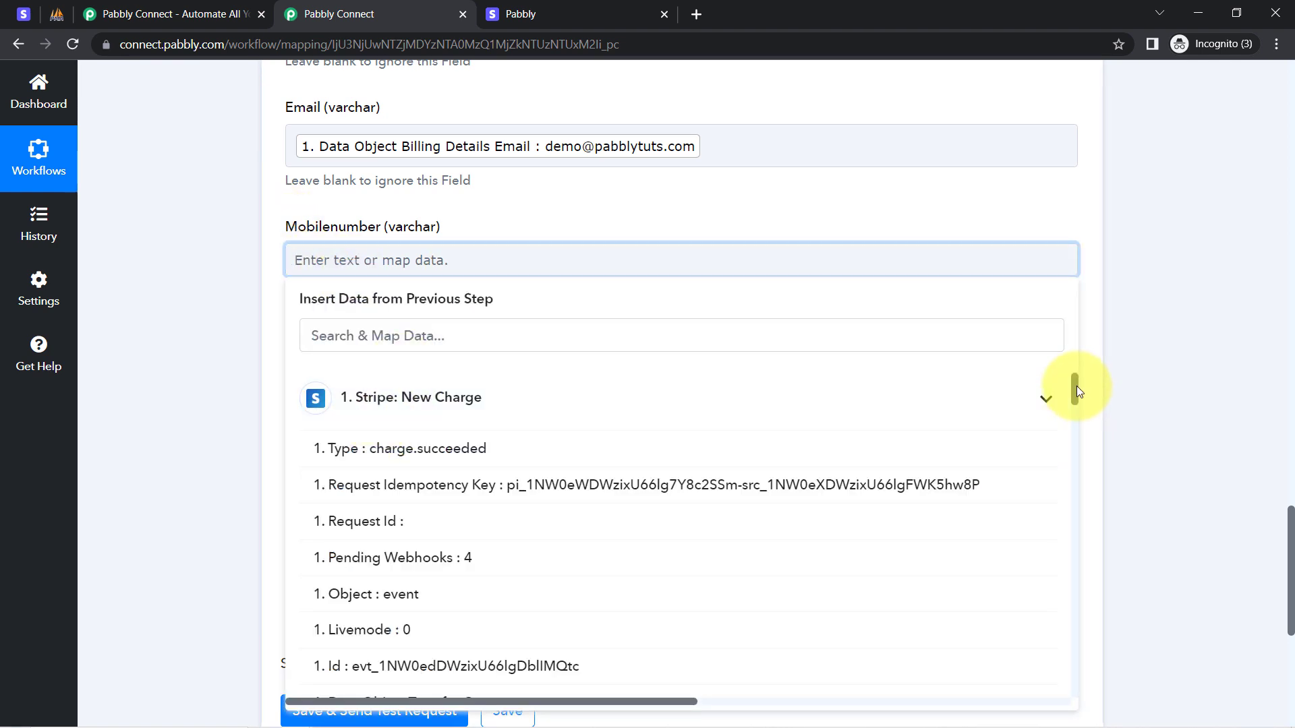
drag(1077, 390, 1066, 645)
scroll(463, 414, up, 2)
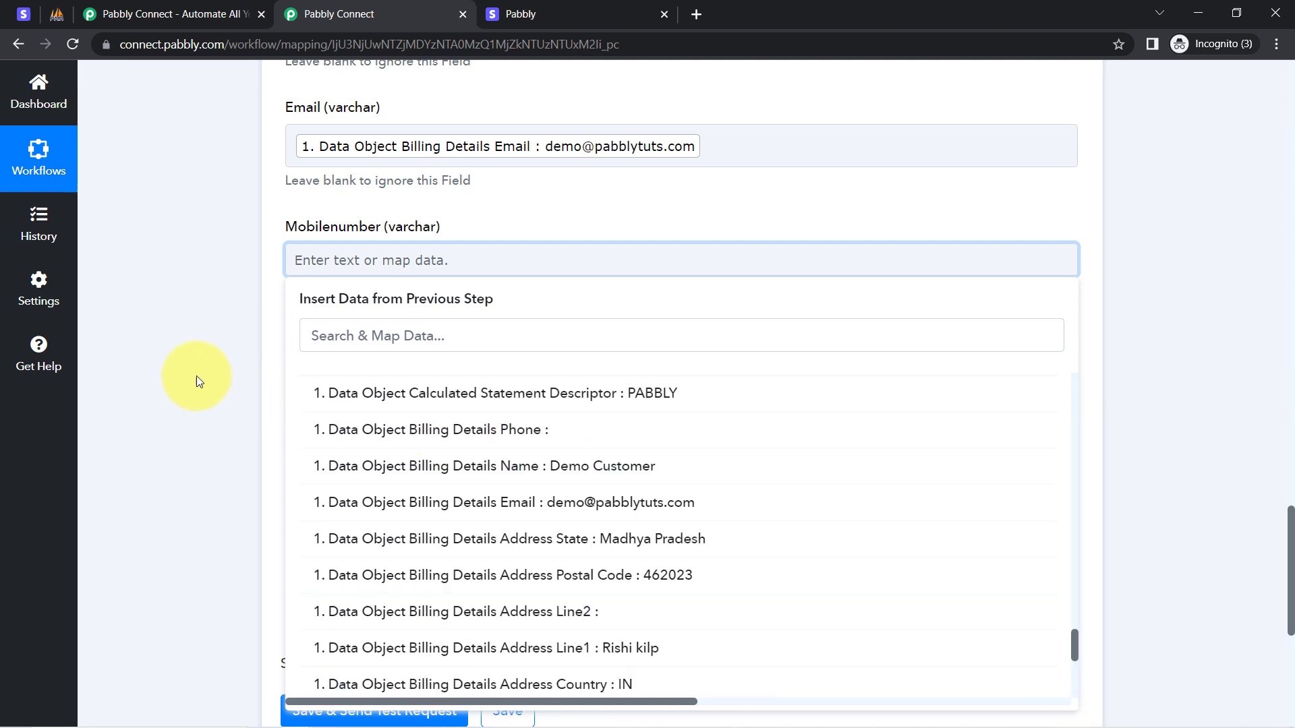
click(228, 270)
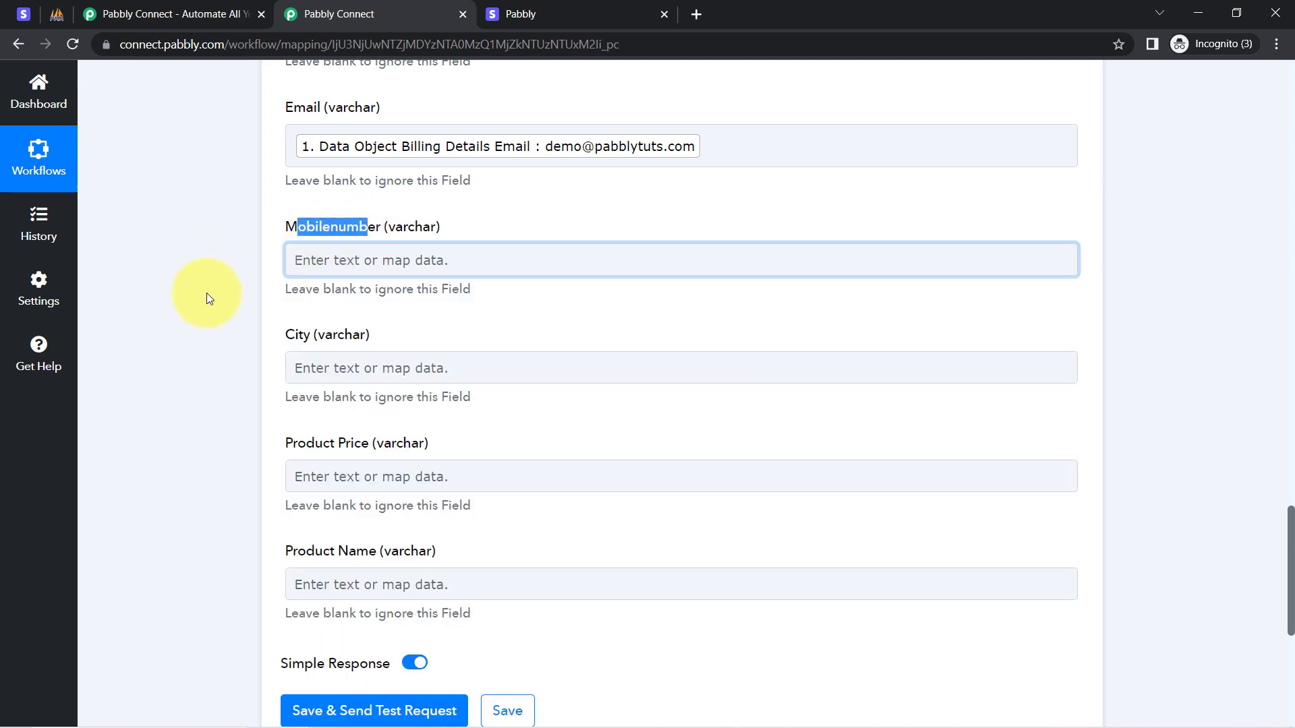
click(206, 293)
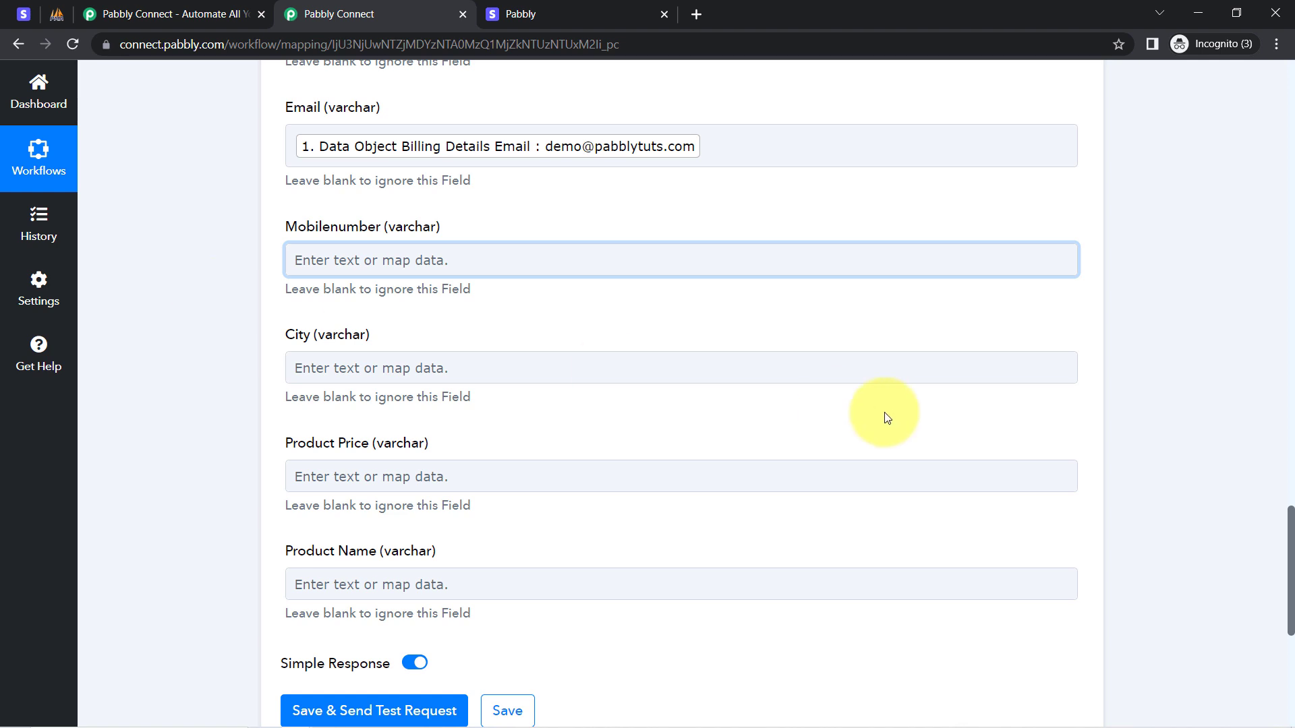
Map City to Data Object Billing Details Address City by searching 'bh'.
click(370, 367)
click(371, 443)
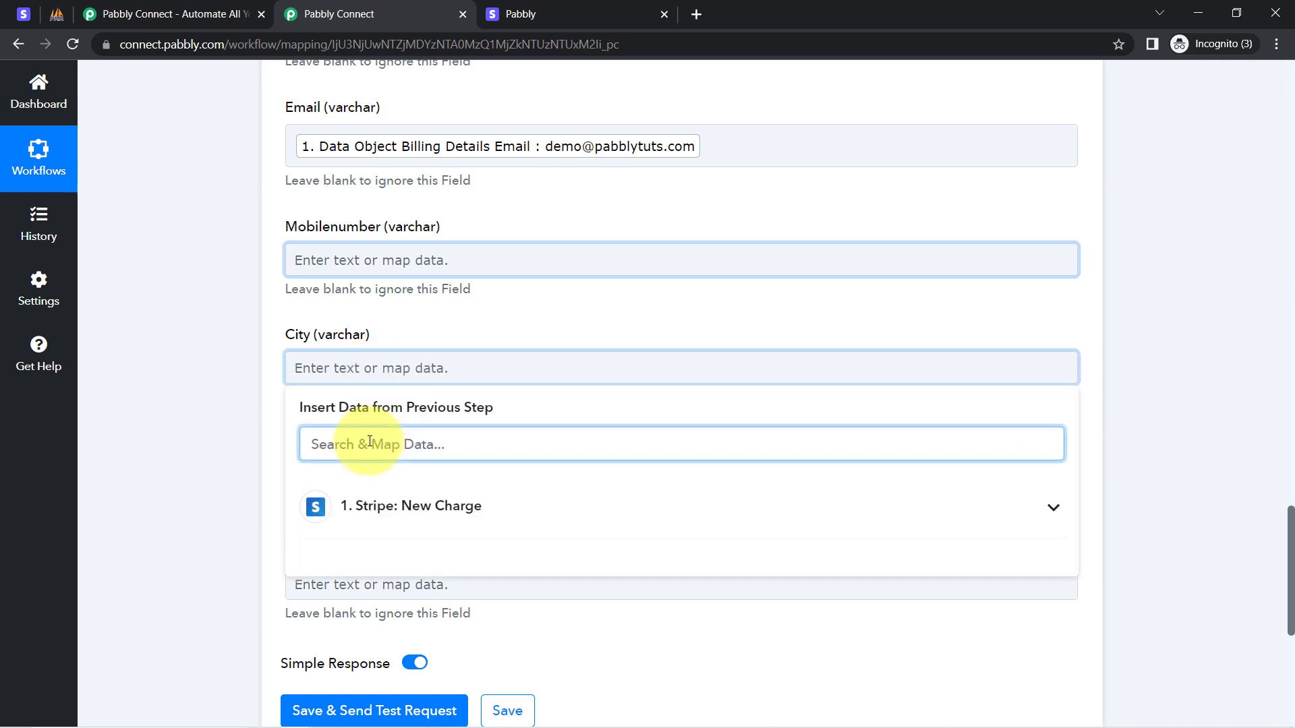
text(bho)
key(BackSpace)
key(BackSpace)
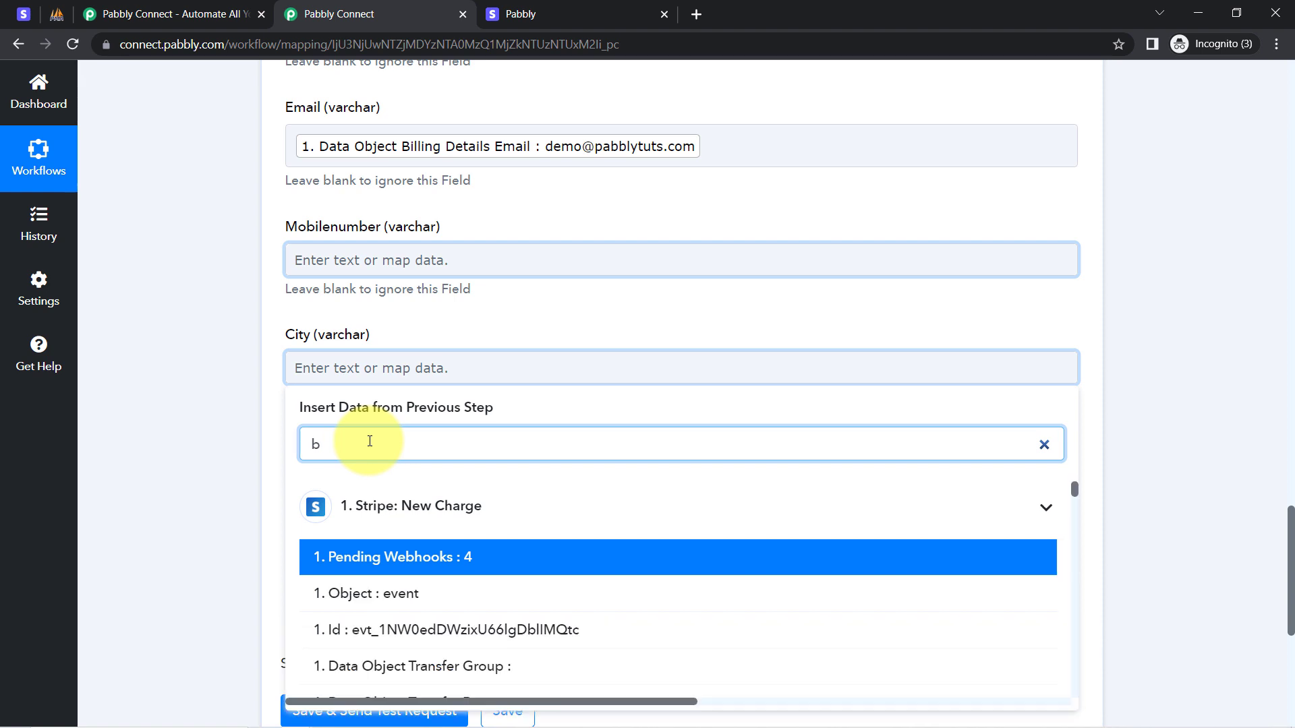
text(h)
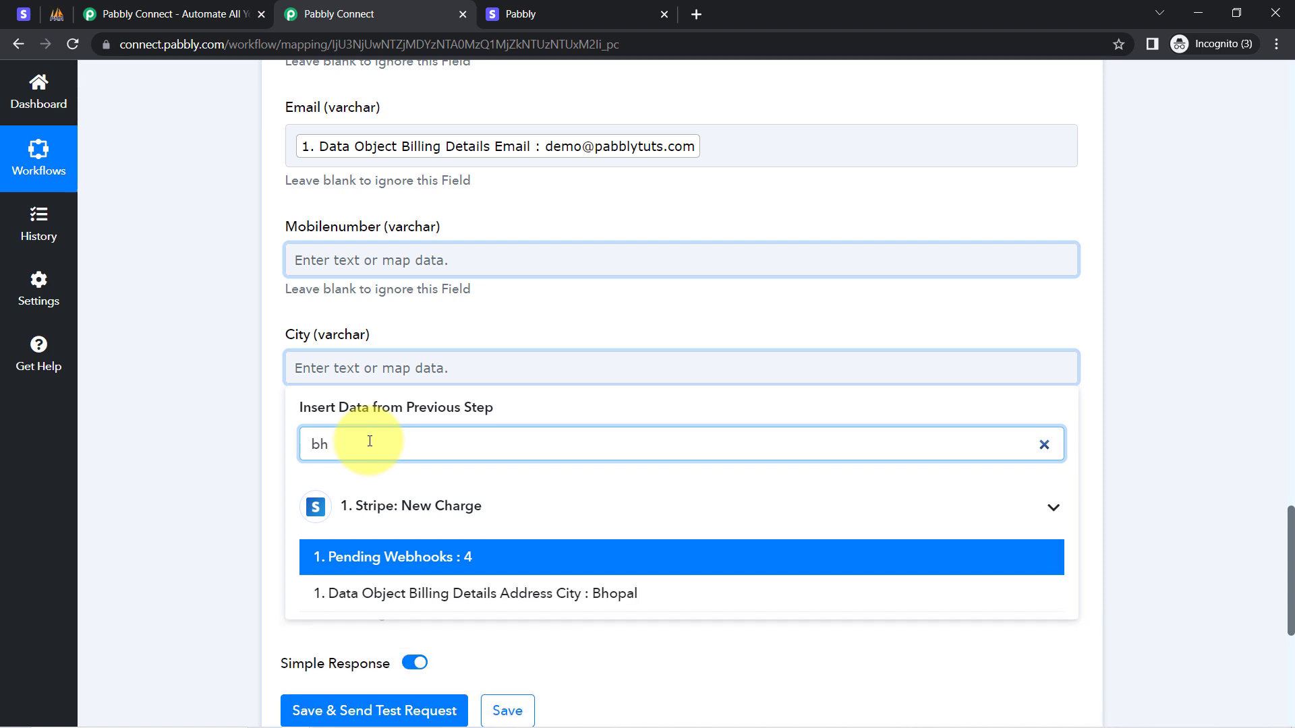
click(362, 594)
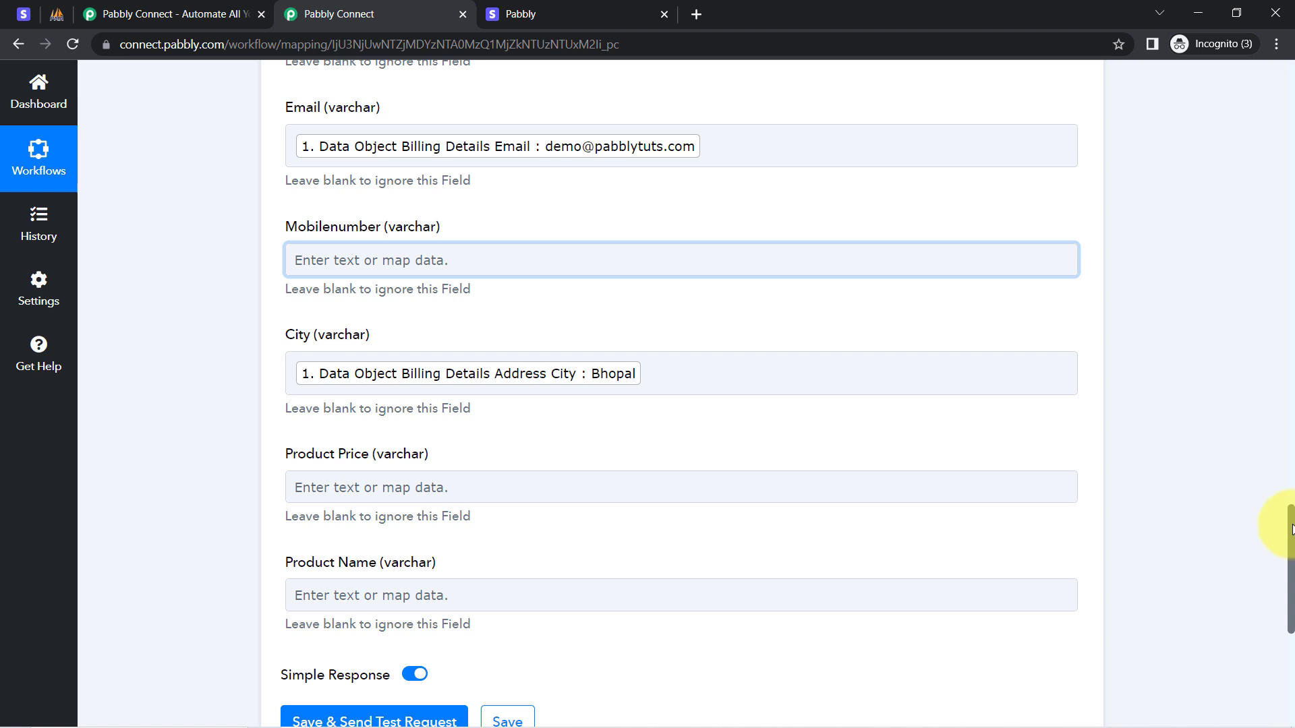
scroll(1288, 533, down, 2)
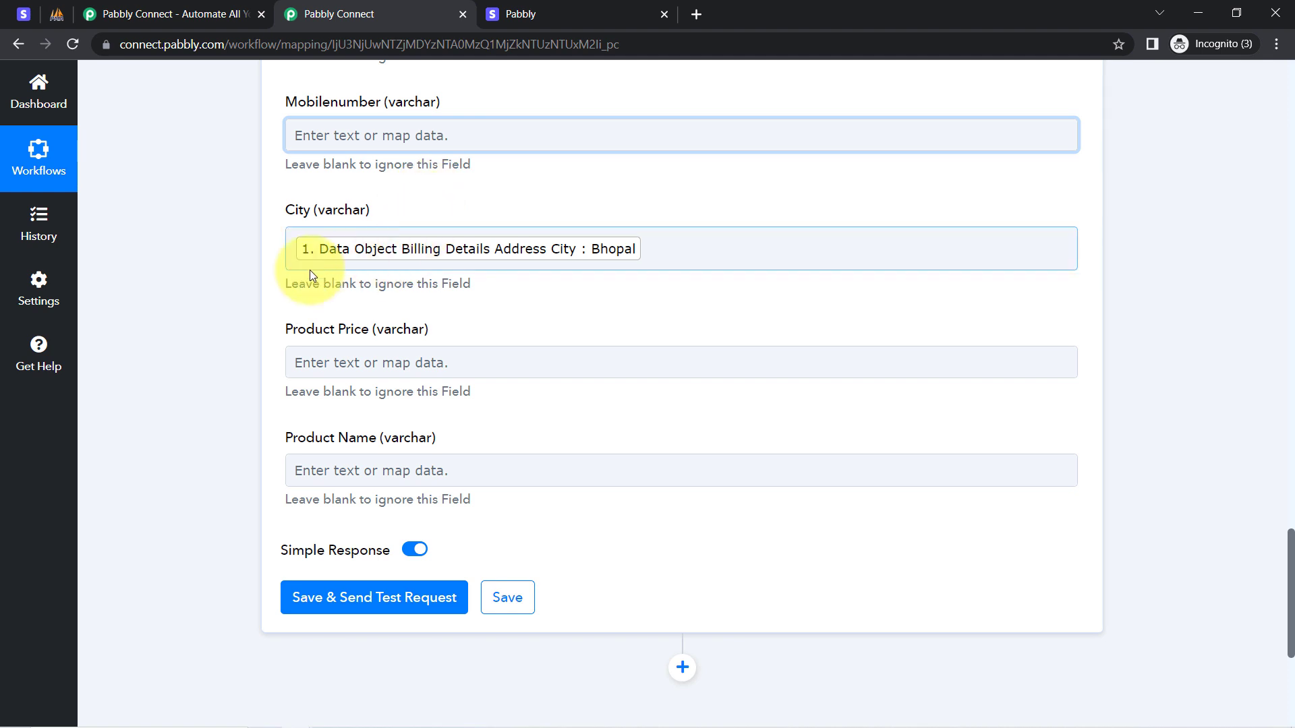
Check the Stripe payment confirmation page before mapping Product Price.
click(564, 15)
click(389, 6)
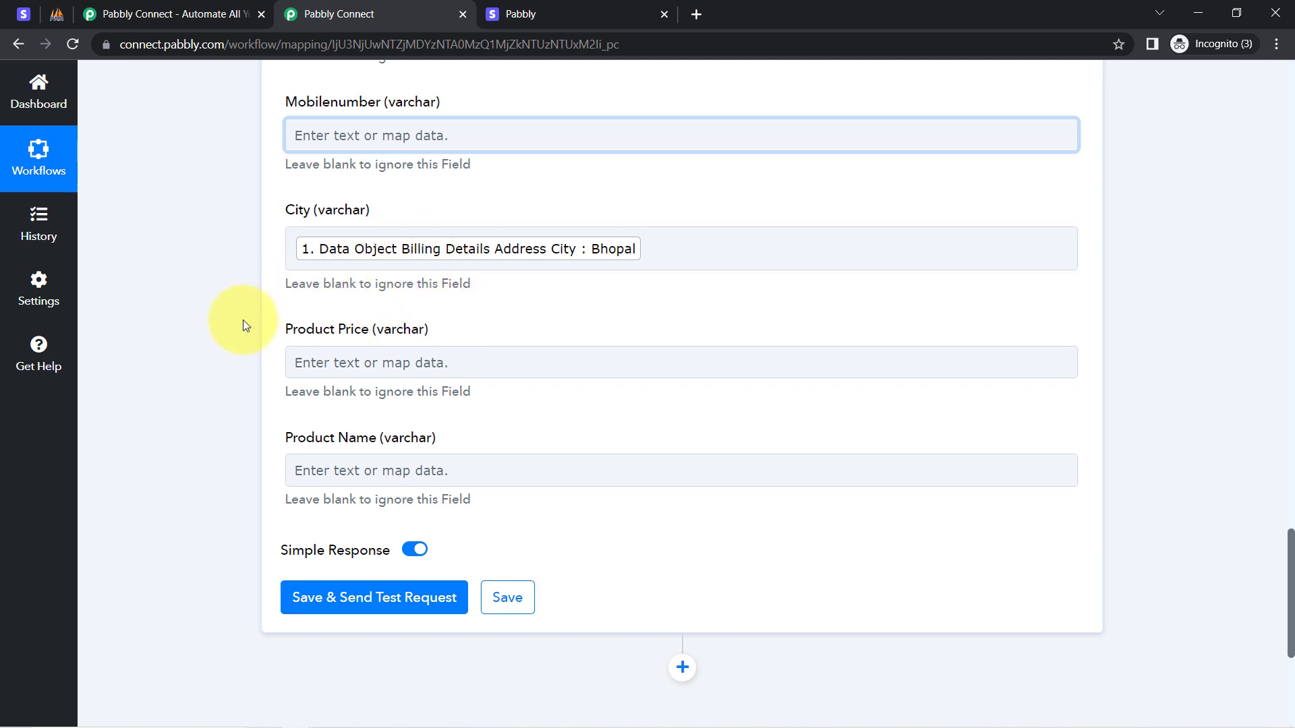
click(354, 362)
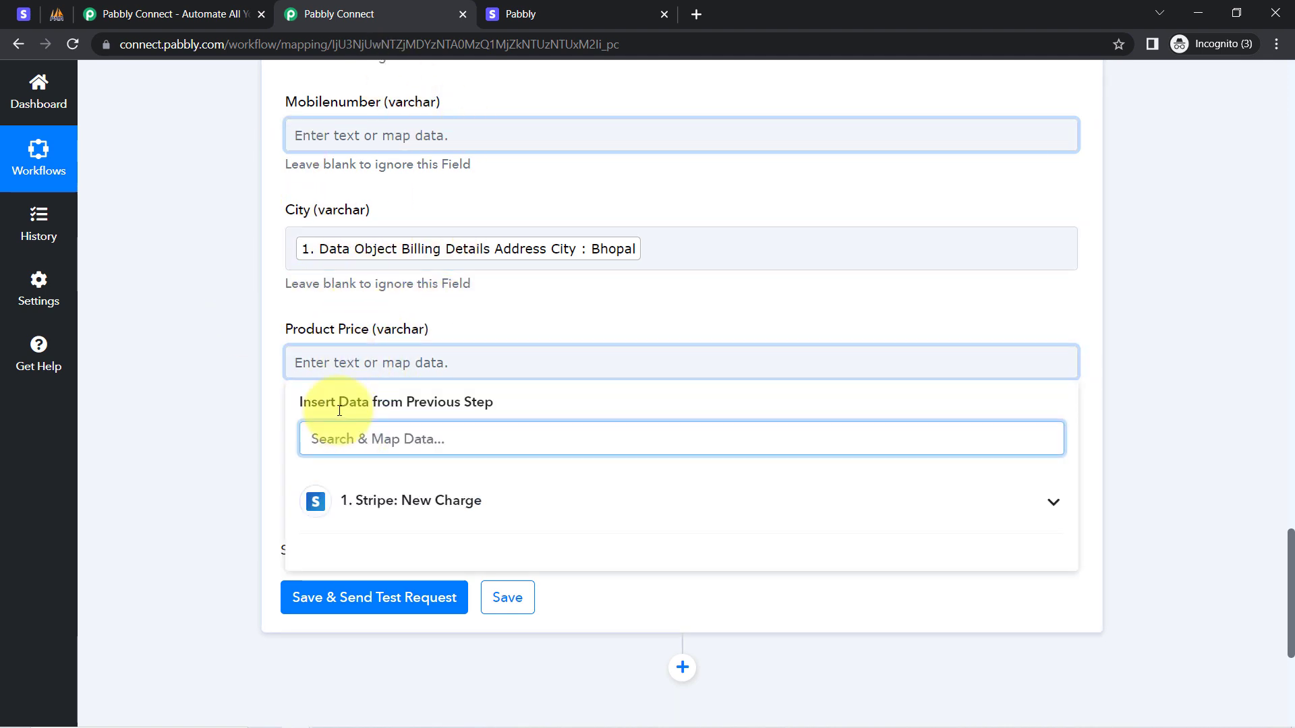
Search '499' in Product Price's data list, then clear it and close without mapping.
scroll(339, 411, up, 8)
scroll(253, 516, down, 8)
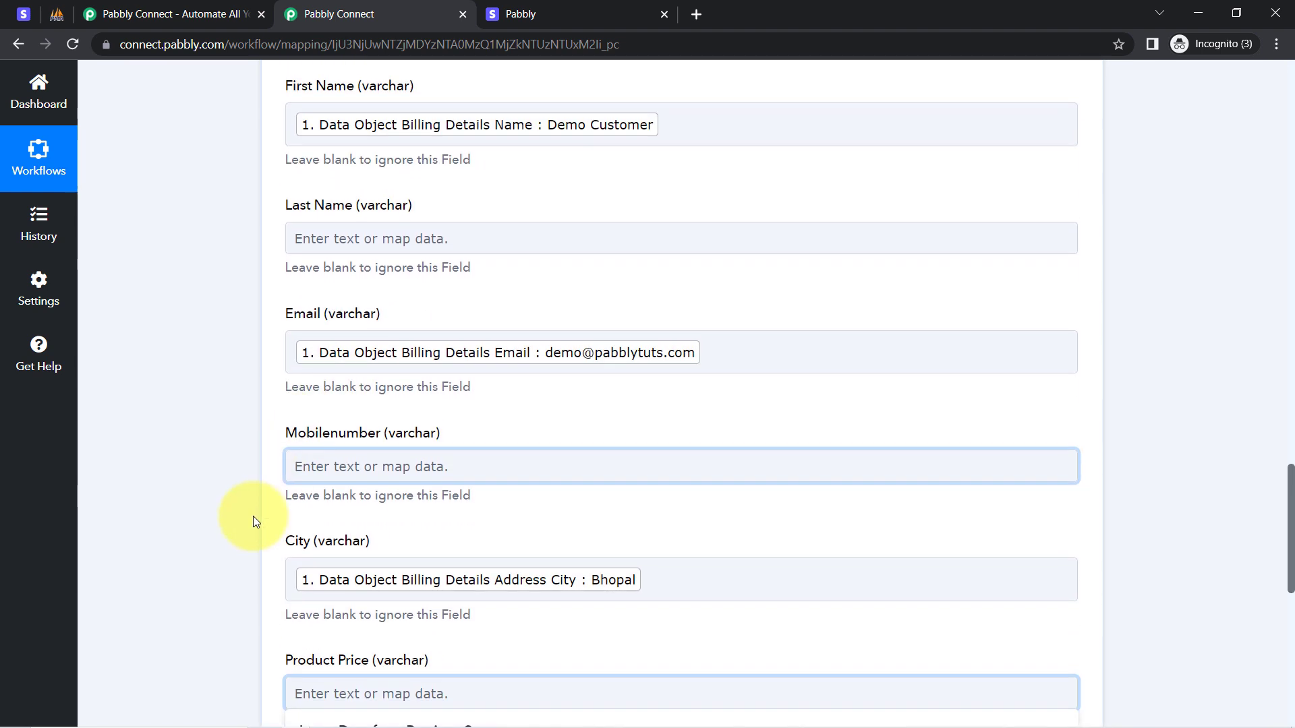
scroll(252, 515, up, 1)
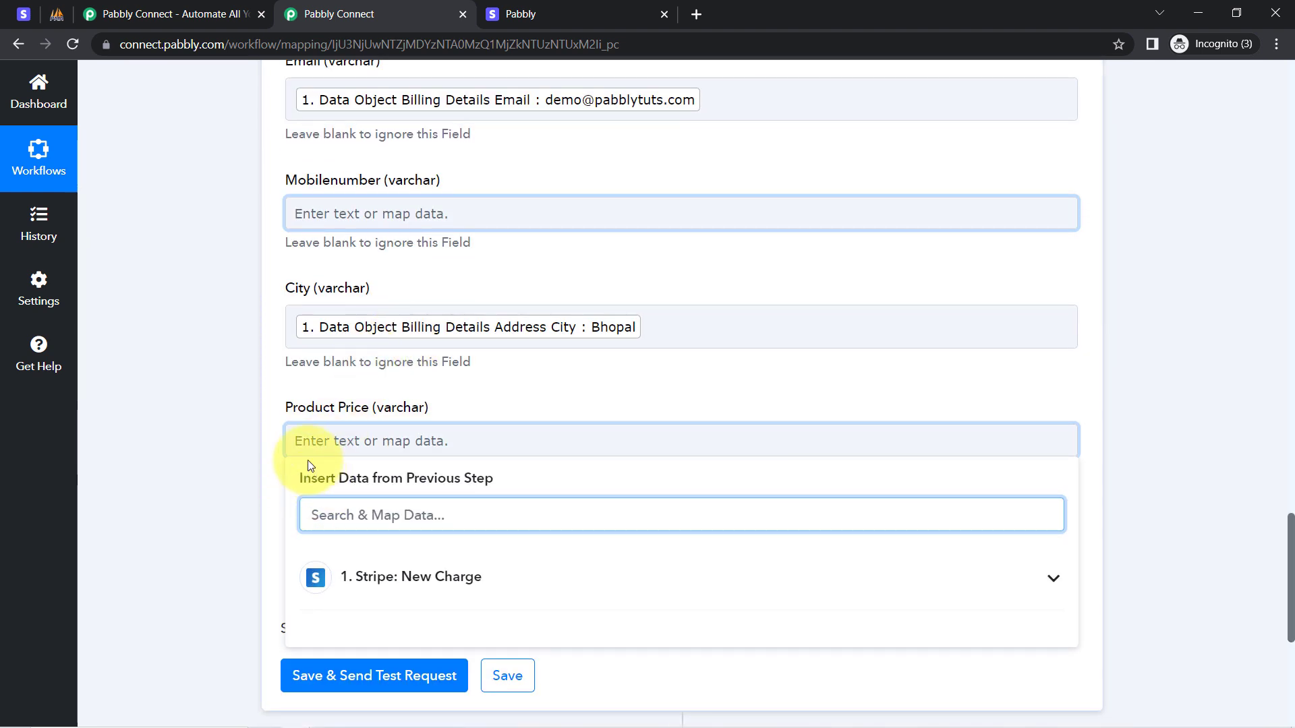
scroll(220, 385, up, 2)
scroll(223, 393, down, 6)
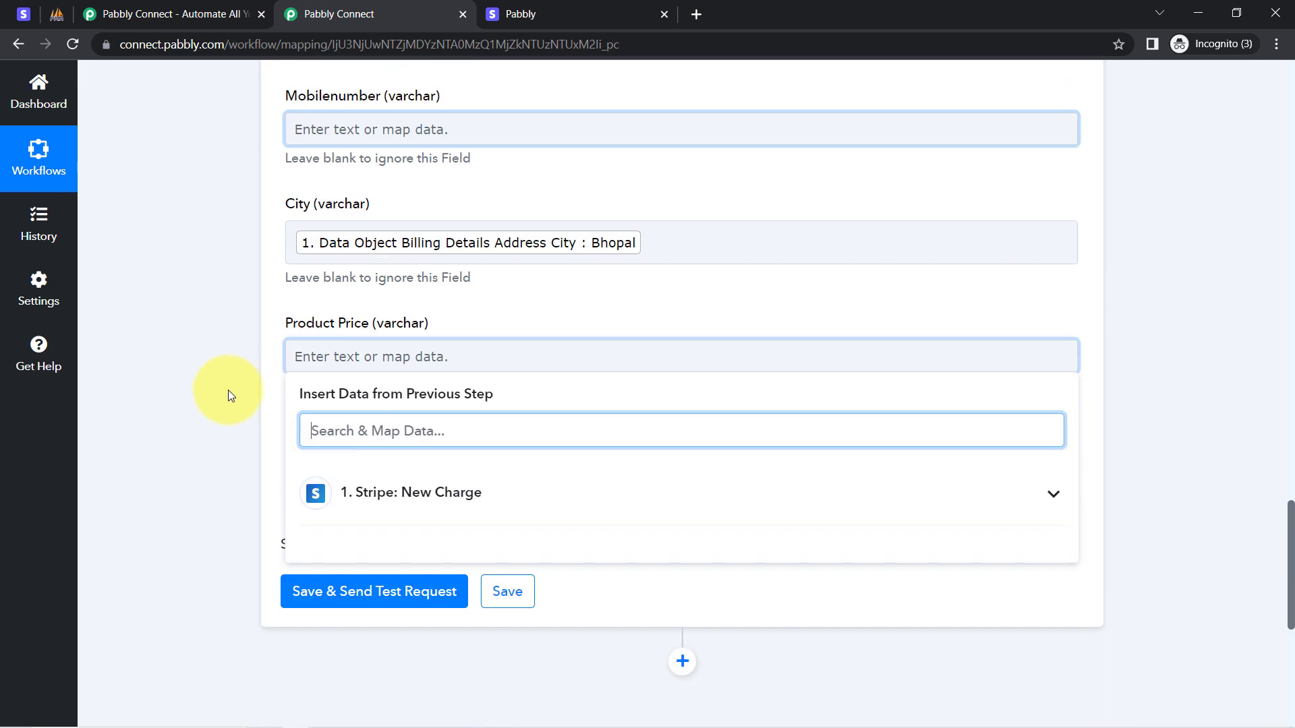
text(499)
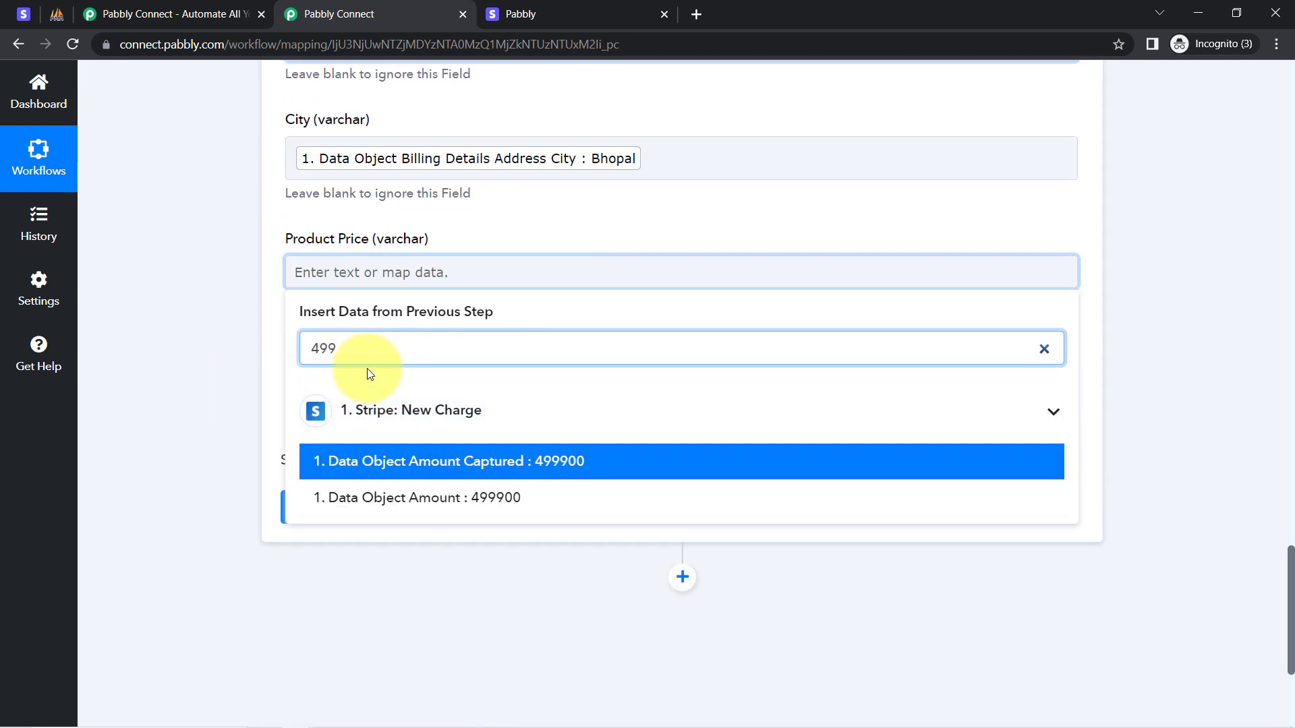
key(BackSpace)
click(274, 346)
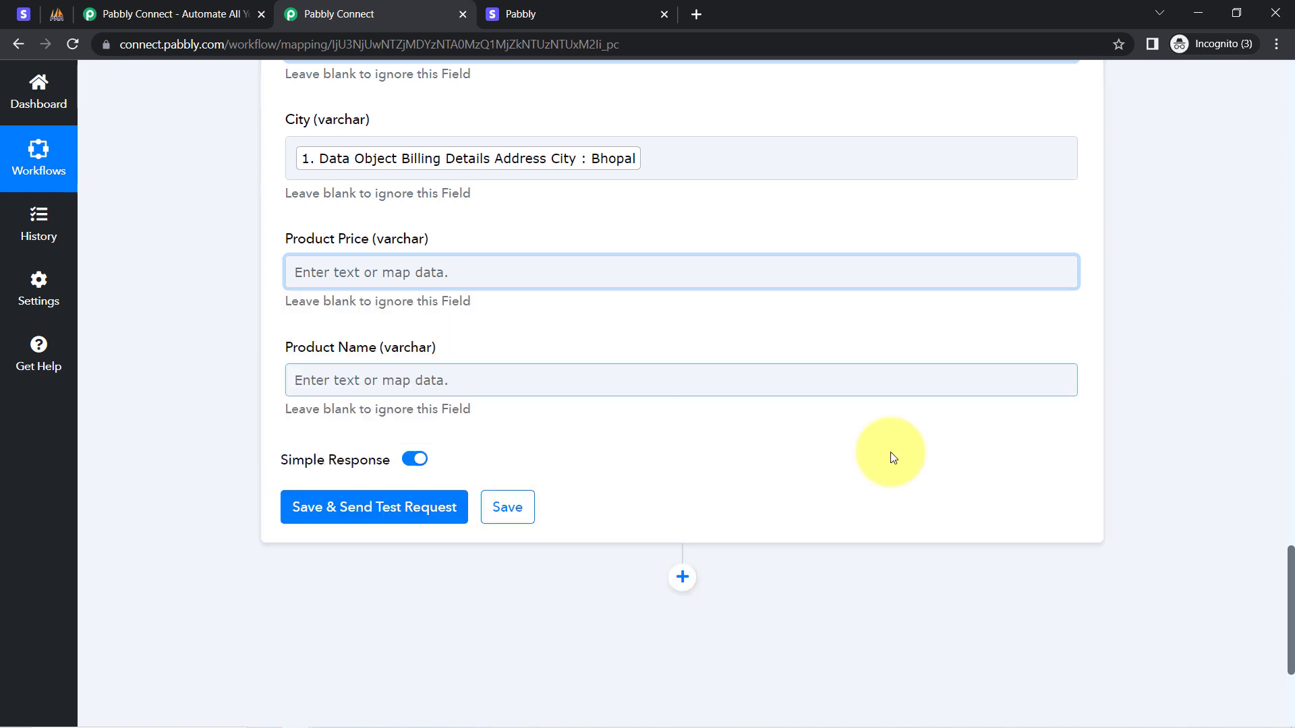
drag(1291, 583, 1273, 325)
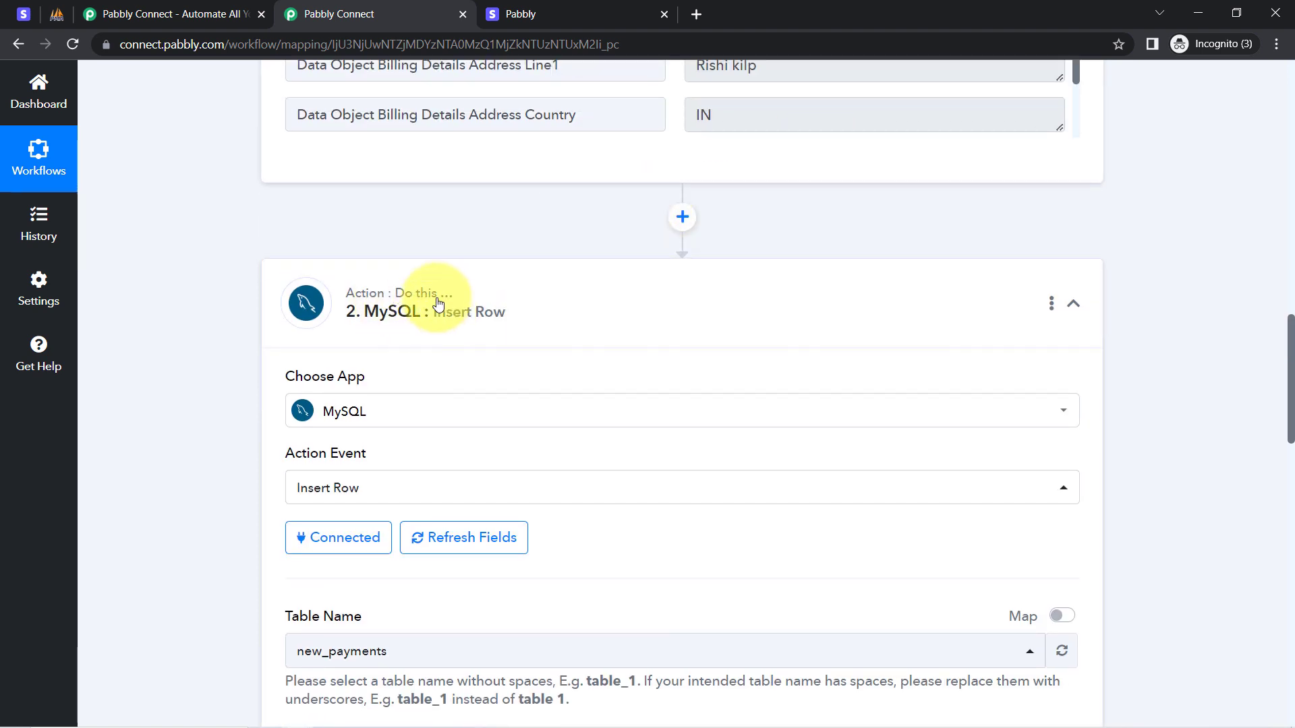
Add a Number Formatter step with the Perform Math Operation action above MySQL Insert Row, and connect it.
click(684, 217)
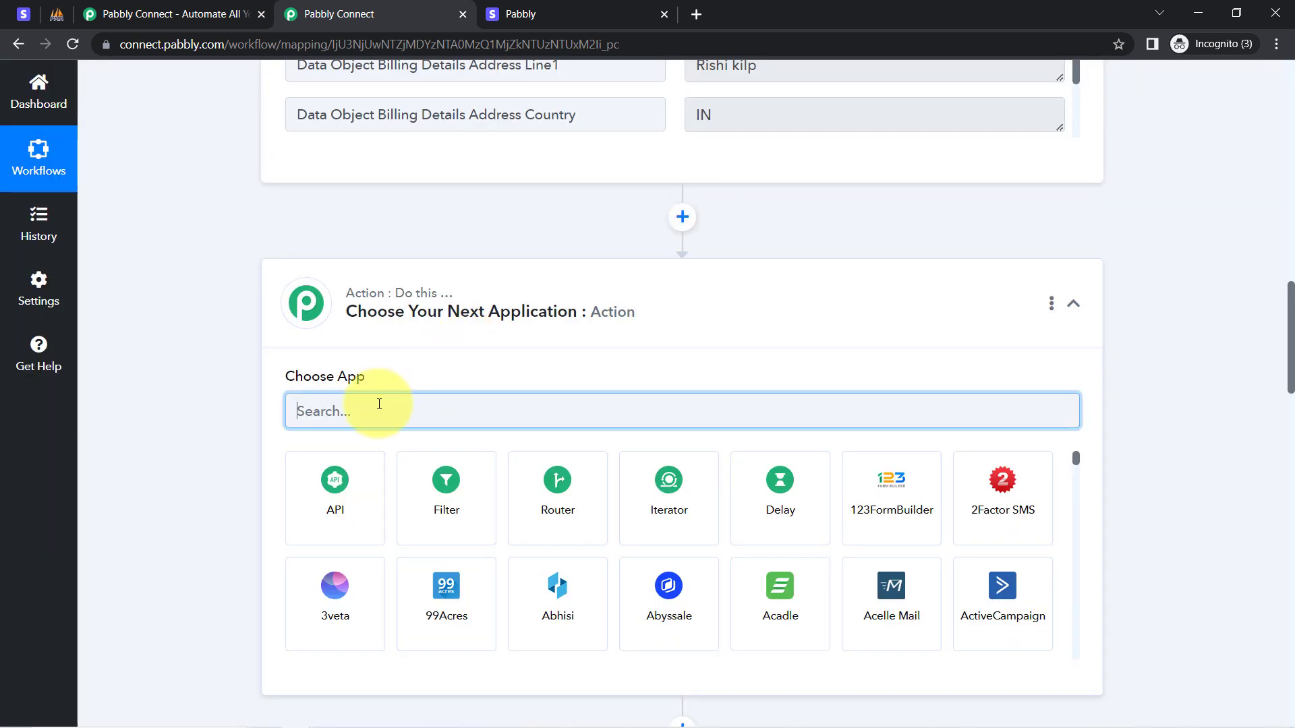
text(numbe)
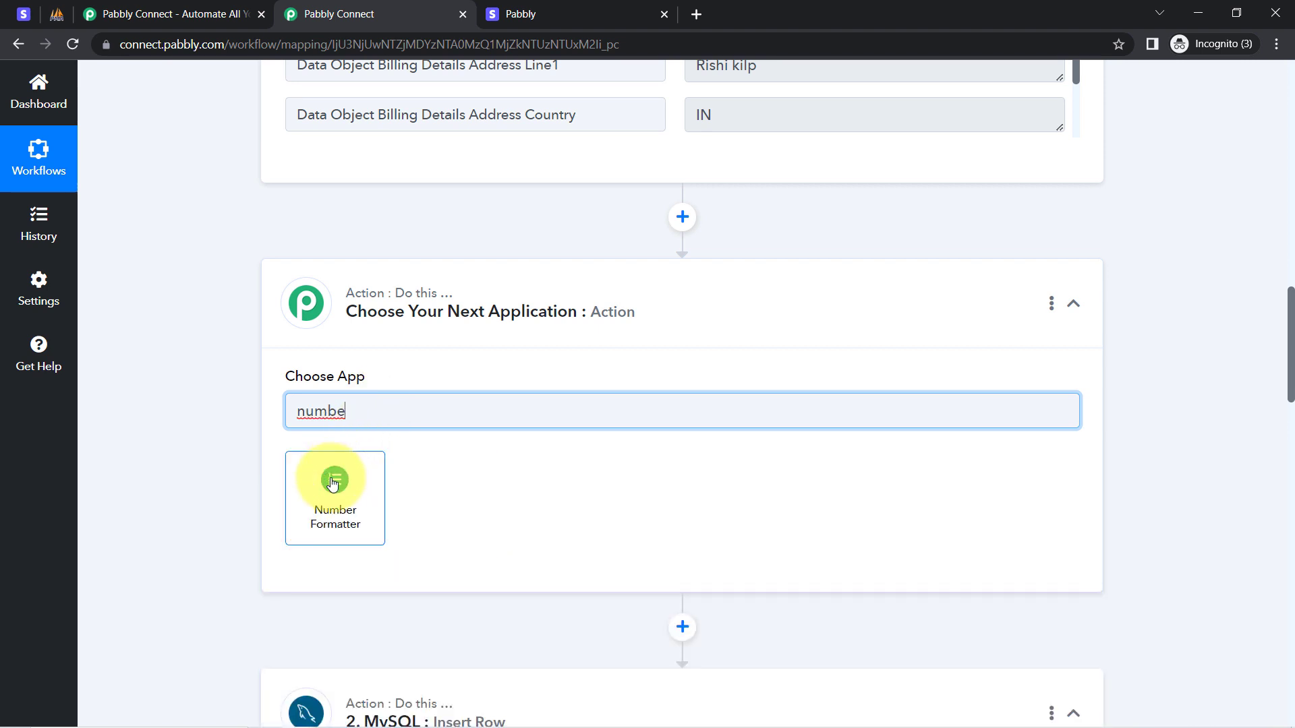
click(335, 480)
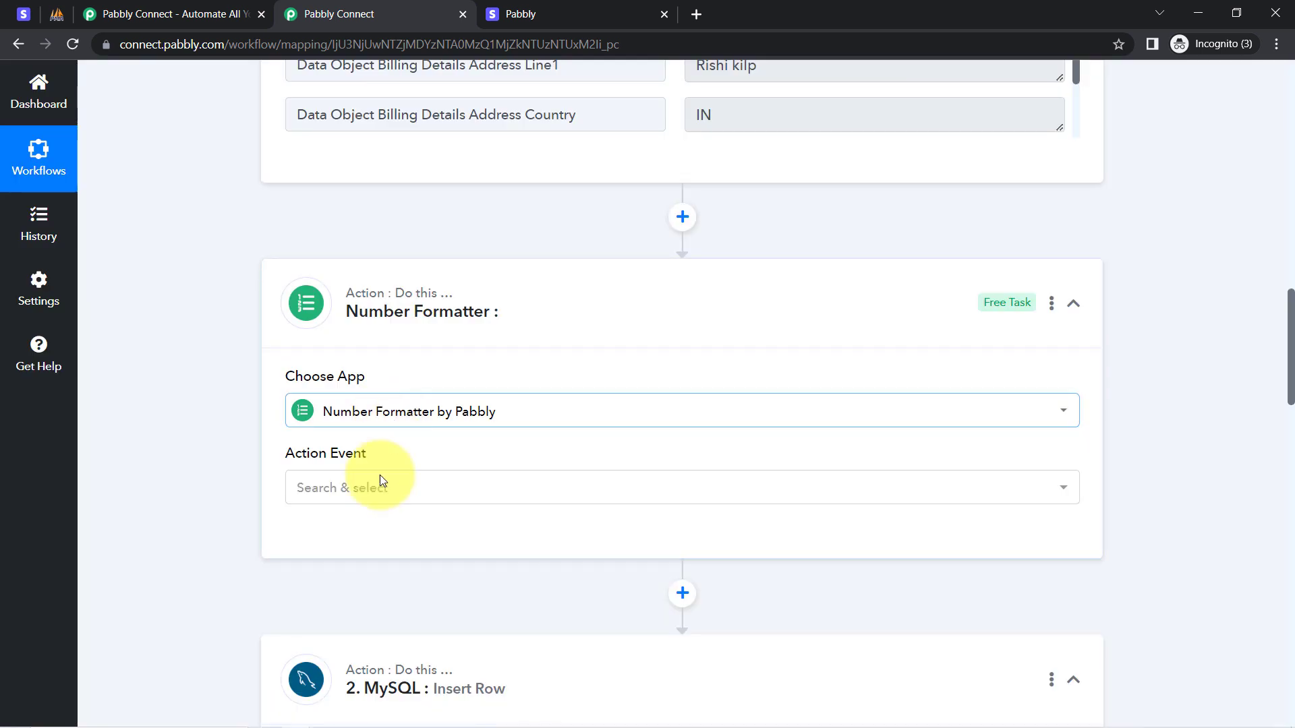
click(304, 487)
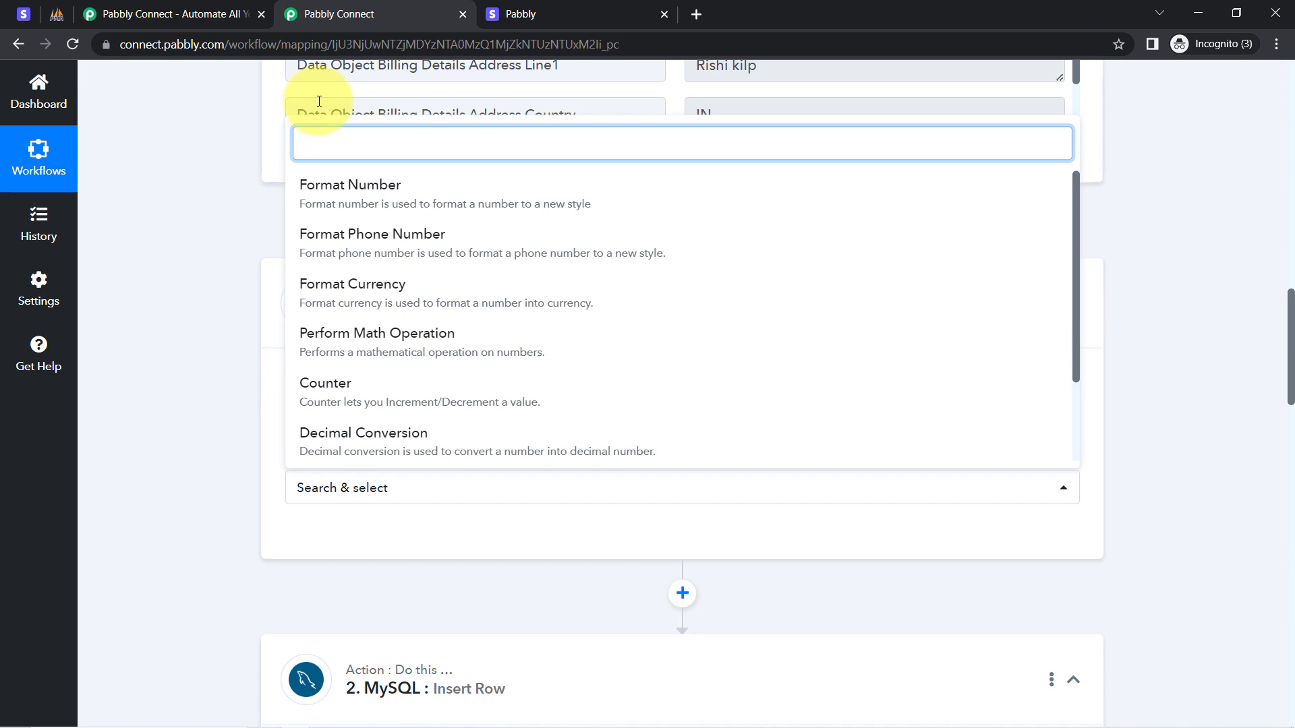
text(mat)
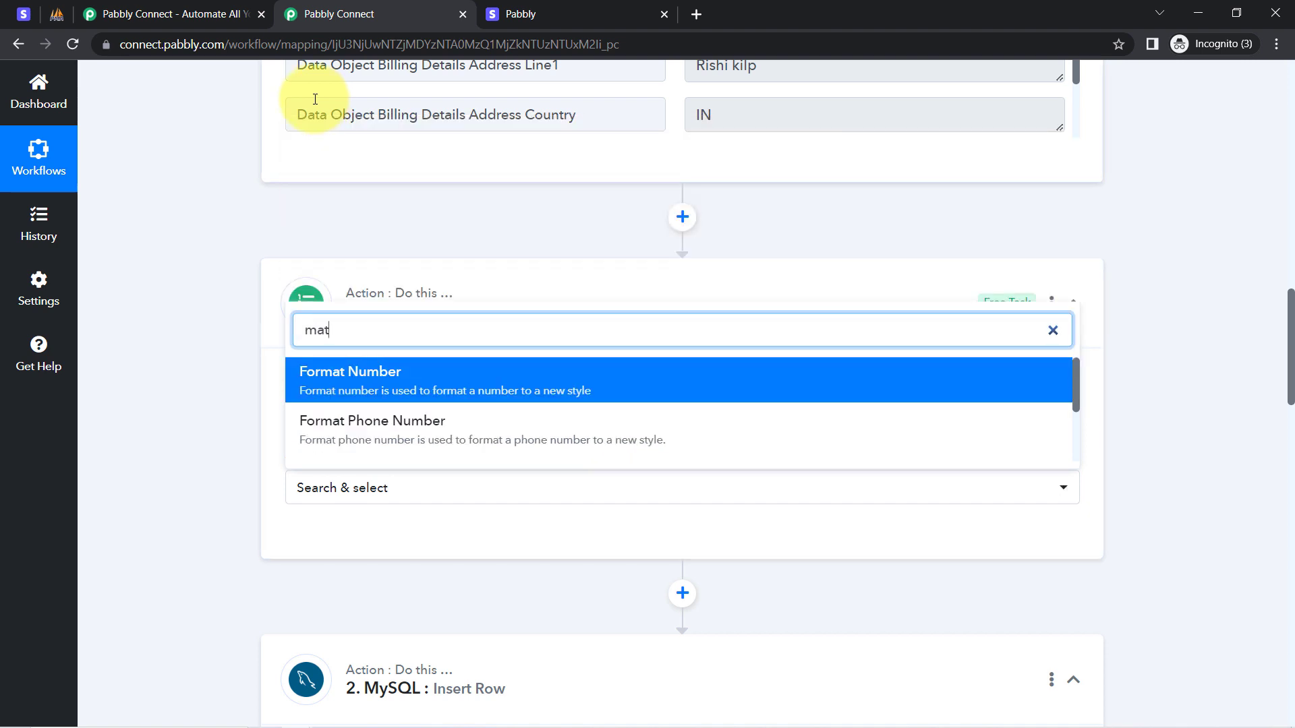
scroll(377, 436, down, 2)
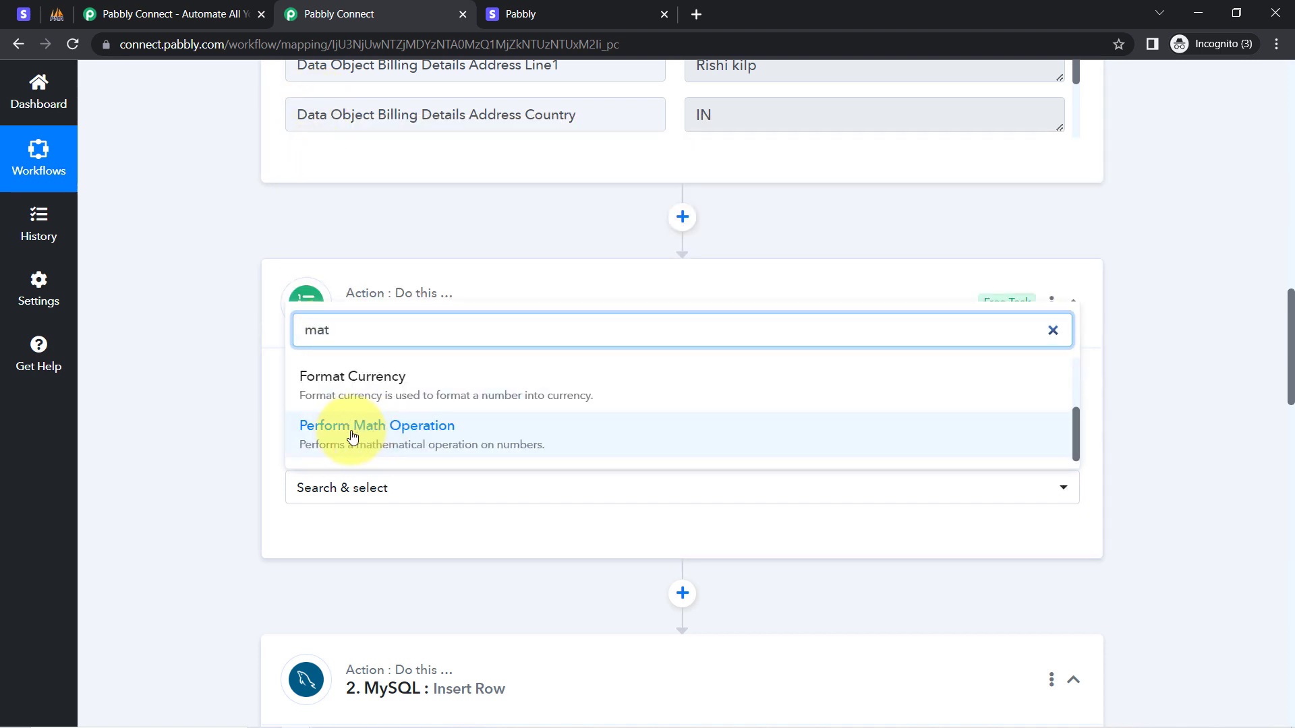
click(351, 436)
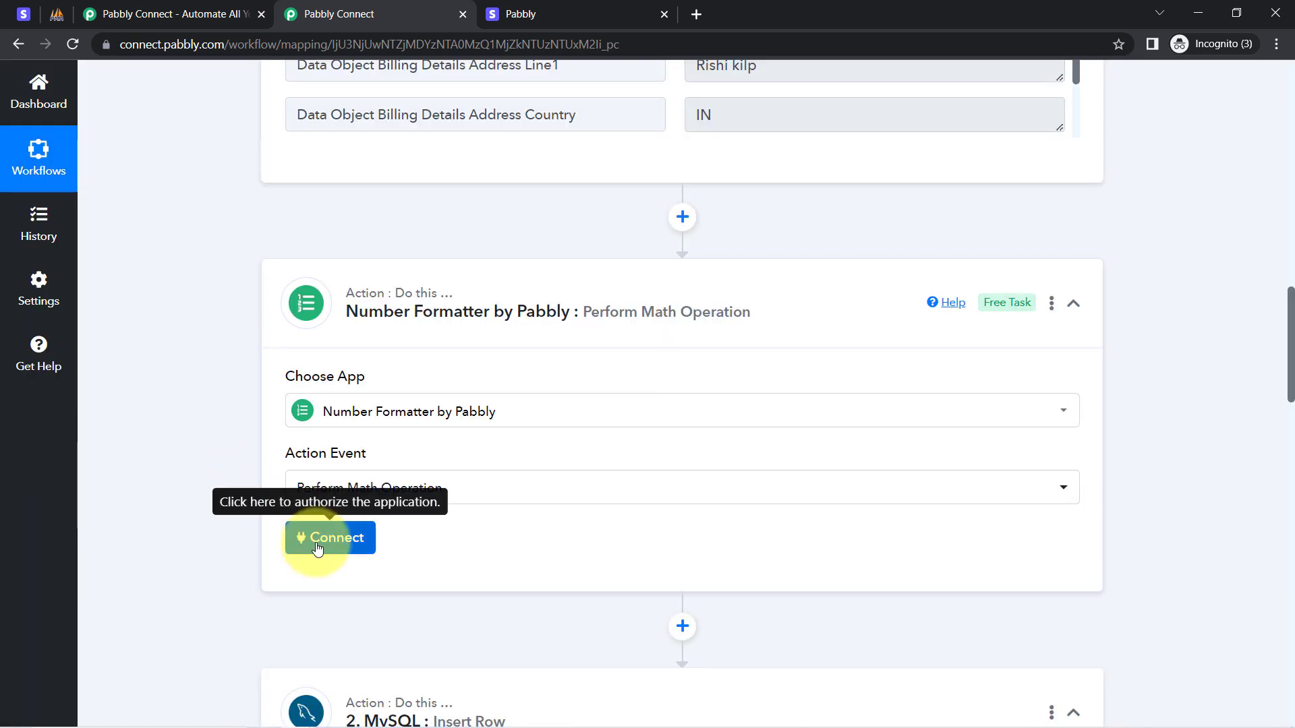
click(318, 547)
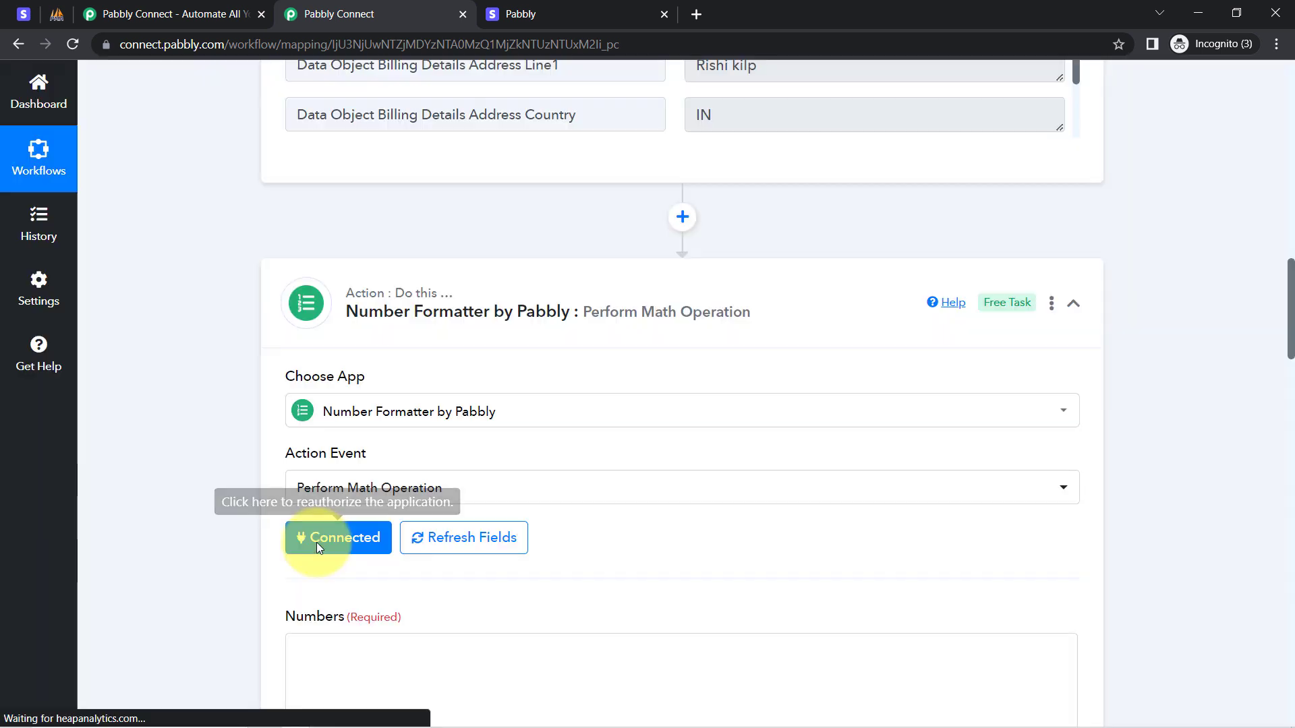
Fill Numbers with the Stripe Data Object Amount Captured (499900) followed by ',100'.
scroll(1290, 310, down, 6)
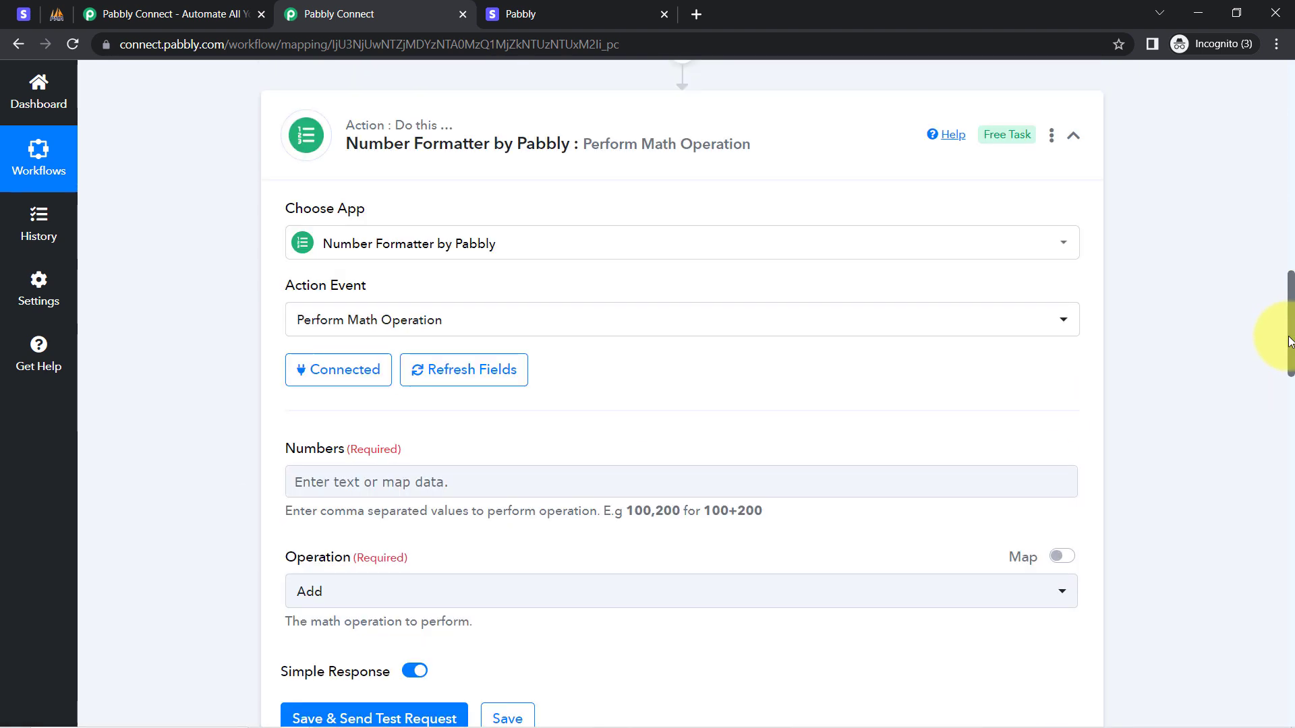
click(321, 252)
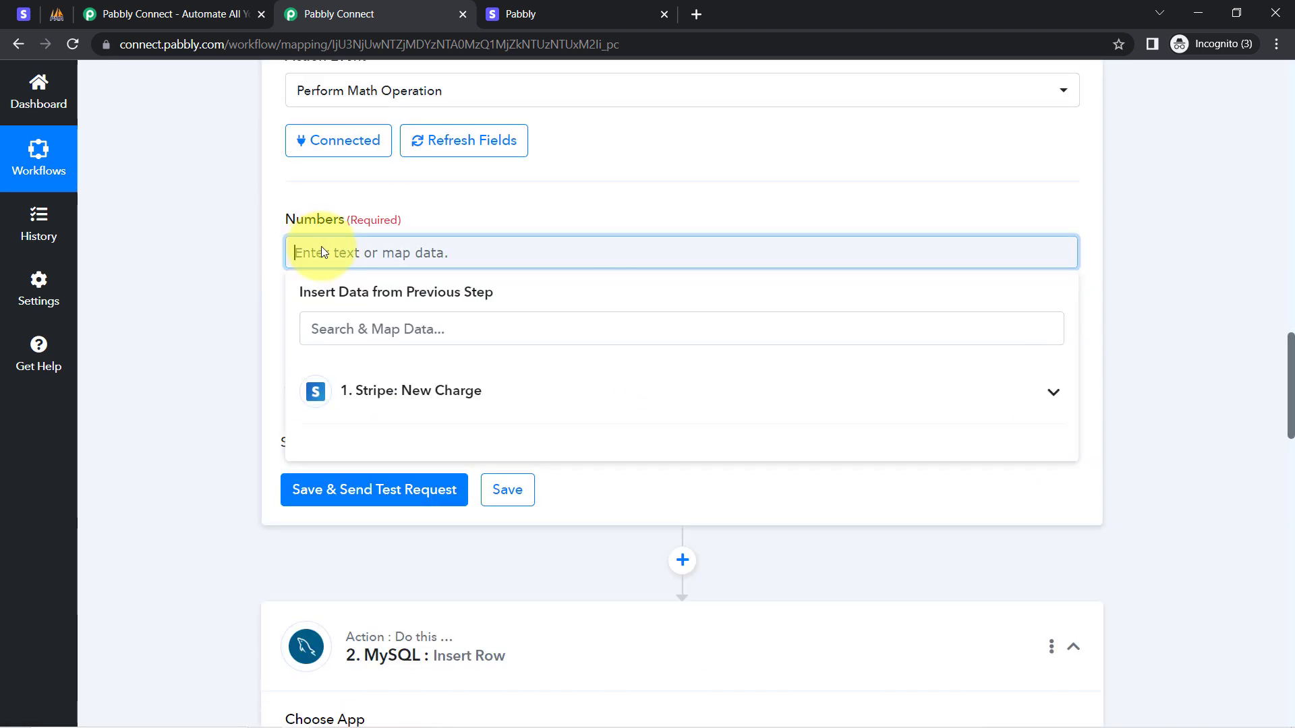
click(321, 326)
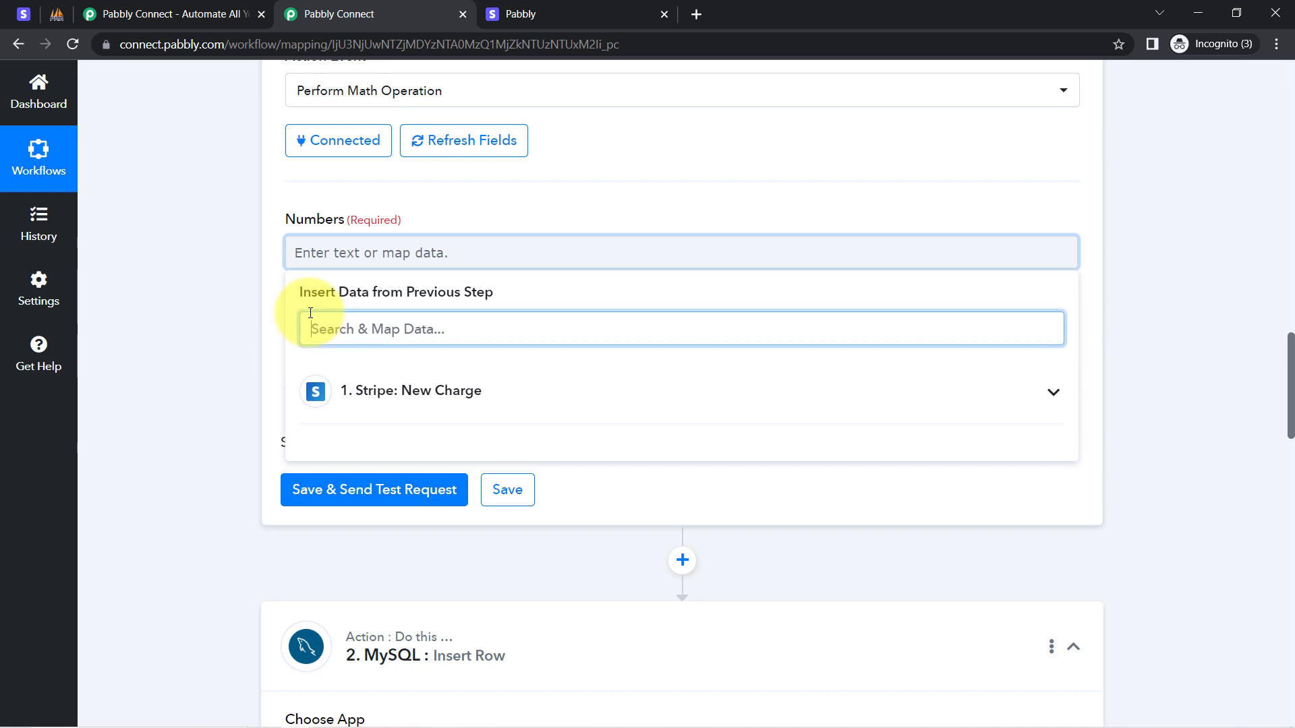
text(499)
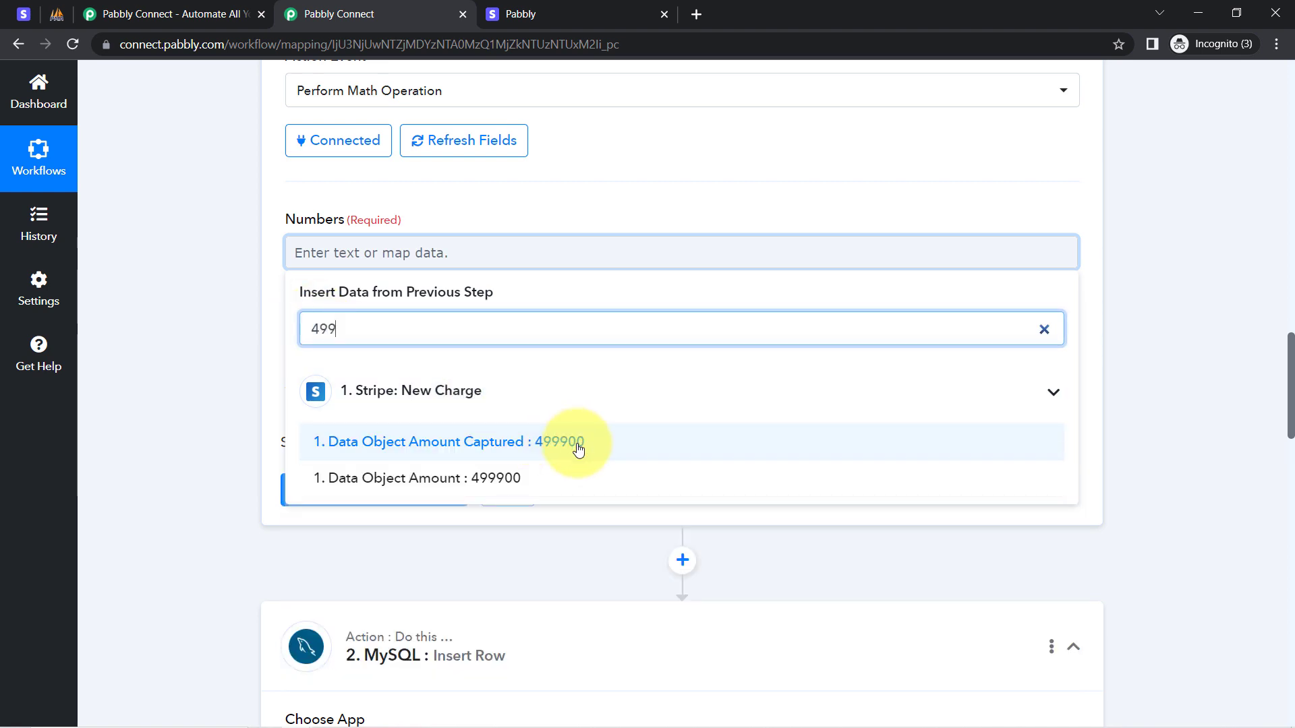
click(588, 448)
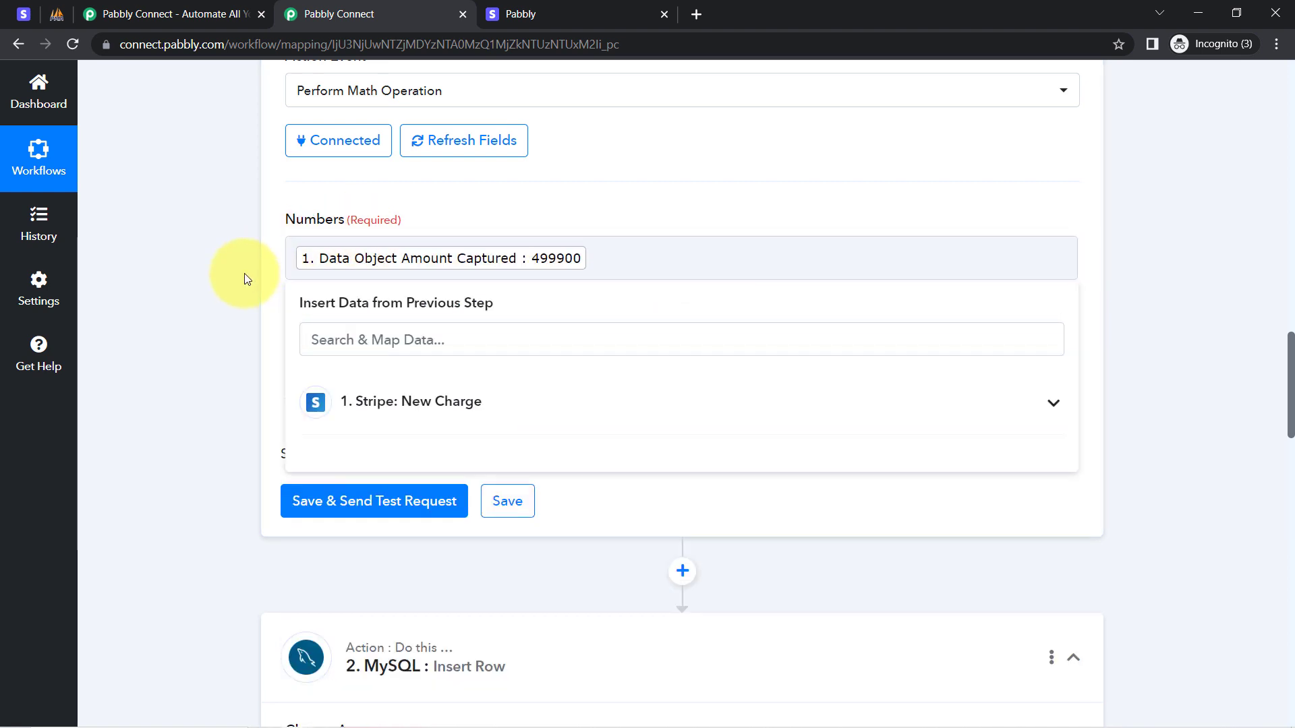
click(245, 274)
drag(300, 293, 601, 298)
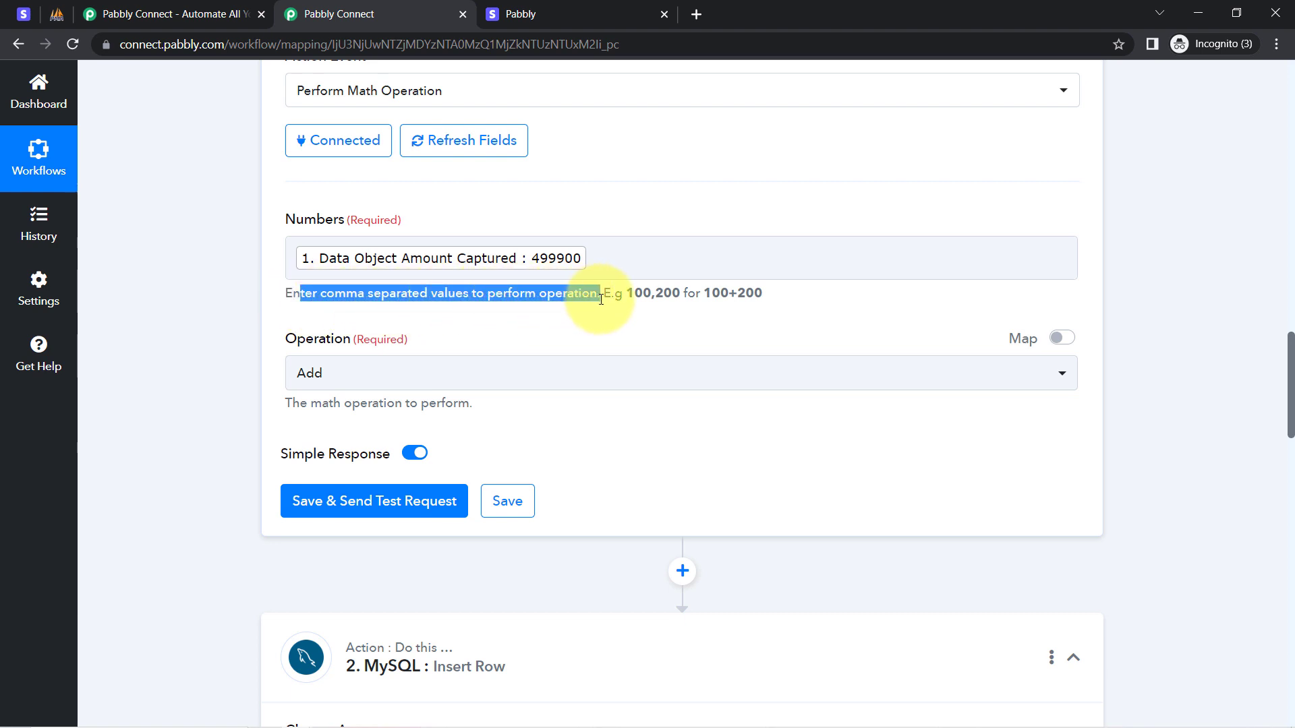
click(632, 300)
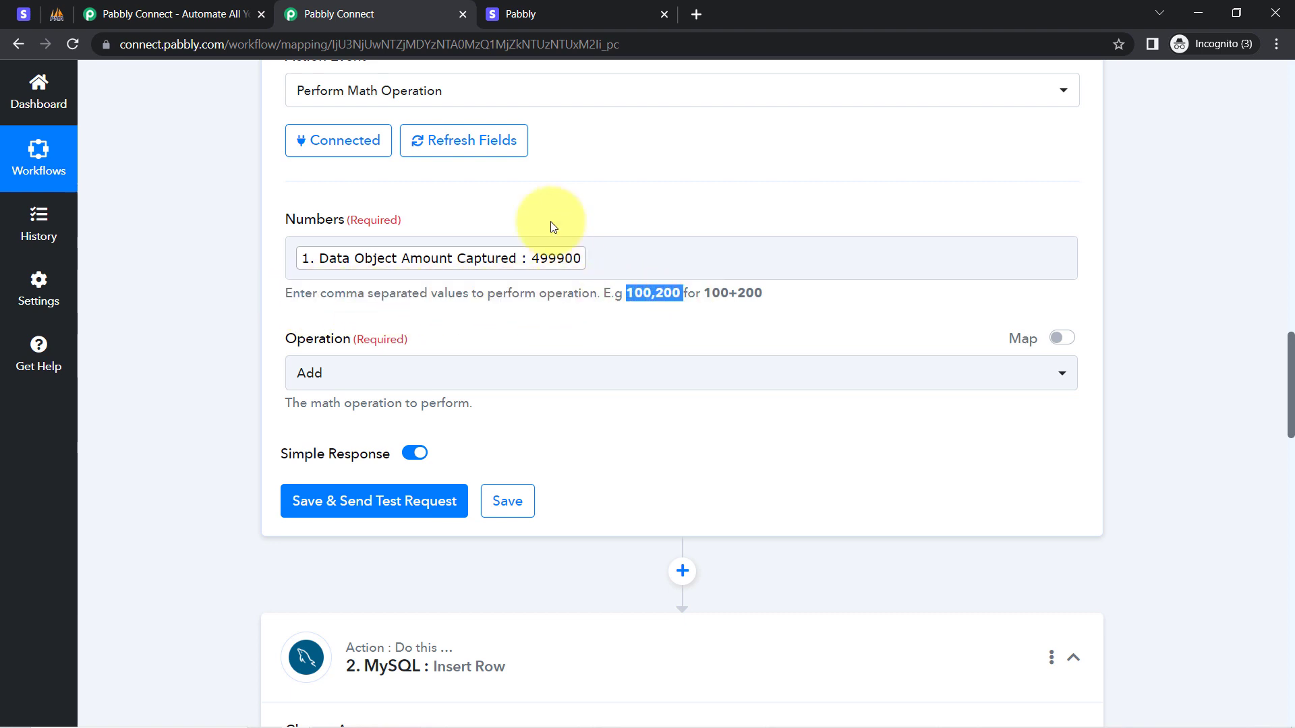
click(609, 260)
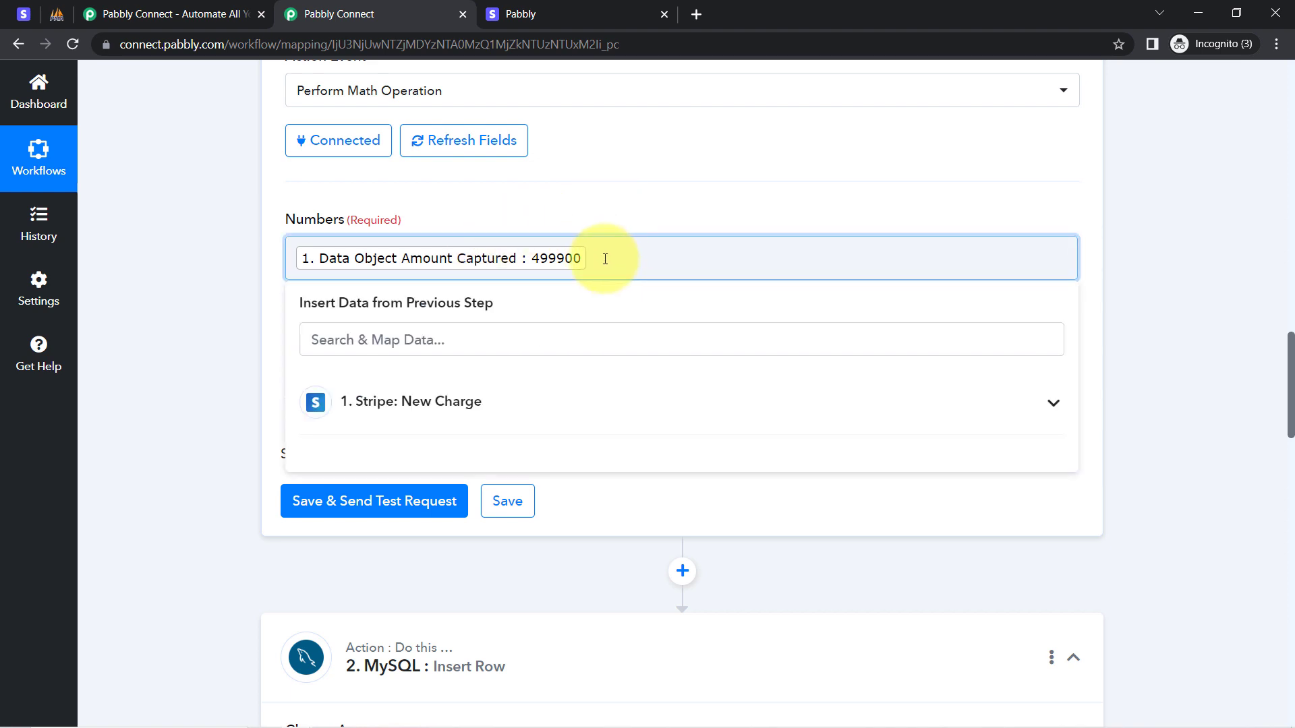
click(583, 218)
Set the operation to Divide and test the step, getting Result 4999.
click(348, 375)
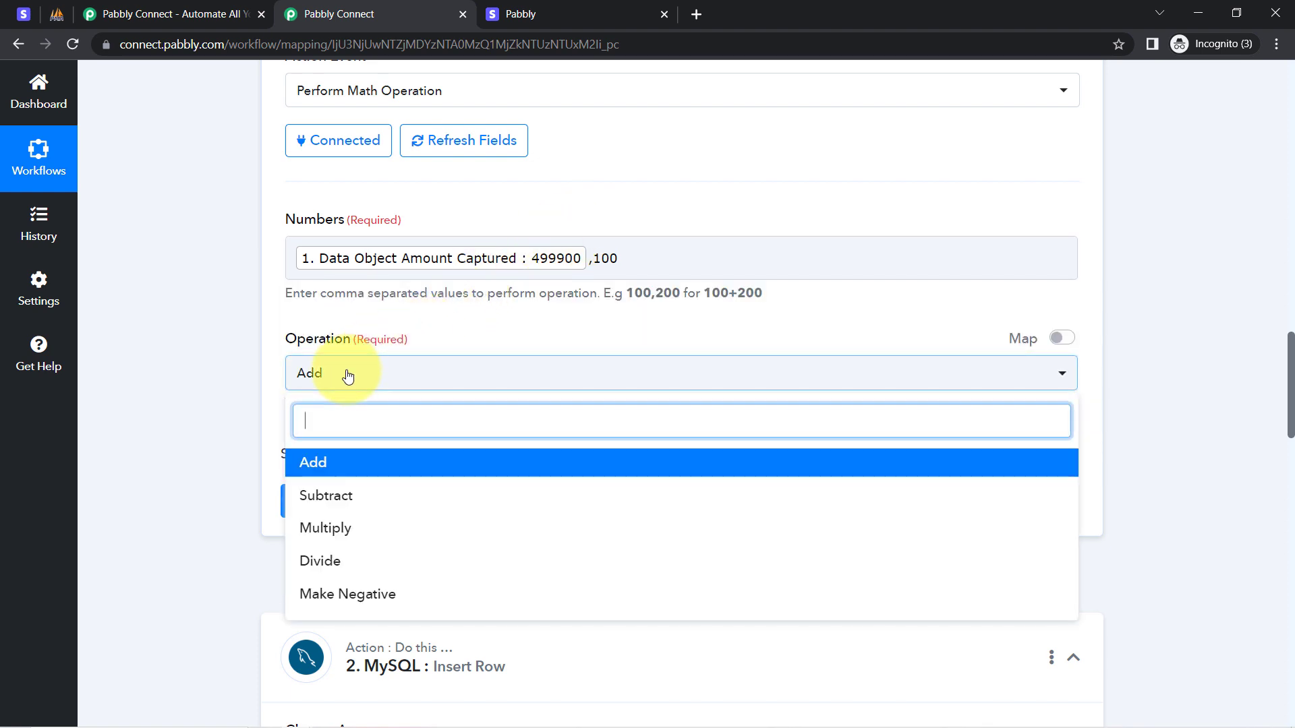
click(321, 561)
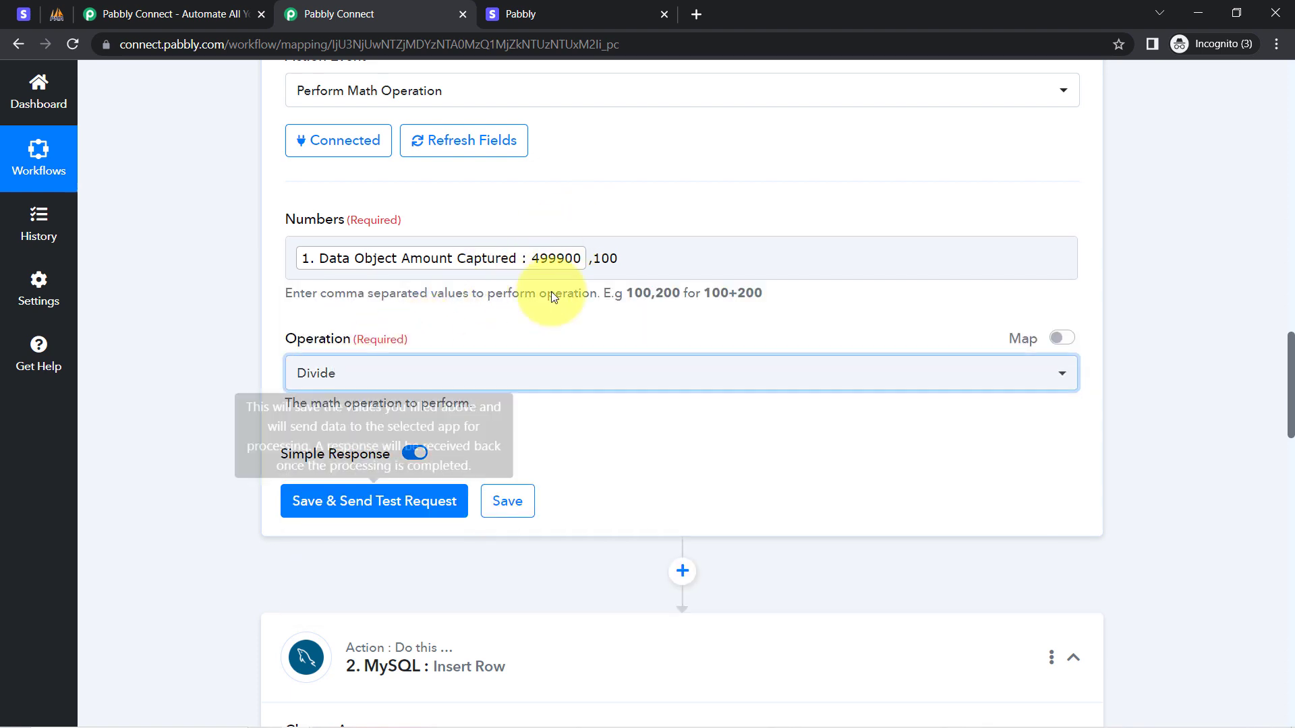
click(184, 290)
click(326, 510)
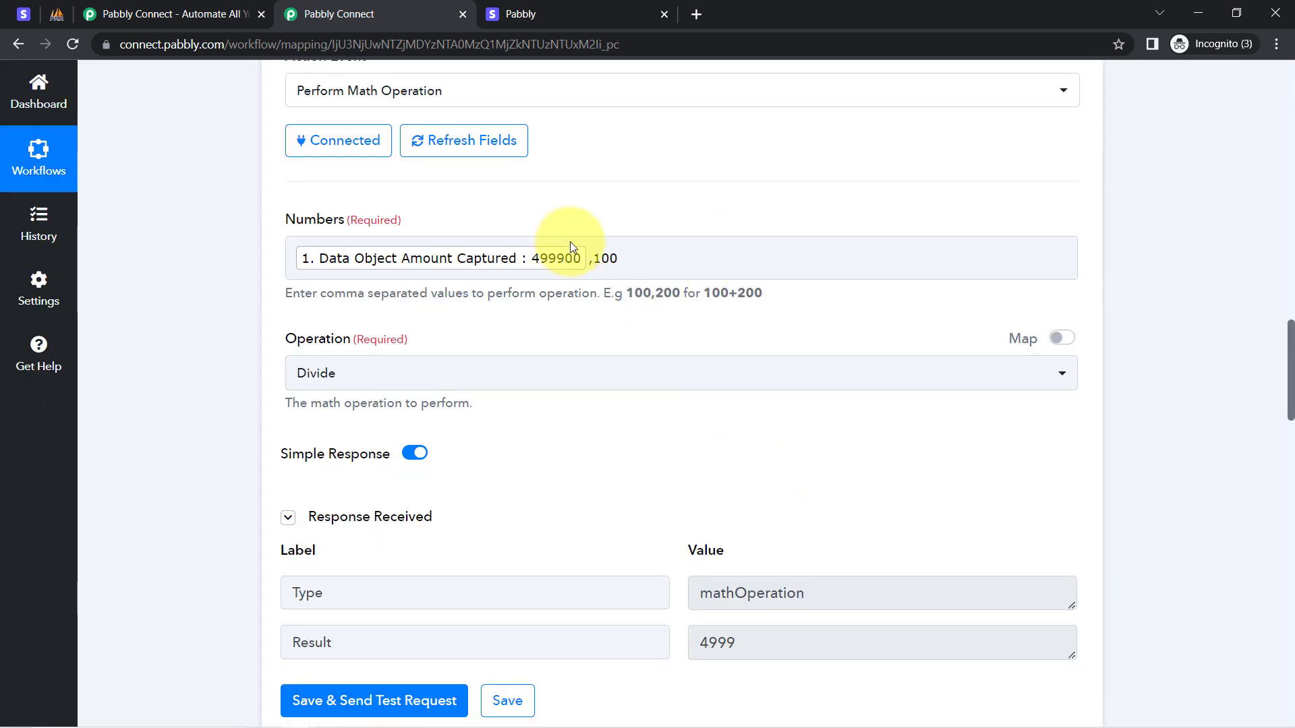
click(553, 240)
click(567, 219)
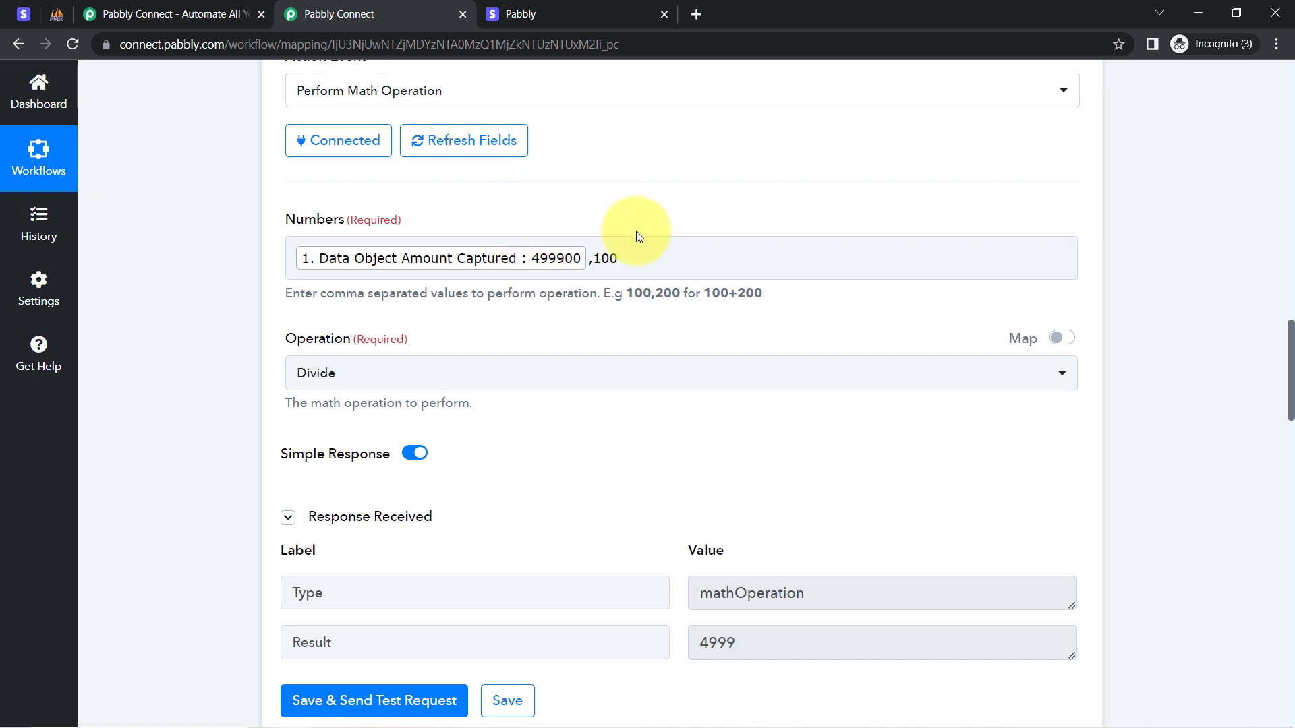
click(601, 273)
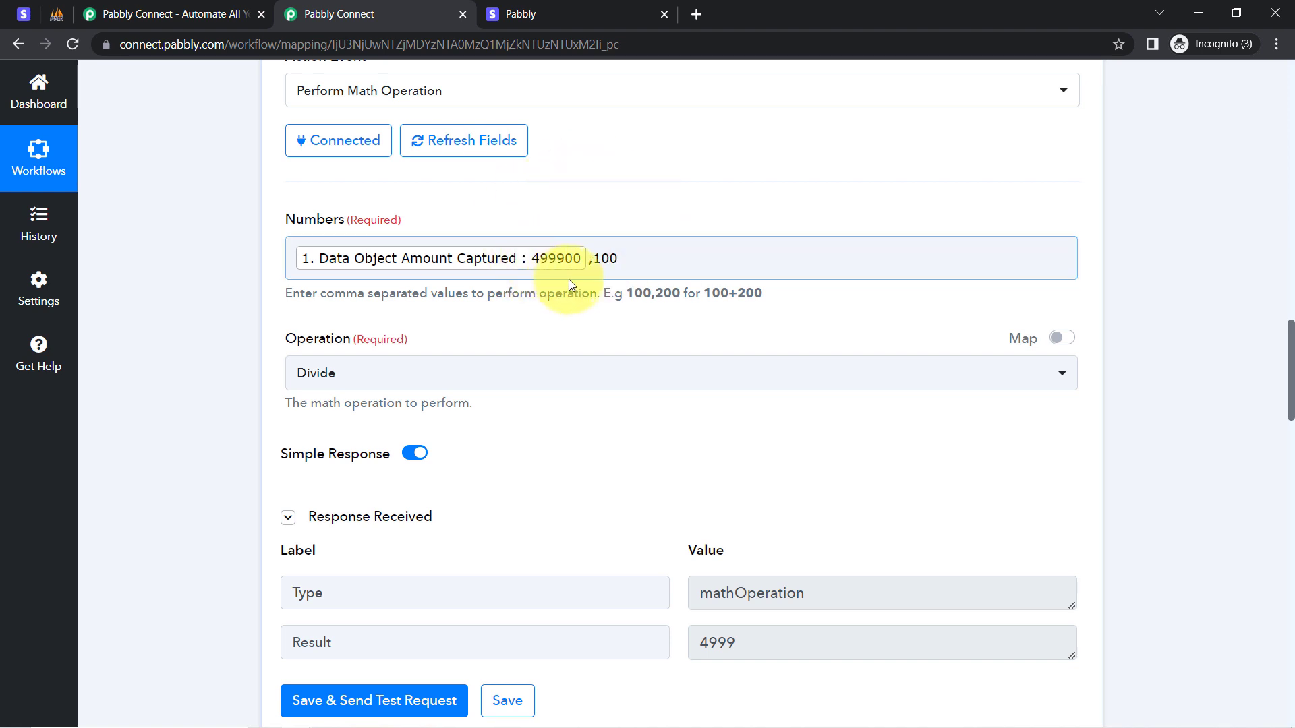
scroll(688, 269, up, 9)
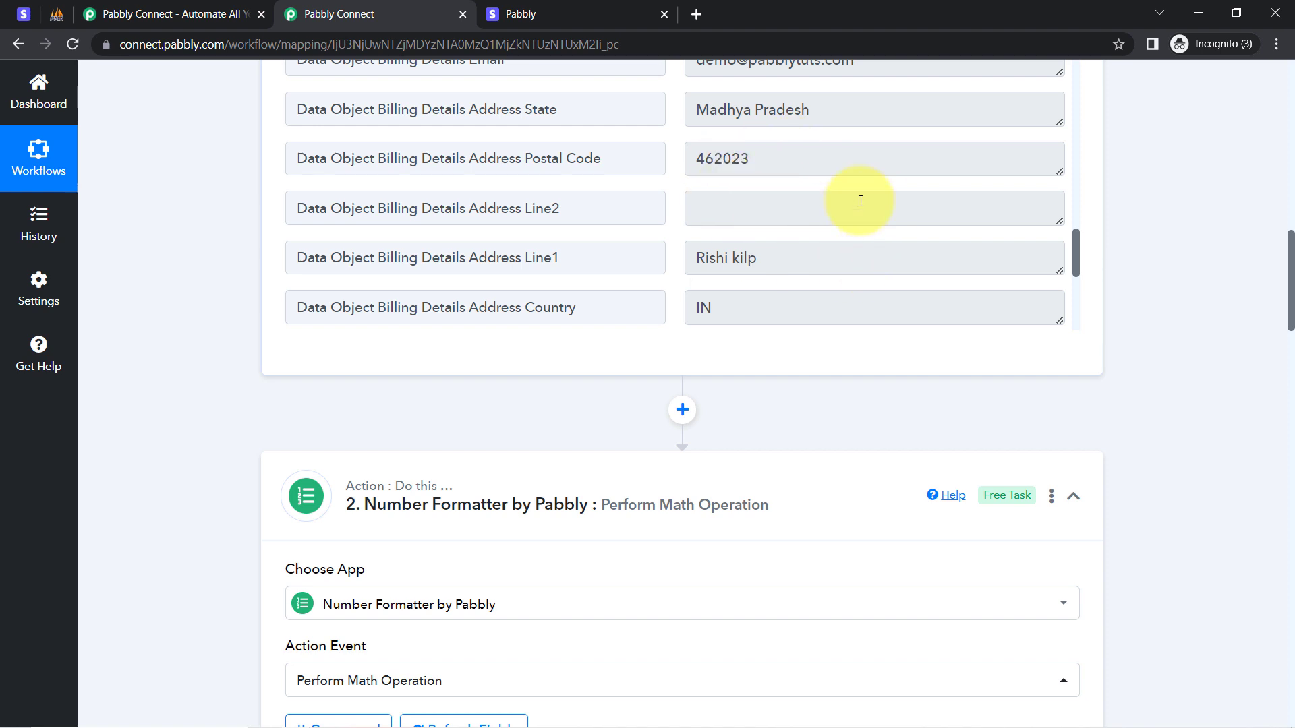
Refresh the MySQL Insert Row fields and confirm City maps to the Stripe billing address city.
drag(1291, 246, 1234, 596)
scroll(684, 311, up, 1)
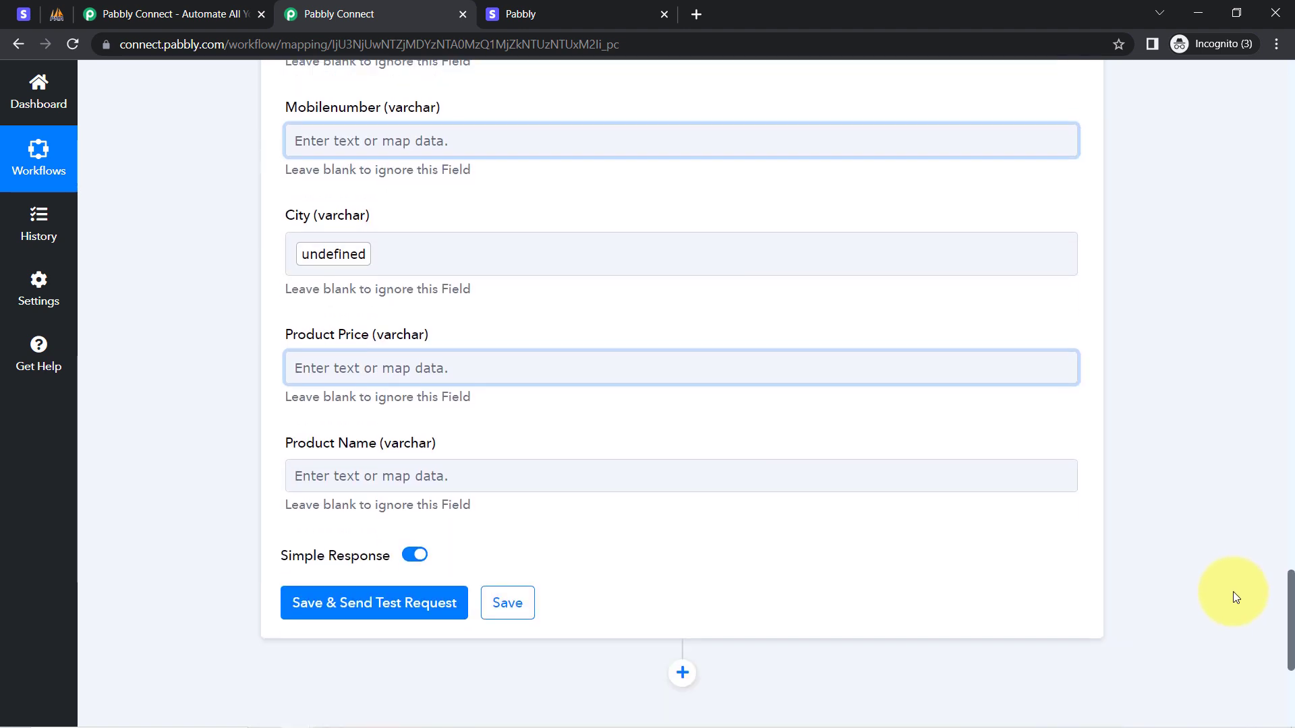
click(404, 371)
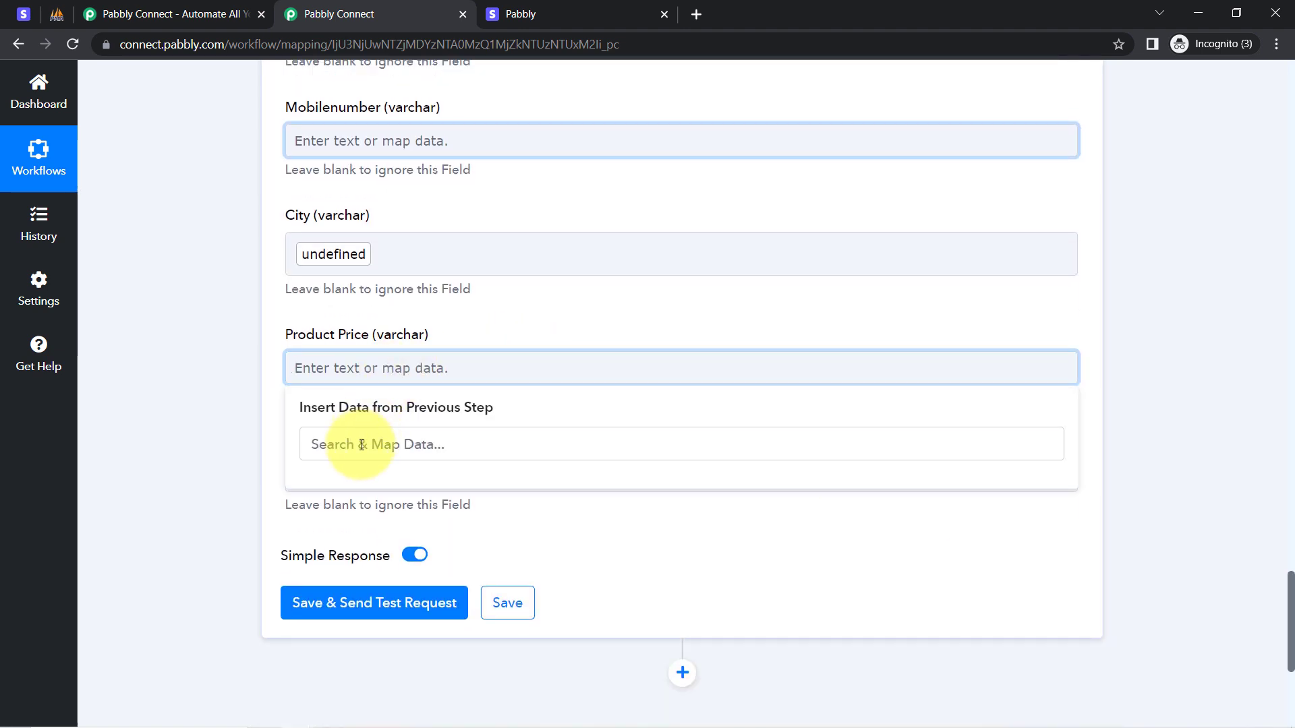
click(362, 445)
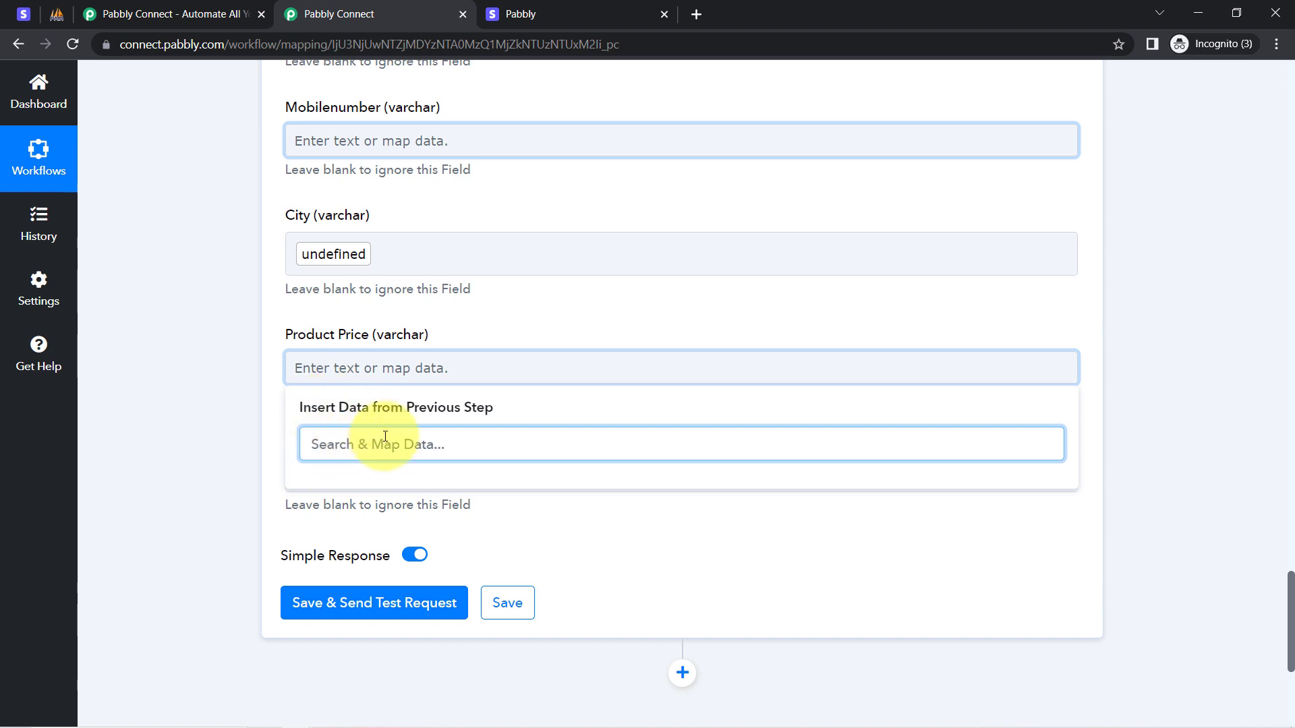
click(224, 356)
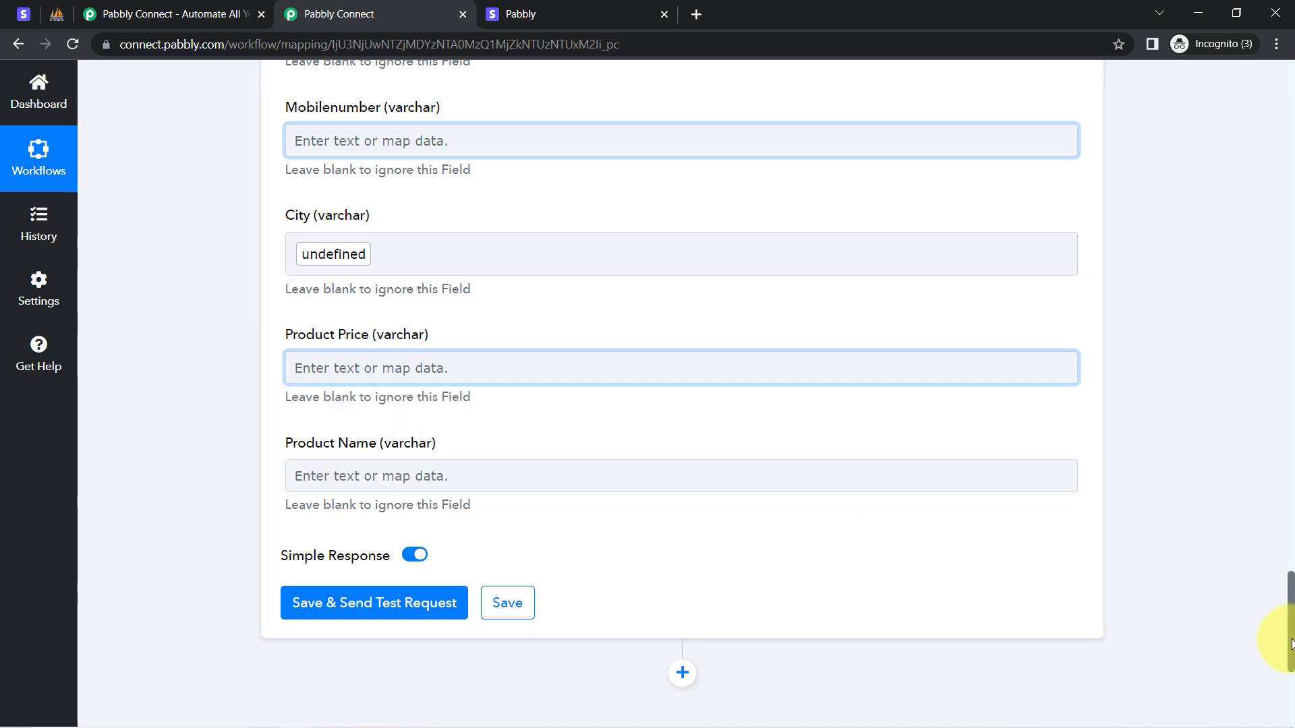
drag(1288, 612, 1288, 523)
click(495, 210)
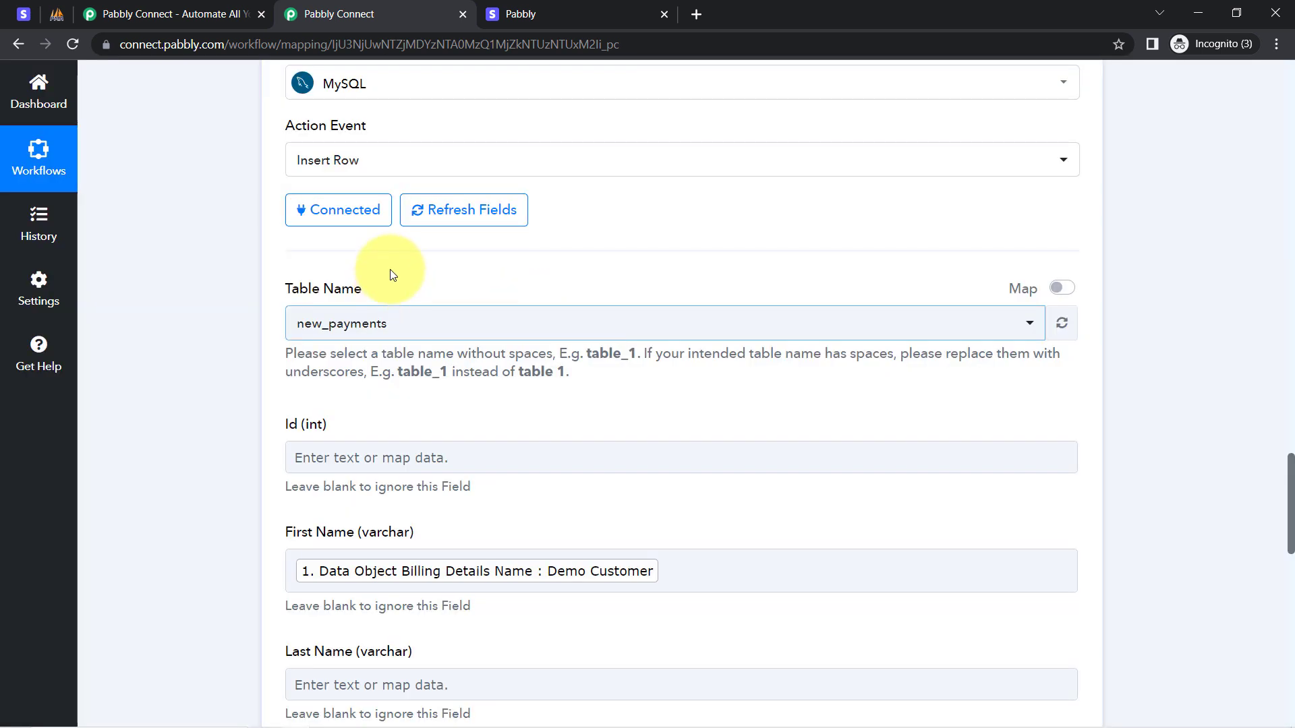
drag(1291, 492, 1282, 607)
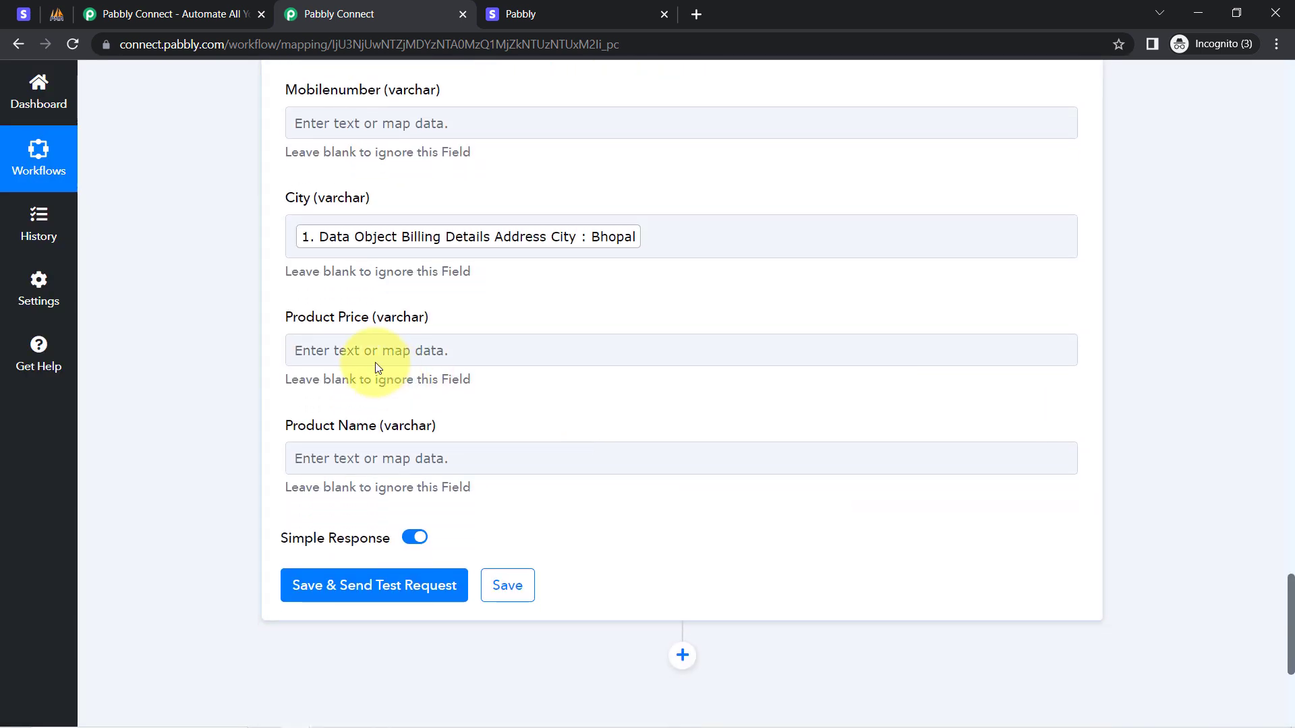
Map Product Price to the Number Formatter's Result 4999.
click(362, 348)
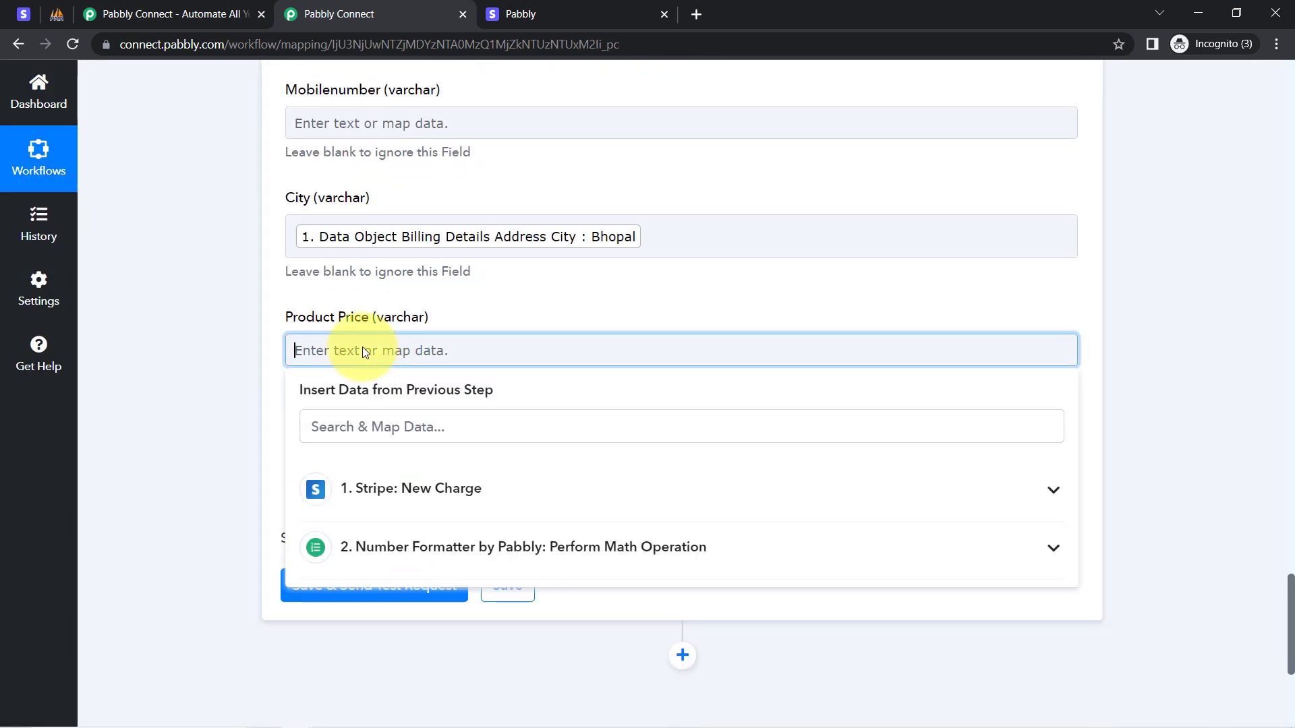
click(434, 552)
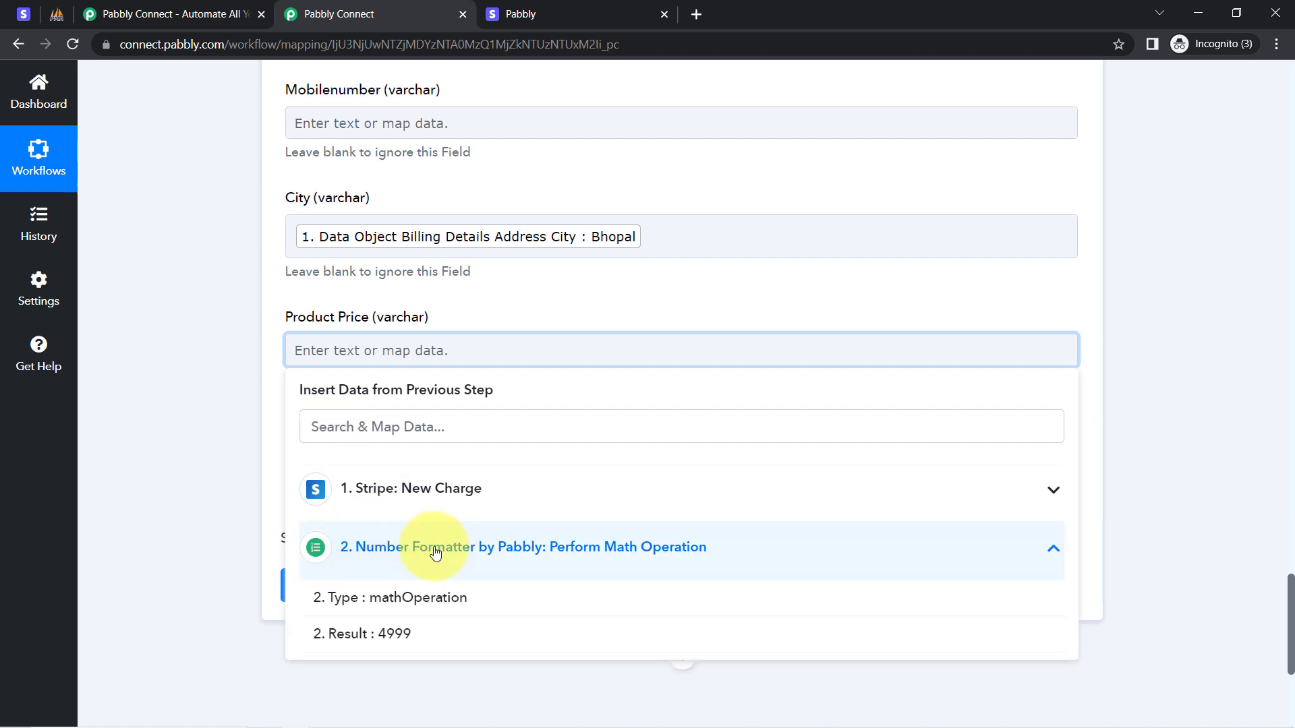
click(391, 634)
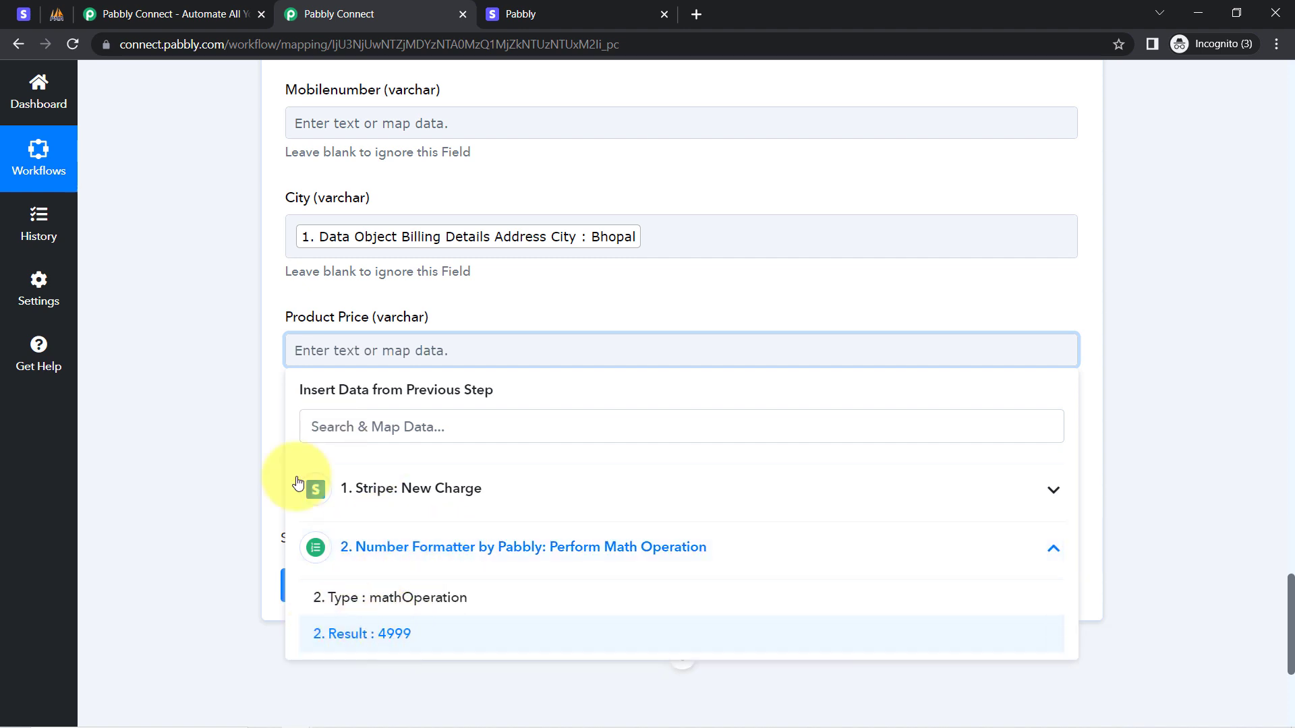
click(250, 364)
drag(292, 437, 417, 449)
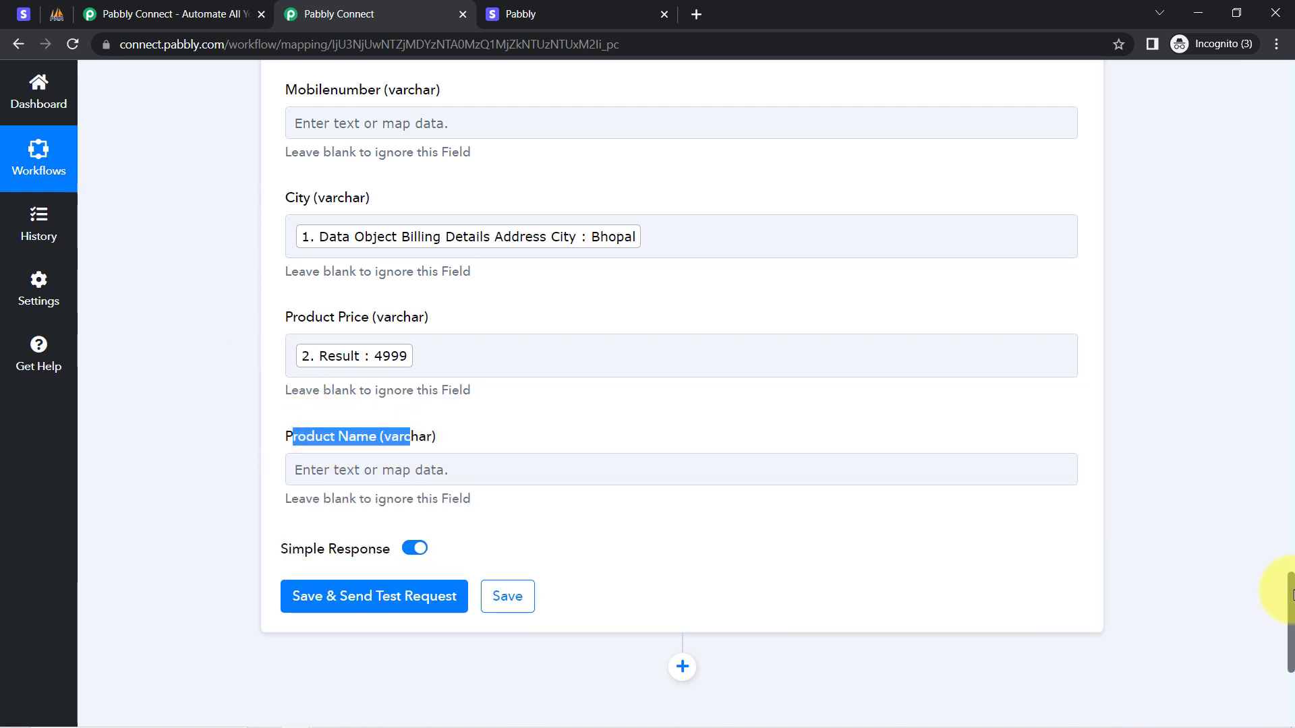
drag(1291, 593, 1288, 630)
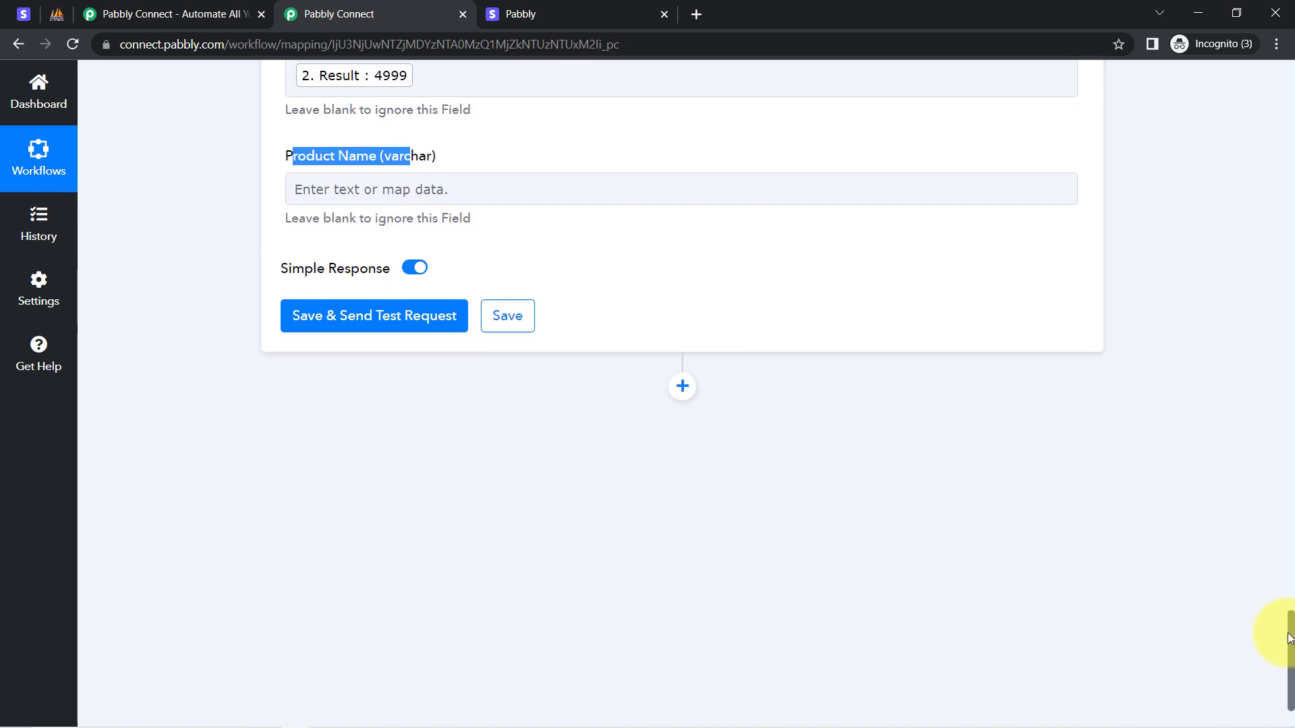
Browse the Stripe New Charge outputs for Product Name, leaving it unmapped.
click(497, 189)
click(402, 344)
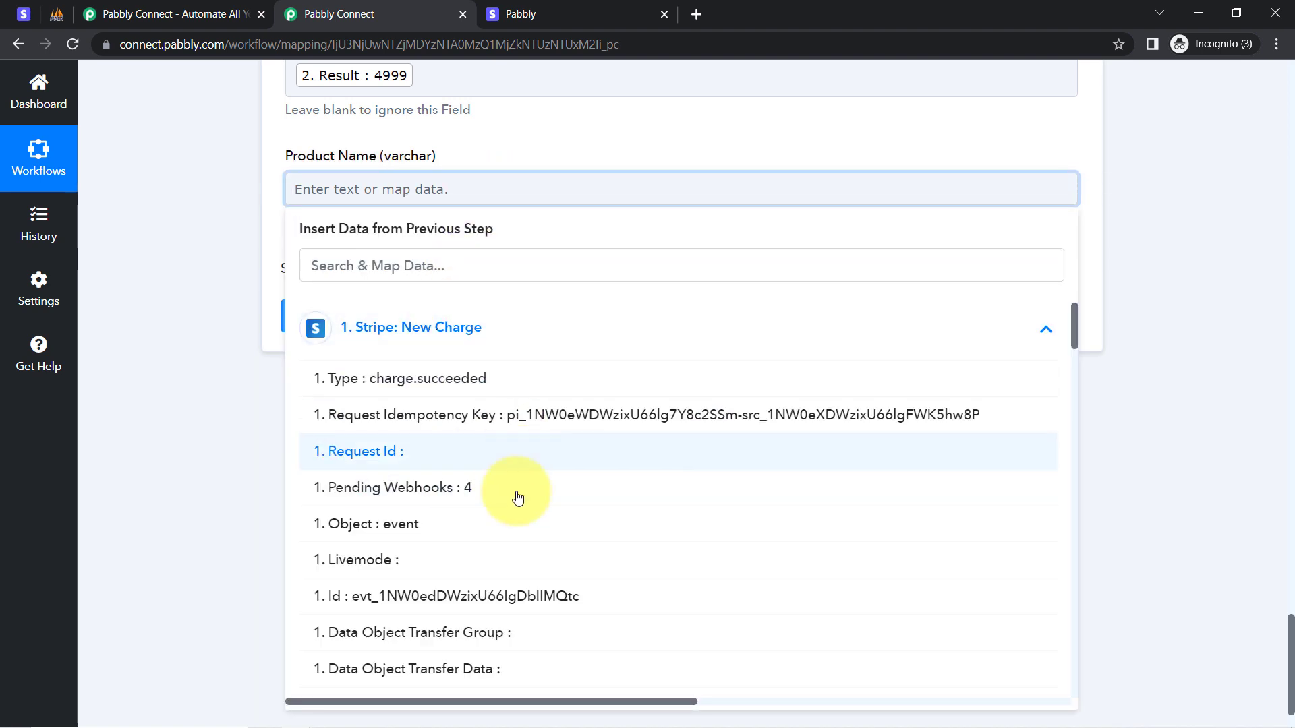
drag(1075, 321, 958, 543)
click(1280, 525)
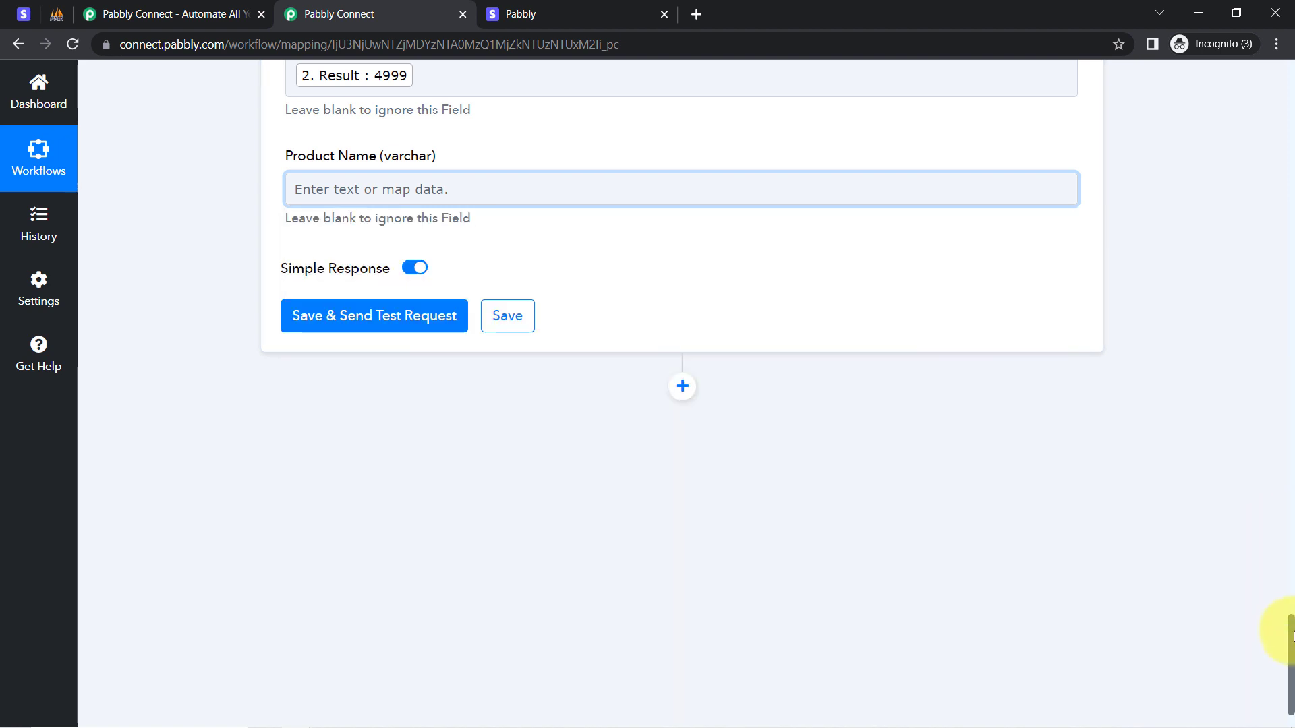
drag(1289, 651, 1211, 372)
Add a Stripe step after the Number Formatter using the Retrieve a Payment Intent action.
click(680, 322)
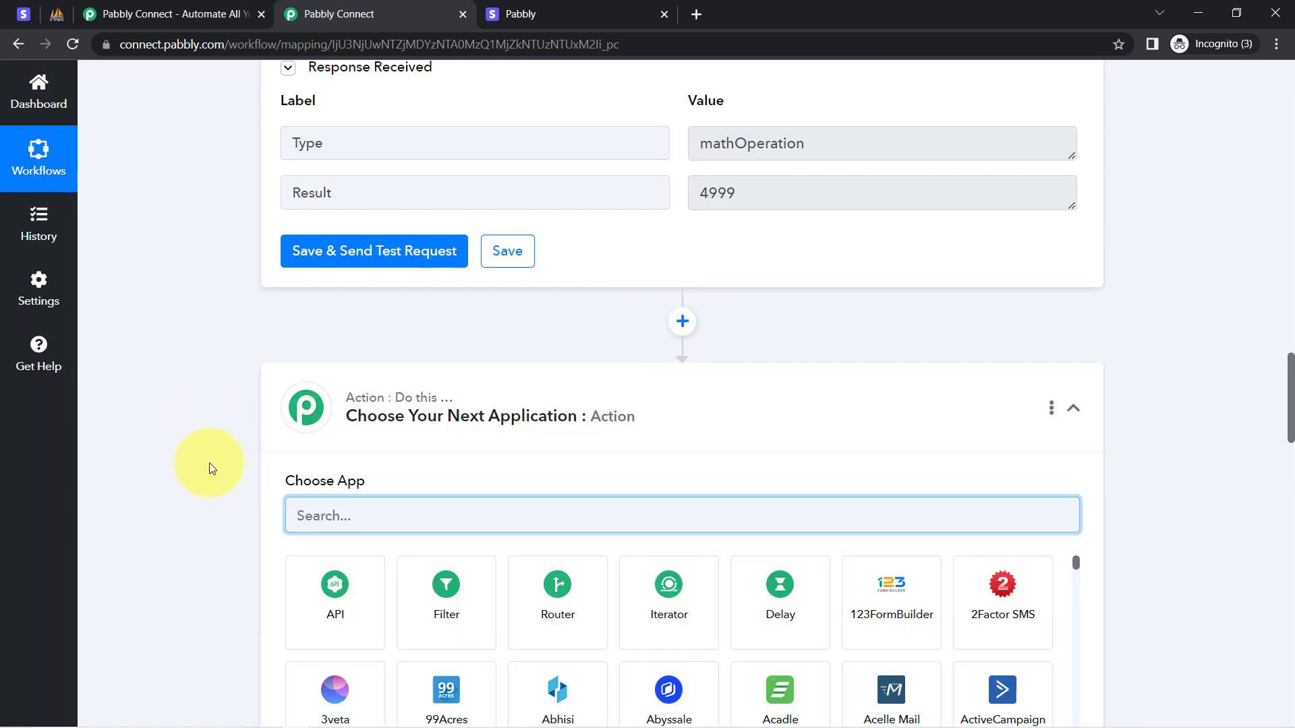
text(strip)
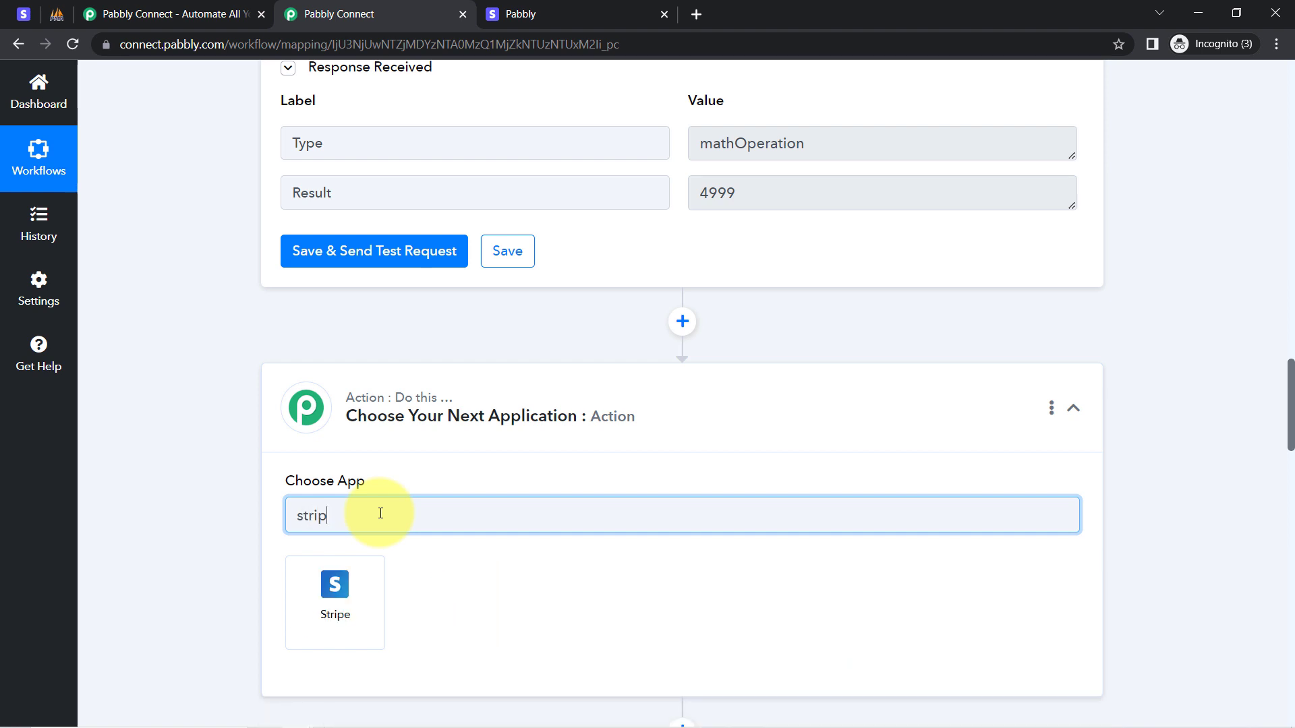
click(335, 579)
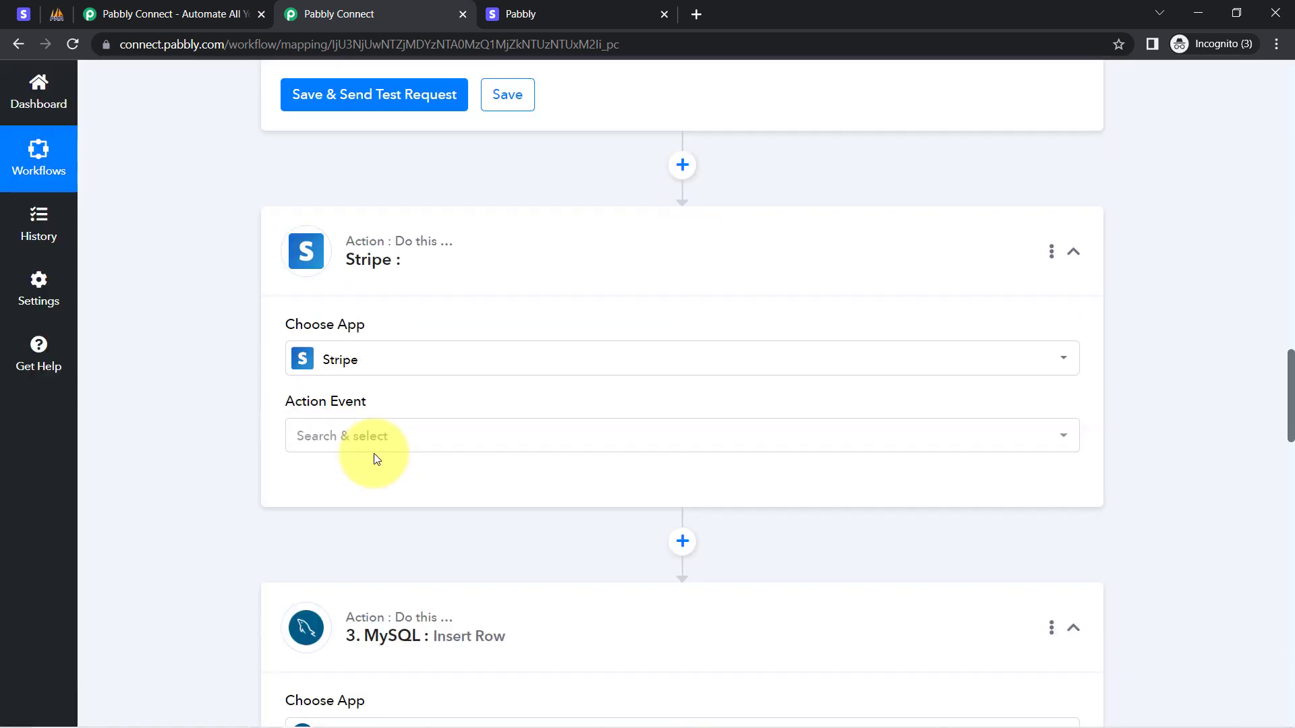
click(305, 337)
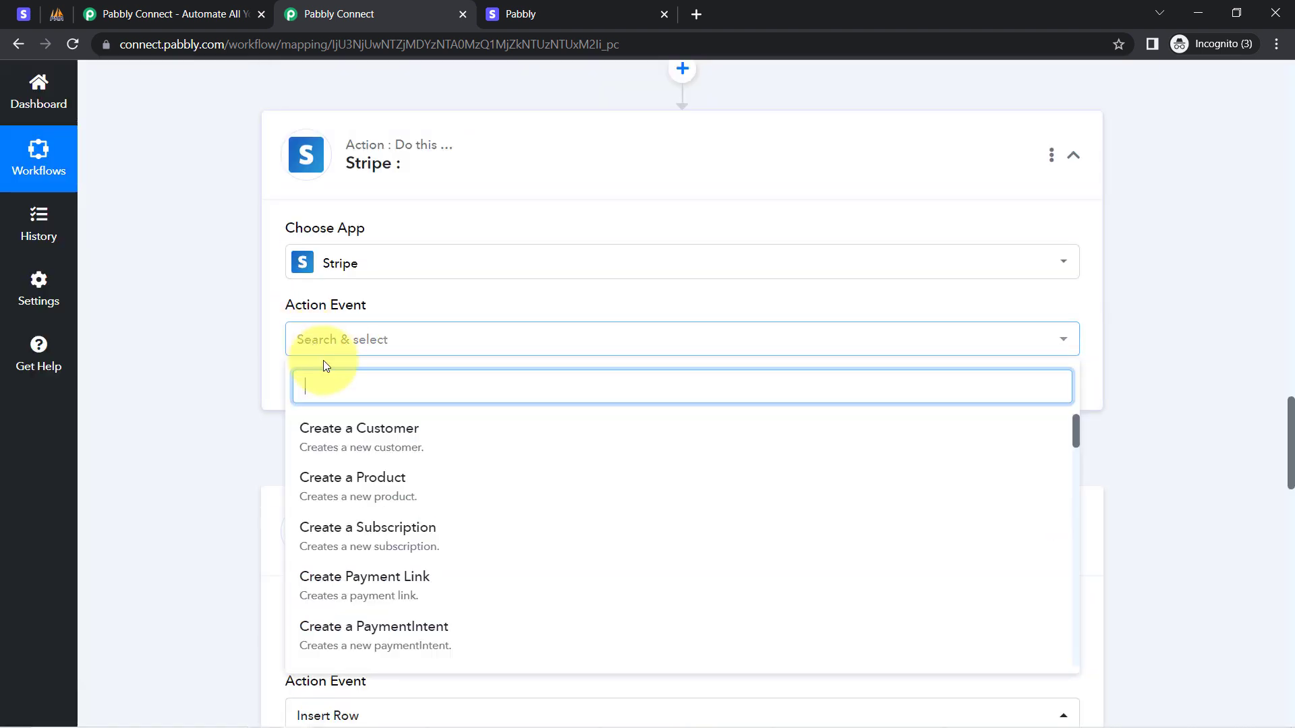
text(ret)
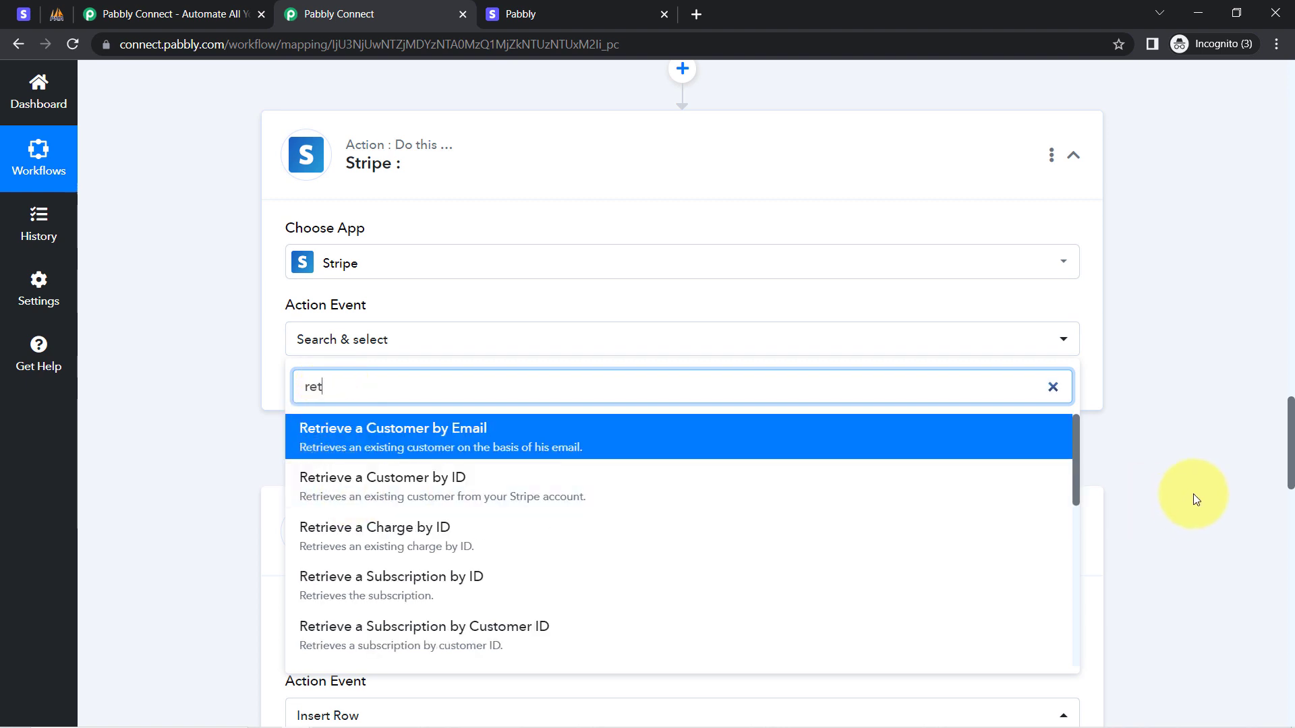
drag(1074, 440, 1064, 549)
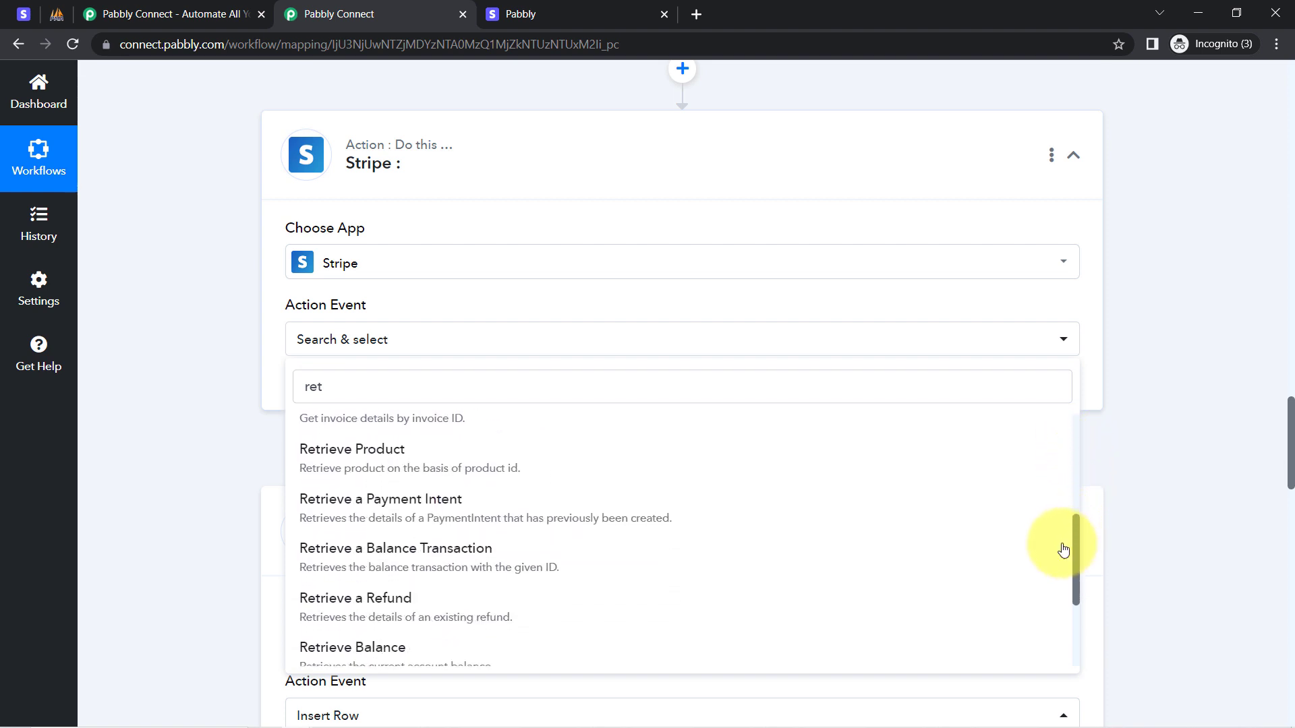
click(405, 519)
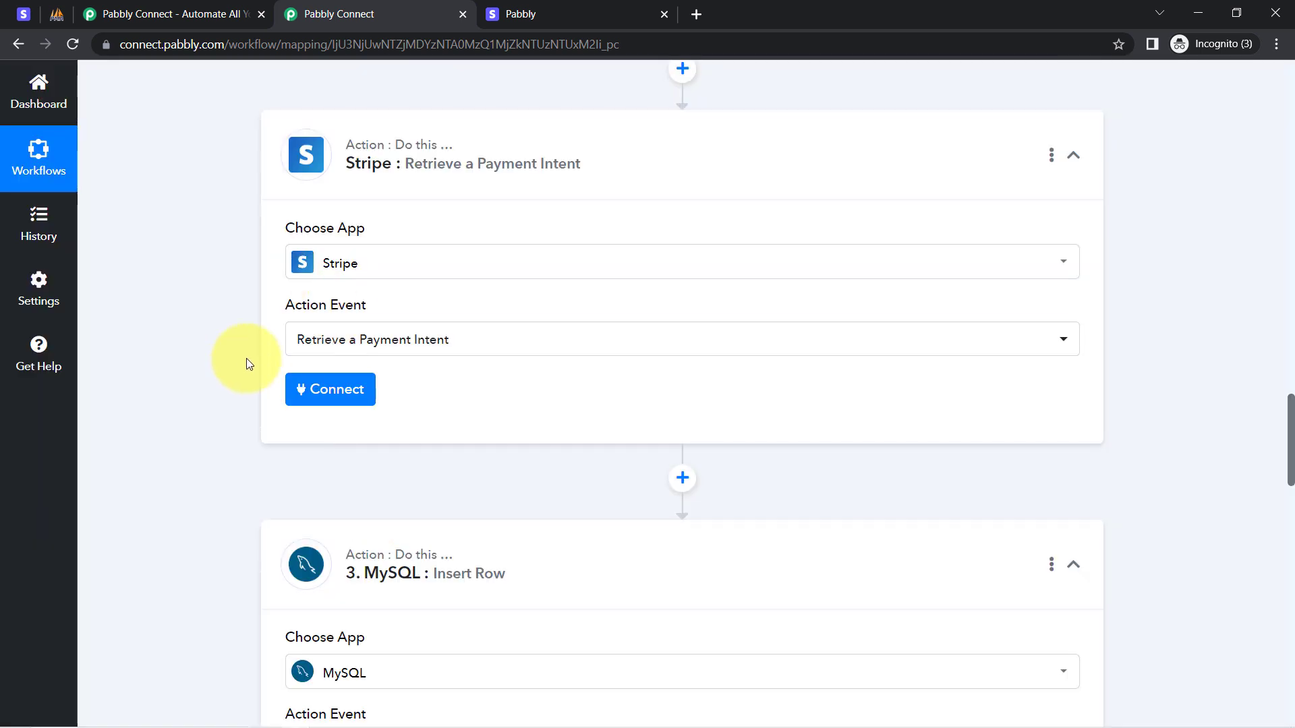
Connect the Retrieve a Payment Intent step to the existing Stripe connection.
click(320, 395)
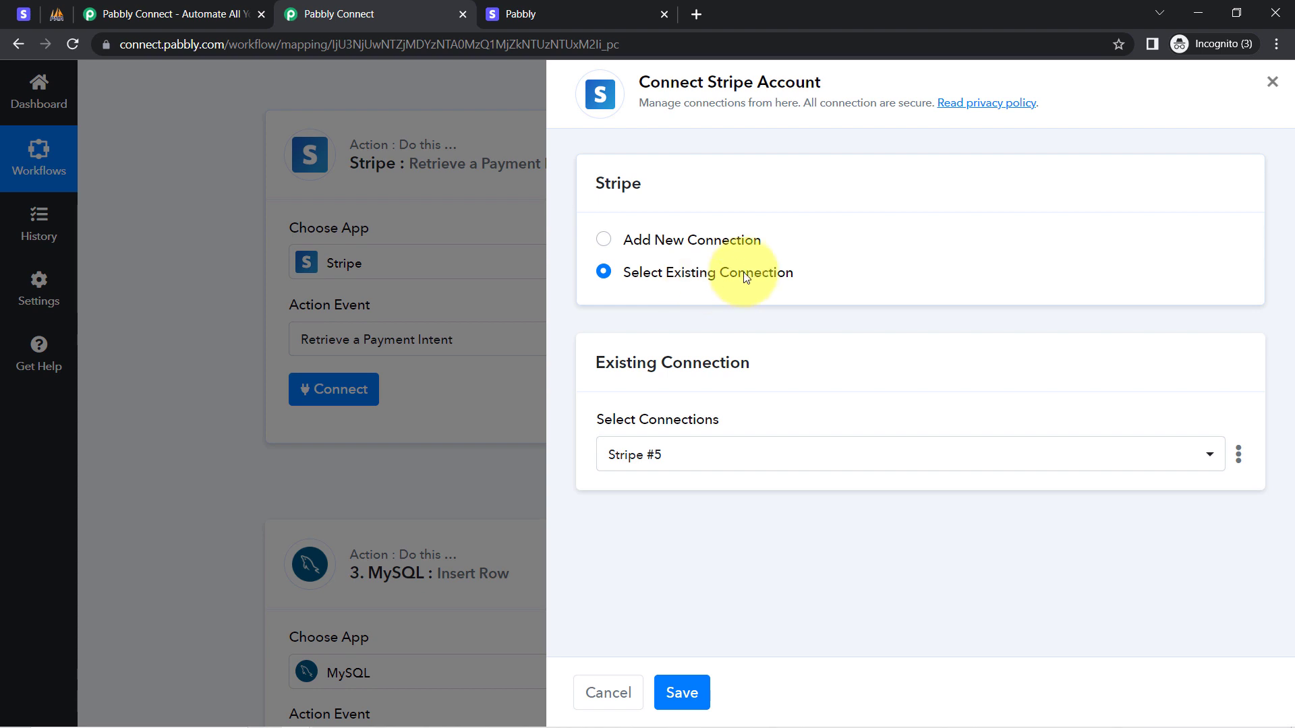
click(685, 691)
right_click(684, 691)
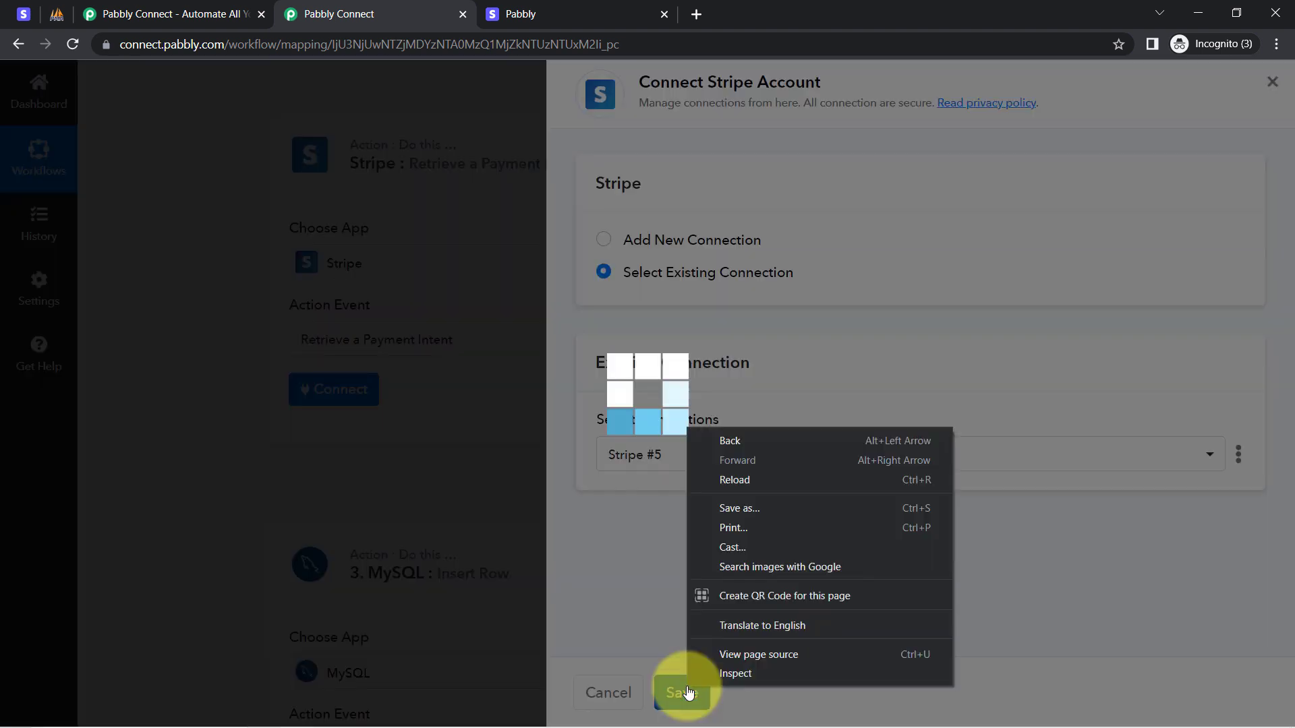
key(Escape)
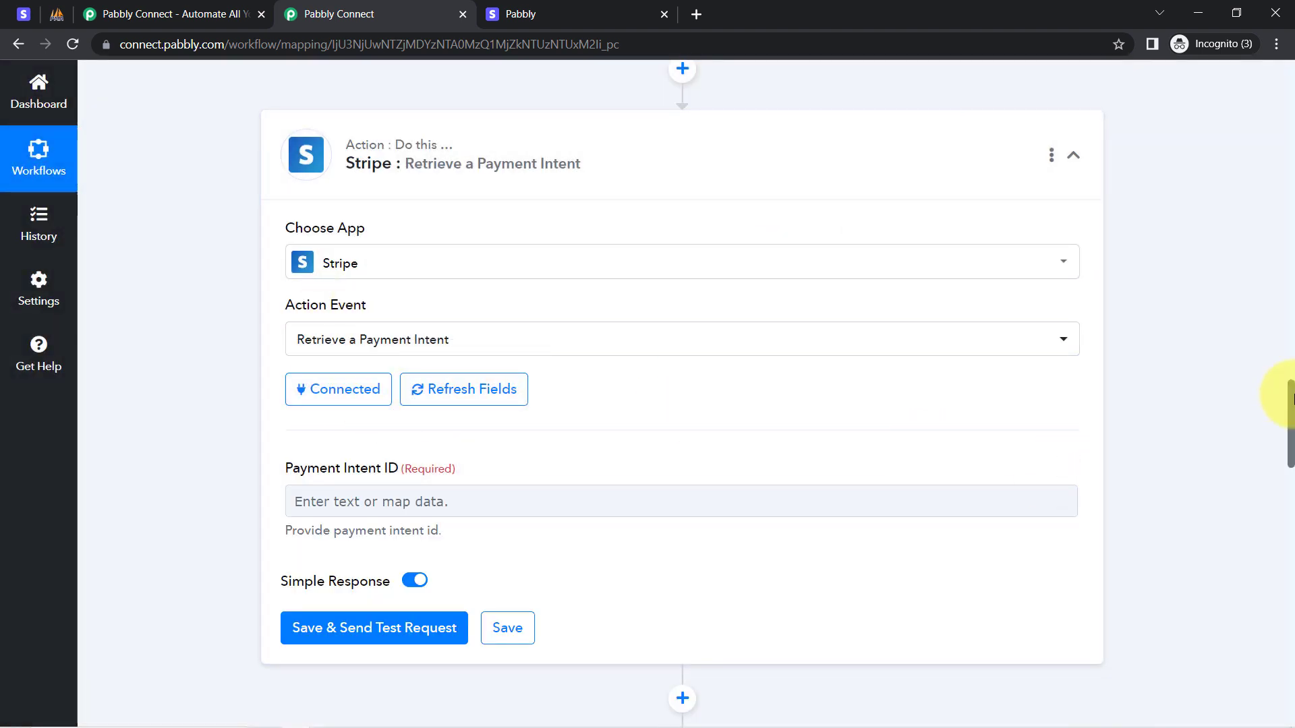
drag(1290, 399, 1260, 288)
scroll(1257, 289, up, 10)
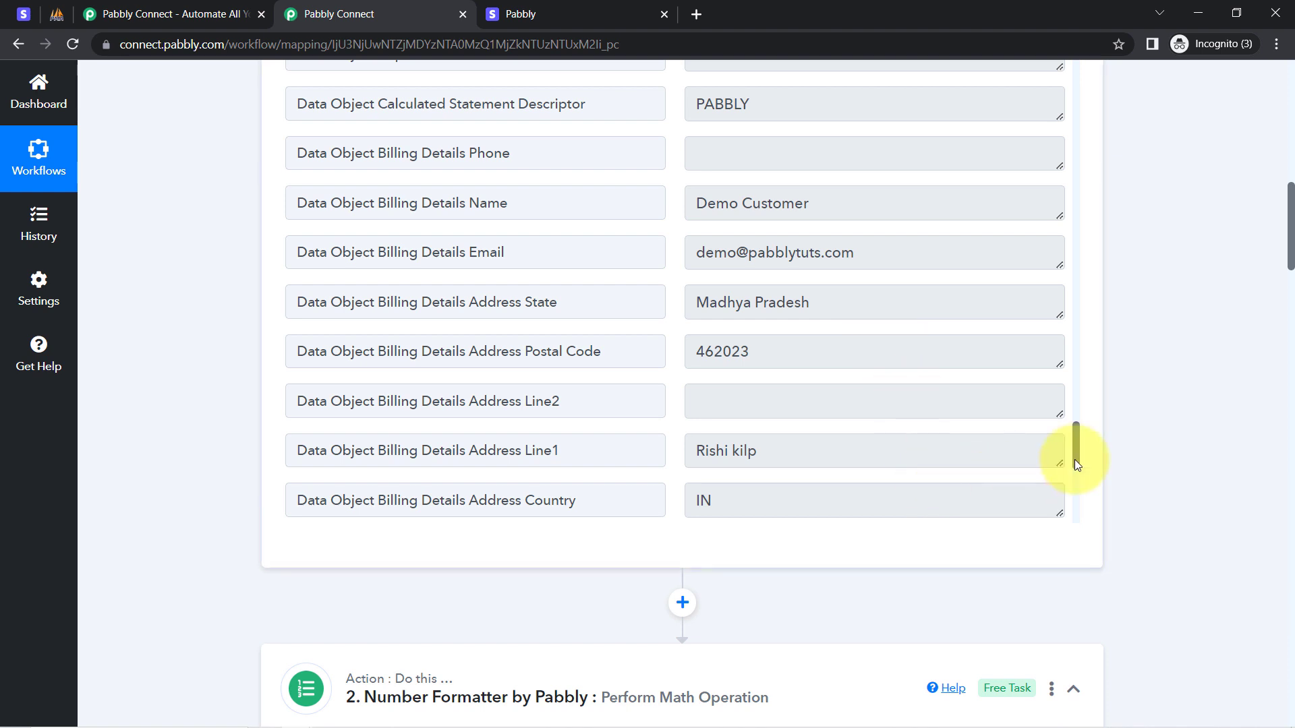
drag(1078, 454, 1085, 362)
Map Payment Intent ID to the charge's Data Object Payment Intent and send a test request.
key(ctrl+f)
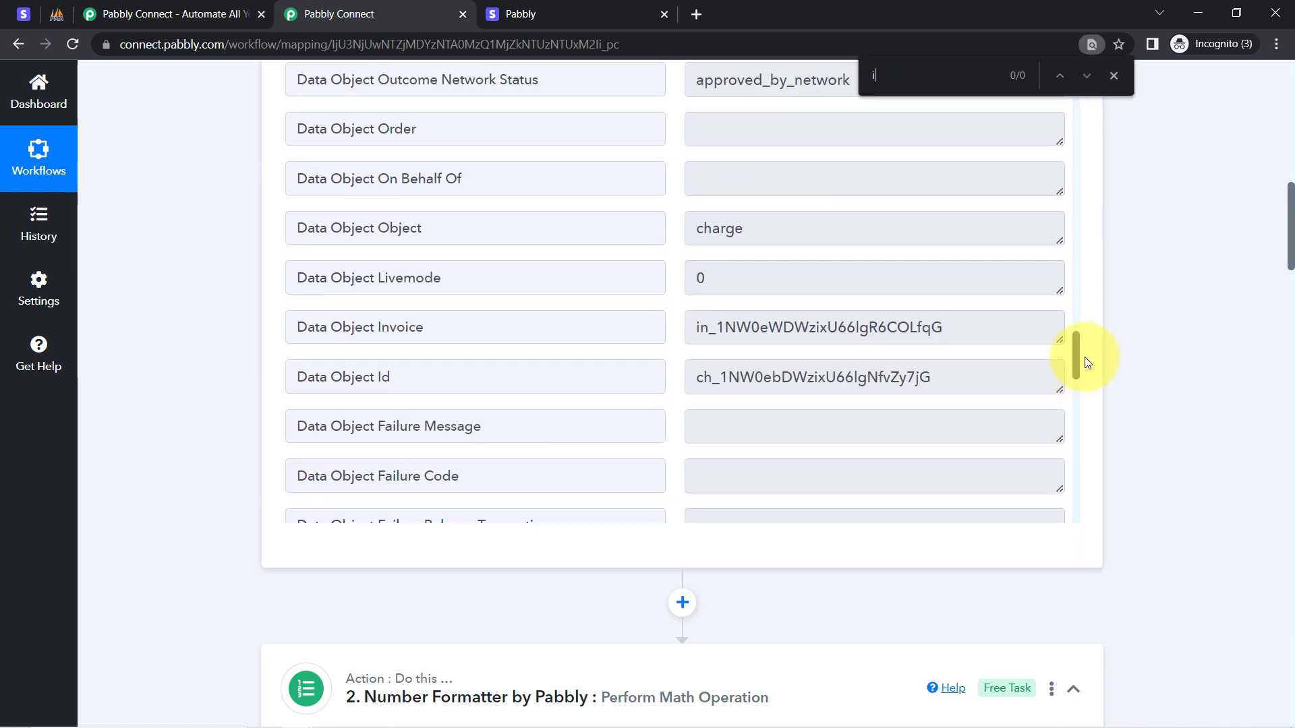
text(inte)
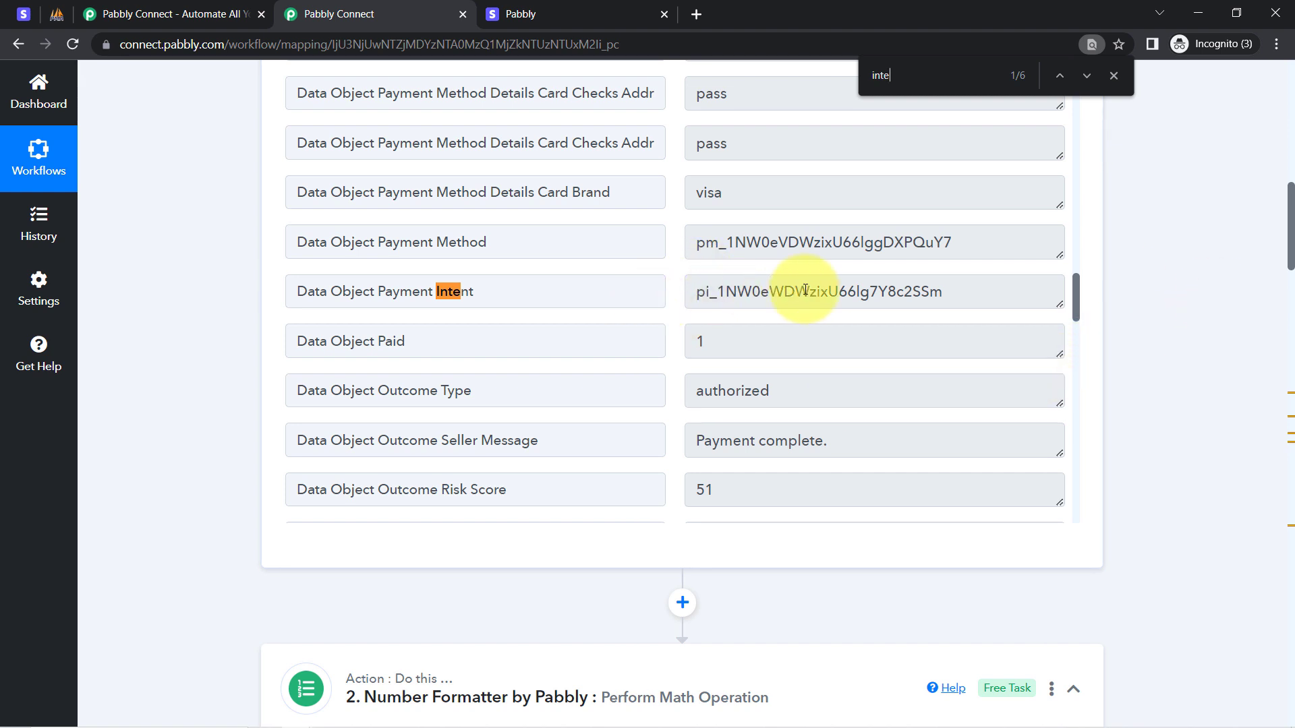
drag(1292, 244, 1248, 465)
click(366, 388)
click(362, 461)
text(intent)
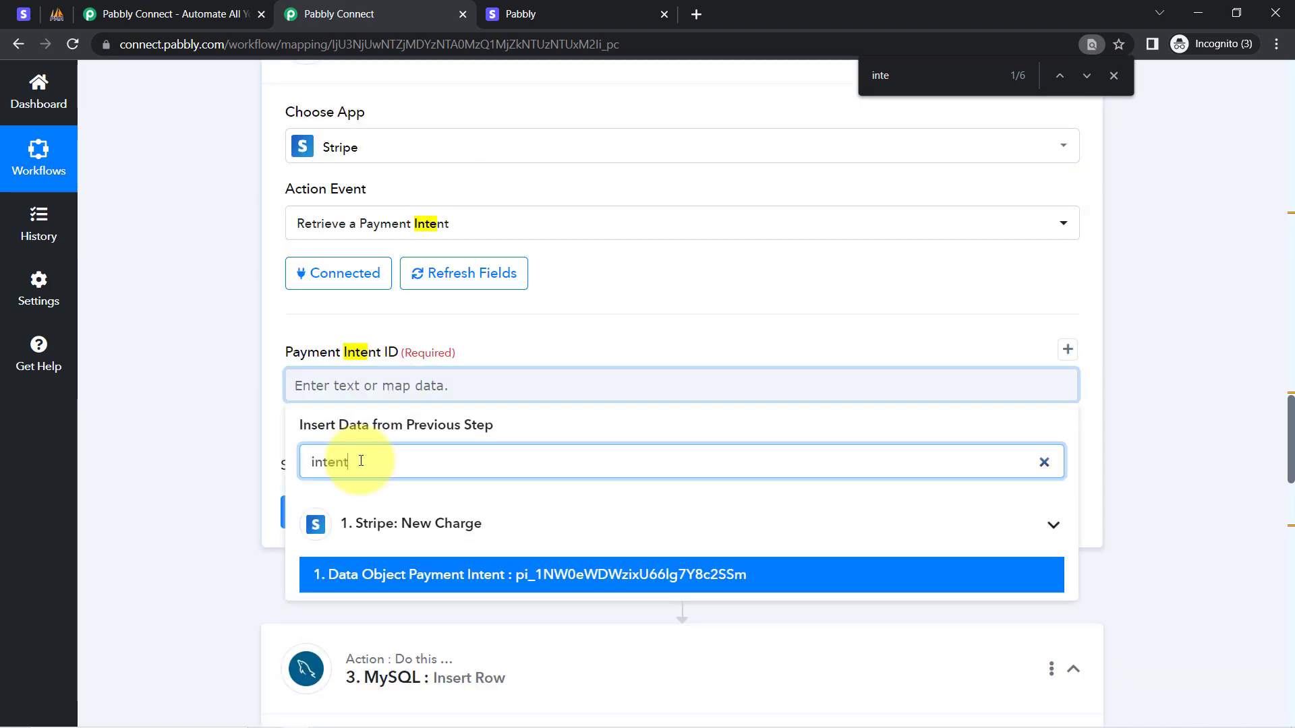
click(527, 574)
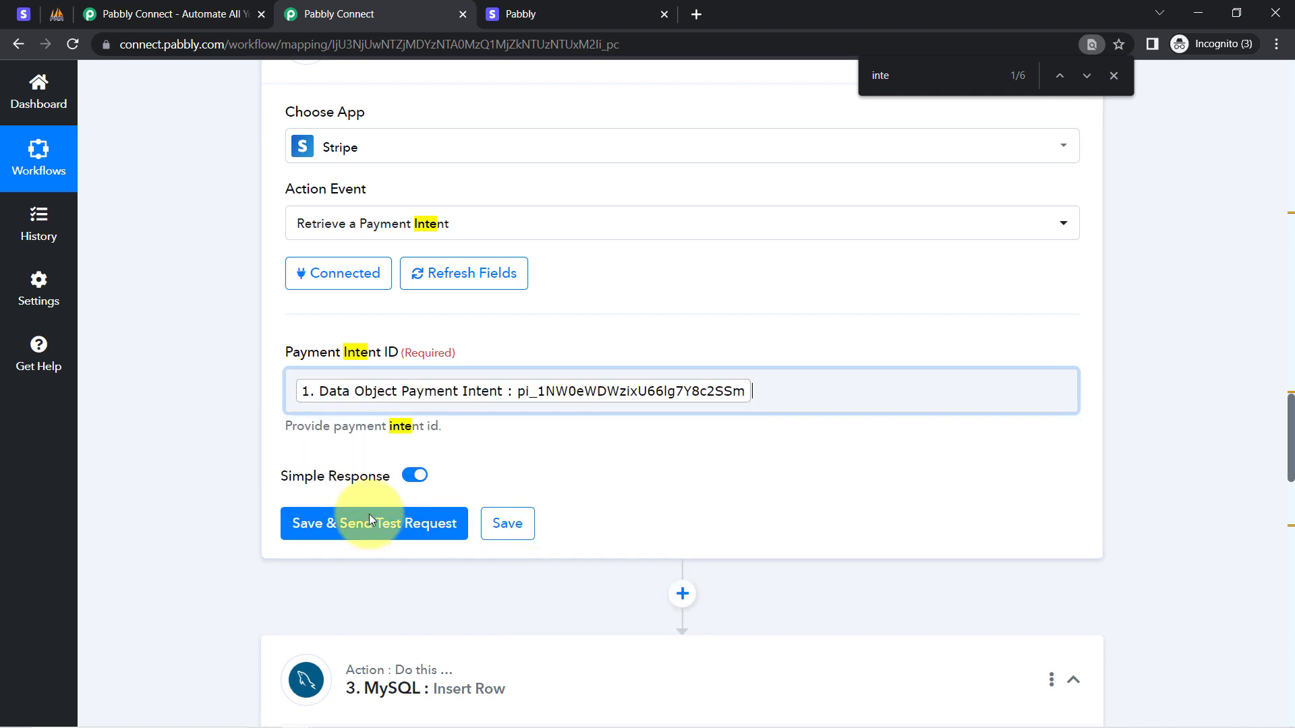
click(233, 509)
click(311, 531)
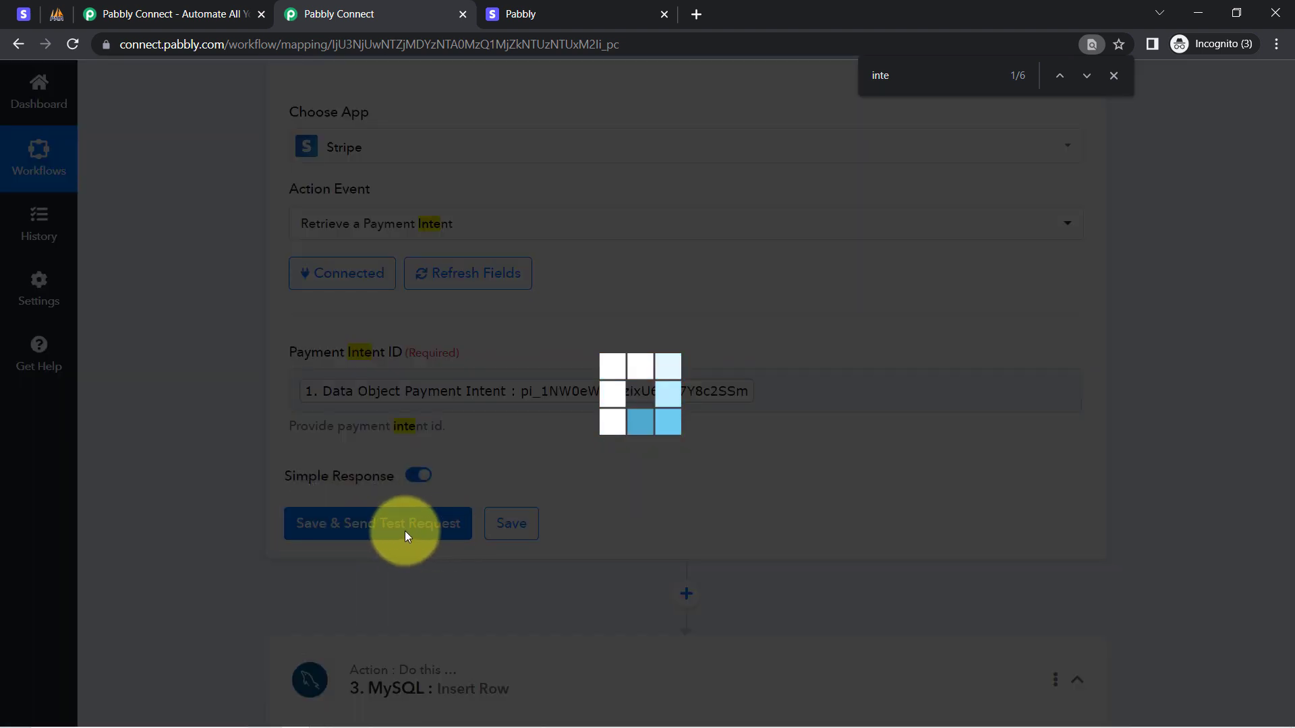
Review the payment intent test response and highlight the course name in it.
click(1112, 75)
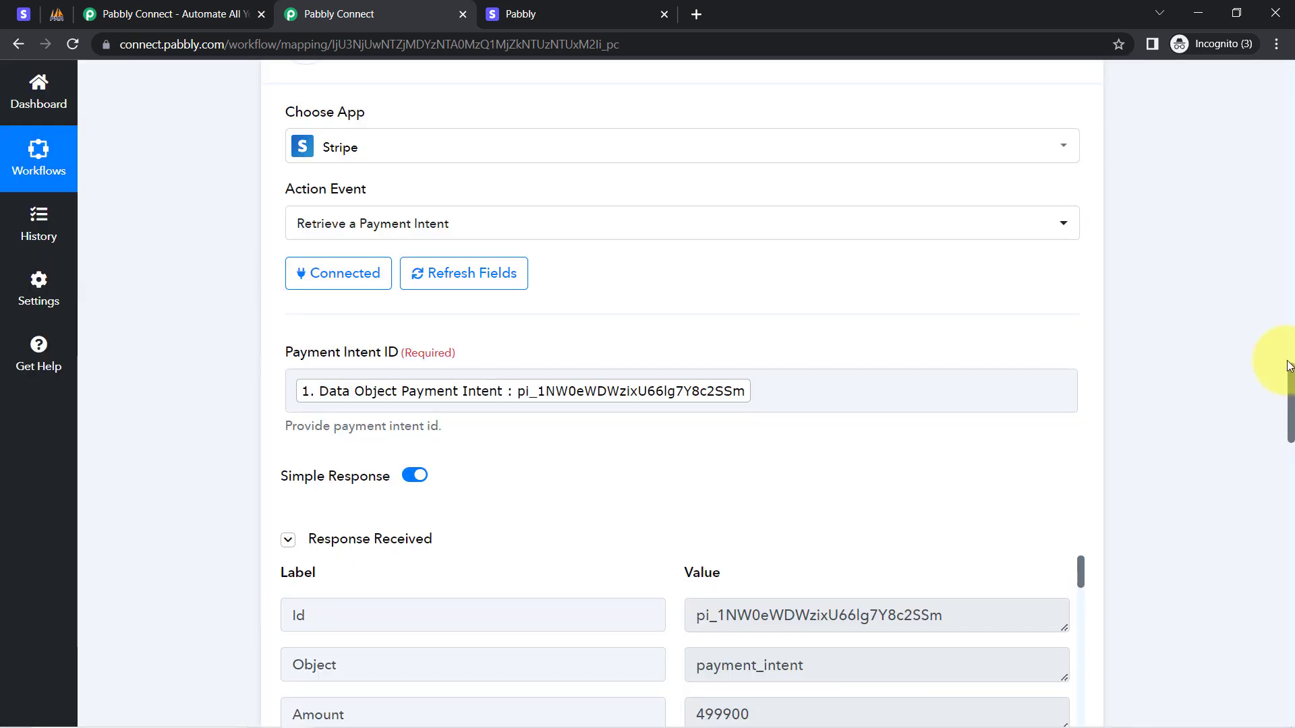
drag(1284, 385, 1276, 432)
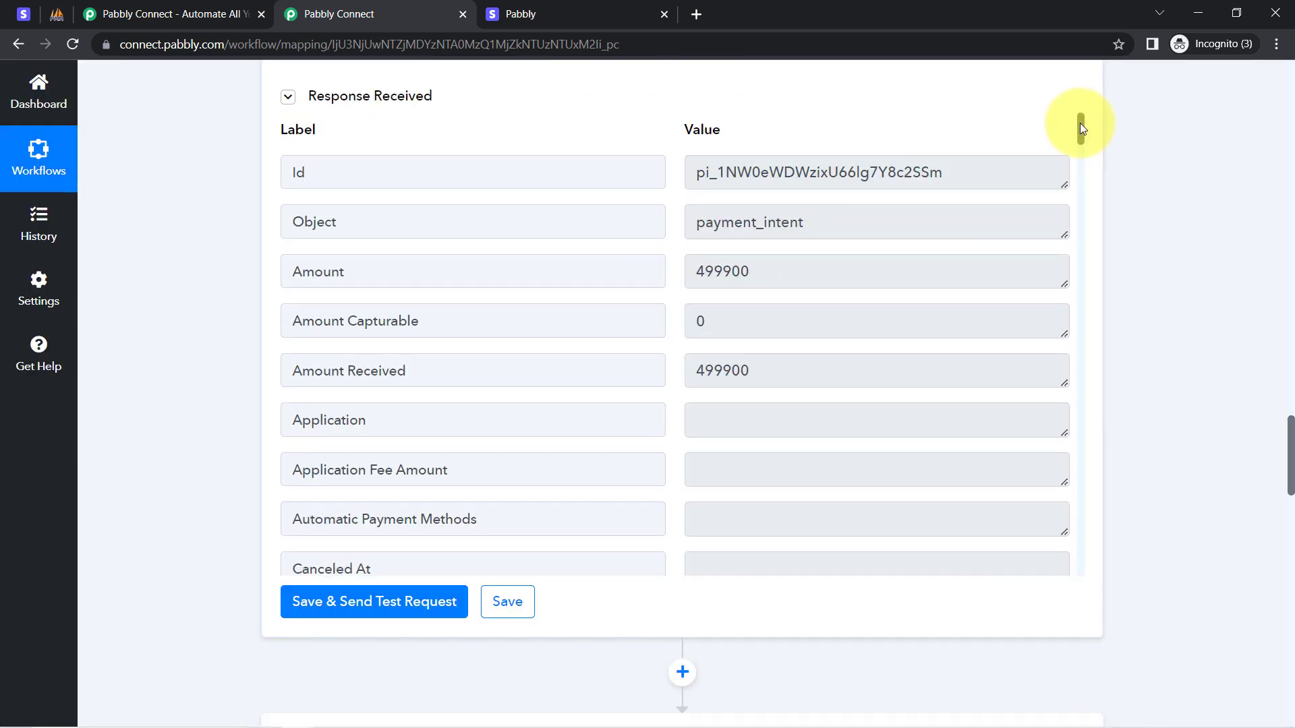
drag(1080, 128, 1072, 498)
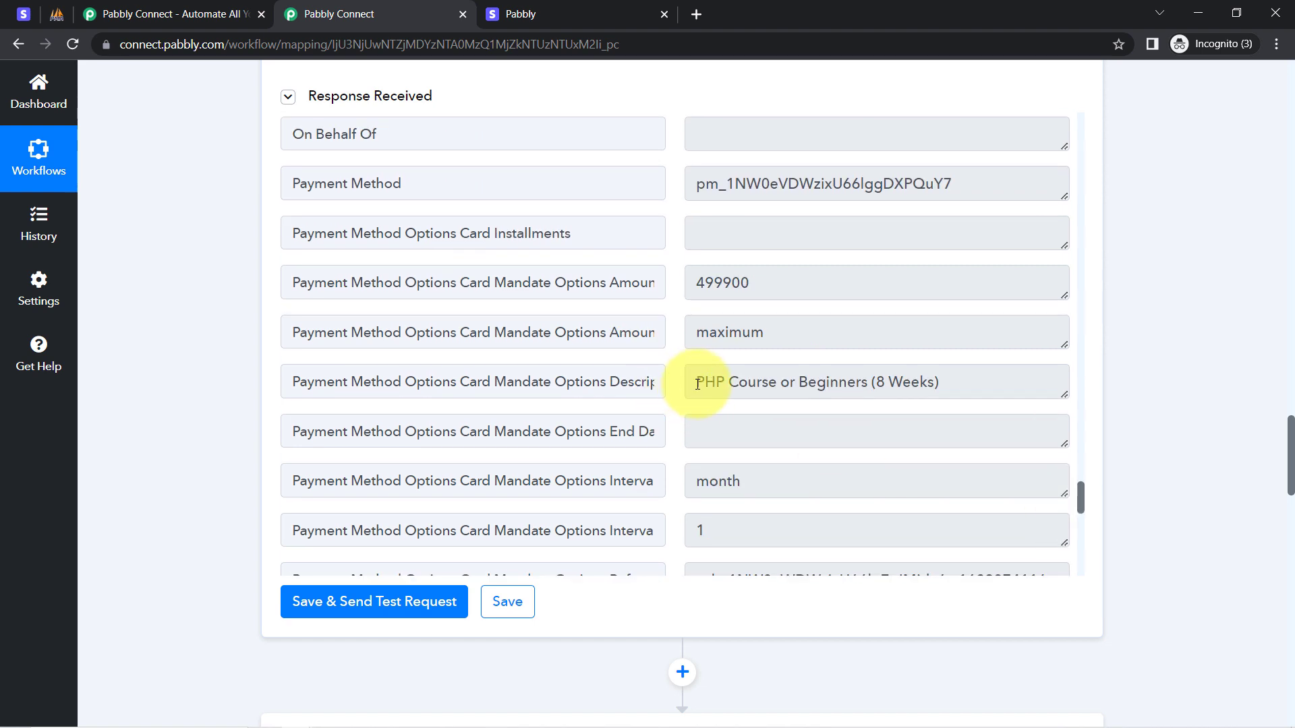
drag(702, 384, 729, 385)
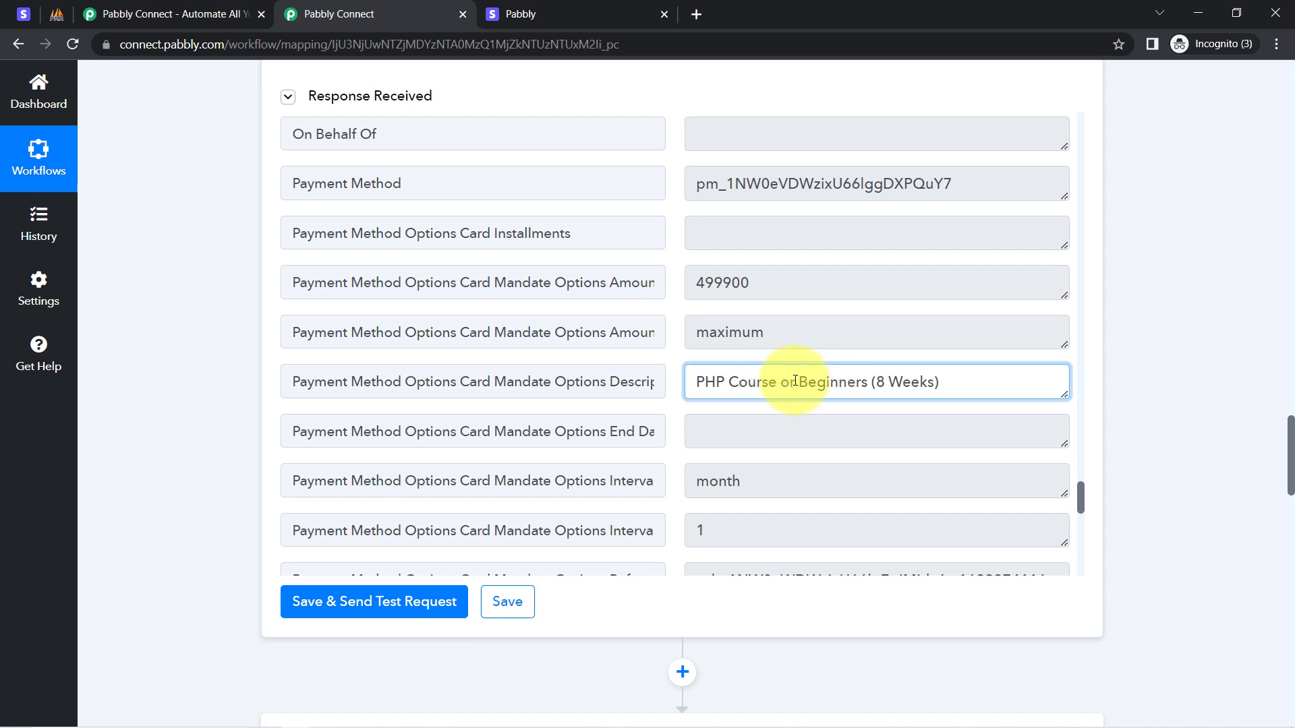
Match the Stripe checkout course title to the response's PHP Course or Beginners (8 Weeks) description.
click(513, 5)
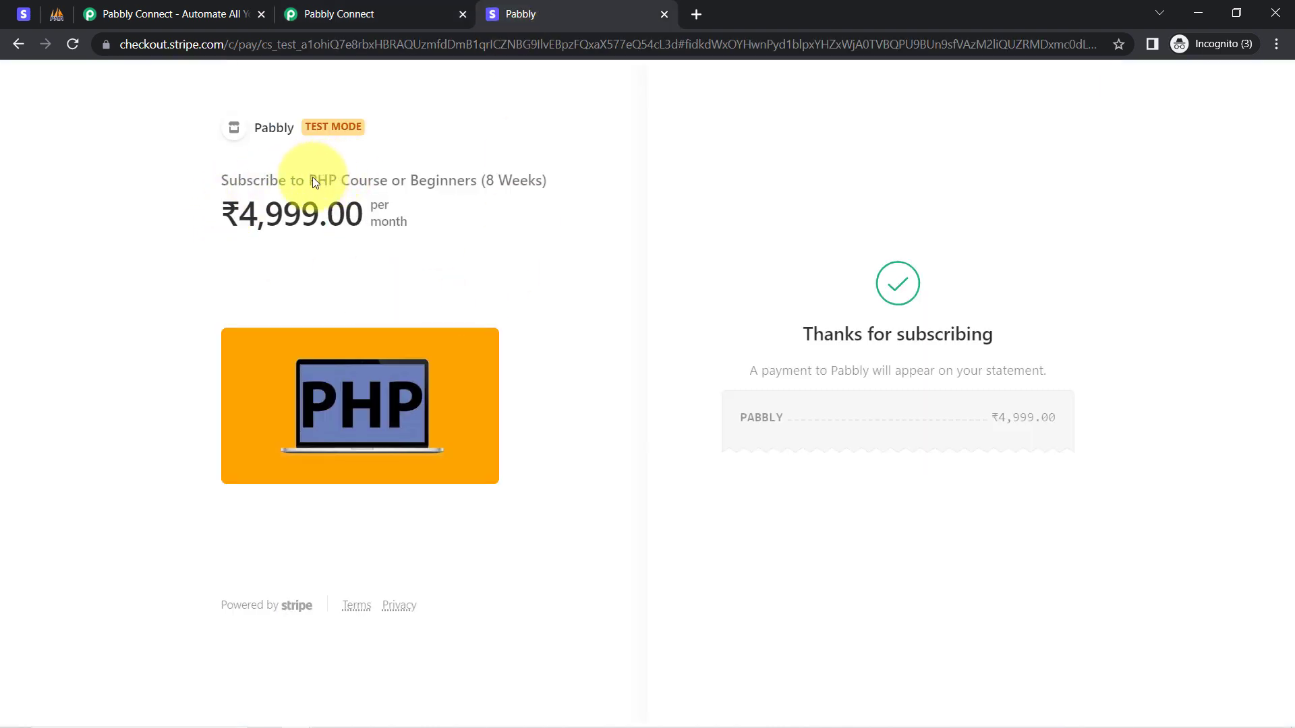
drag(312, 180, 469, 180)
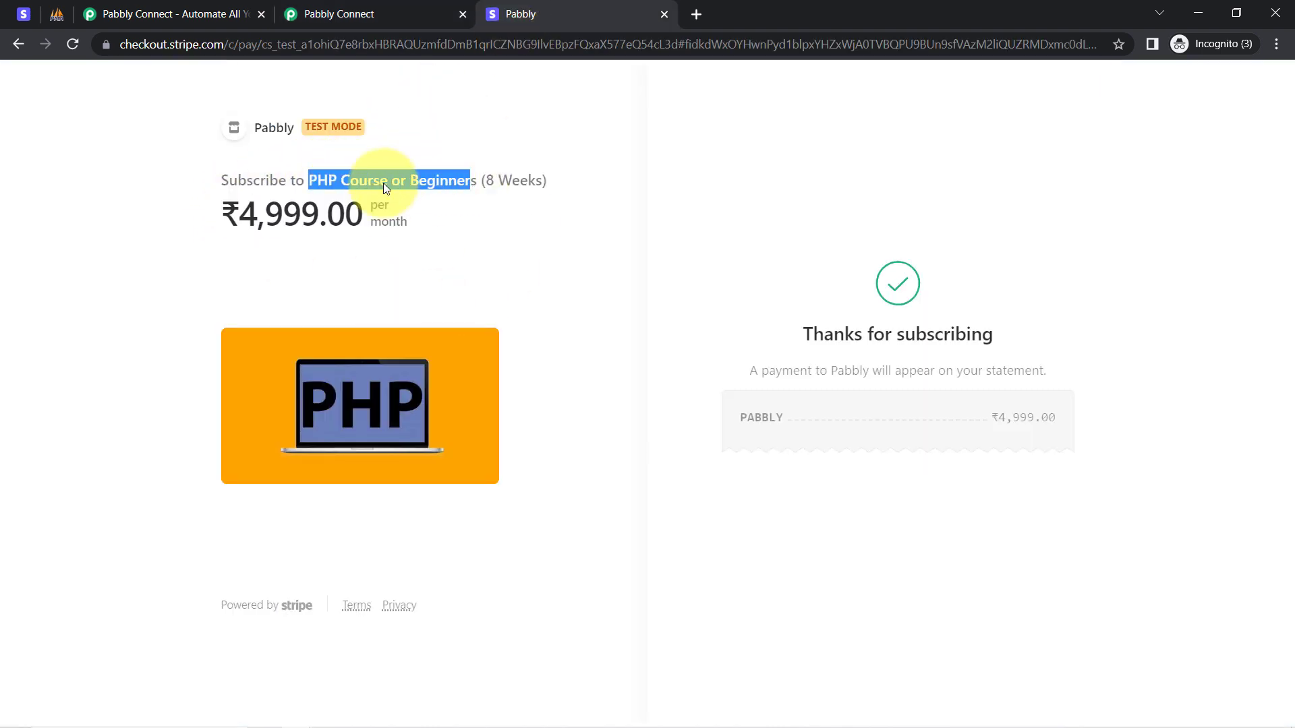
click(347, 11)
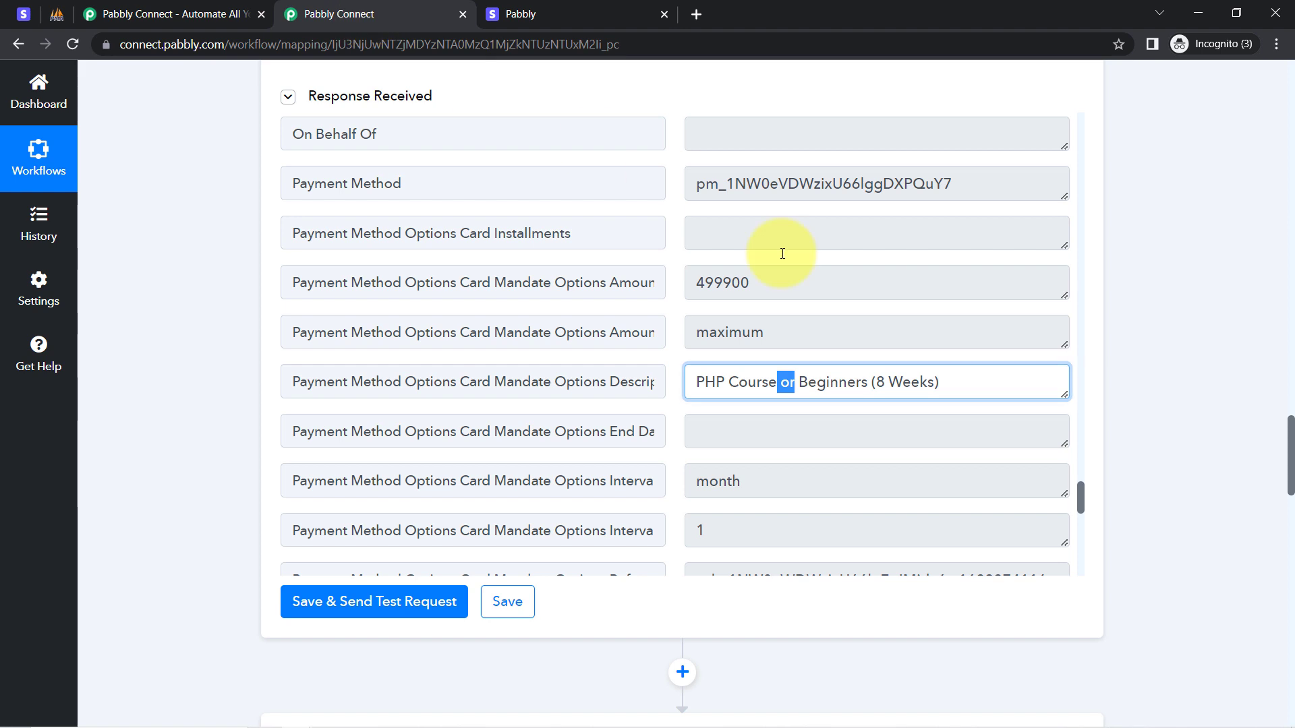
triple_click(815, 383)
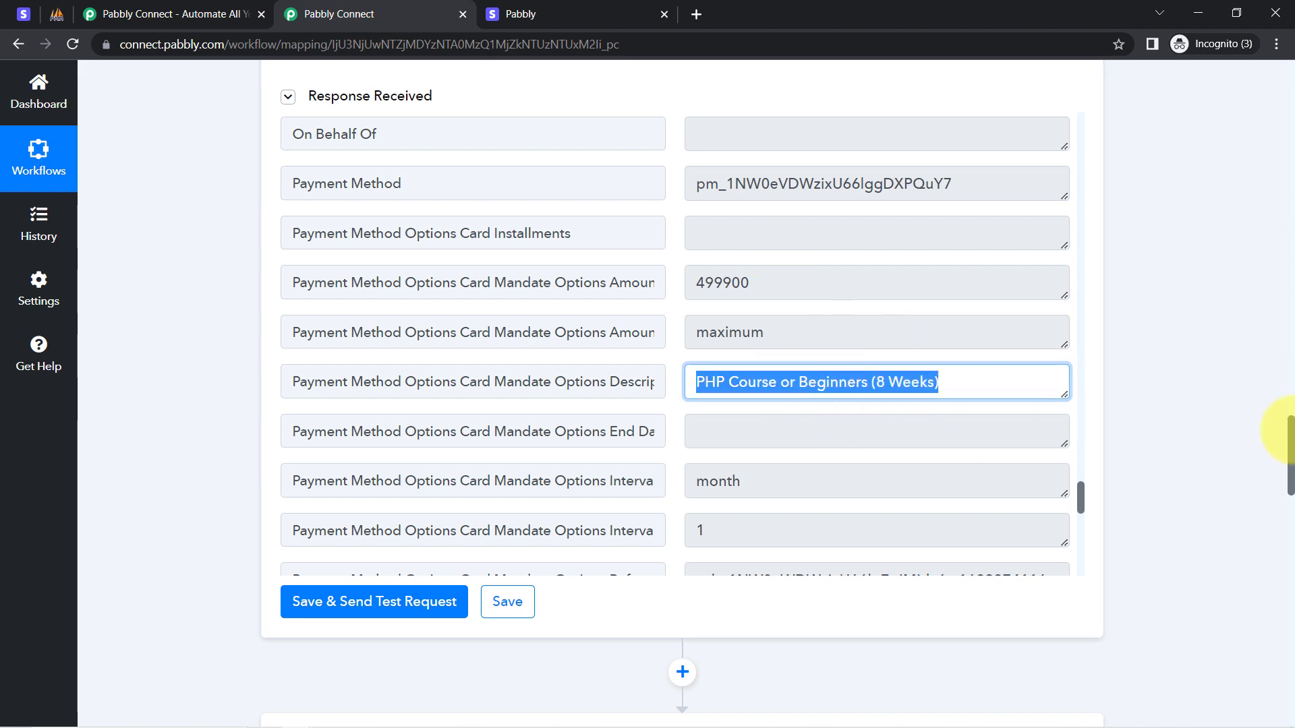
drag(1082, 496, 1080, 576)
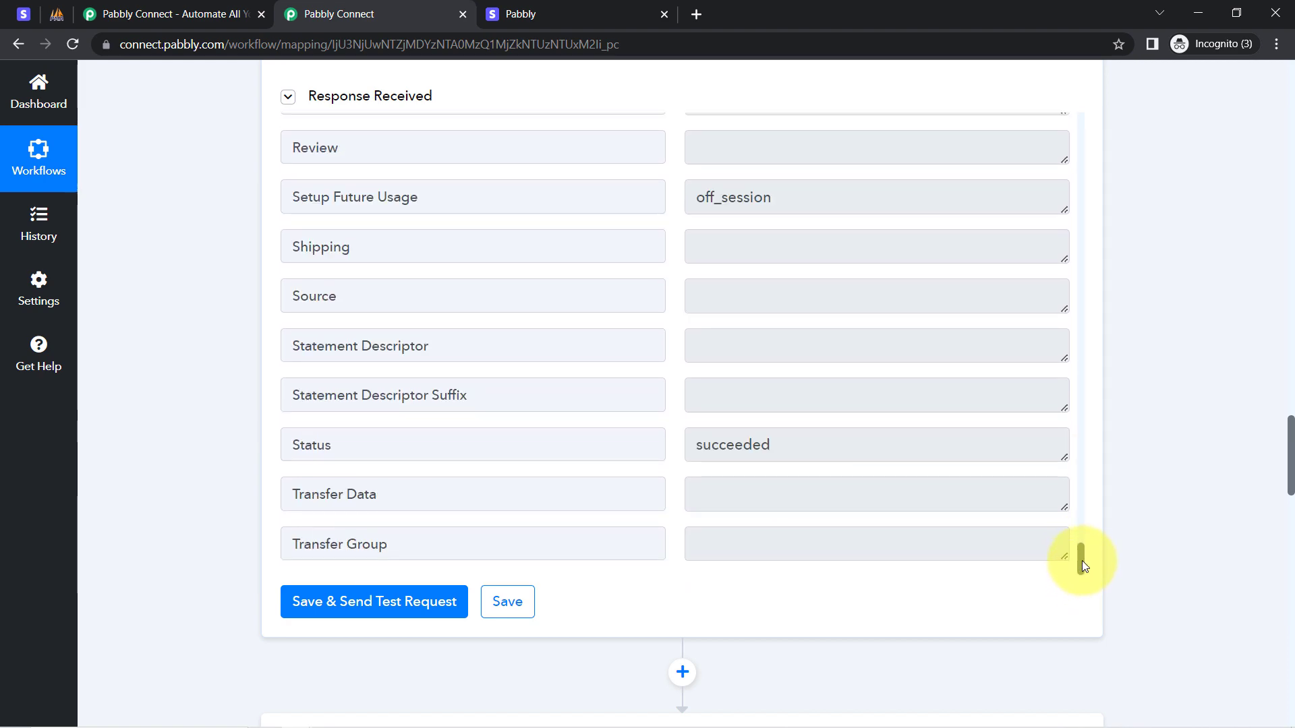
drag(1292, 462, 1225, 646)
Refresh the MySQL Insert Row step's fields.
scroll(1221, 655, down, 2)
scroll(1220, 634, up, 4)
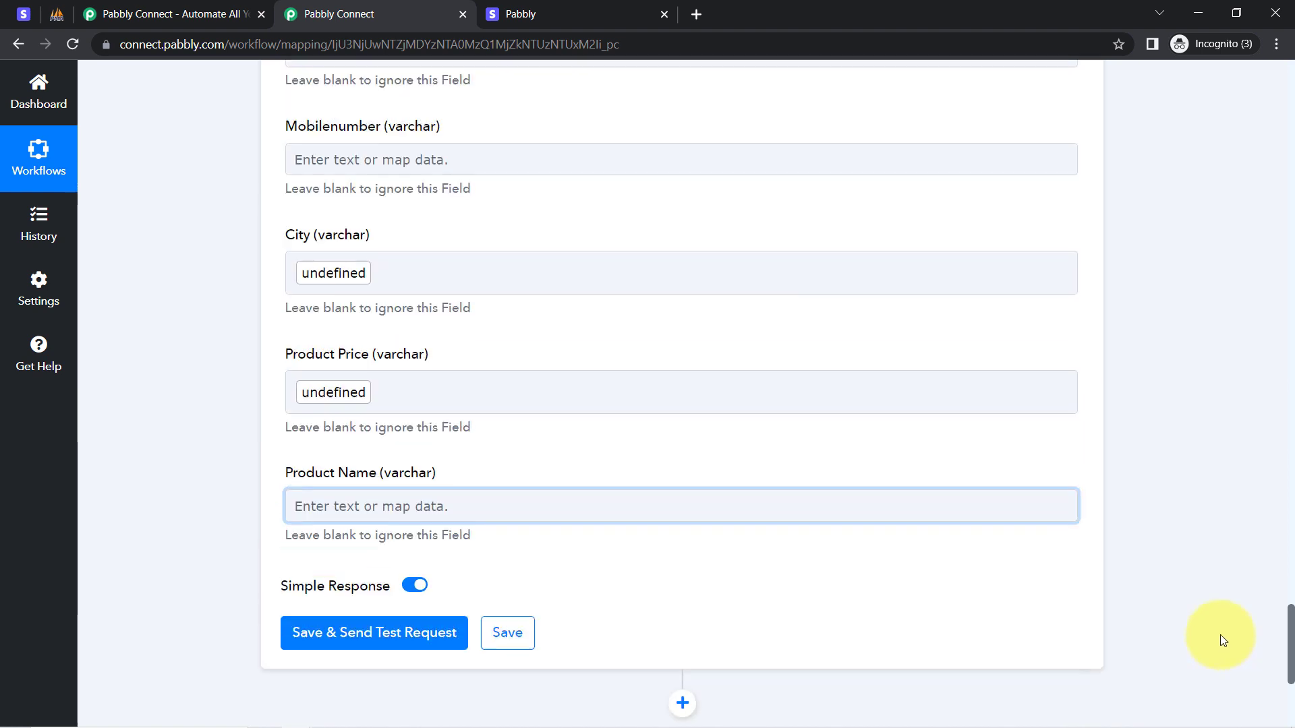
scroll(1218, 608, up, 7)
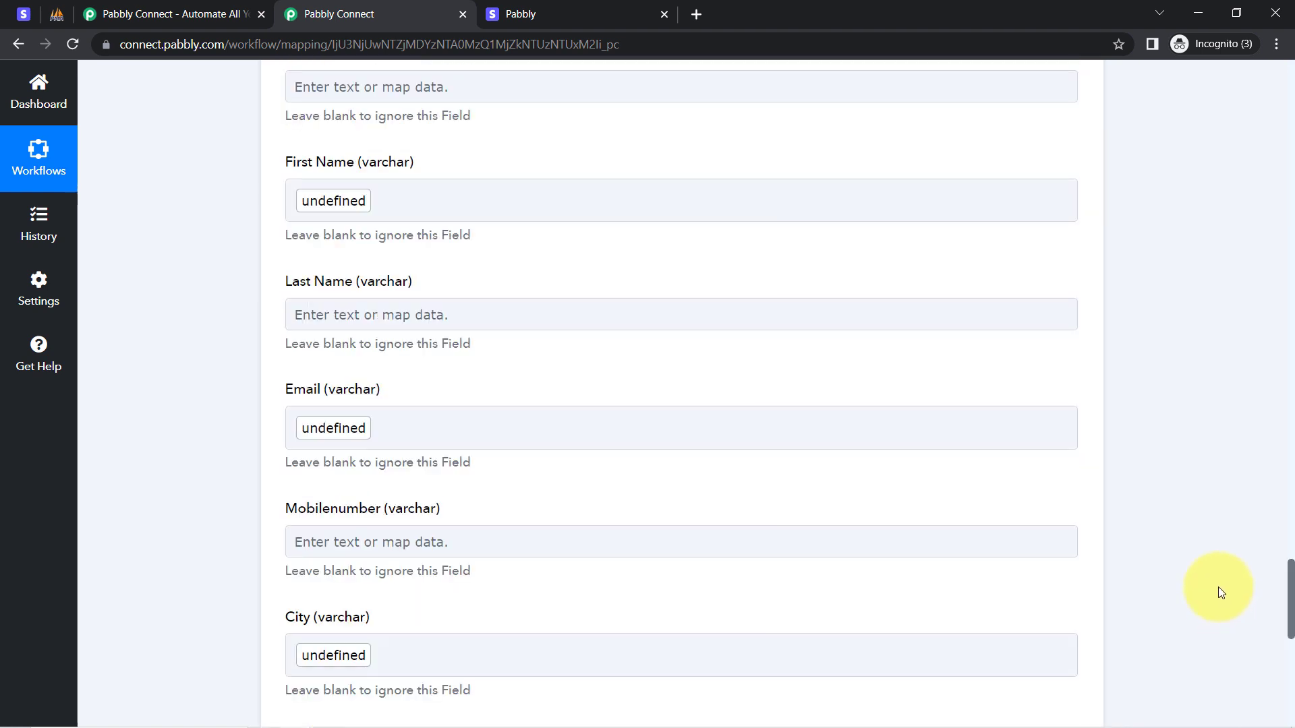
scroll(1216, 554, up, 2)
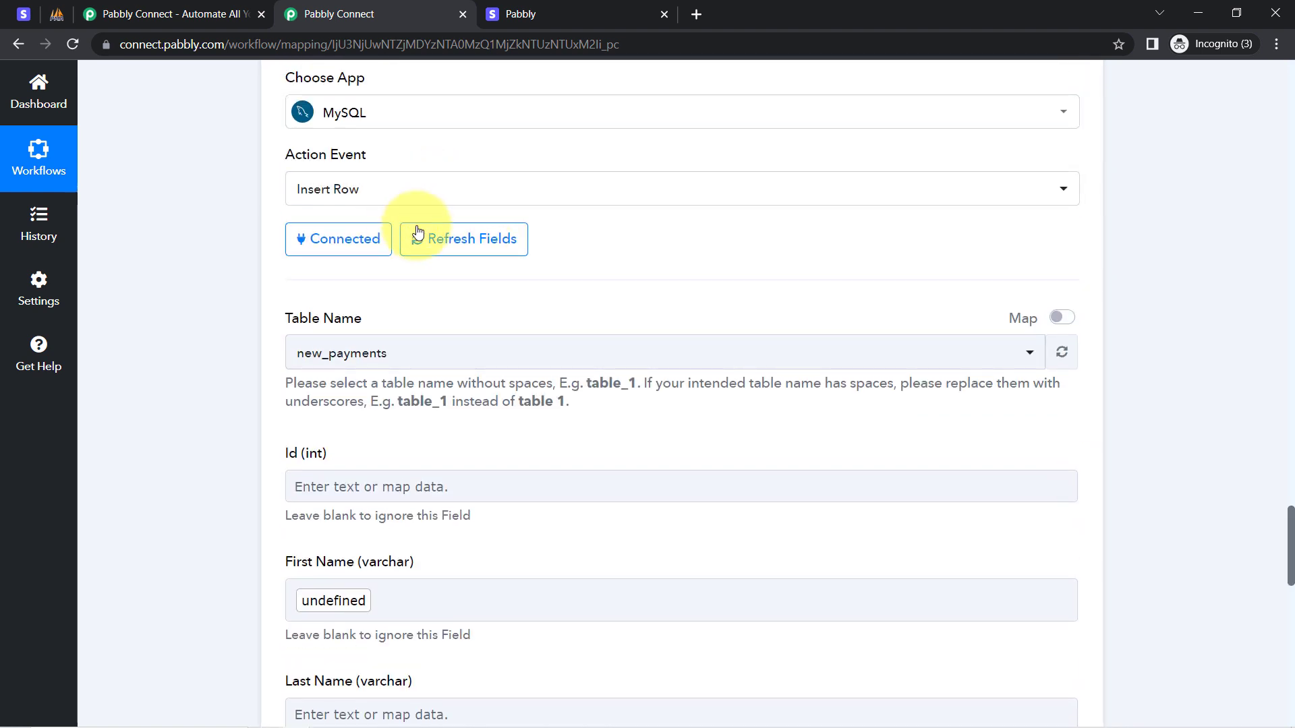
click(443, 240)
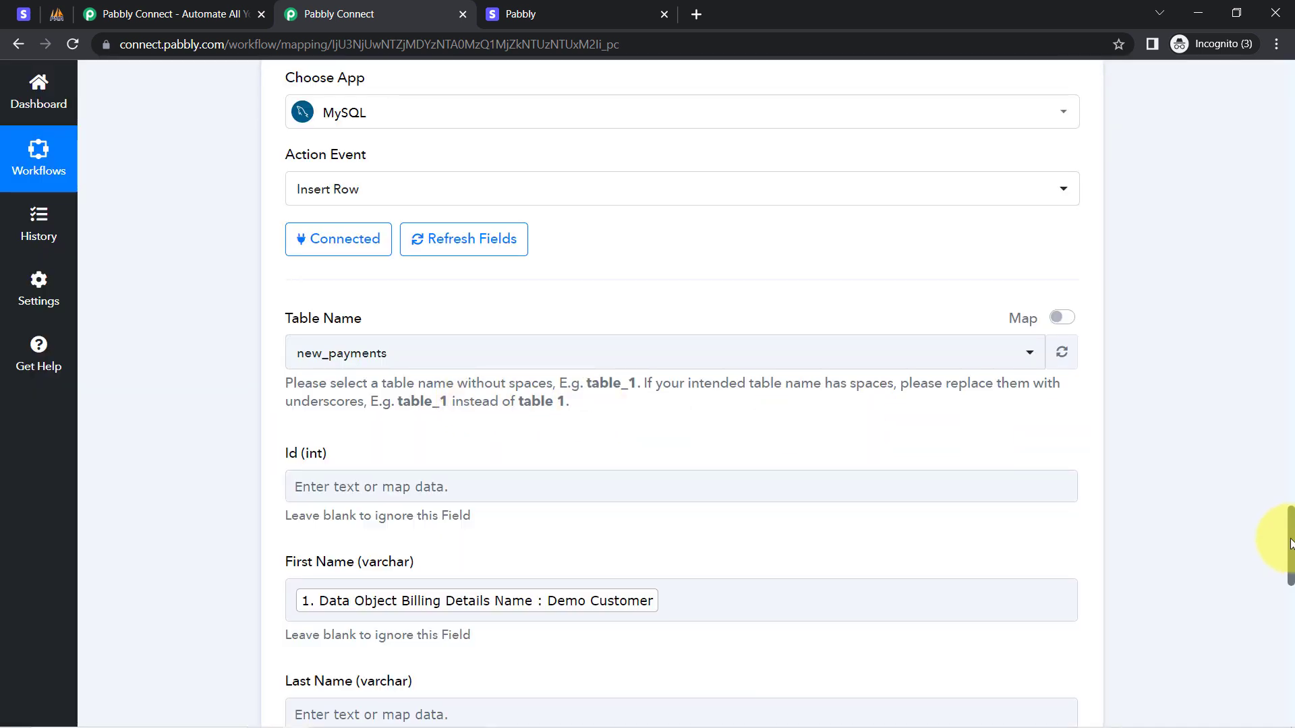
drag(1289, 536, 1273, 668)
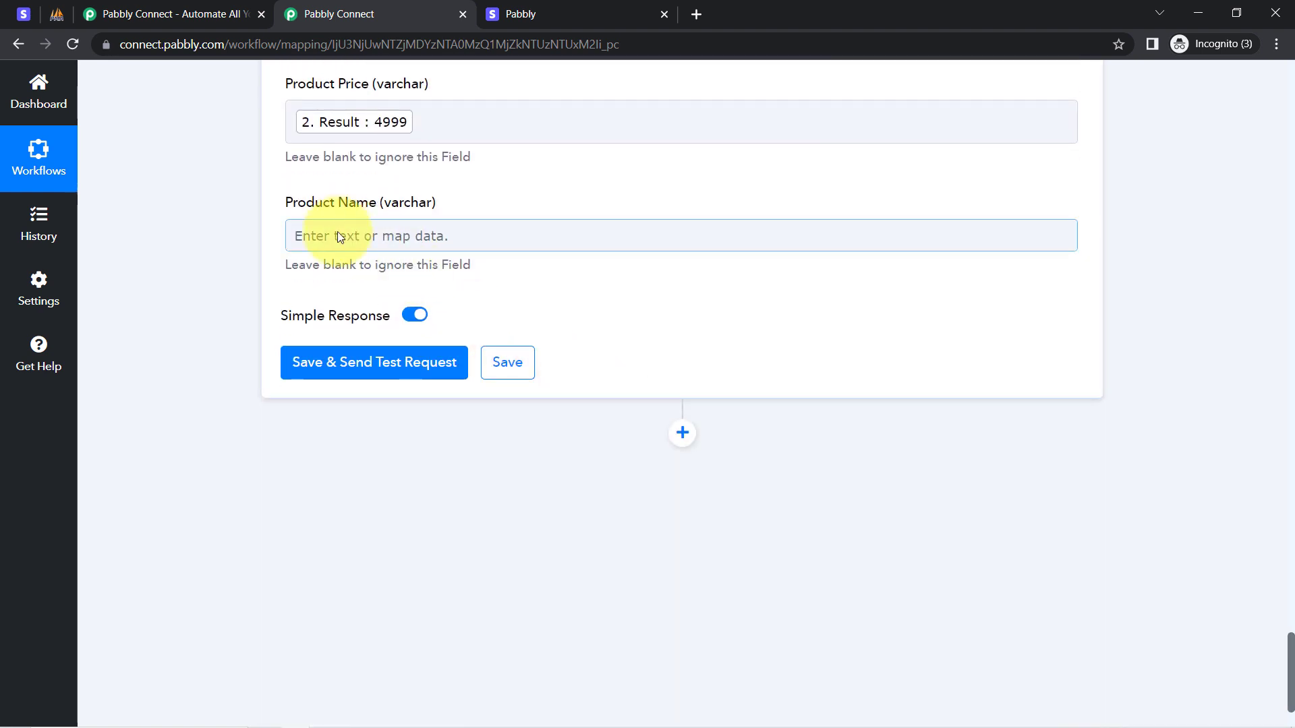
Map Product Name to the step 3 PHP Course description and send a test insert.
click(337, 235)
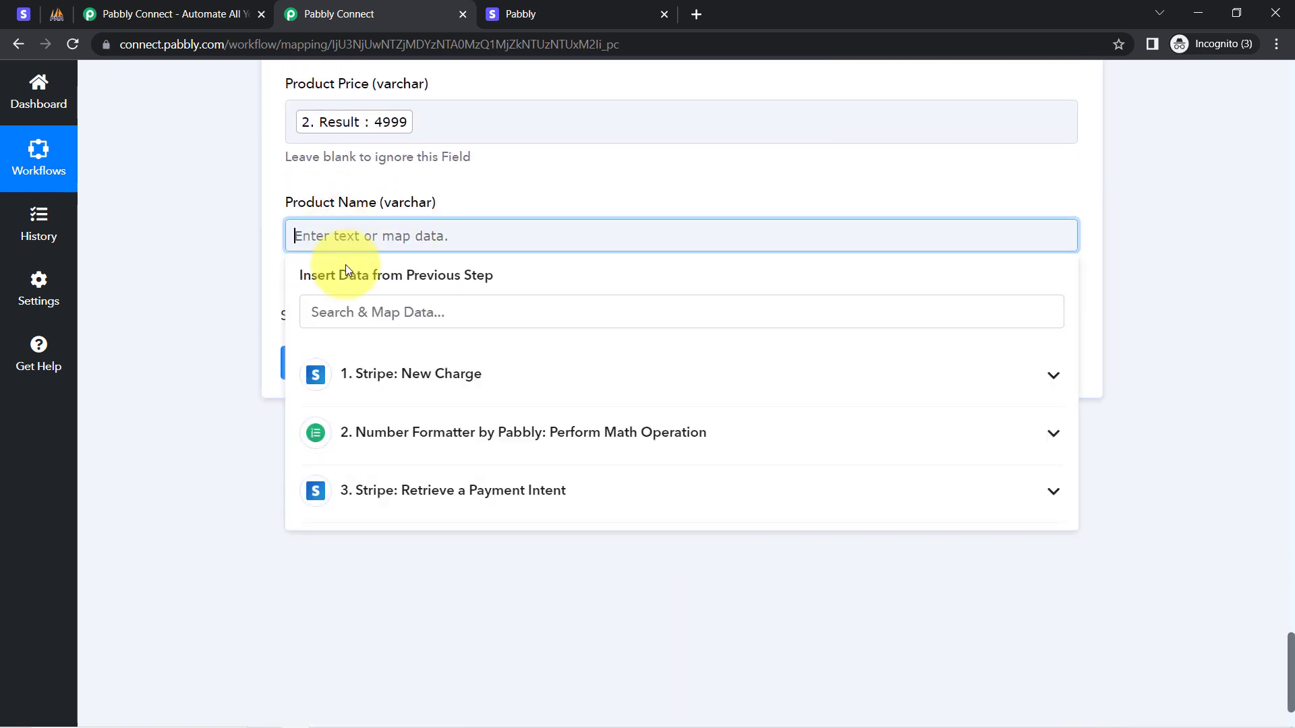
click(401, 503)
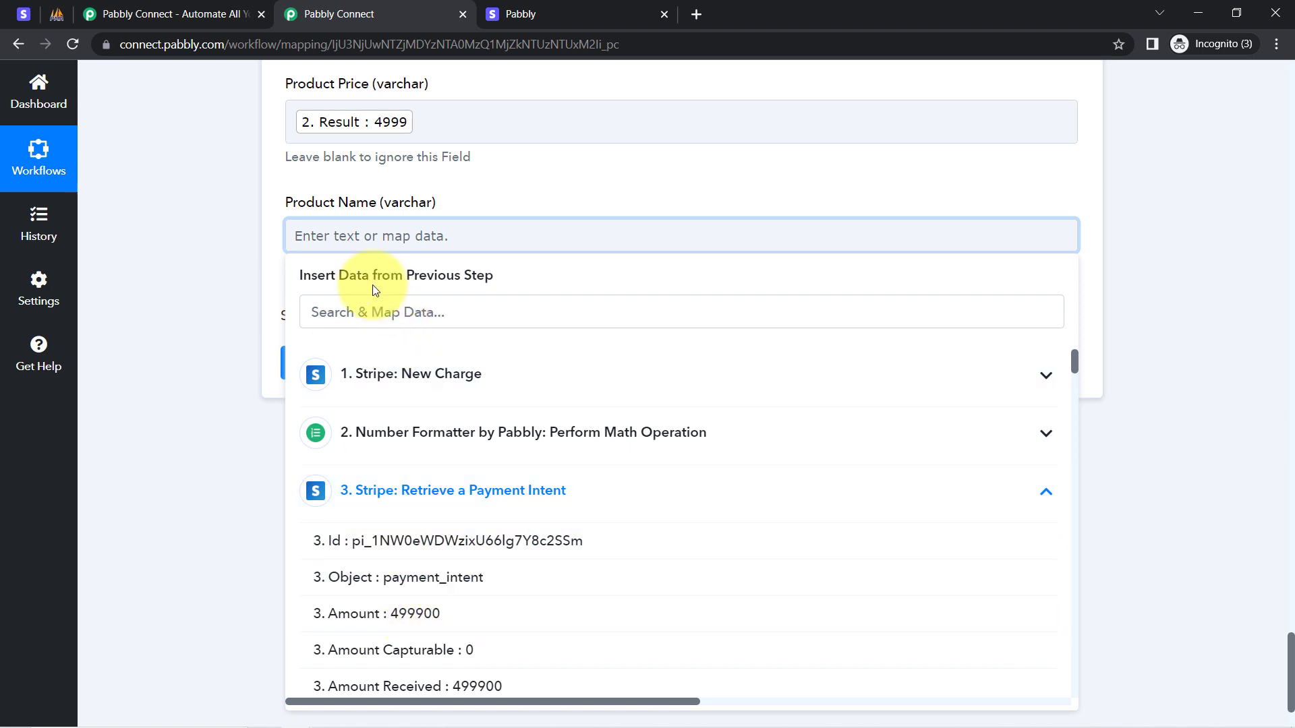
click(362, 315)
text(php)
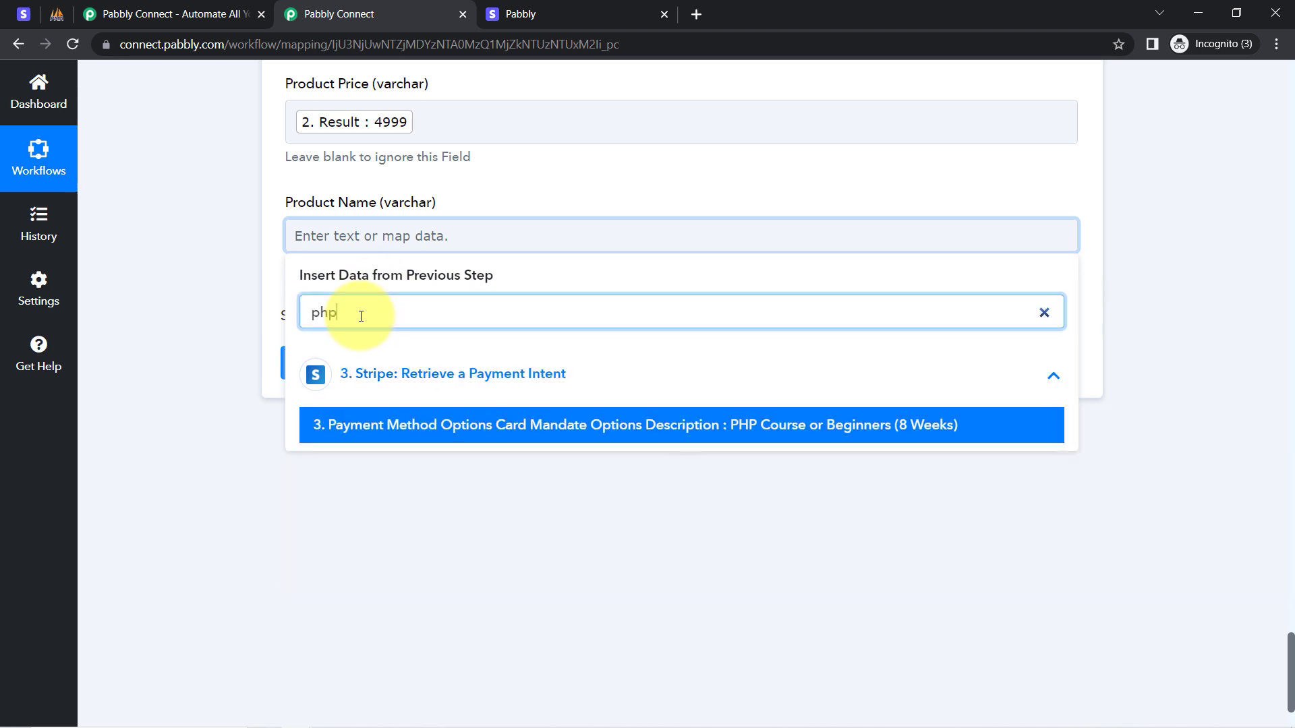
click(702, 431)
click(143, 324)
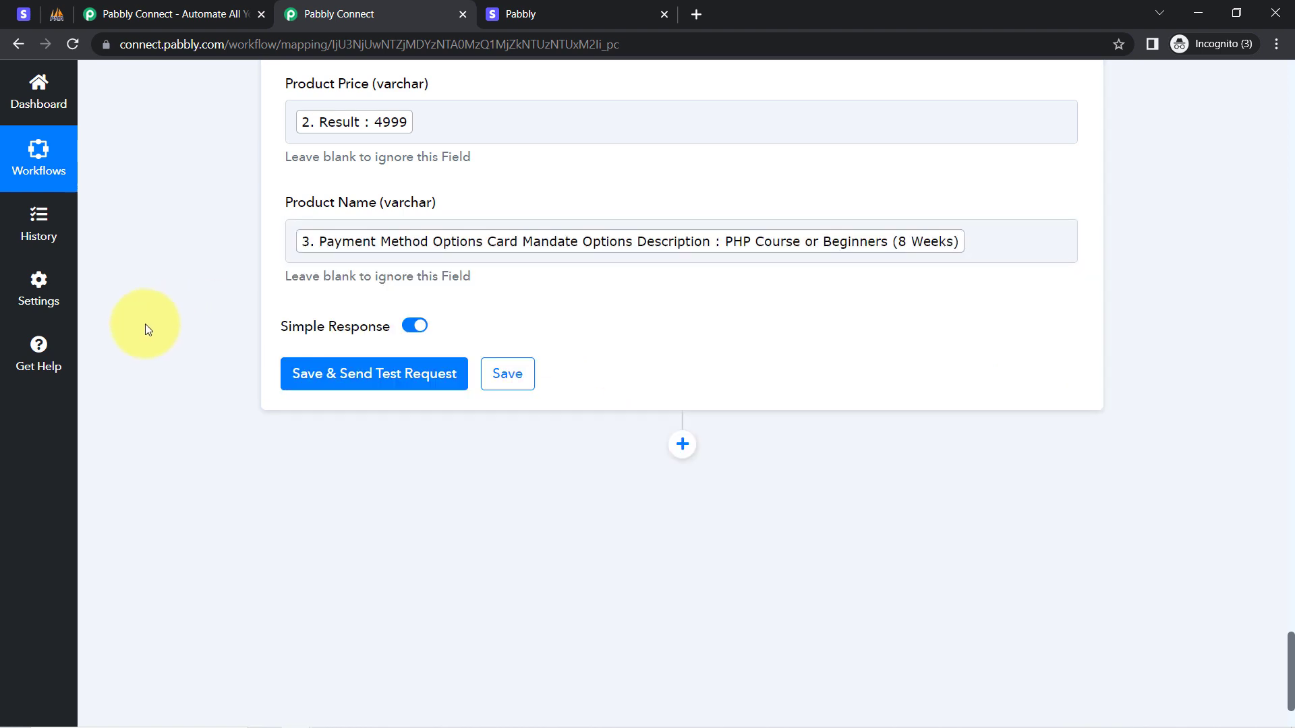
click(328, 387)
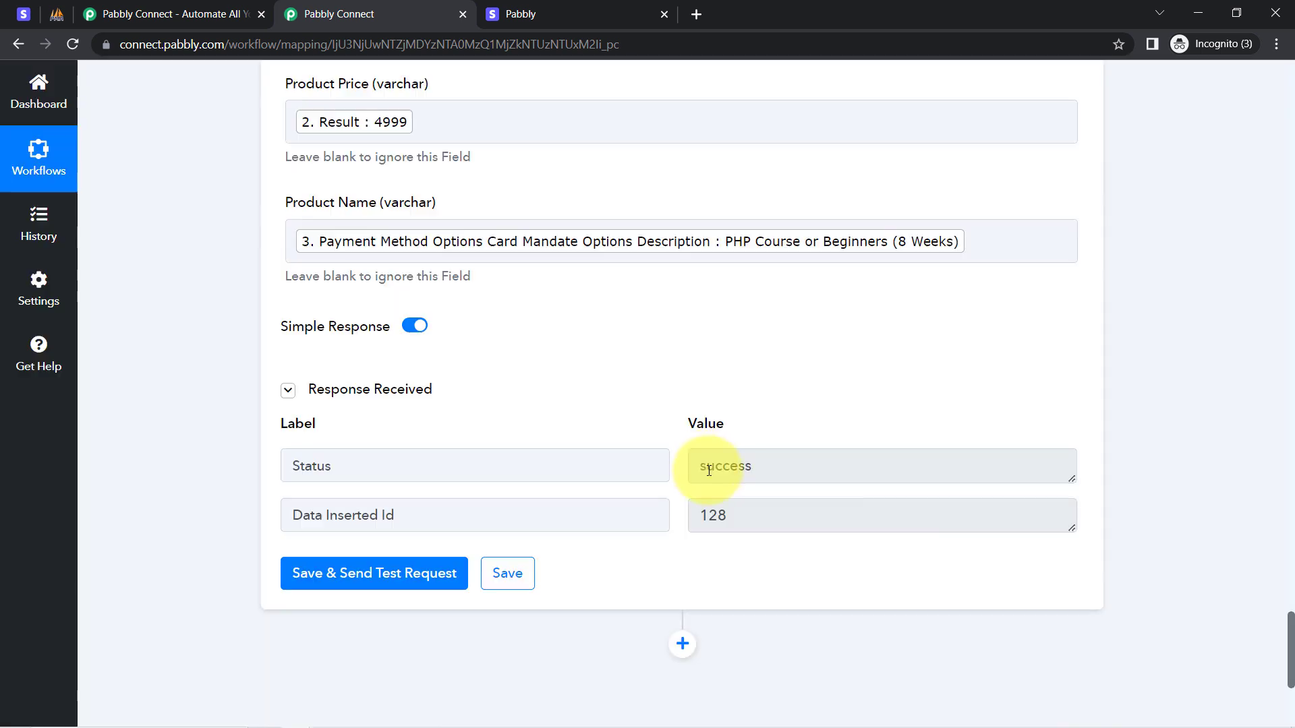
Confirm the test insert returned success with Data Inserted Id 128, then switch to phpMyAdmin's new_payments table.
double_click(728, 464)
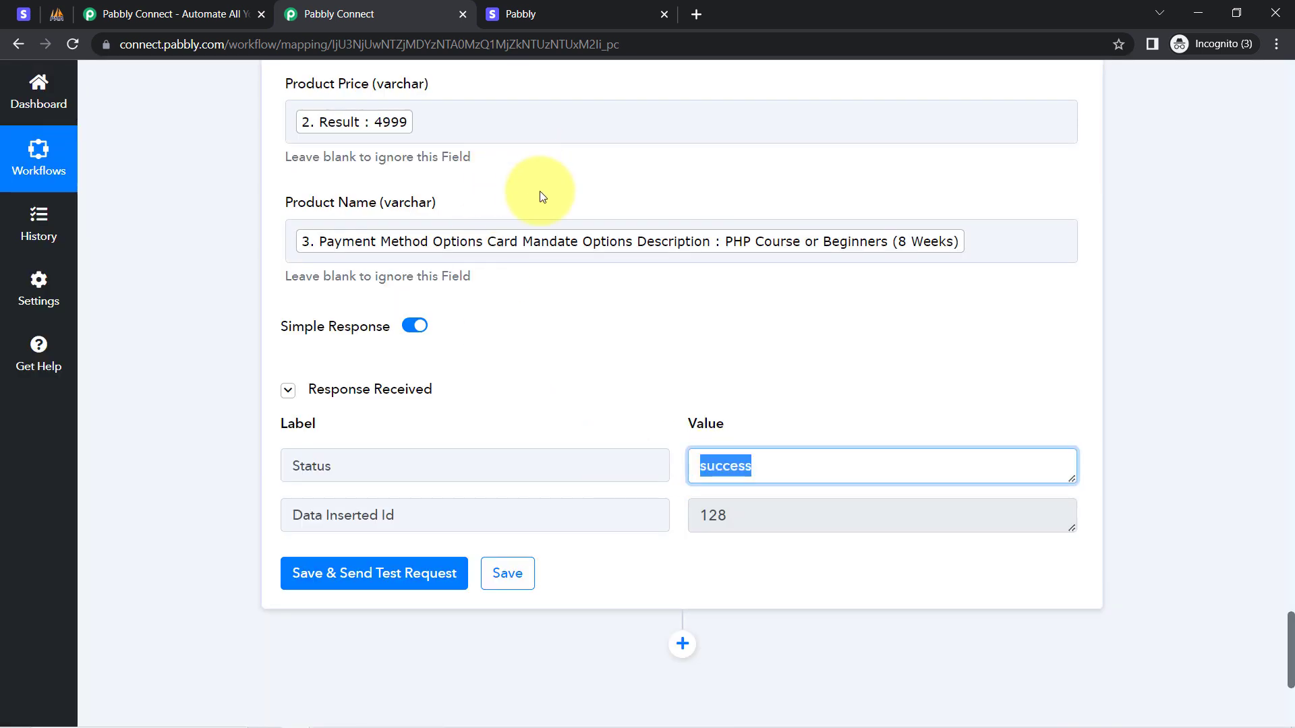
click(57, 23)
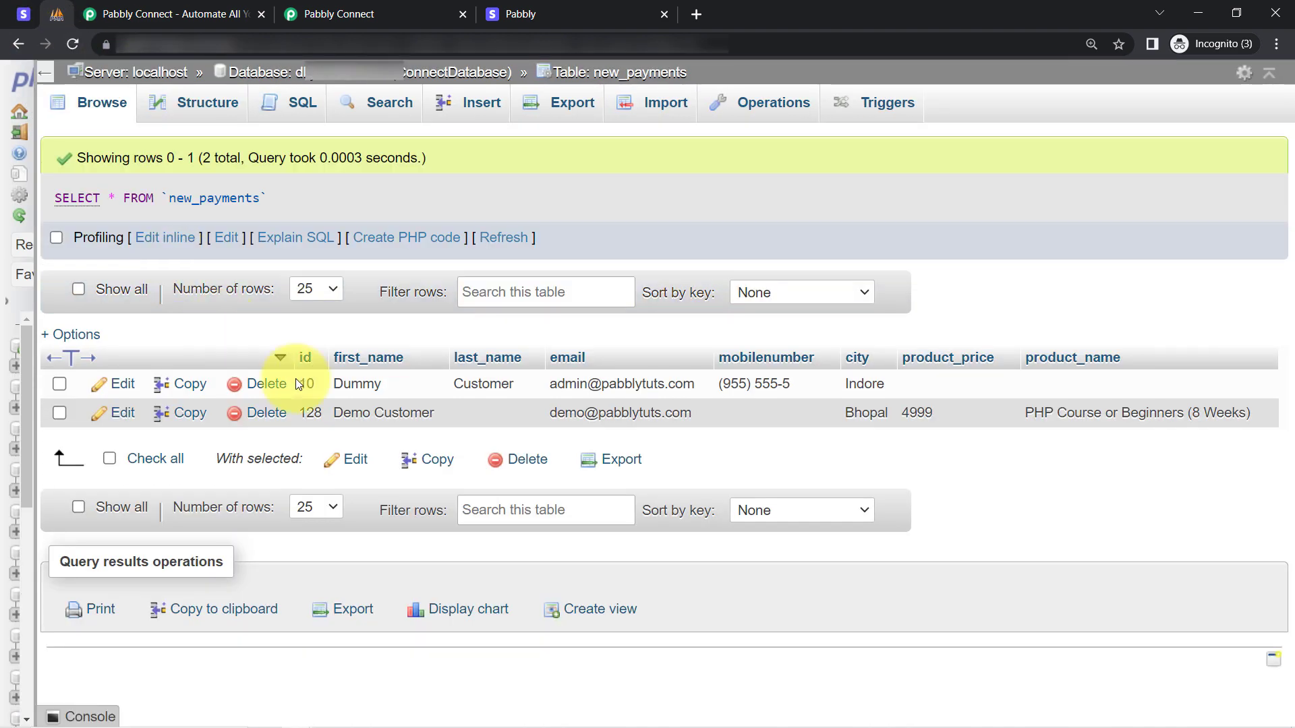
Check row 128's first name and email values, glance at Stripe Payment links, then return to Pabbly Connect.
double_click(350, 414)
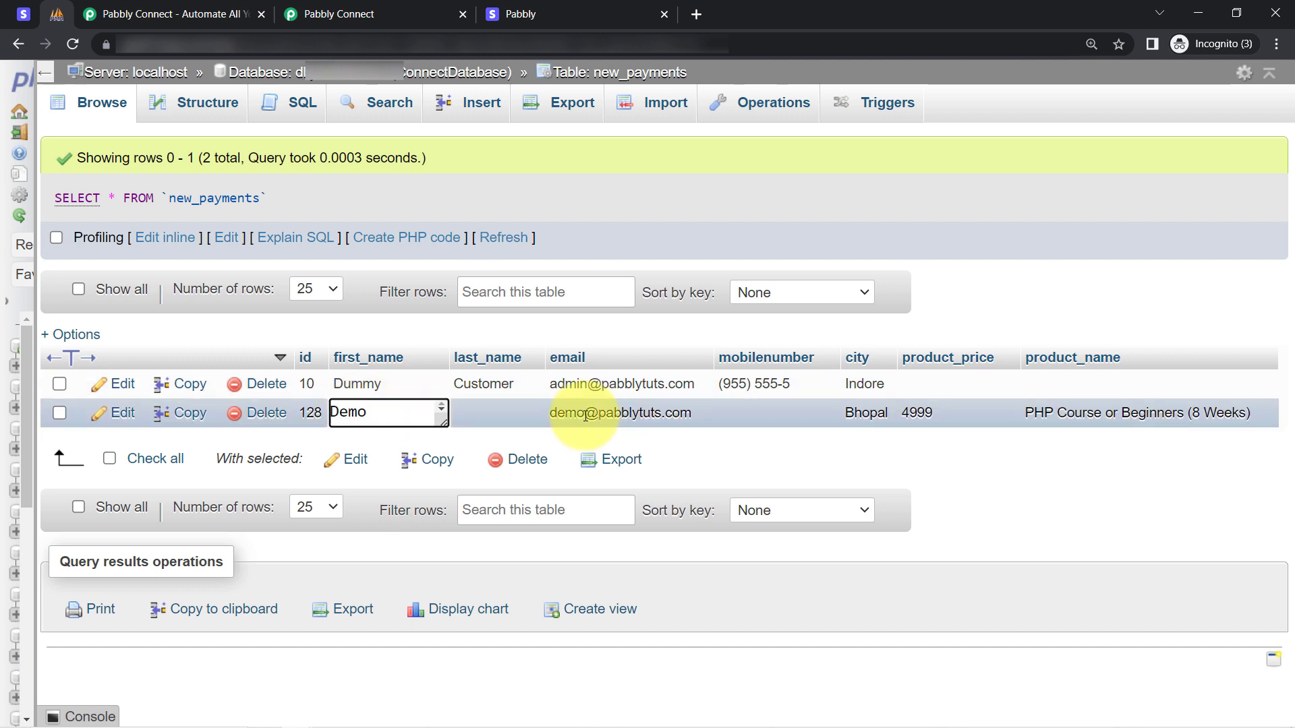
drag(565, 414, 663, 415)
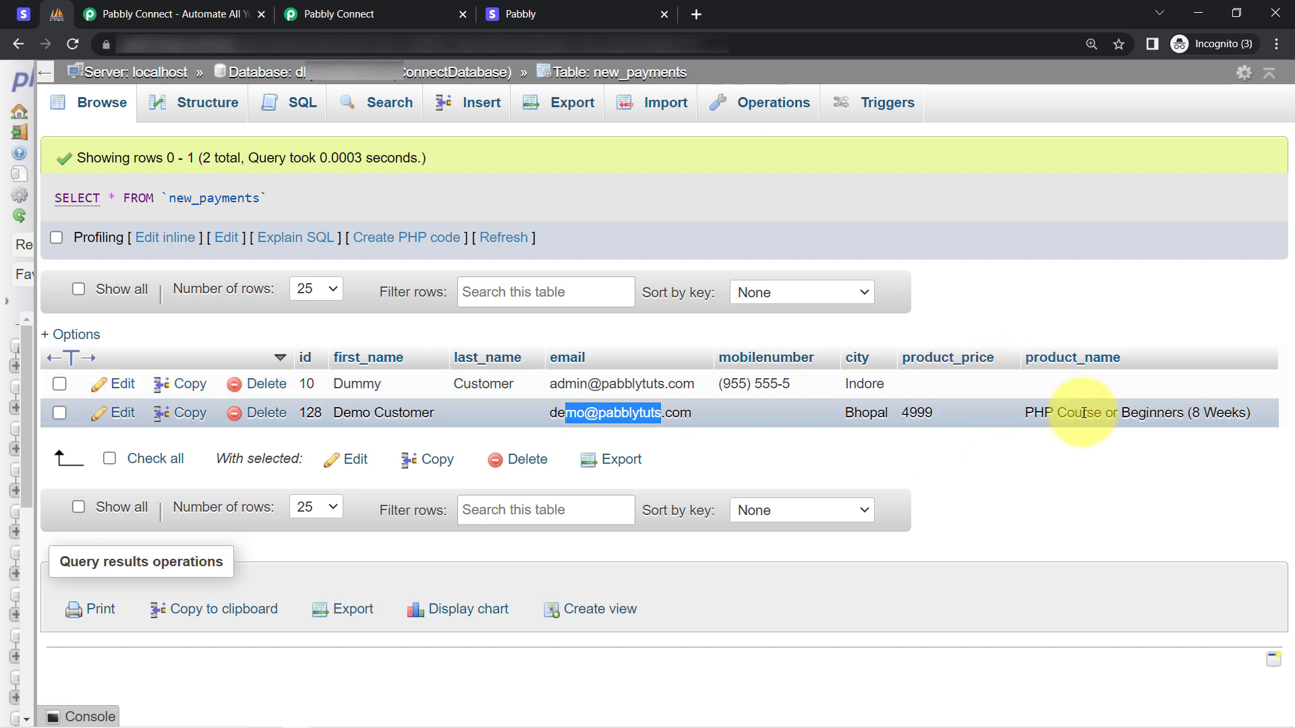
click(988, 298)
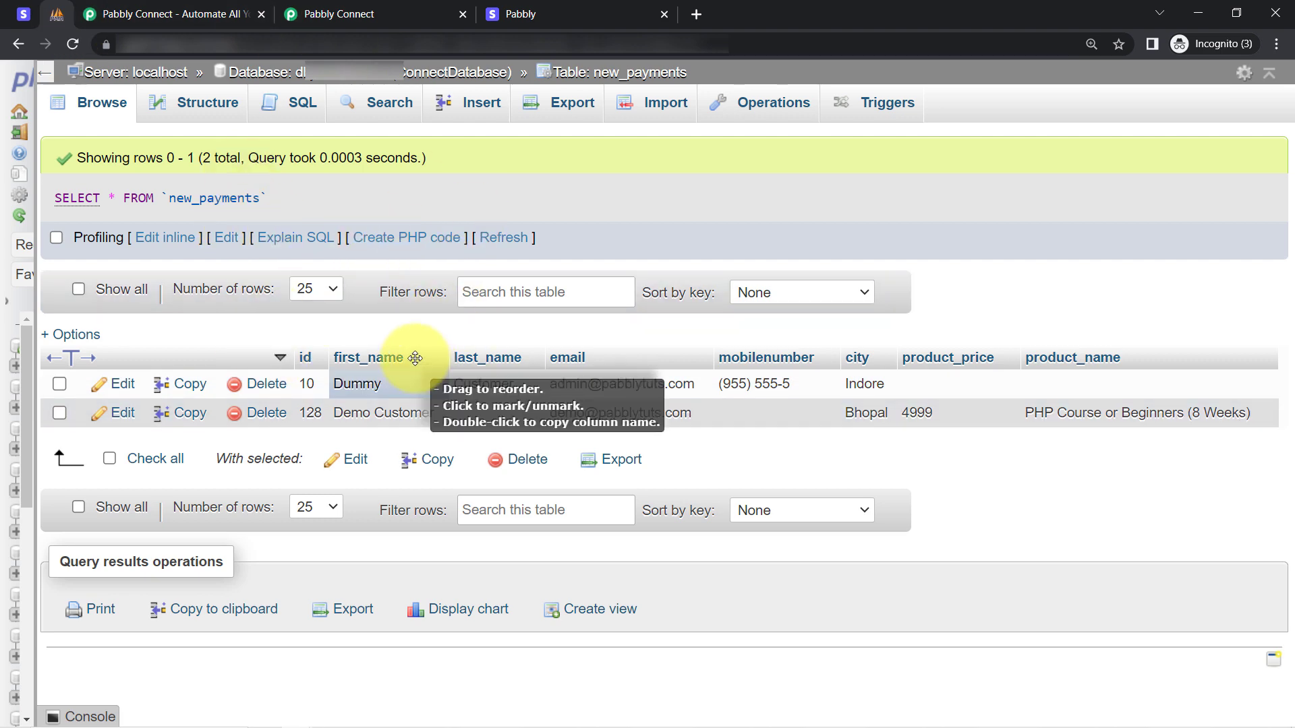
click(20, 15)
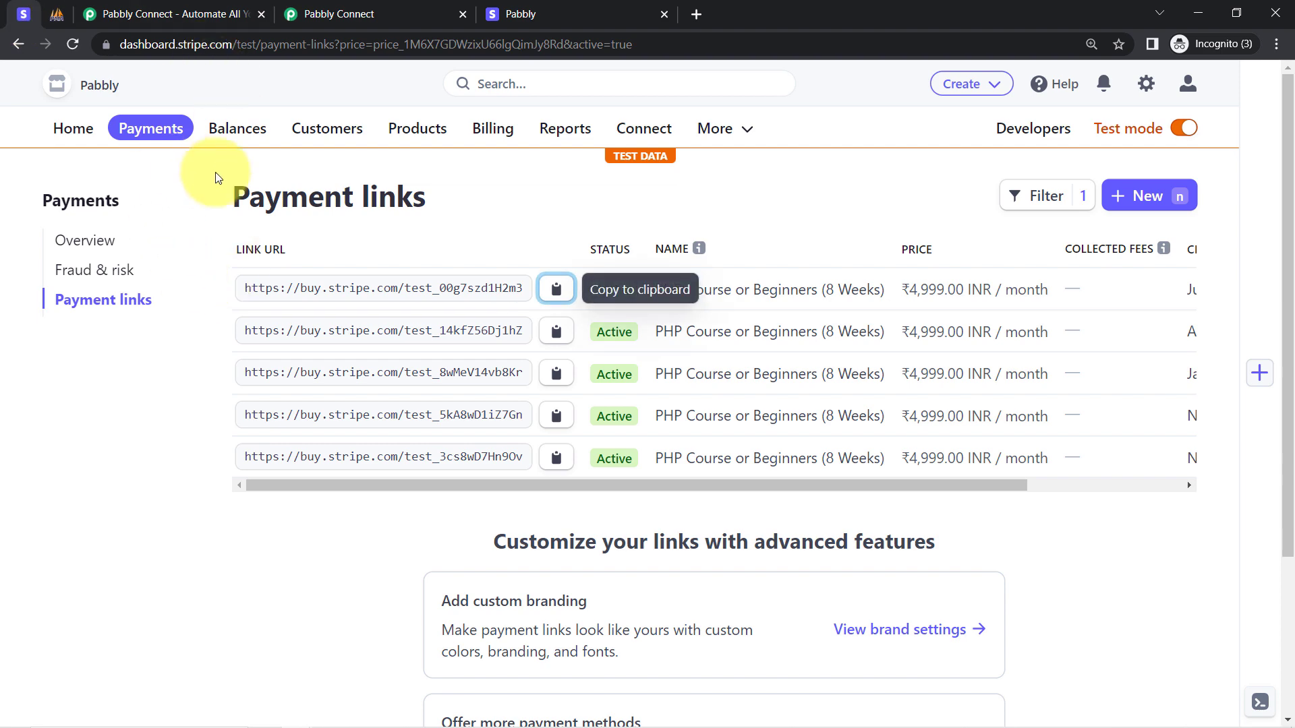
click(63, 15)
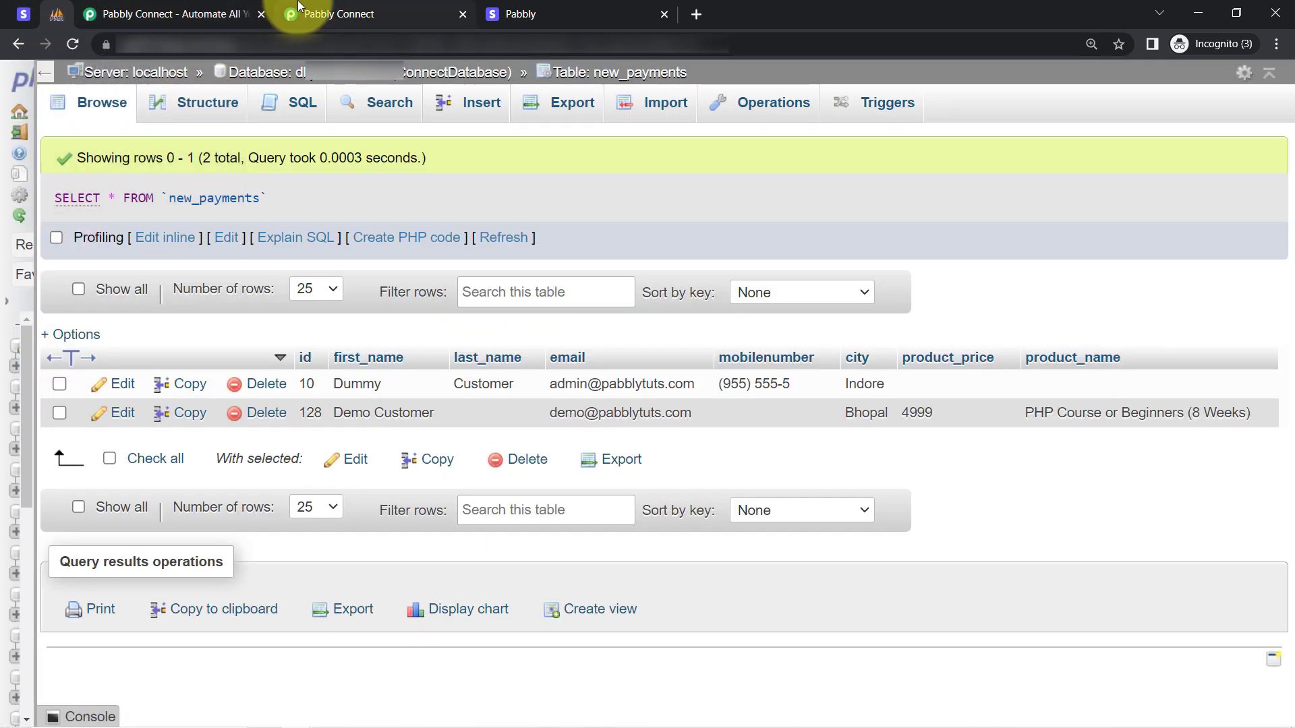
click(324, 14)
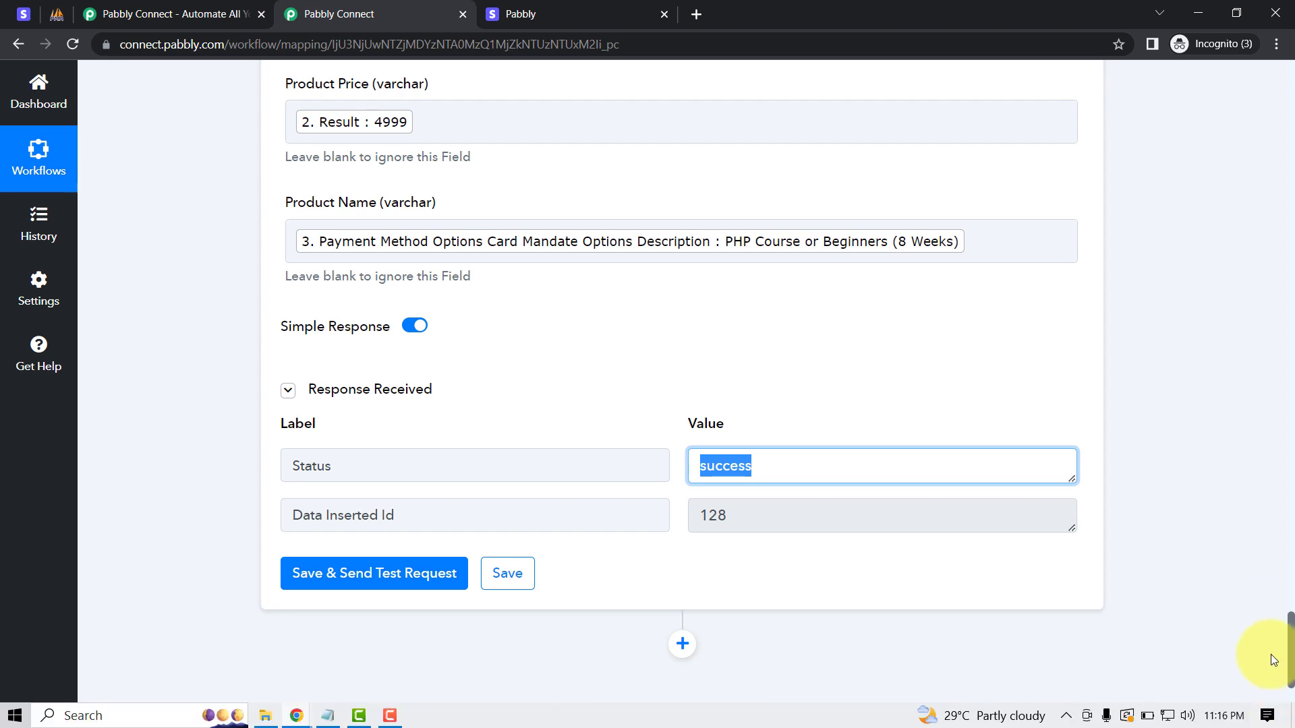
Collapse the Stripe New Charge, Number Formatter, Retrieve Payment Intent and MySQL Insert Row steps.
drag(1290, 665, 1289, 99)
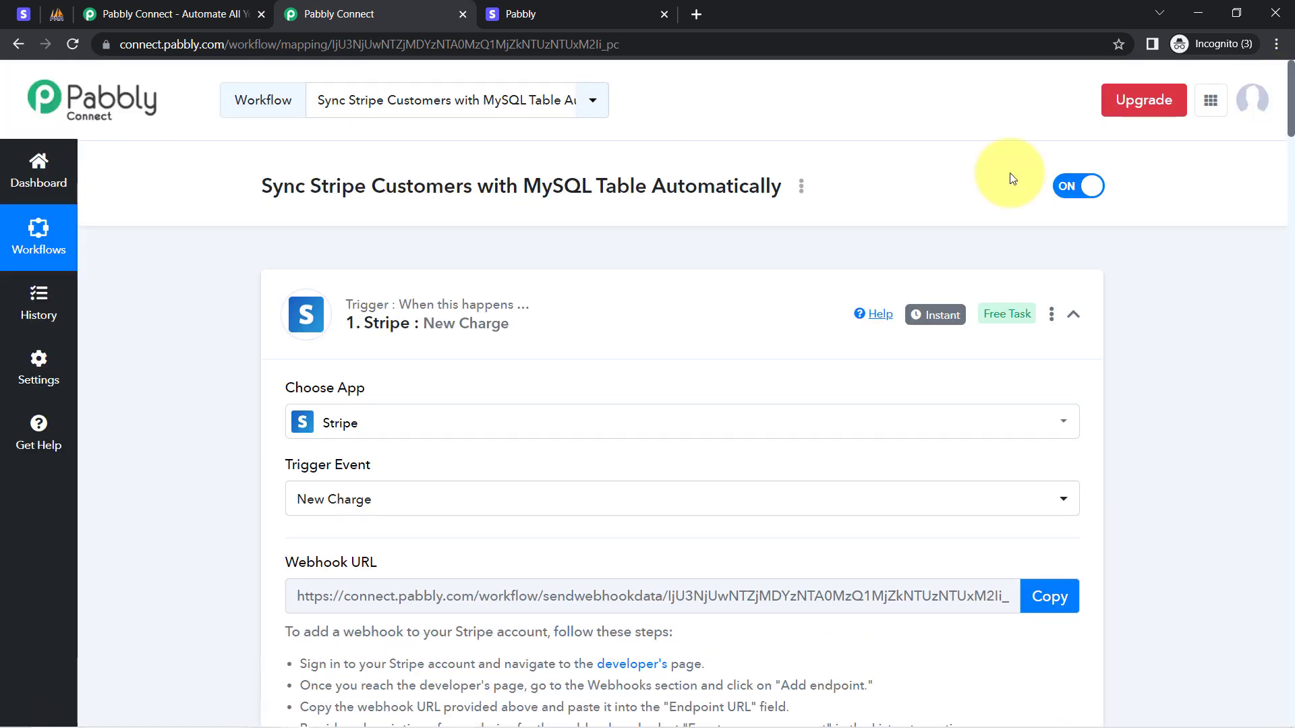
click(425, 337)
click(395, 480)
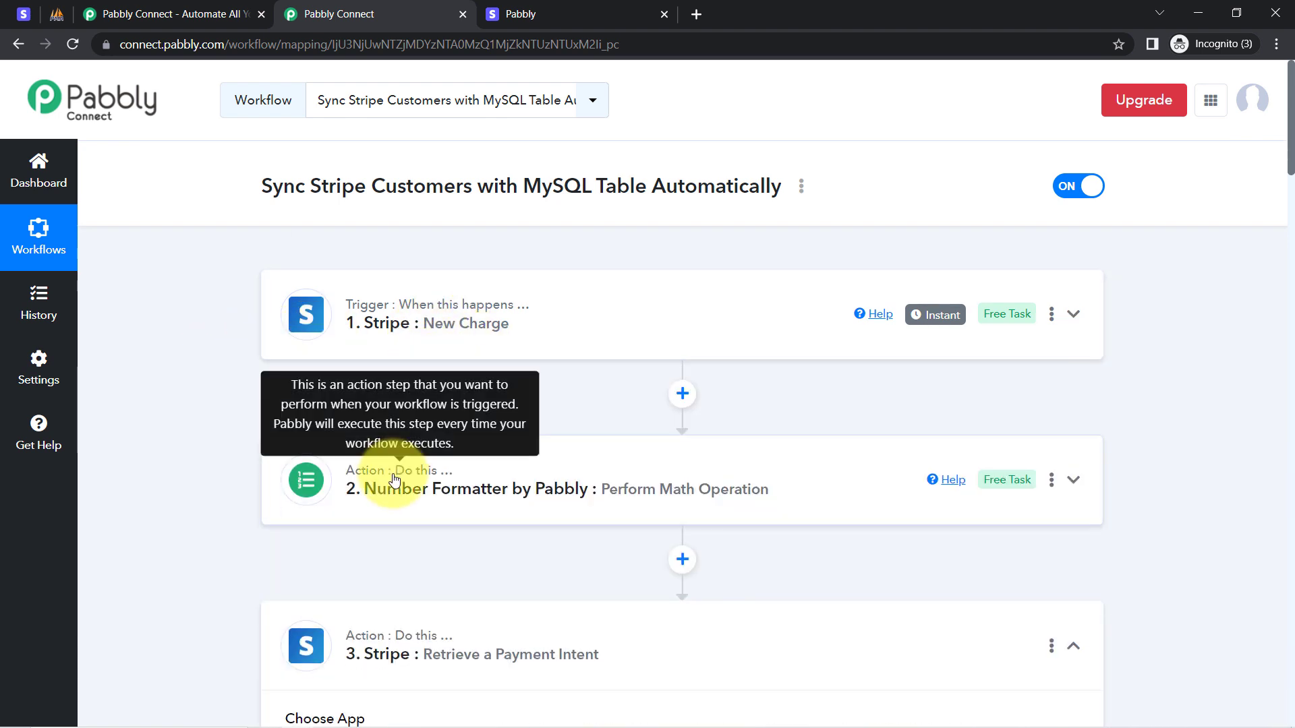
scroll(398, 492, down, 5)
click(405, 317)
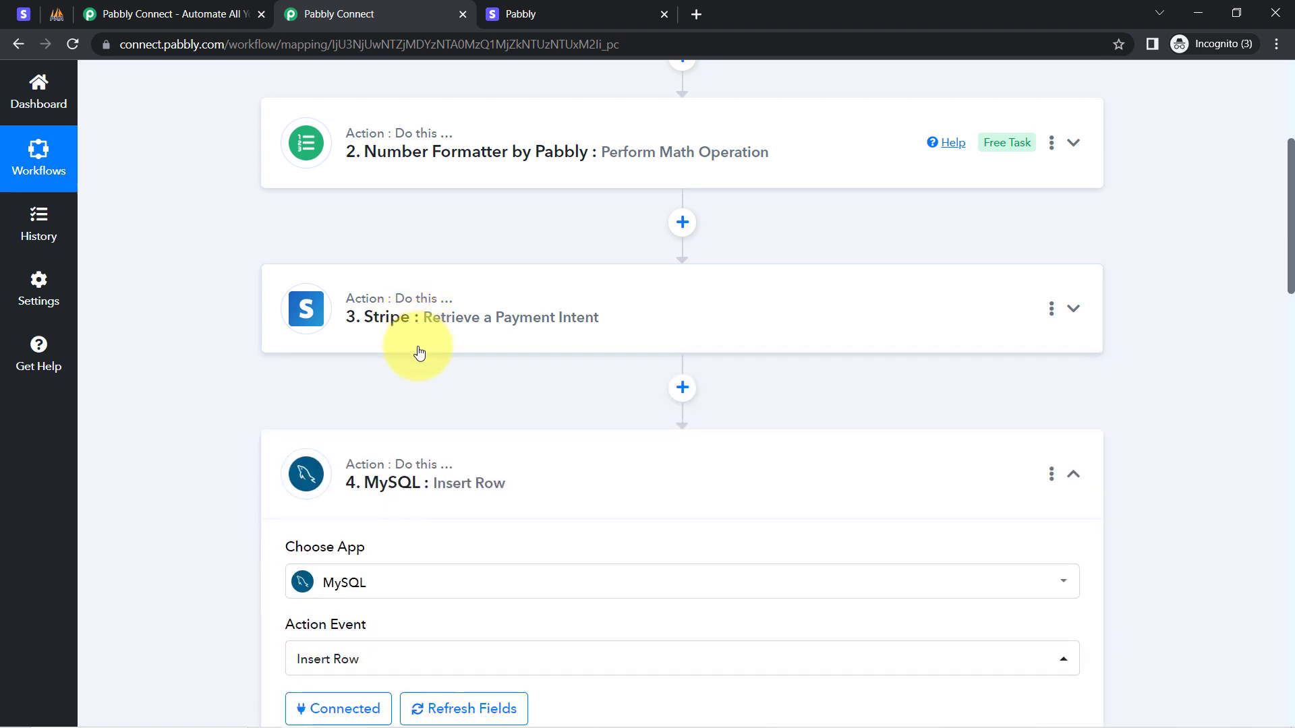
click(387, 480)
scroll(439, 396, up, 5)
scroll(439, 396, down, 6)
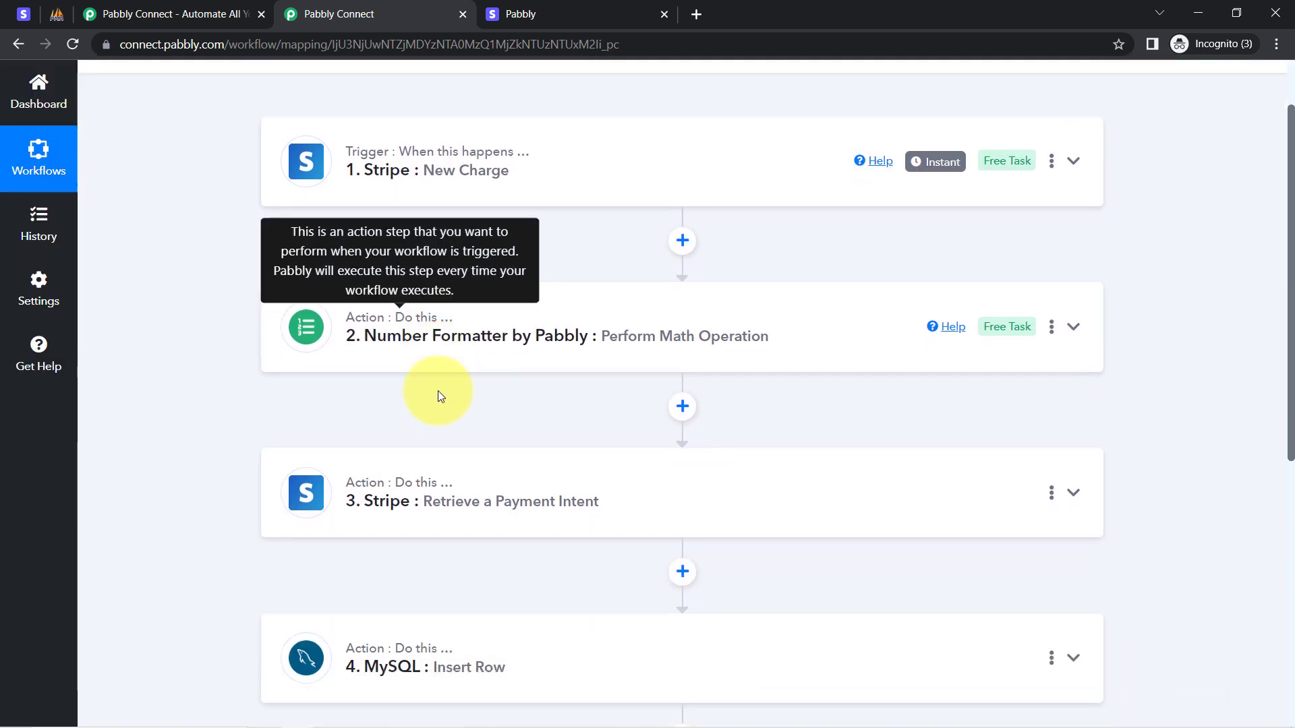
scroll(431, 391, up, 6)
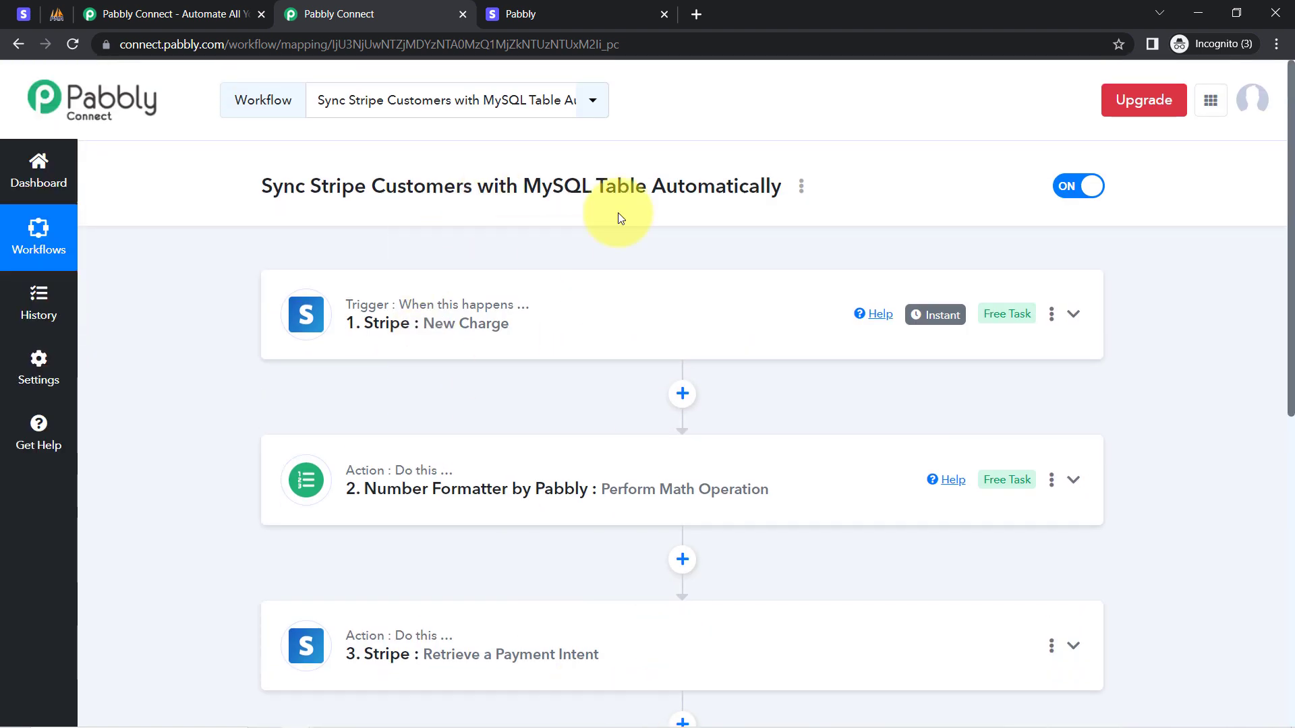
Copy the workflow's share link from the Share Workflow dialog, then close it.
click(800, 189)
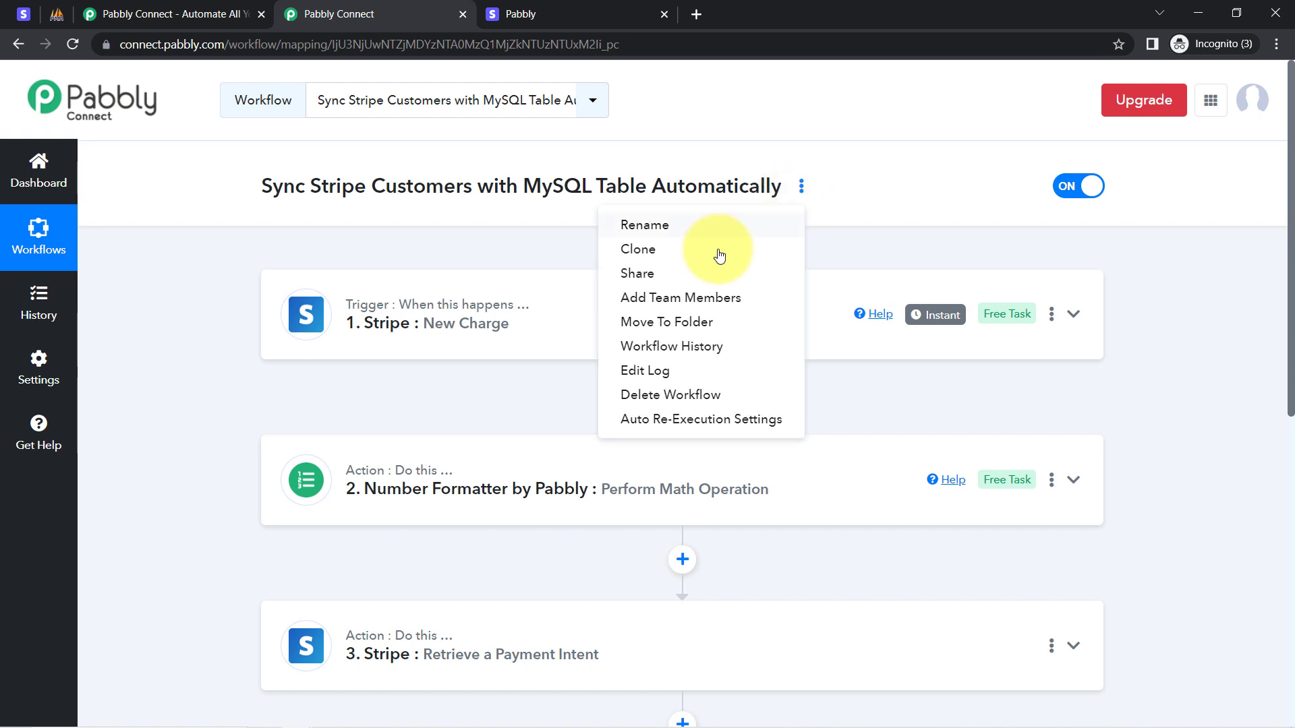
click(667, 282)
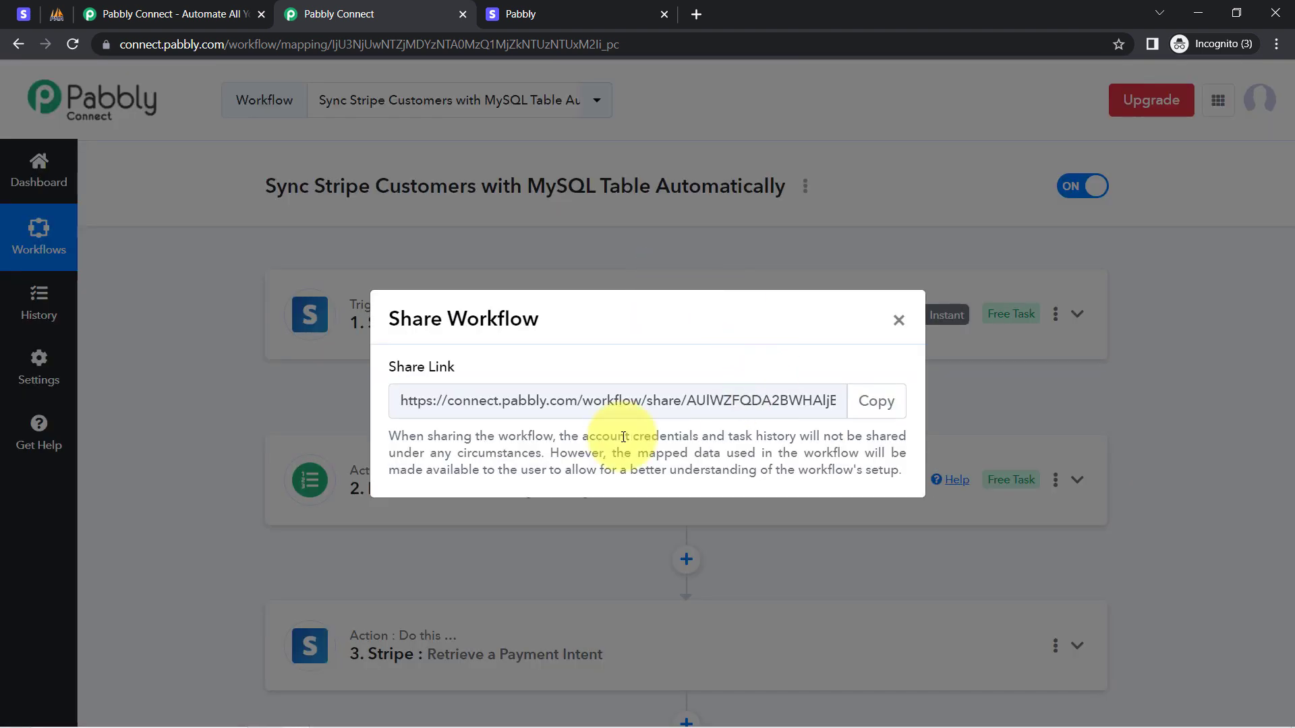
click(479, 385)
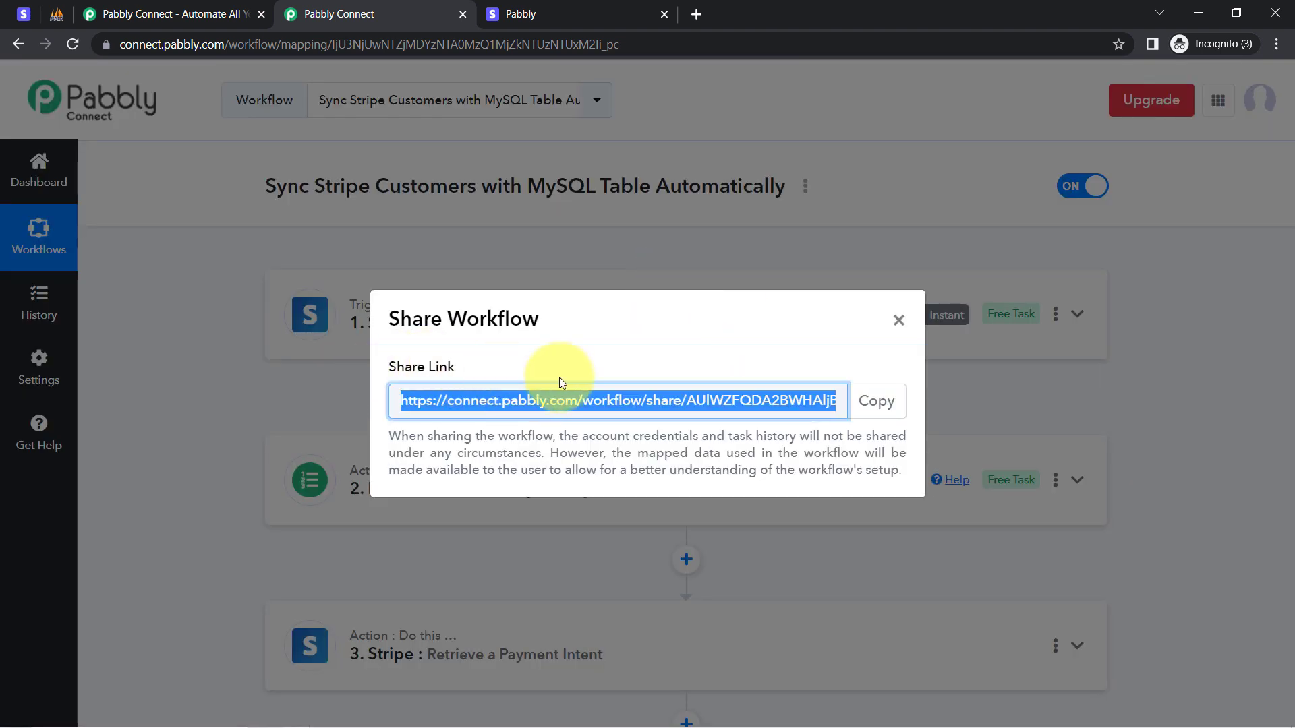
click(865, 402)
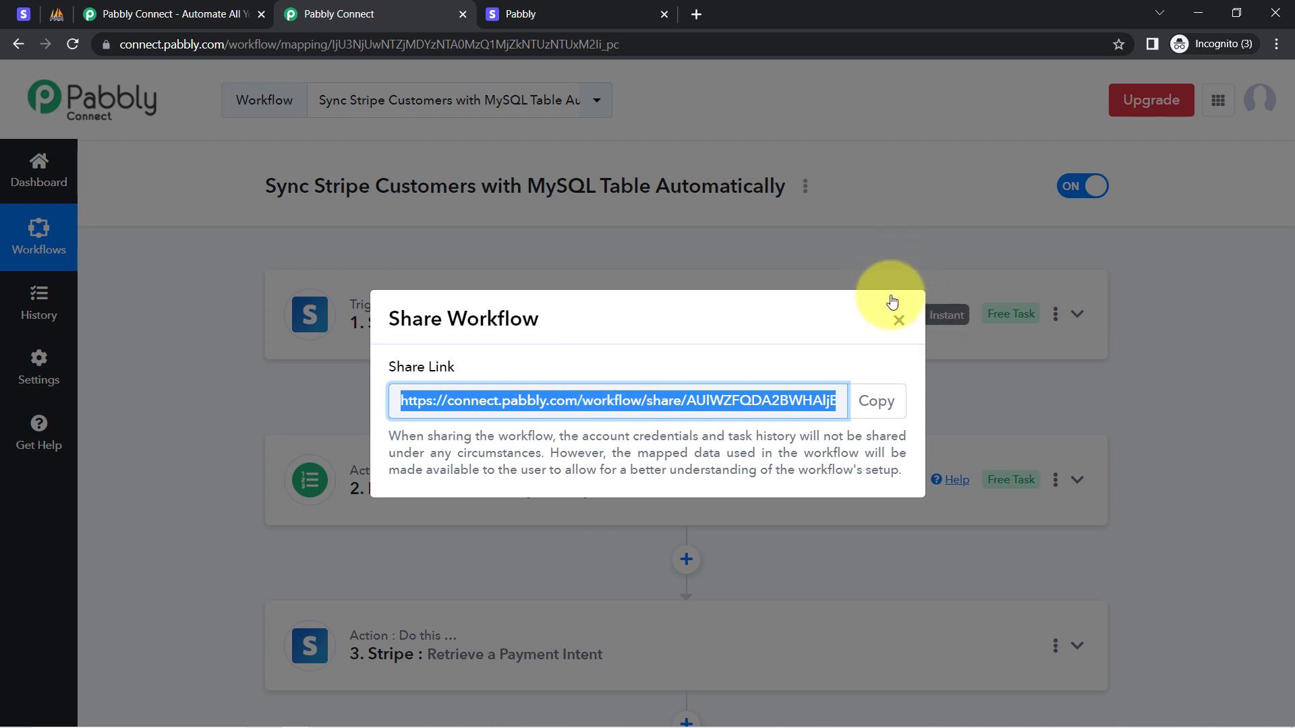
click(897, 321)
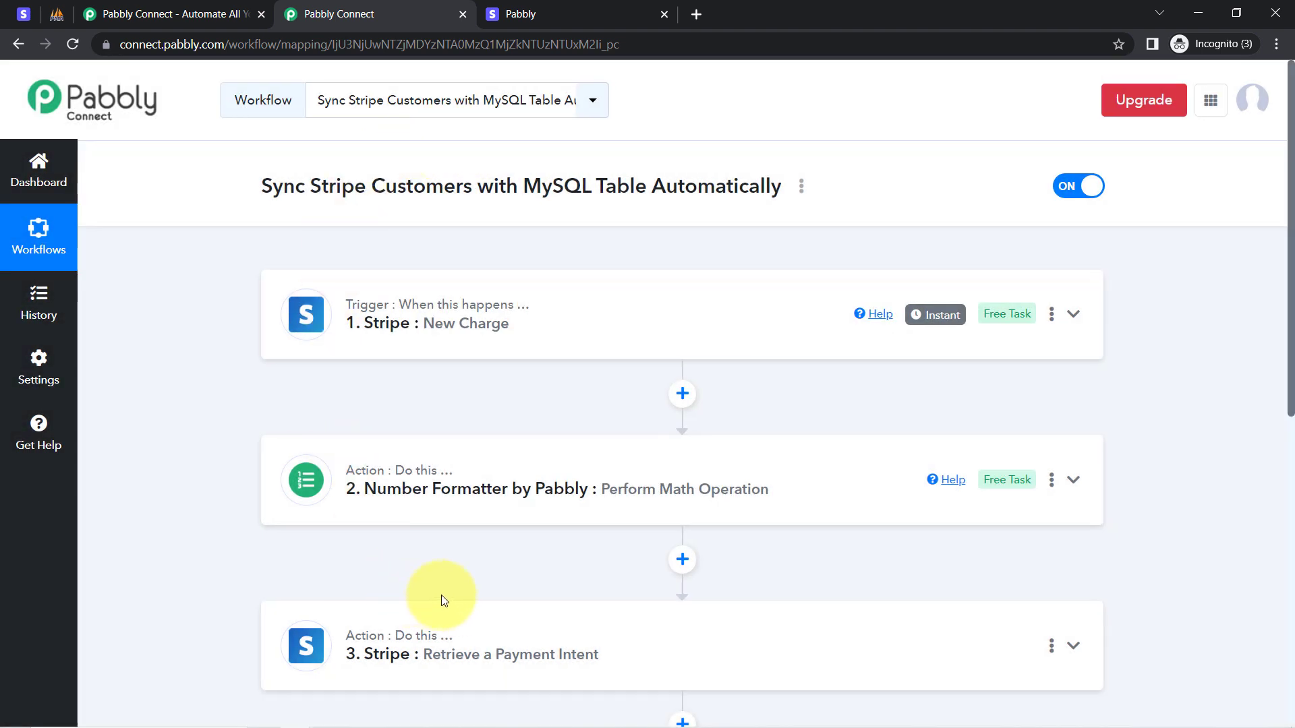